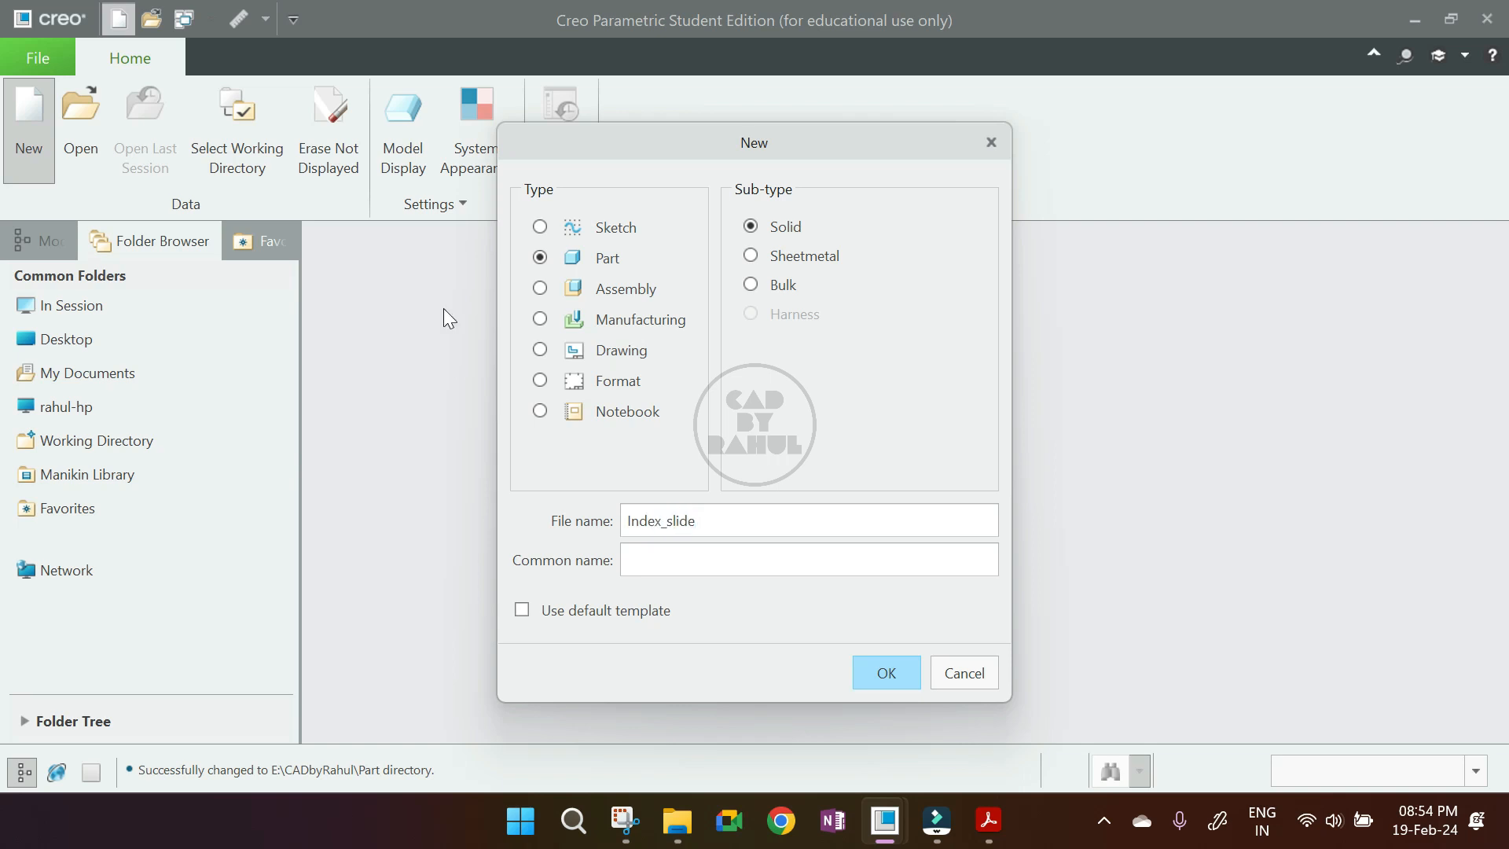
Create the solid part Index_slide using the mmns_part_solid template.
{"action": "left_click", "coordinate": [887, 673]}
{"action": "scroll", "coordinate": [594, 344], "scroll_direction": "down", "scroll_amount": 1}
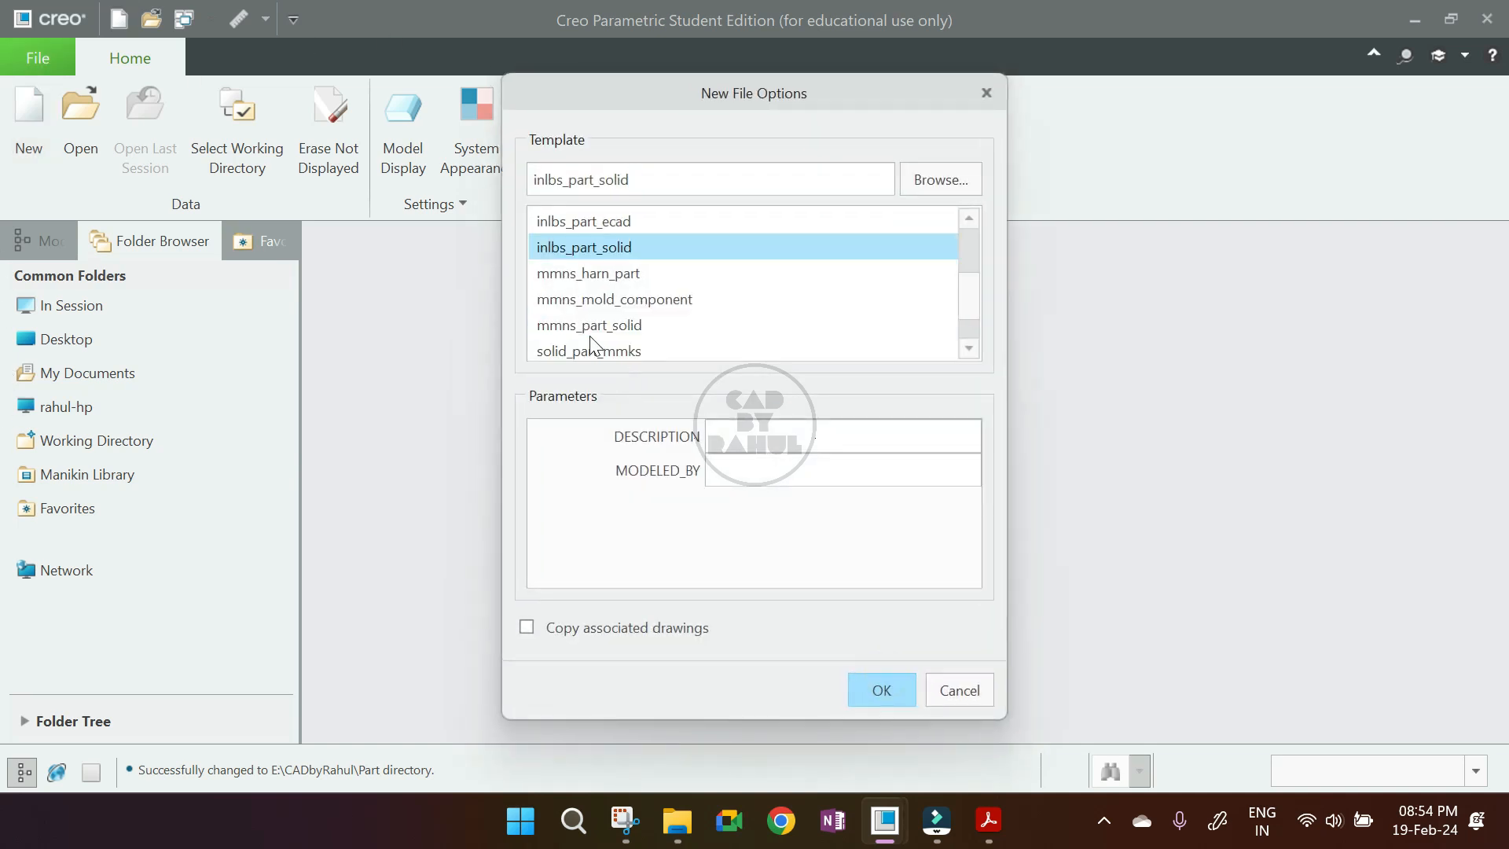
{"action": "left_click", "coordinate": [605, 275]}
{"action": "left_click", "coordinate": [591, 324]}
{"action": "left_click", "coordinate": [878, 684]}
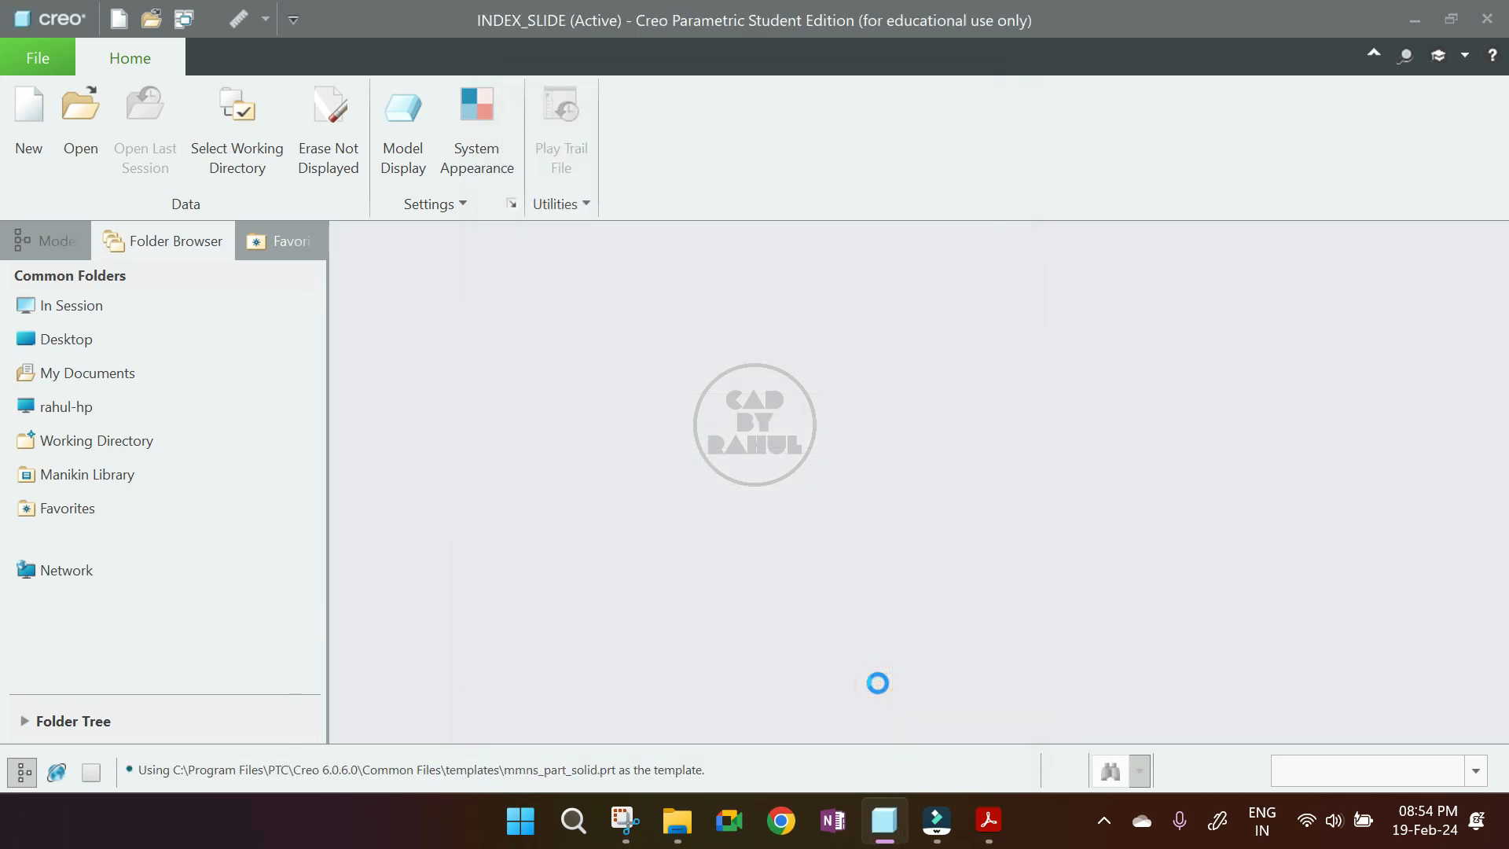
Start an Extrude on the FRONT plane and sketch a rectangle about 269 by 157 mm with its lower-left corner at the origin.
{"action": "left_click", "coordinate": [727, 50]}
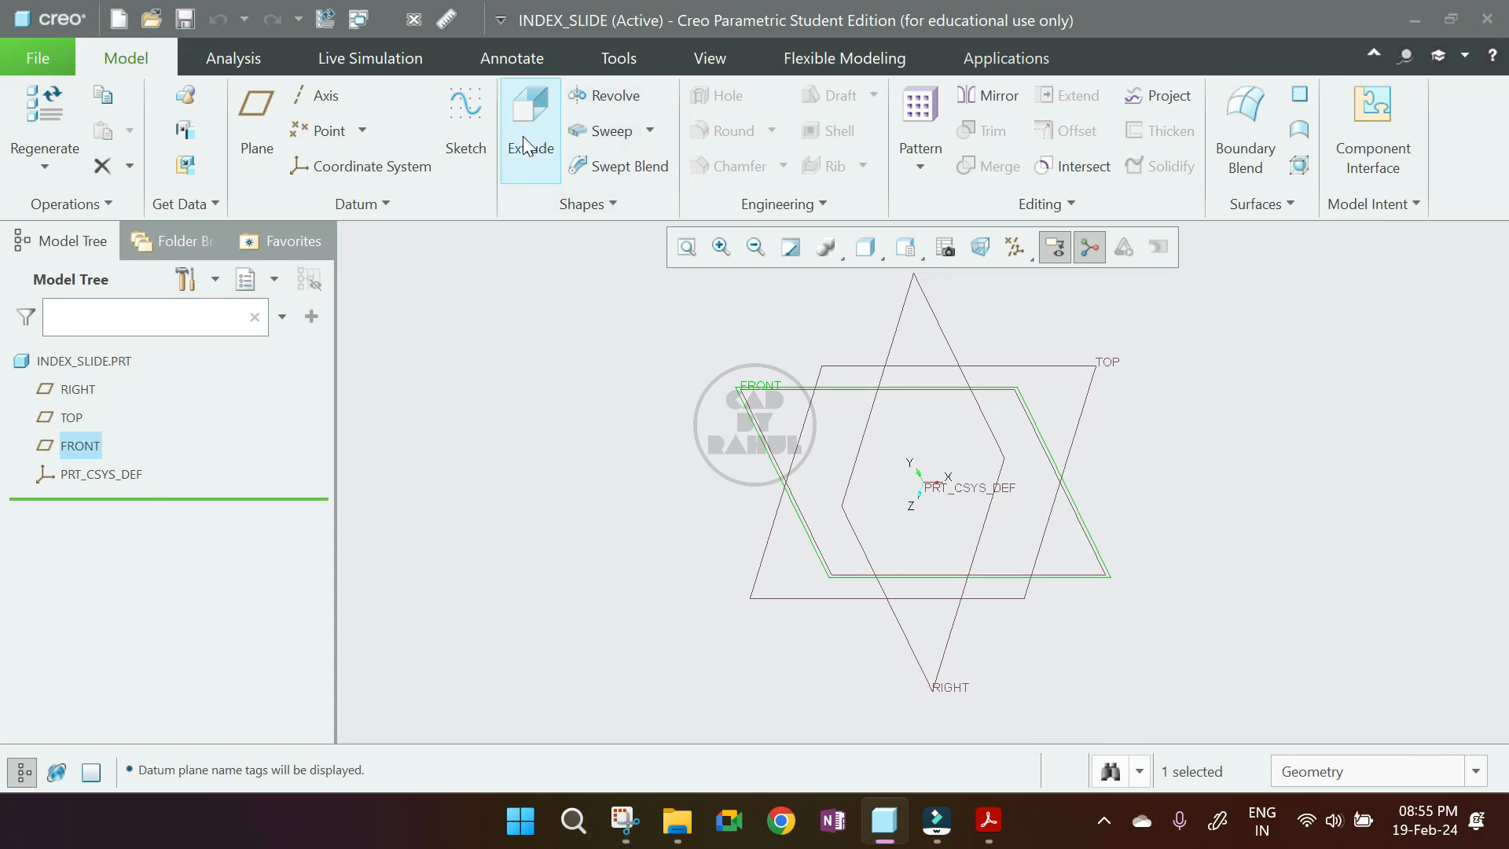
{"action": "left_click", "coordinate": [522, 135]}
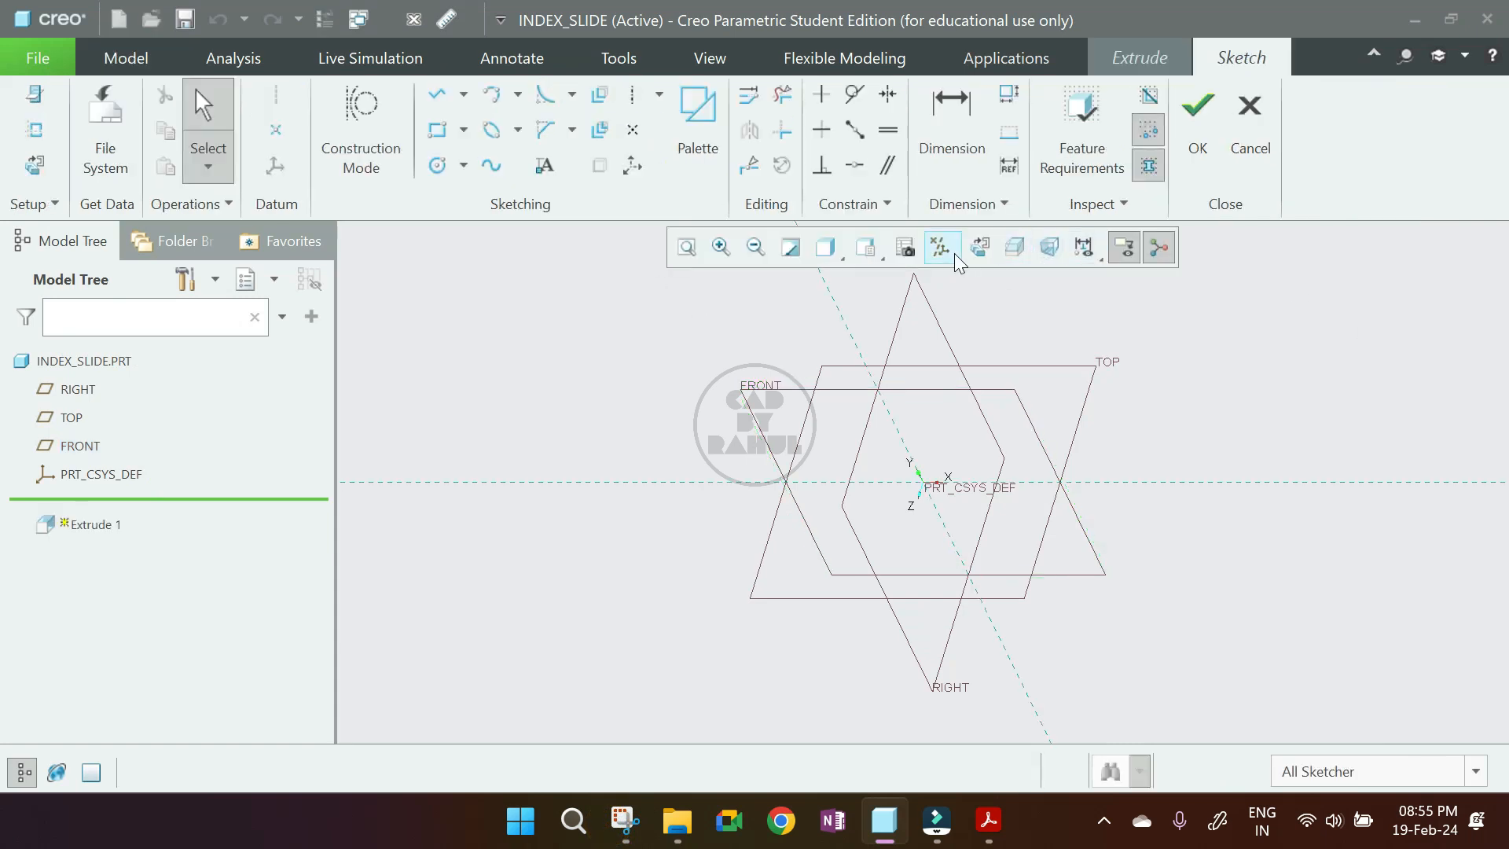
{"action": "left_click", "coordinate": [962, 253]}
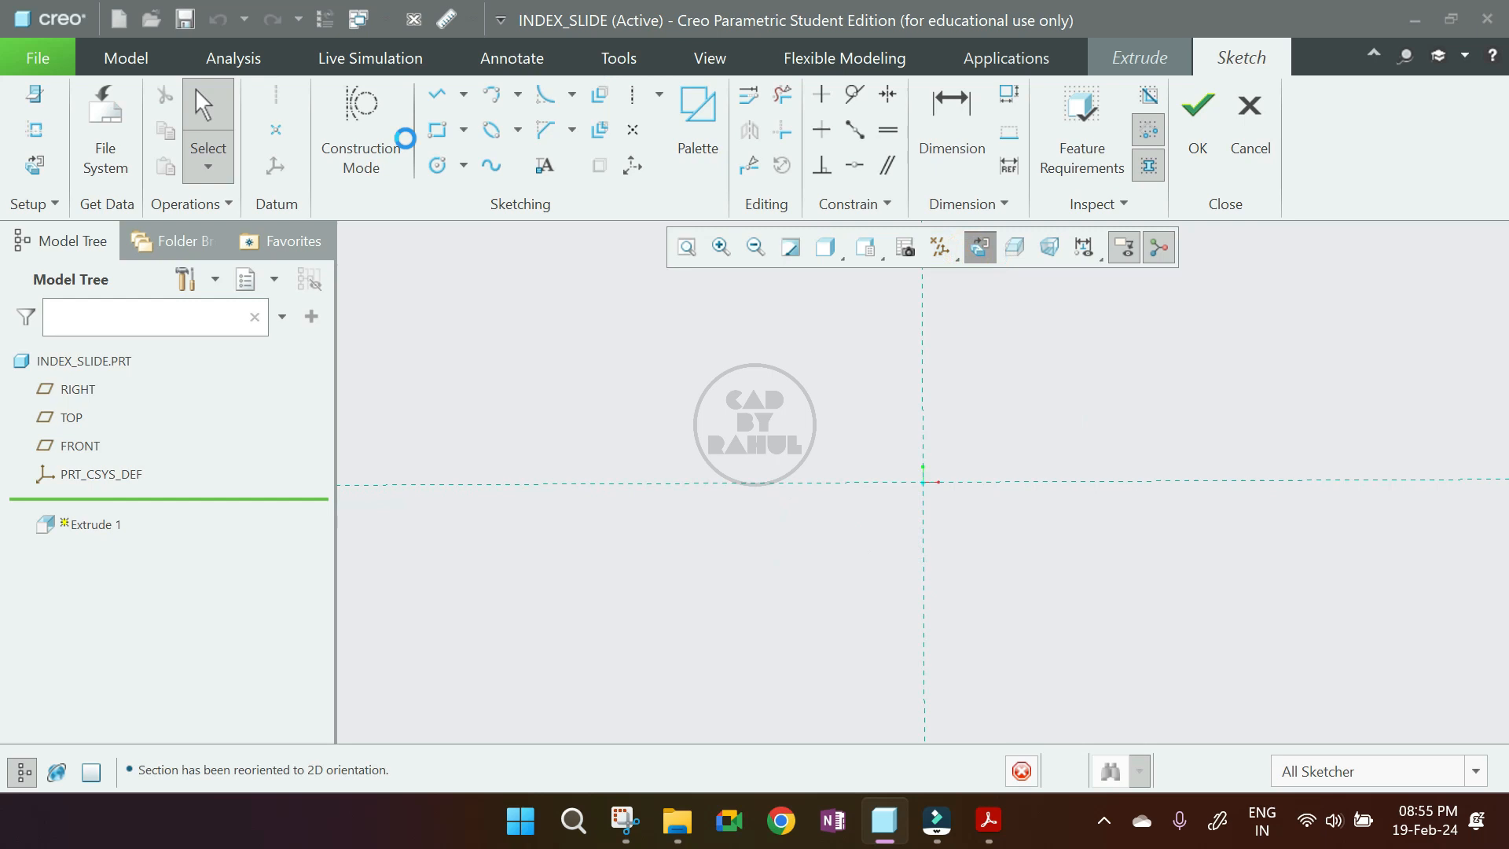
{"action": "left_click", "coordinate": [438, 129]}
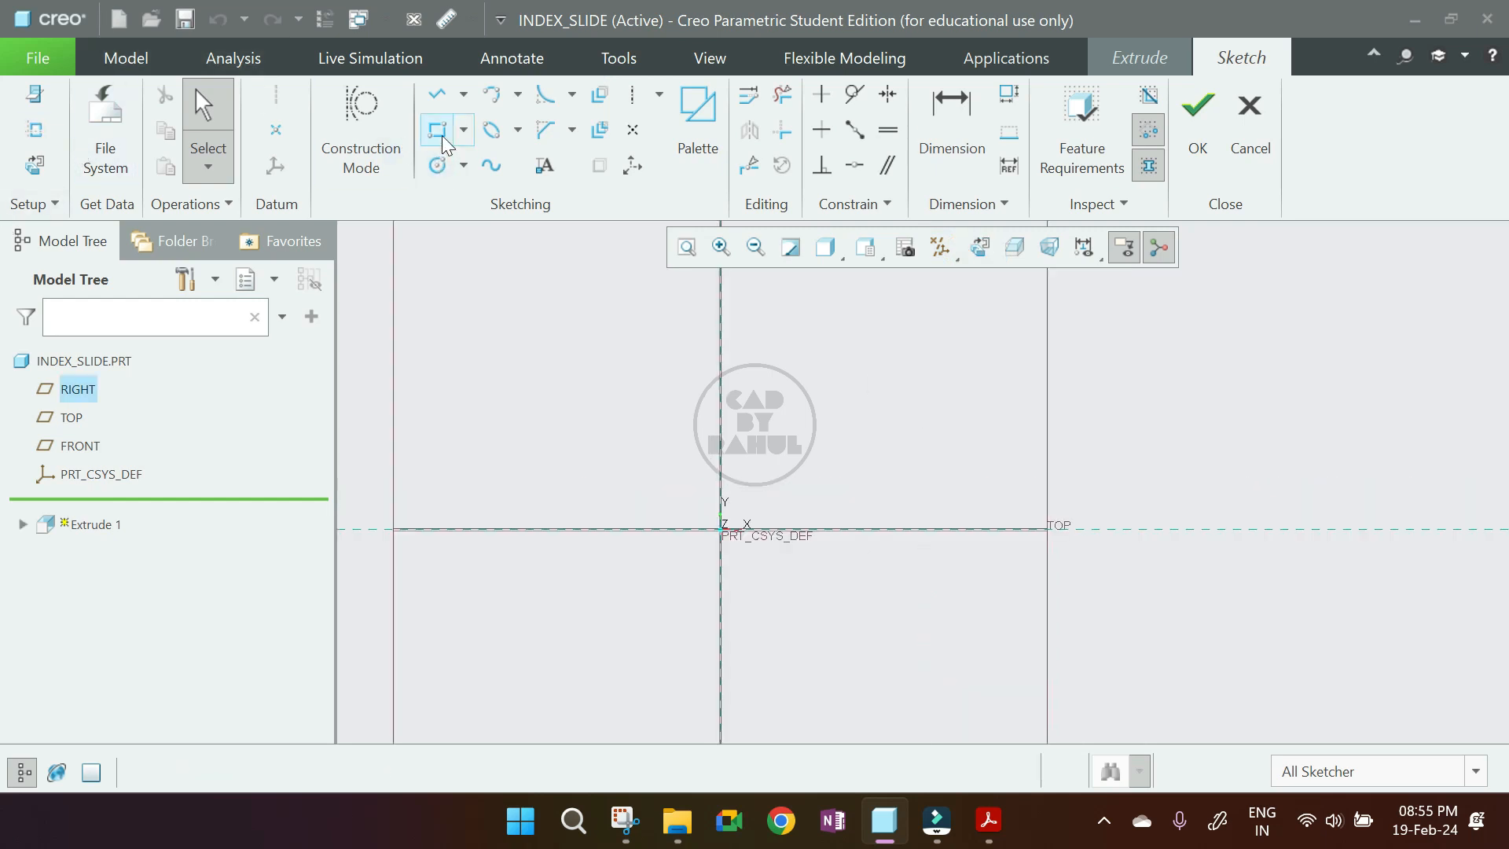
{"action": "left_click", "coordinate": [722, 528]}
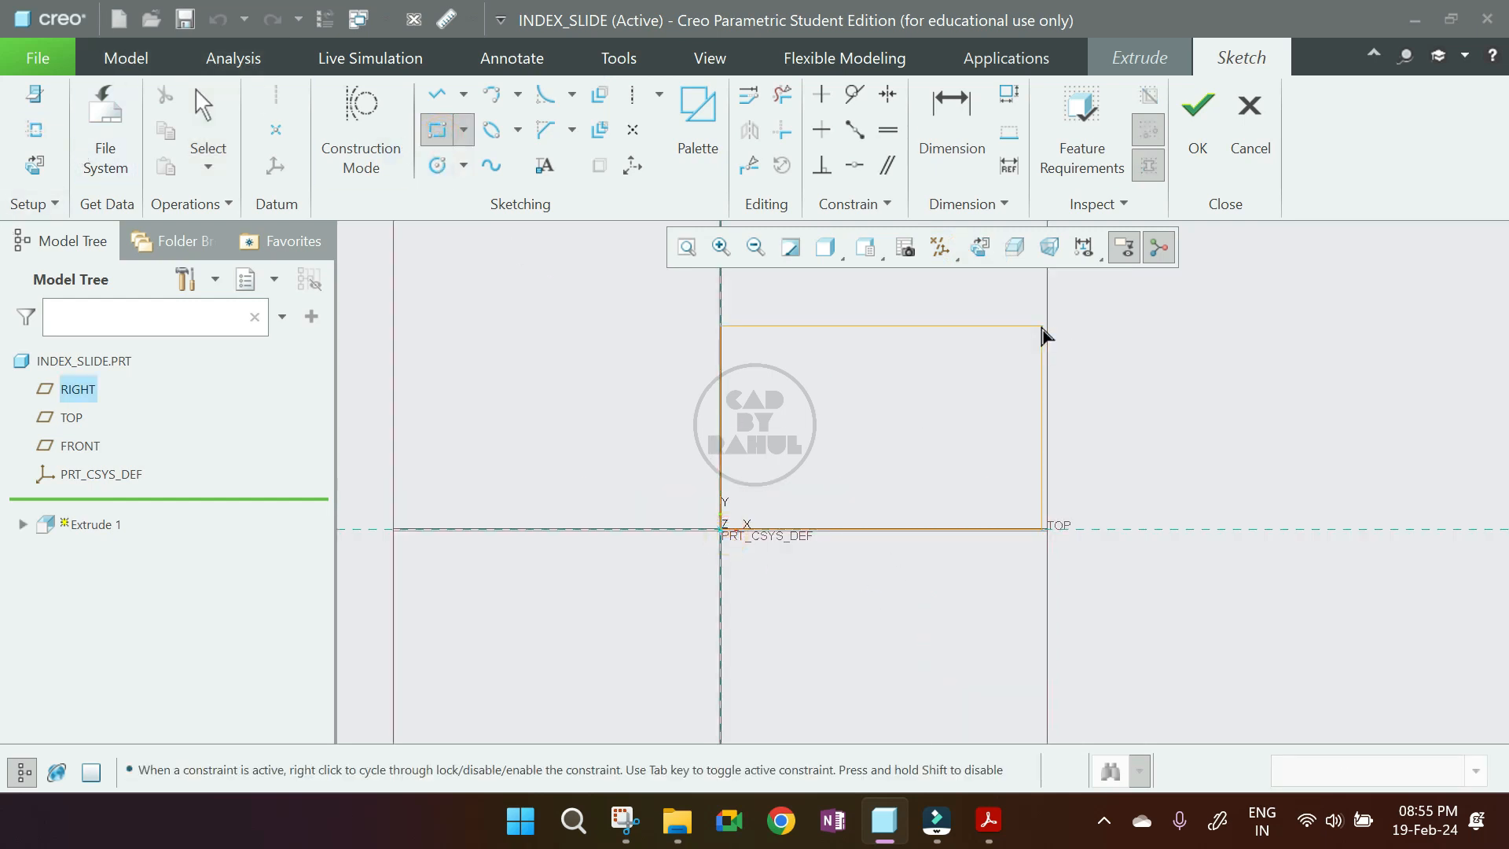
{"action": "left_click", "coordinate": [1064, 329]}
{"action": "middle_click", "coordinate": [1330, 381]}
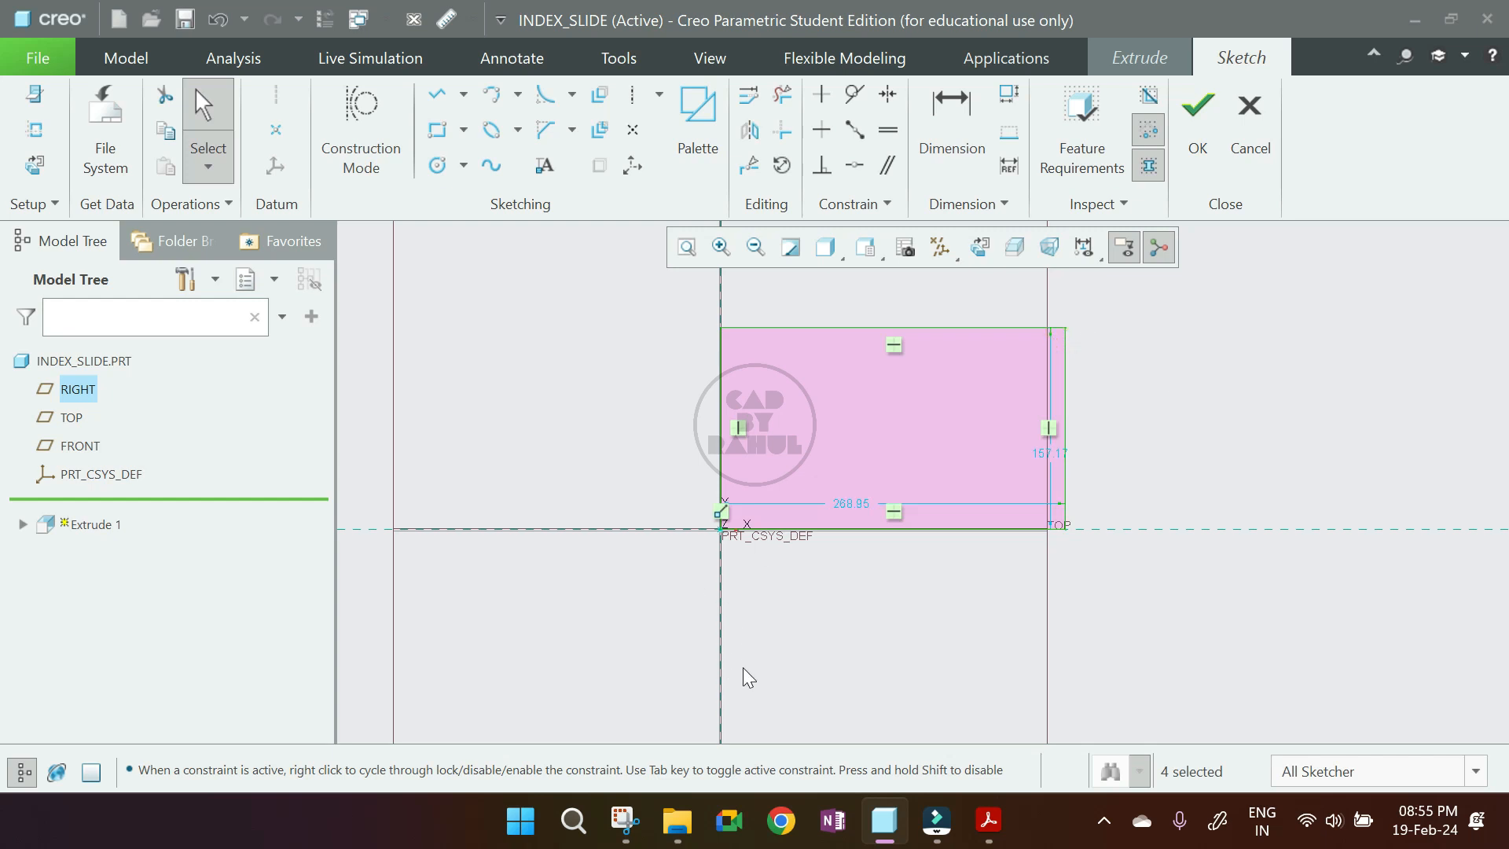
Set the rectangle's width to 108 mm and height to 50 mm, and finish the sketch.
{"action": "double_click", "coordinate": [853, 503]}
{"action": "type", "text": "10"}
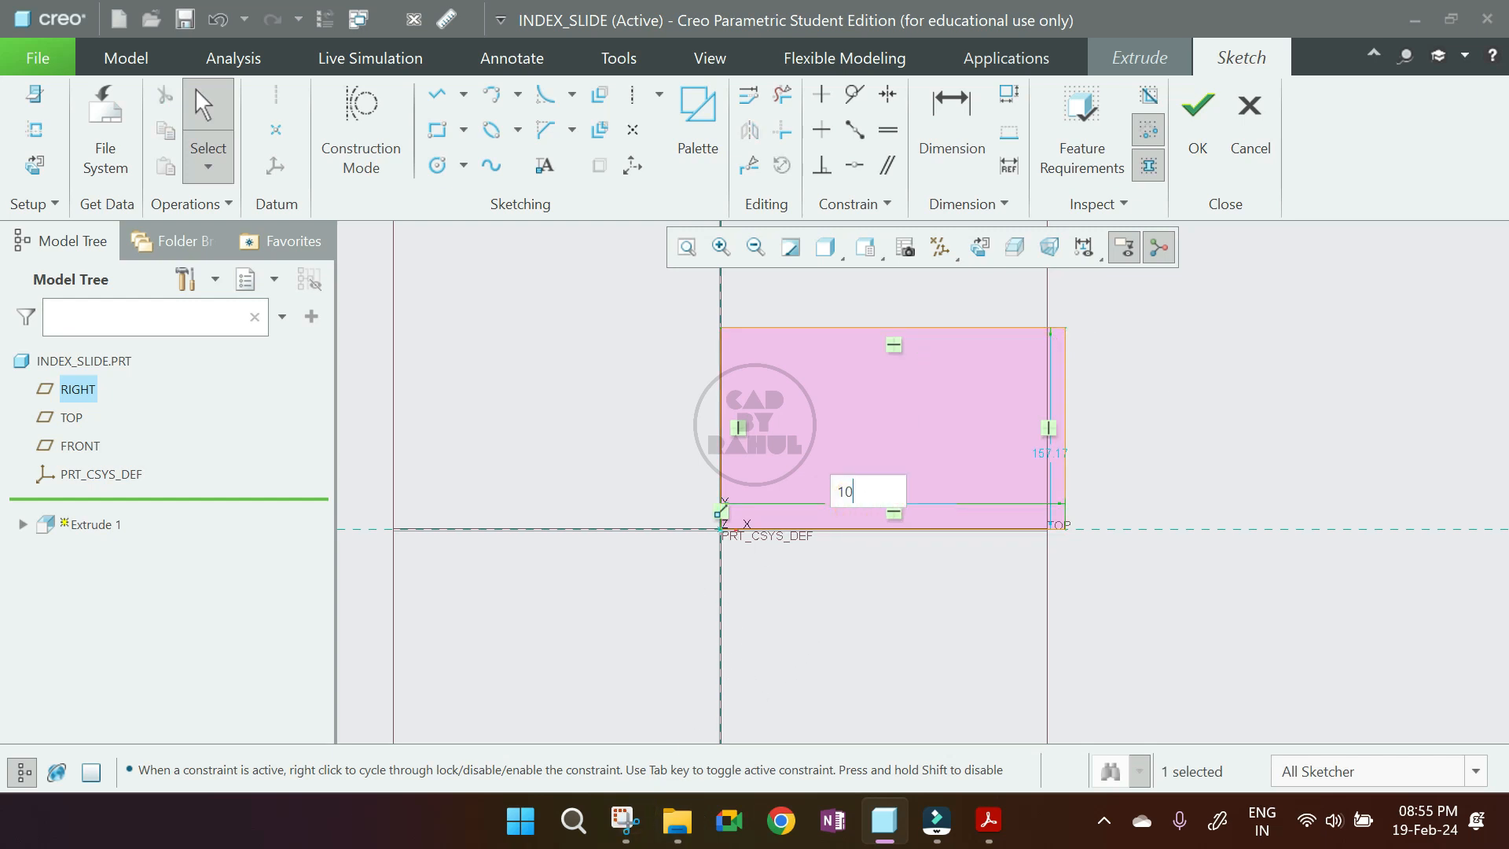
{"action": "type", "text": "8"}
{"action": "key", "text": "Return"}
{"action": "double_click", "coordinate": [842, 455]}
{"action": "type", "text": "50"}
{"action": "key", "text": "Return"}
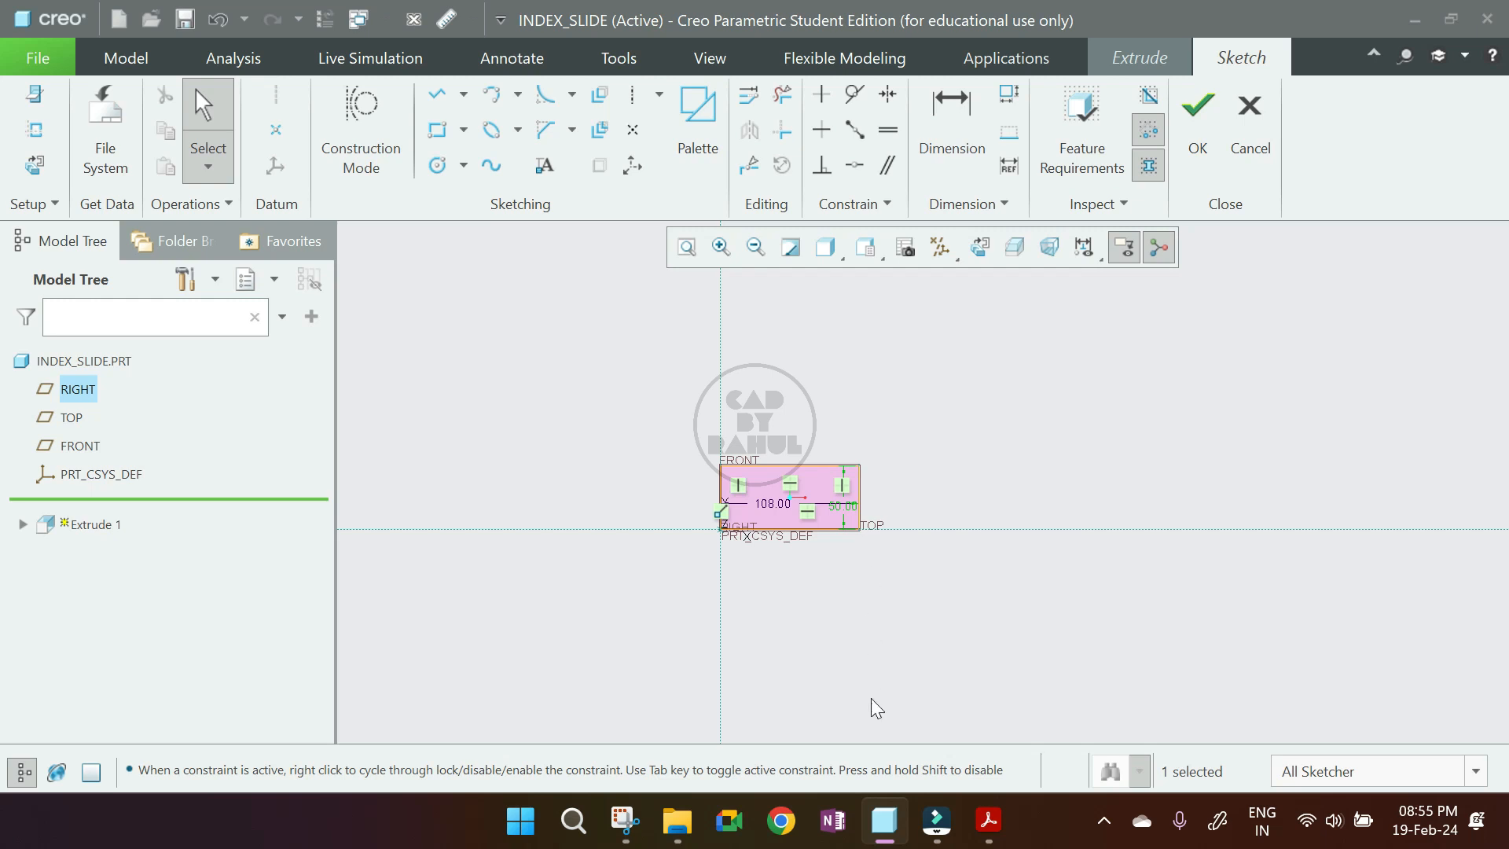
{"action": "left_click", "coordinate": [1198, 133]}
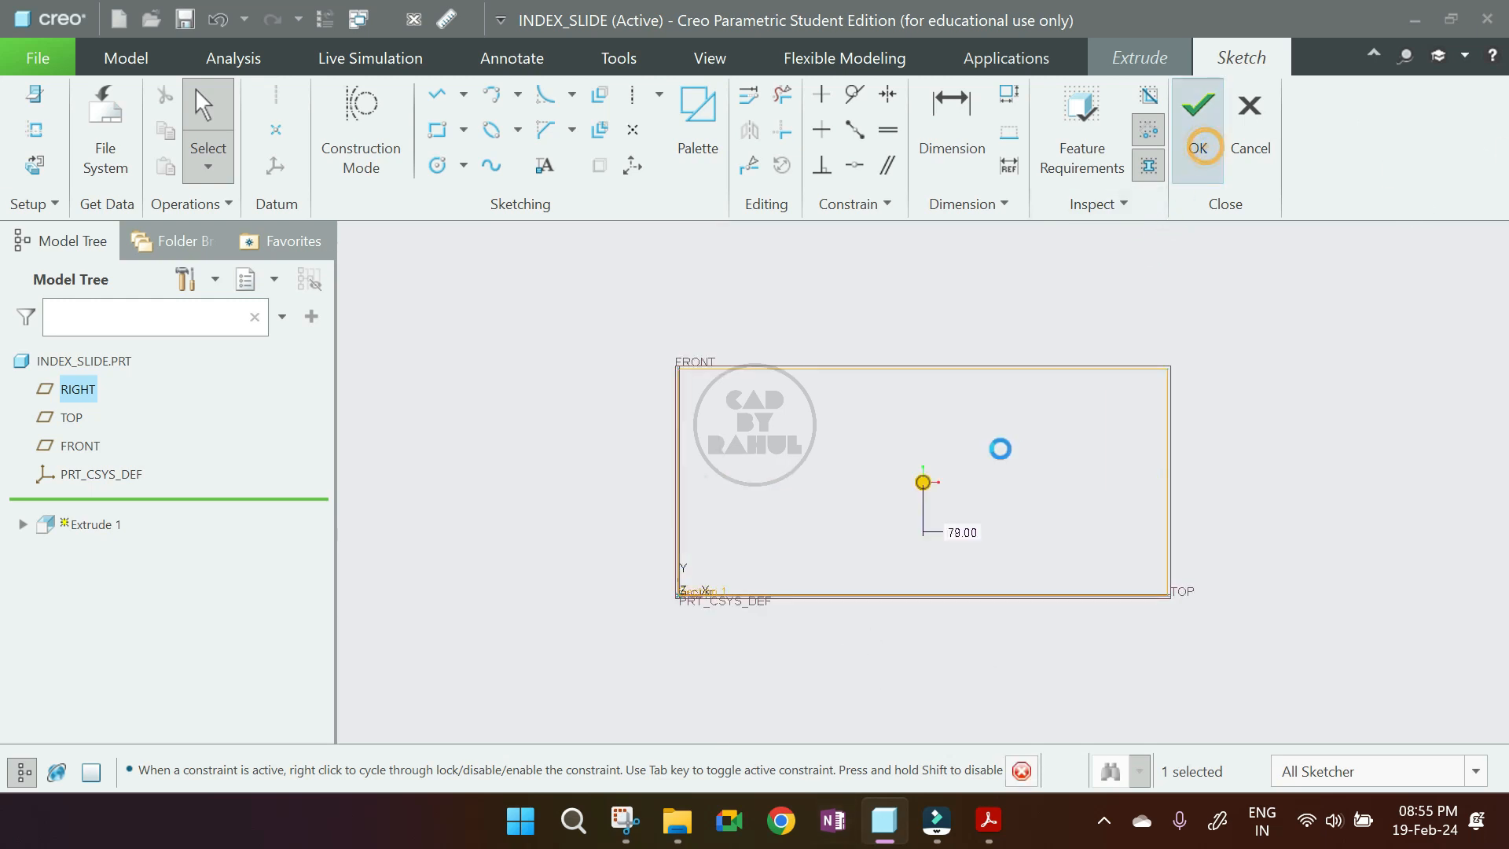
Extrude the rectangle to a depth of 28 mm as a solid block.
{"action": "middle_click_drag", "start_coordinate": [980, 462], "coordinate": [945, 493]}
{"action": "double_click", "coordinate": [283, 123]}
{"action": "type", "text": "2"}
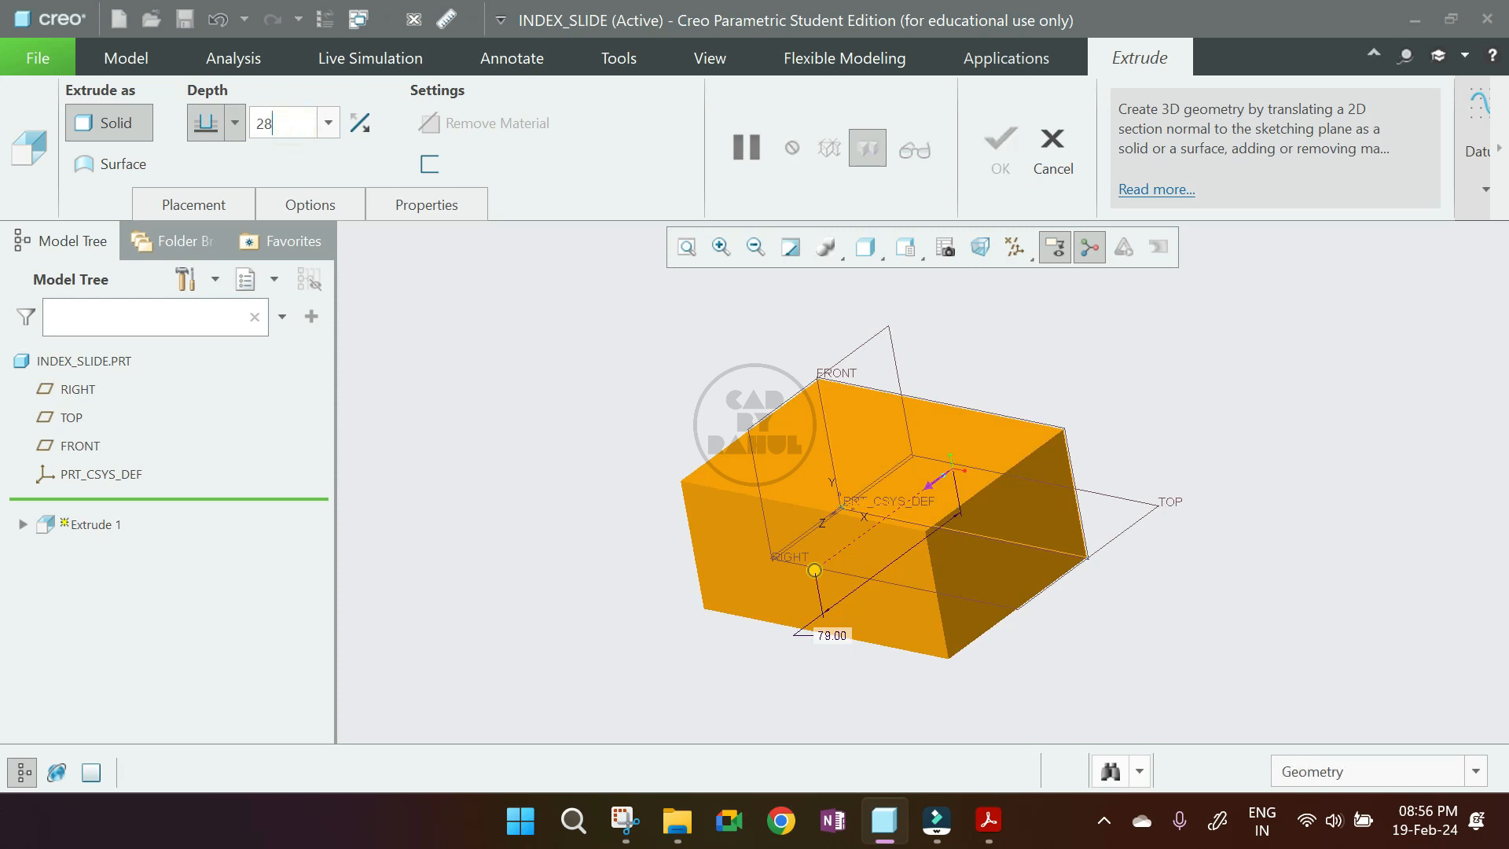
{"action": "type", "text": "8"}
{"action": "key", "text": "Return"}
{"action": "middle_click", "coordinate": [739, 577]}
{"action": "middle_click_drag", "start_coordinate": [756, 582], "coordinate": [915, 313]}
{"action": "left_click", "coordinate": [1071, 337]}
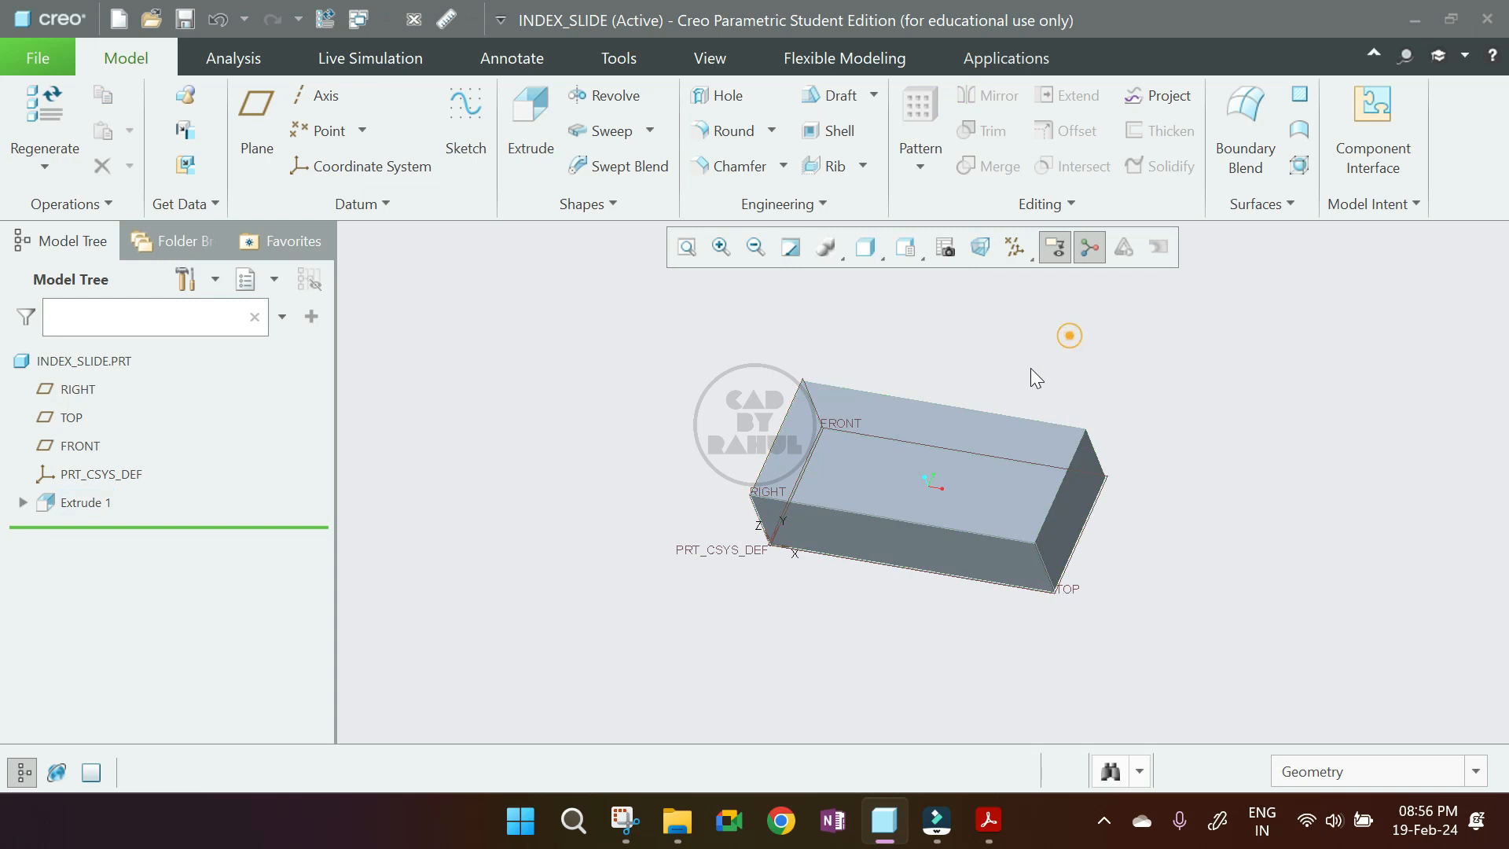
Display the block shaded with edges and check the Index Slide drawing in Snipping Tool.
{"action": "left_click", "coordinate": [893, 239]}
{"action": "left_click", "coordinate": [957, 361]}
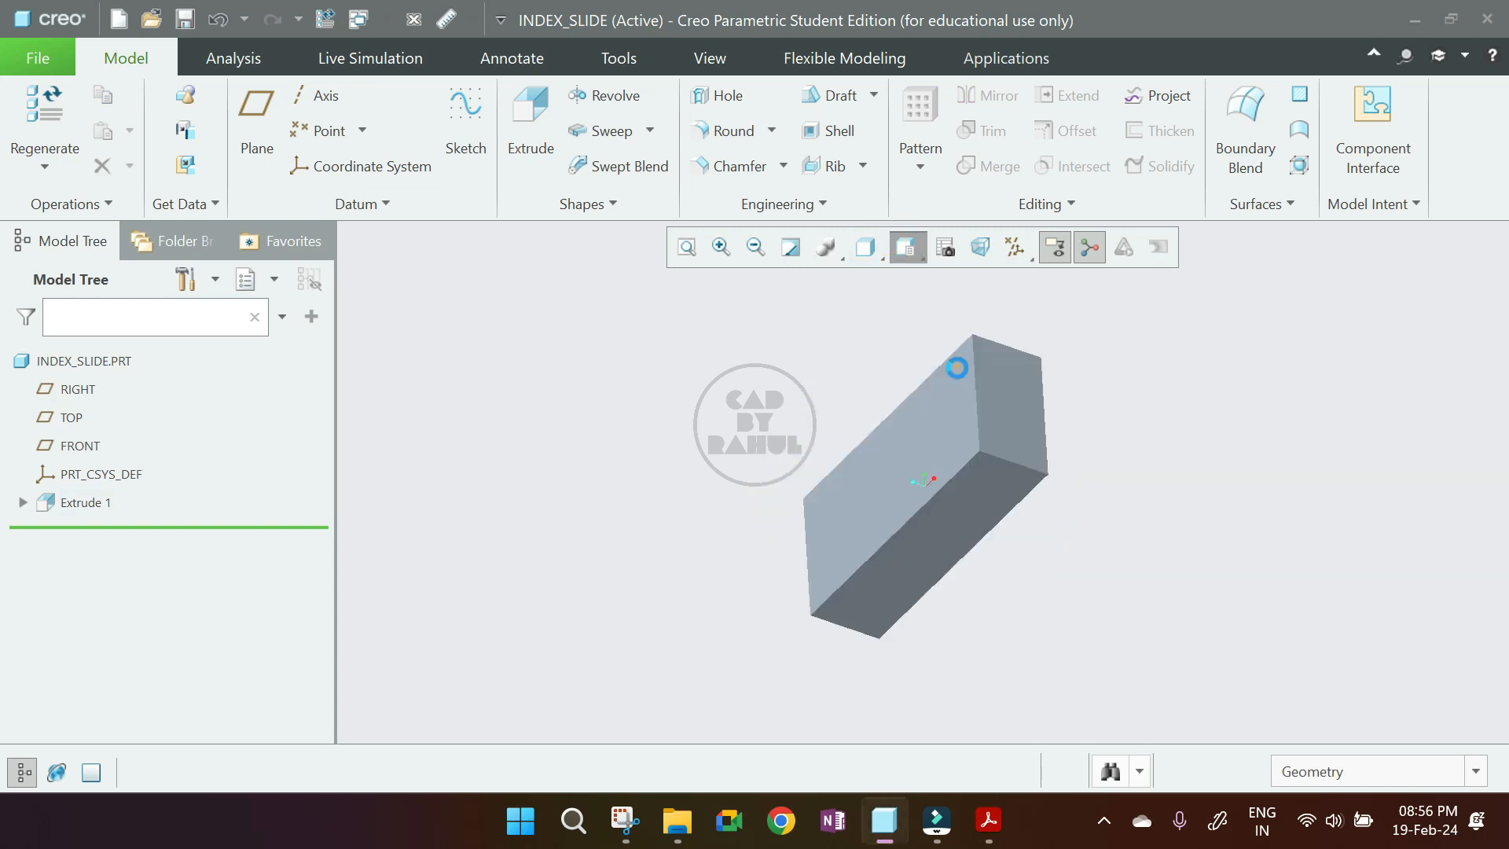
{"action": "left_click", "coordinate": [905, 248]}
{"action": "key", "text": "alt+Tab"}
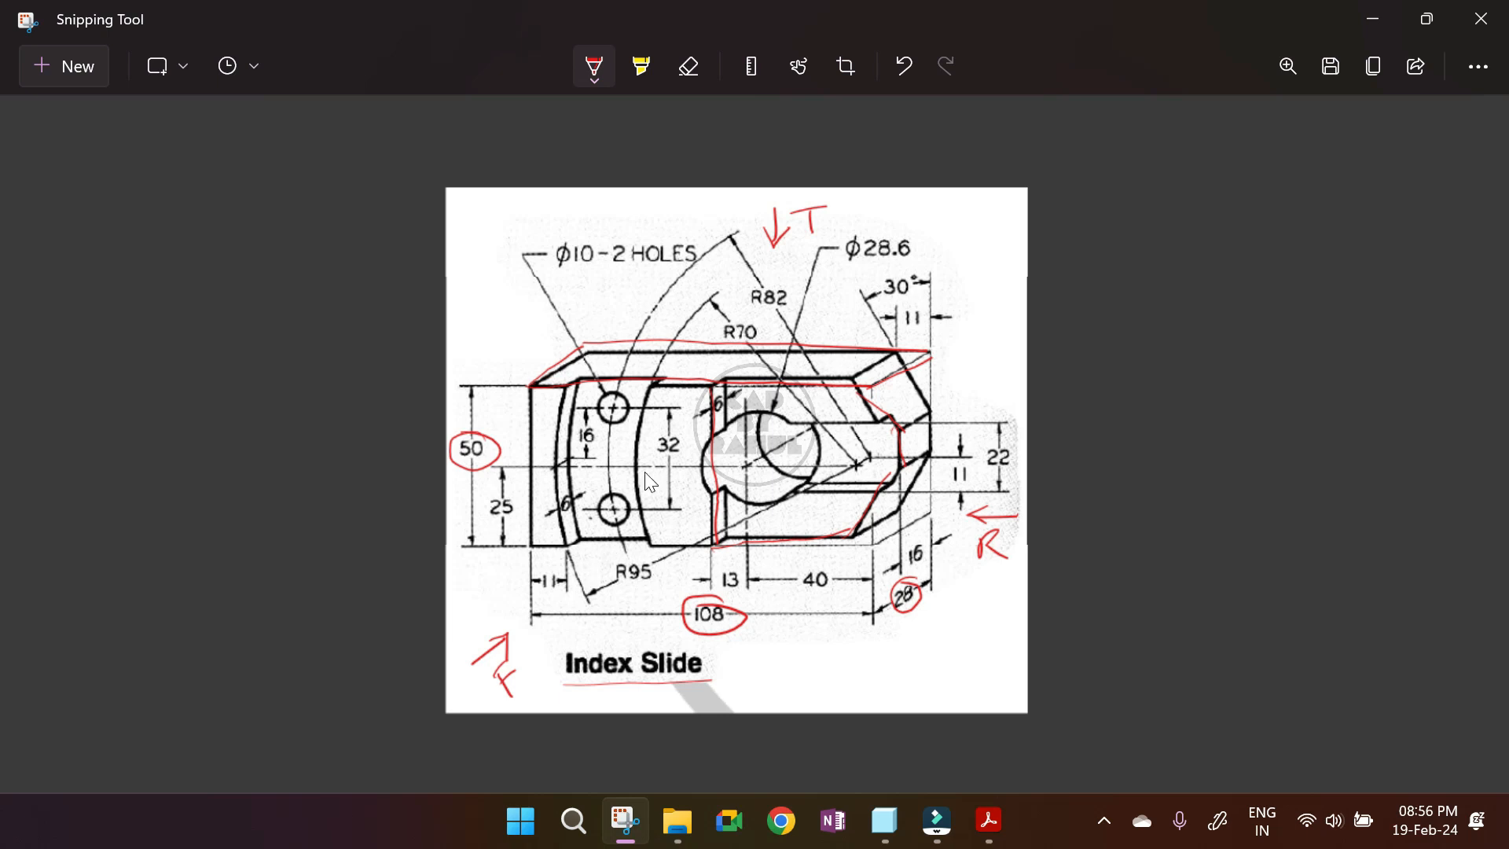
{"action": "left_click", "coordinate": [1372, 19]}
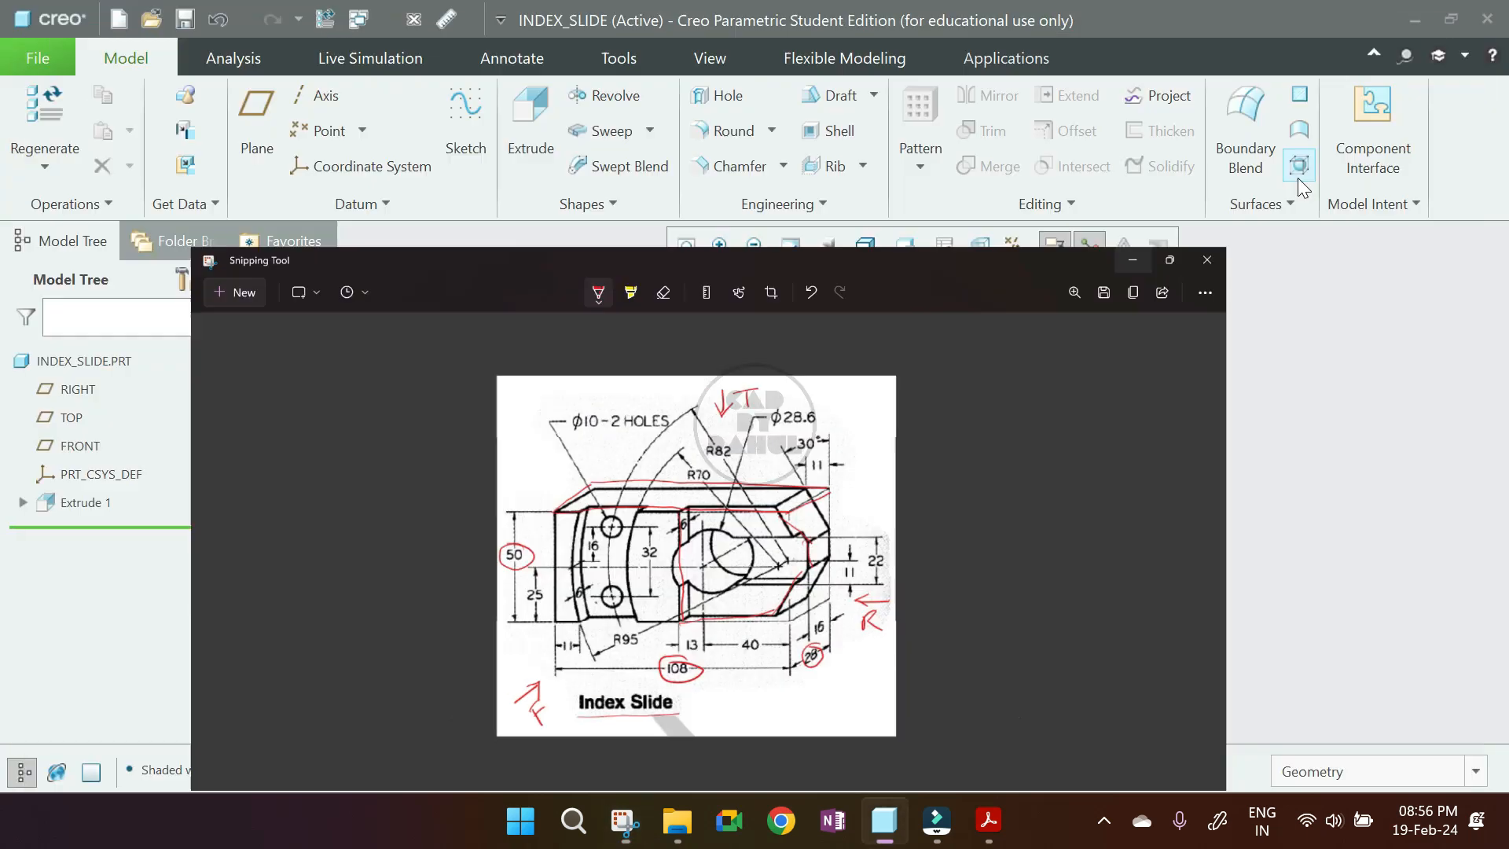
Start an Extrude sketch on the block's front face and add the face's upper and right edges as sketch references.
{"action": "middle_click_drag", "start_coordinate": [1077, 448], "coordinate": [1047, 358]}
{"action": "left_click", "coordinate": [906, 249]}
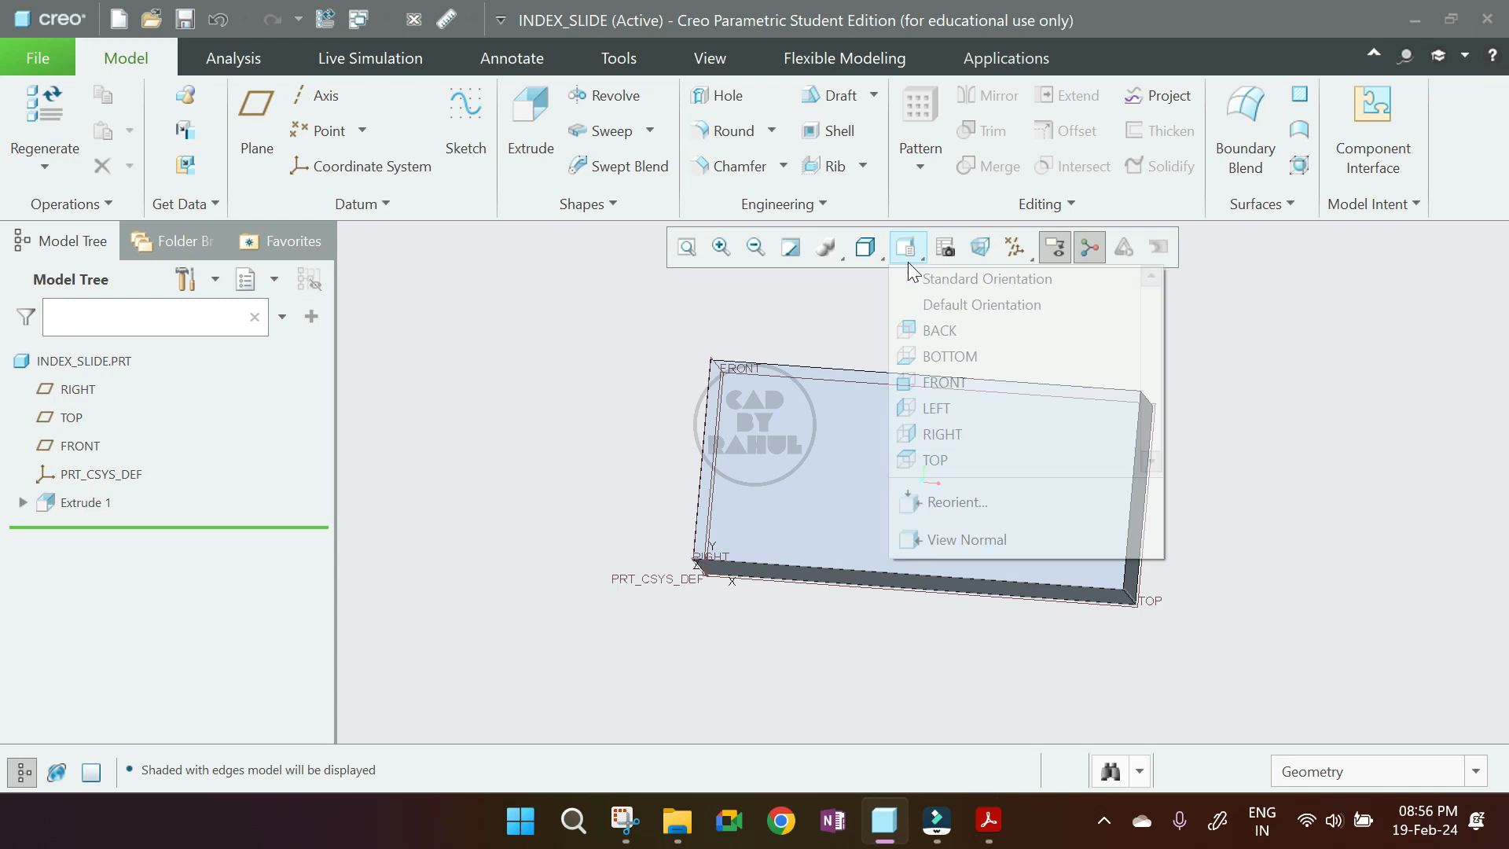
{"action": "left_click", "coordinate": [945, 381]}
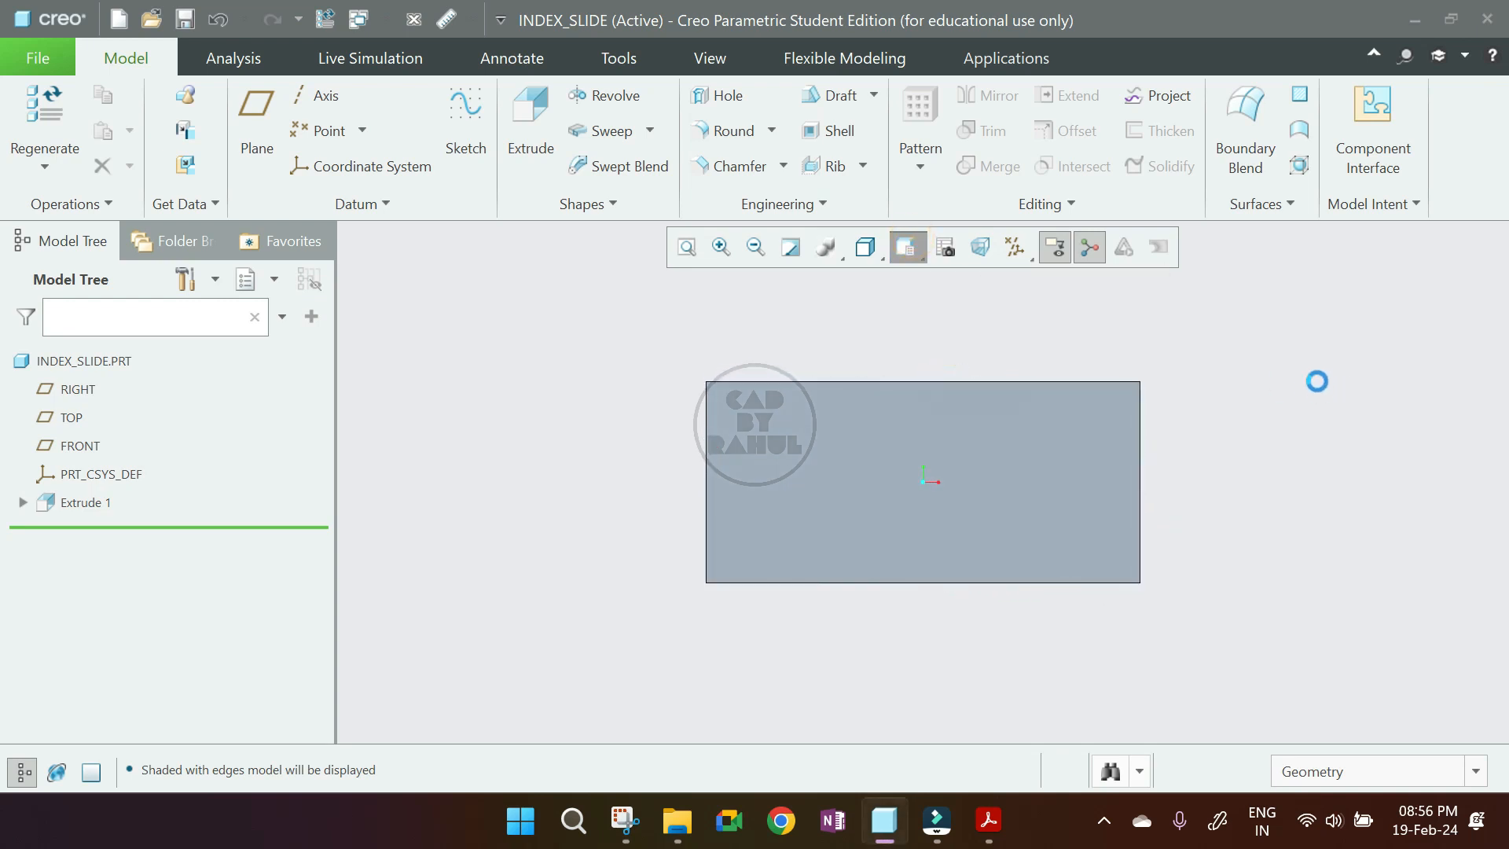
{"action": "left_click", "coordinate": [539, 147]}
{"action": "left_click", "coordinate": [1016, 431]}
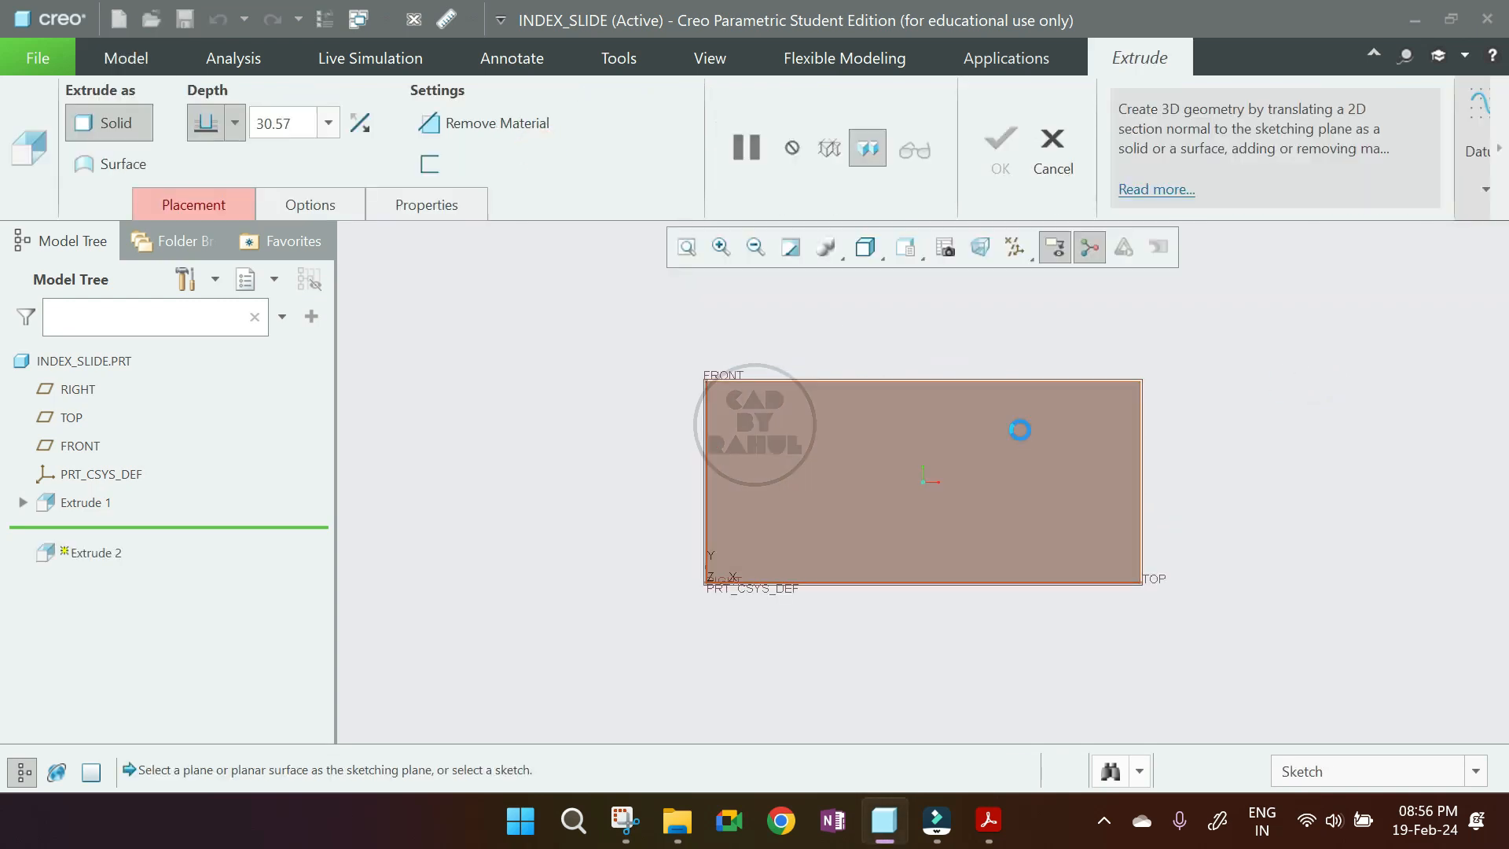
{"action": "left_click", "coordinate": [977, 244]}
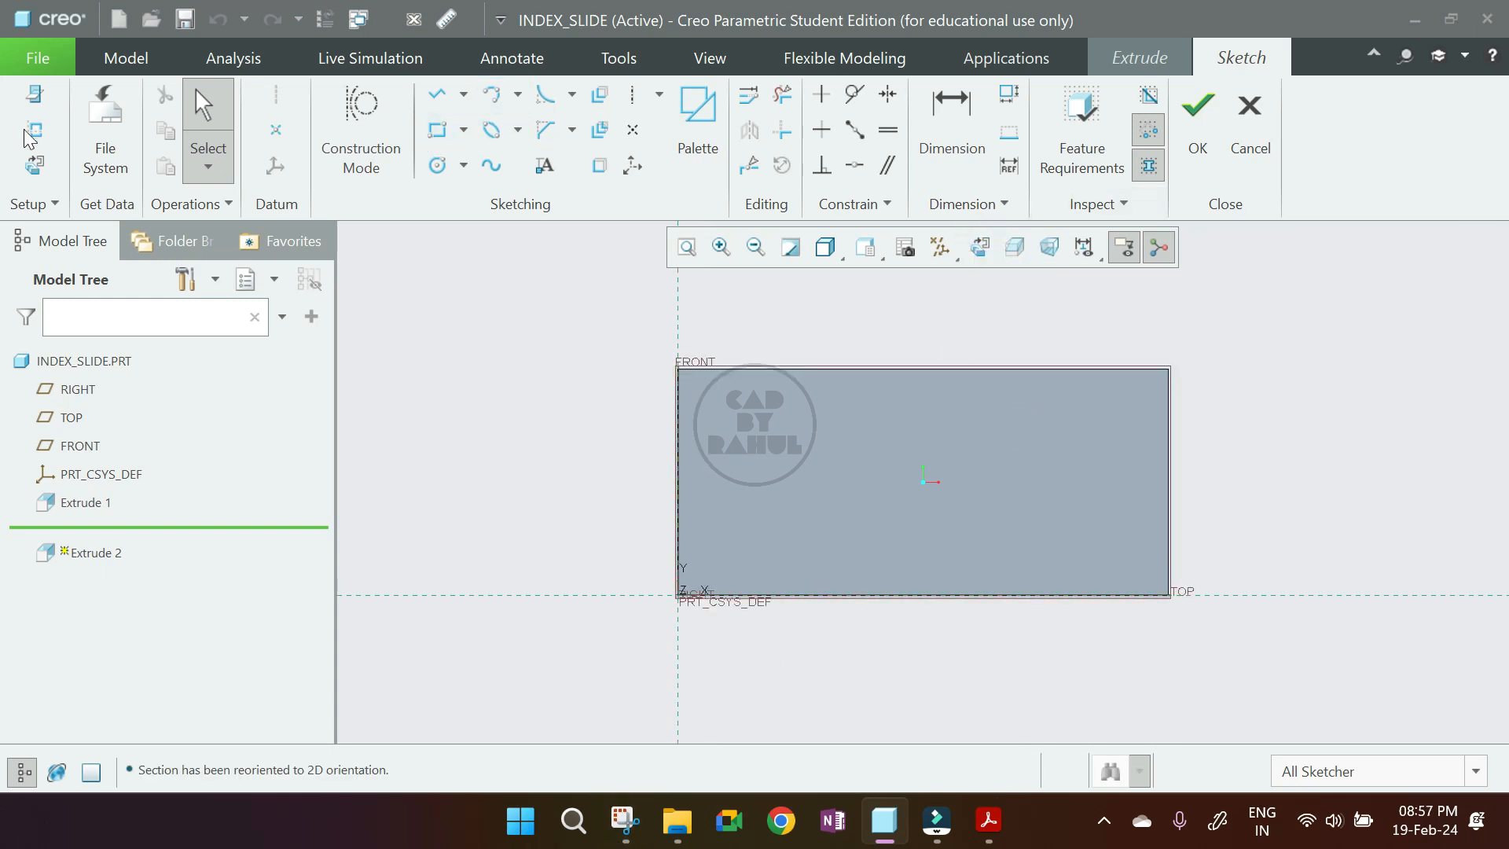
{"action": "left_click", "coordinate": [27, 134]}
{"action": "left_click", "coordinate": [1157, 523]}
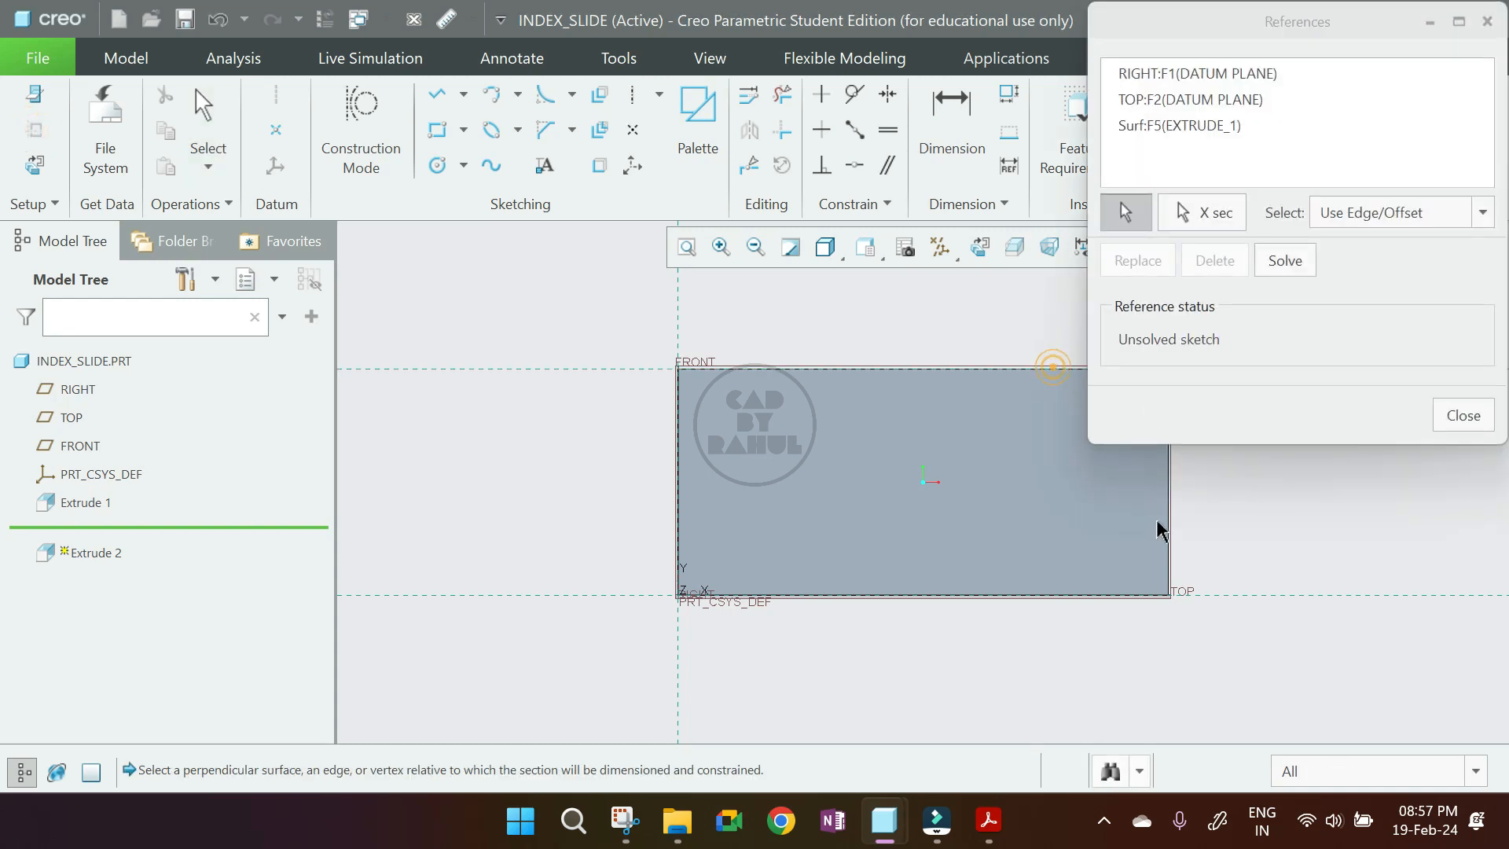
{"action": "left_click", "coordinate": [1169, 522]}
{"action": "middle_click", "coordinate": [1247, 567]}
{"action": "middle_click", "coordinate": [1247, 567]}
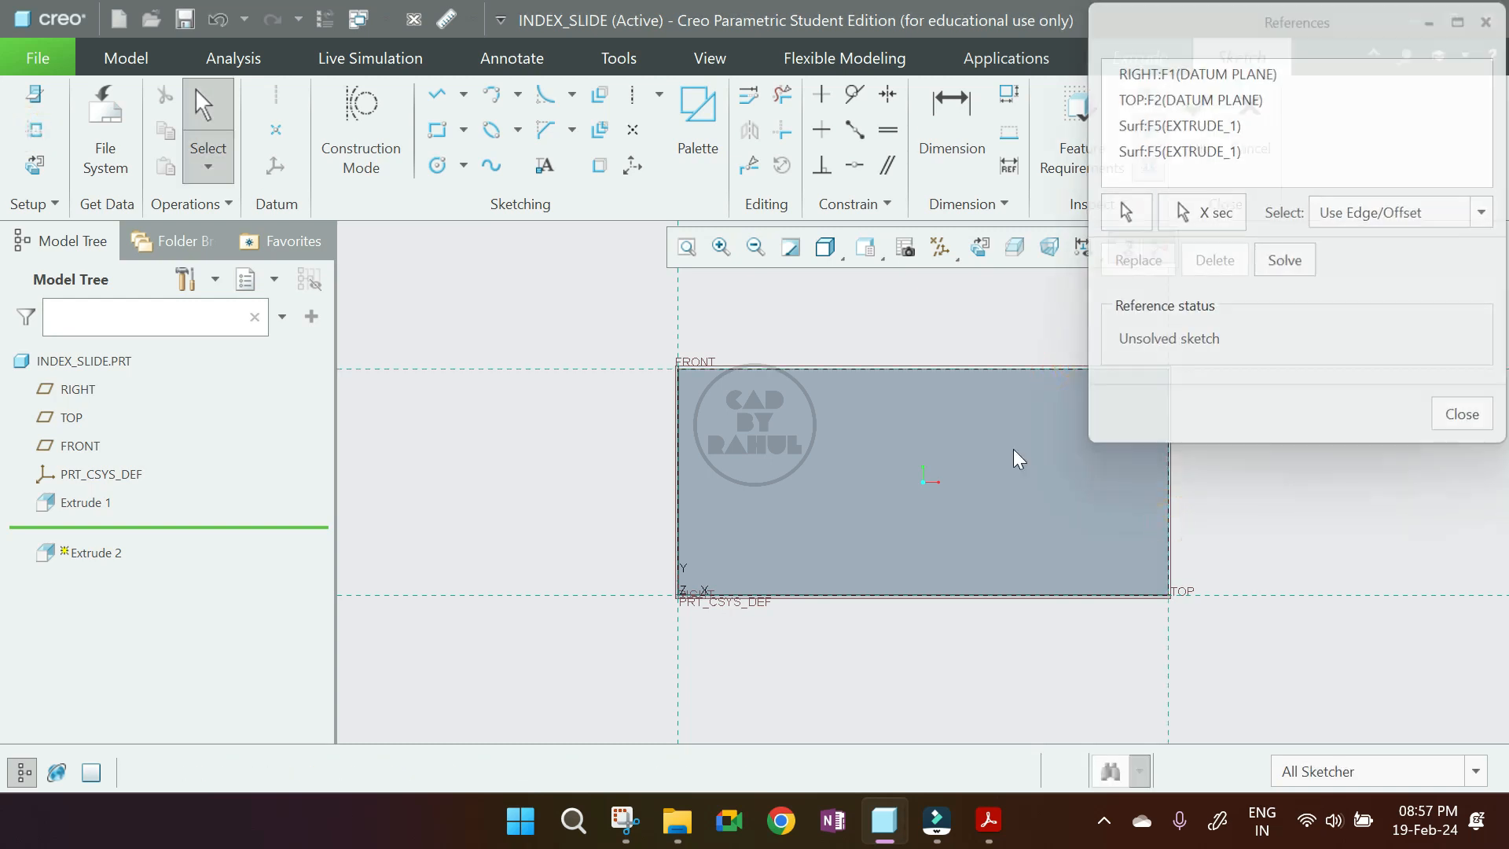
Sketch a full-height rectangle from the face's upper-right corner to its lower edge, set its width to 53 mm, and finish the sketch.
{"action": "left_click", "coordinate": [437, 135]}
{"action": "left_click", "coordinate": [1169, 368]}
{"action": "left_click", "coordinate": [912, 595]}
{"action": "middle_click", "coordinate": [1261, 505]}
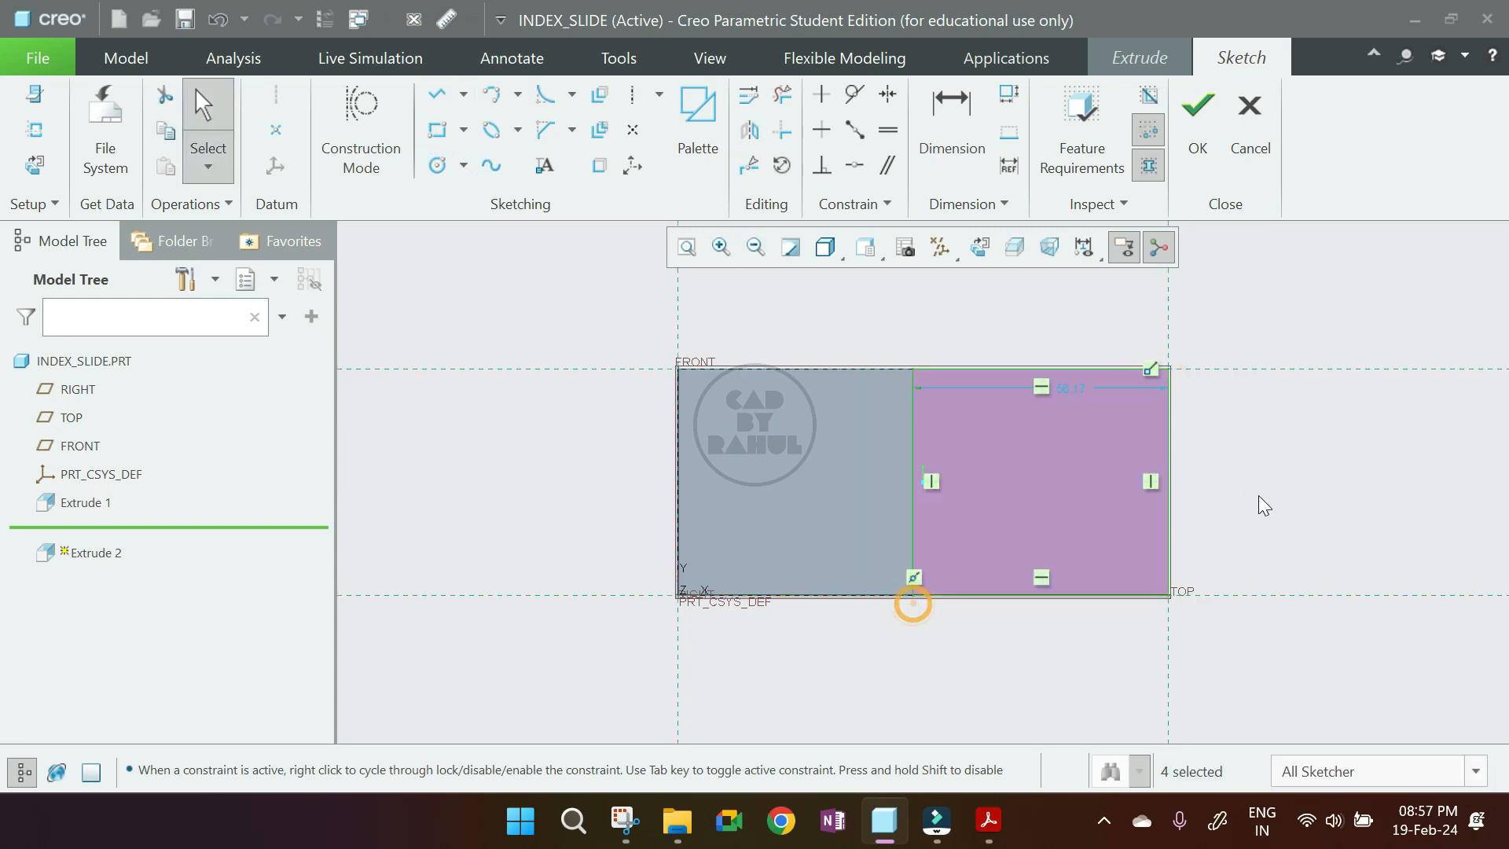
{"action": "double_click", "coordinate": [1081, 389]}
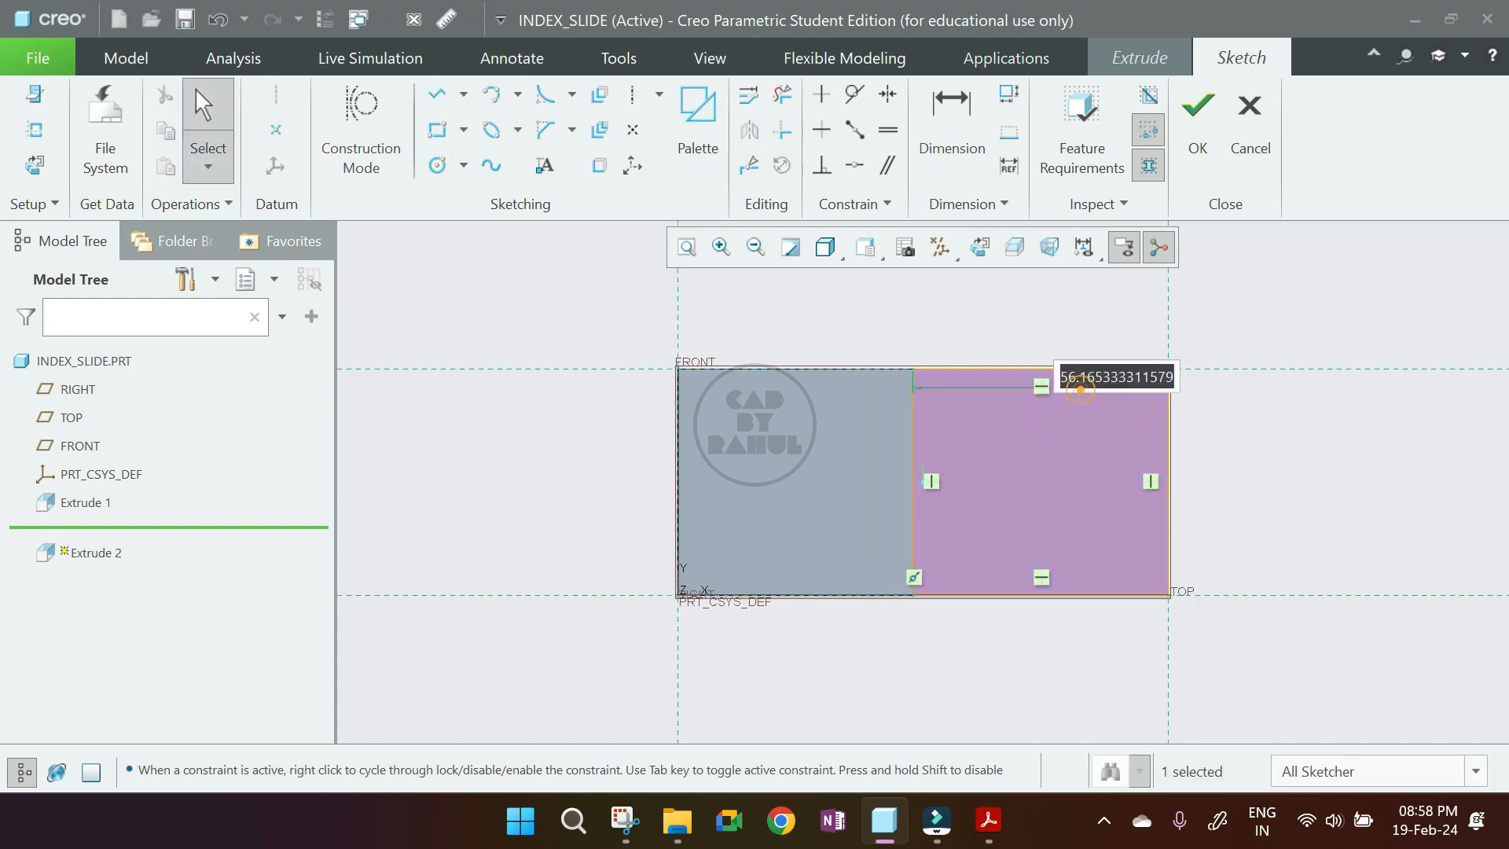
{"action": "type", "text": "53"}
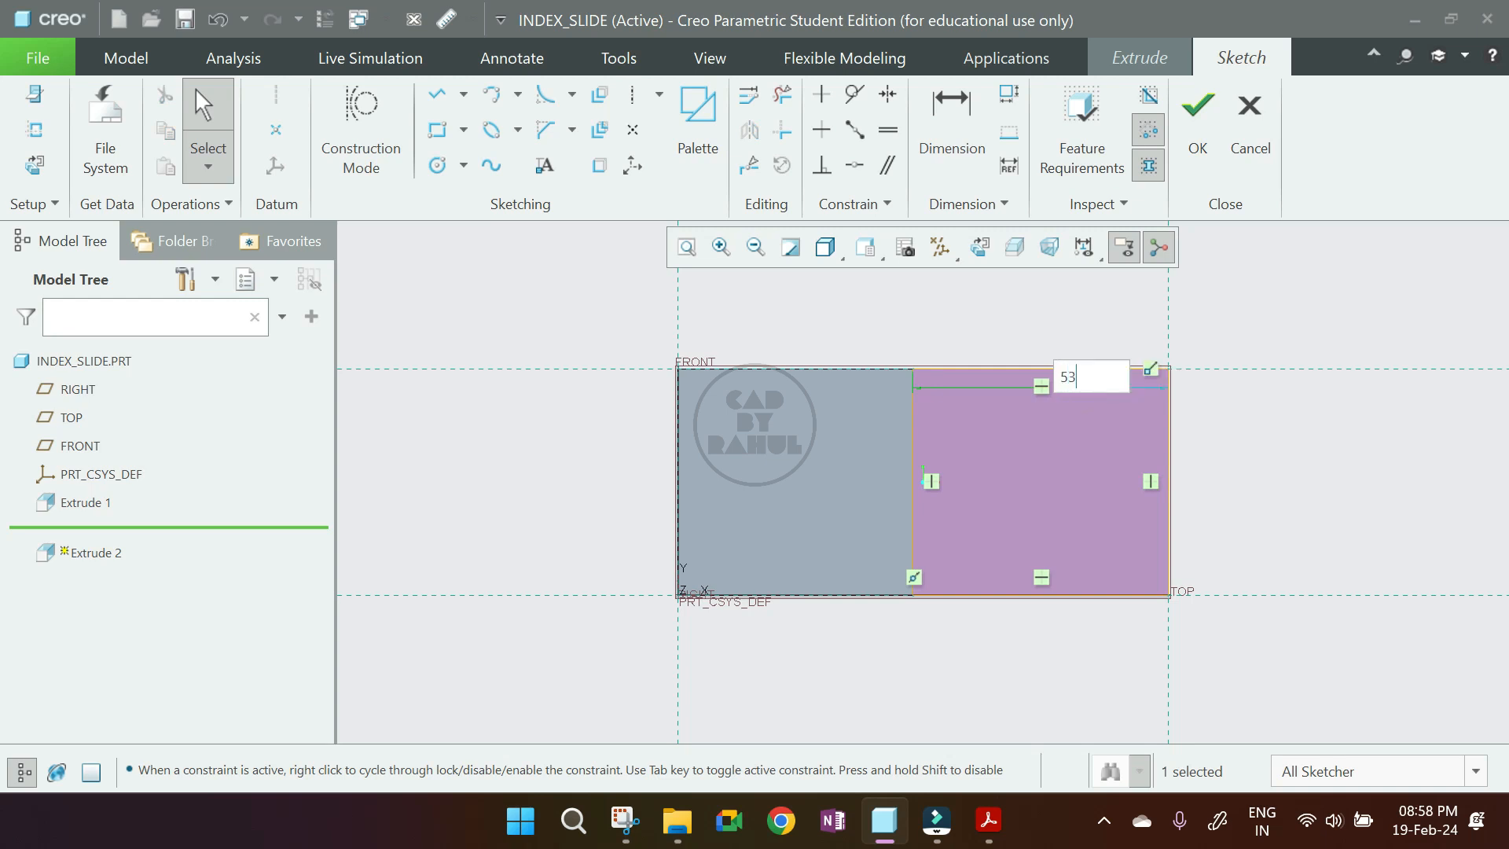
{"action": "key", "text": "Return"}
{"action": "left_click", "coordinate": [1197, 105]}
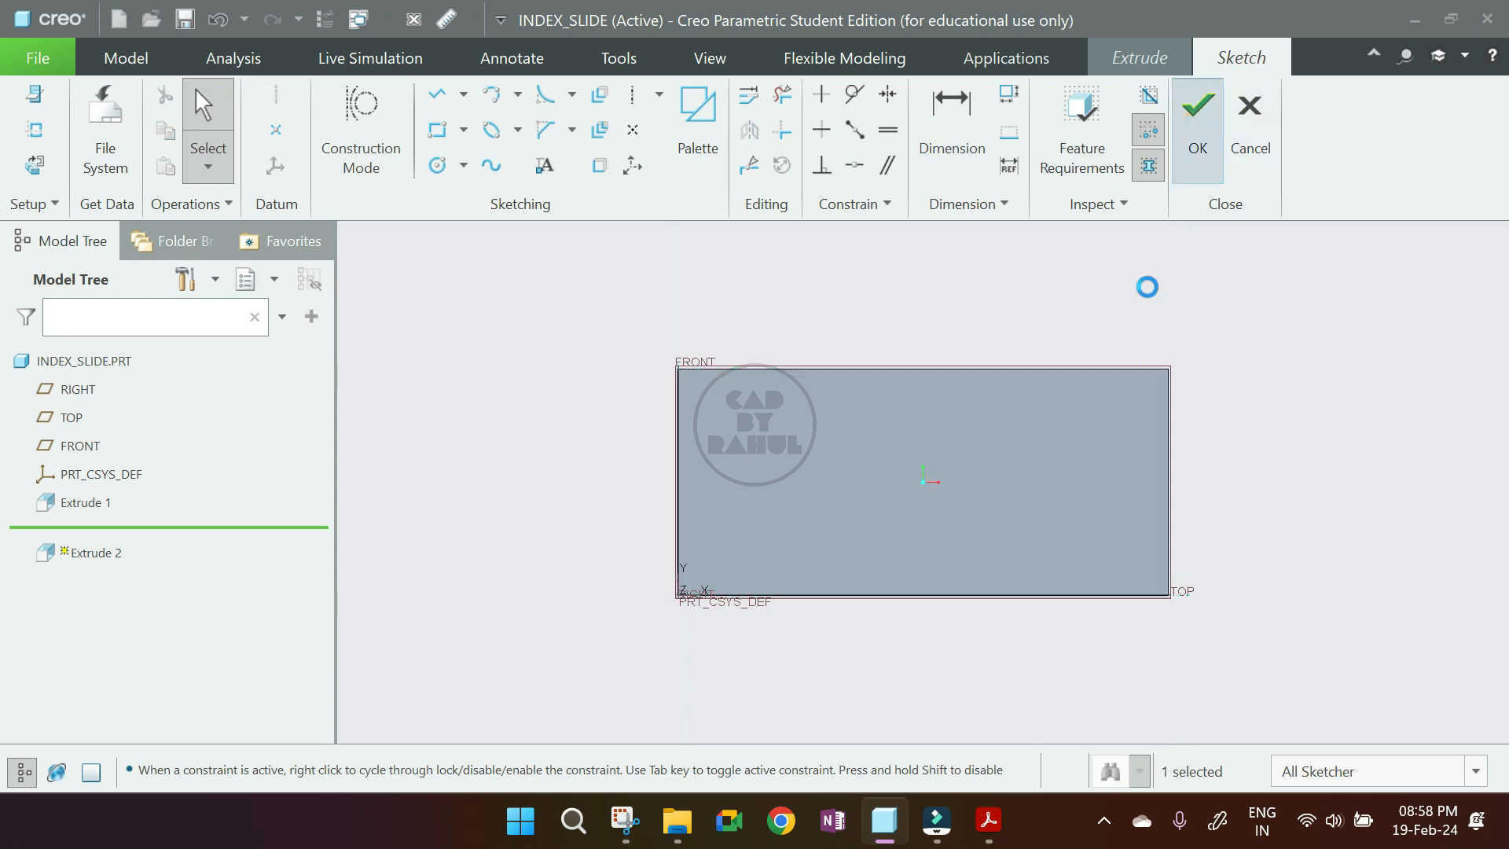
Cut the rectangle into the block as a material removal 6 mm deep.
{"action": "scroll", "coordinate": [1021, 429], "scroll_direction": "up", "scroll_amount": 2}
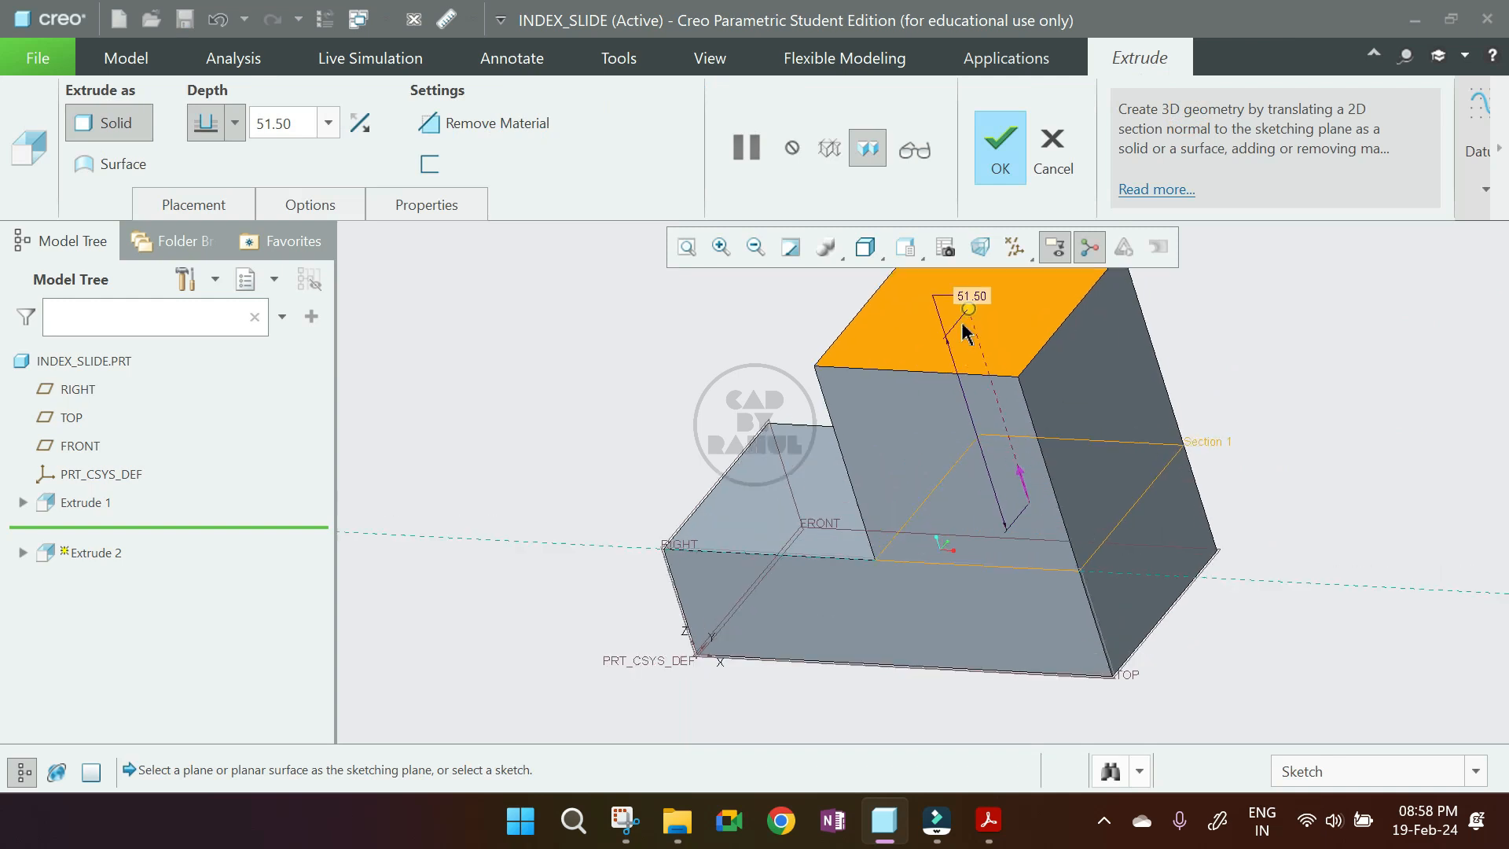
{"action": "left_click_drag", "start_coordinate": [969, 306], "coordinate": [1039, 533]}
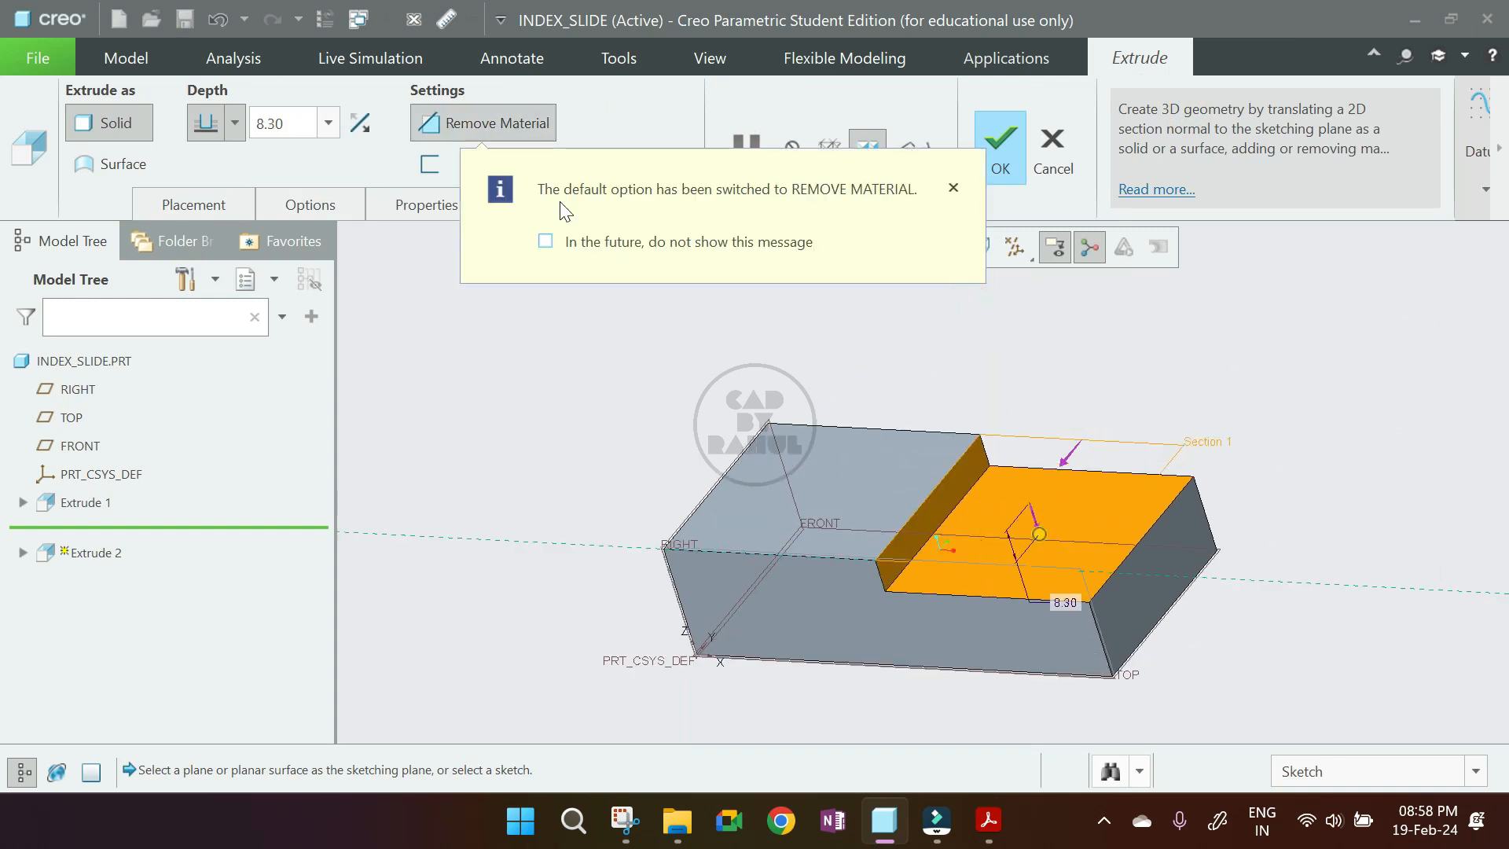
{"action": "double_click", "coordinate": [268, 124]}
{"action": "type", "text": "6"}
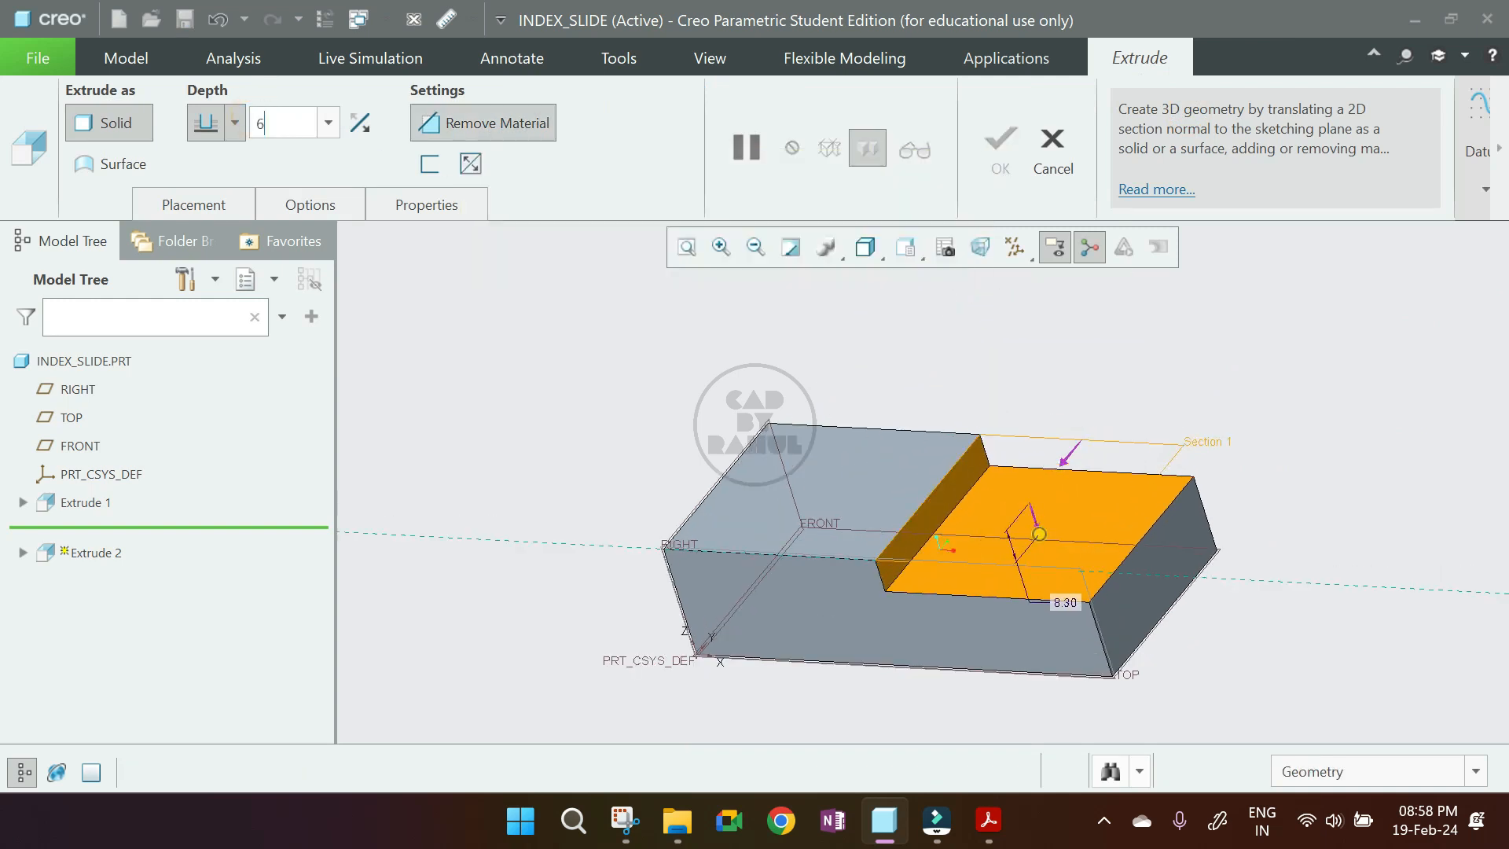
{"action": "key", "text": "Return"}
{"action": "middle_click", "coordinate": [817, 355]}
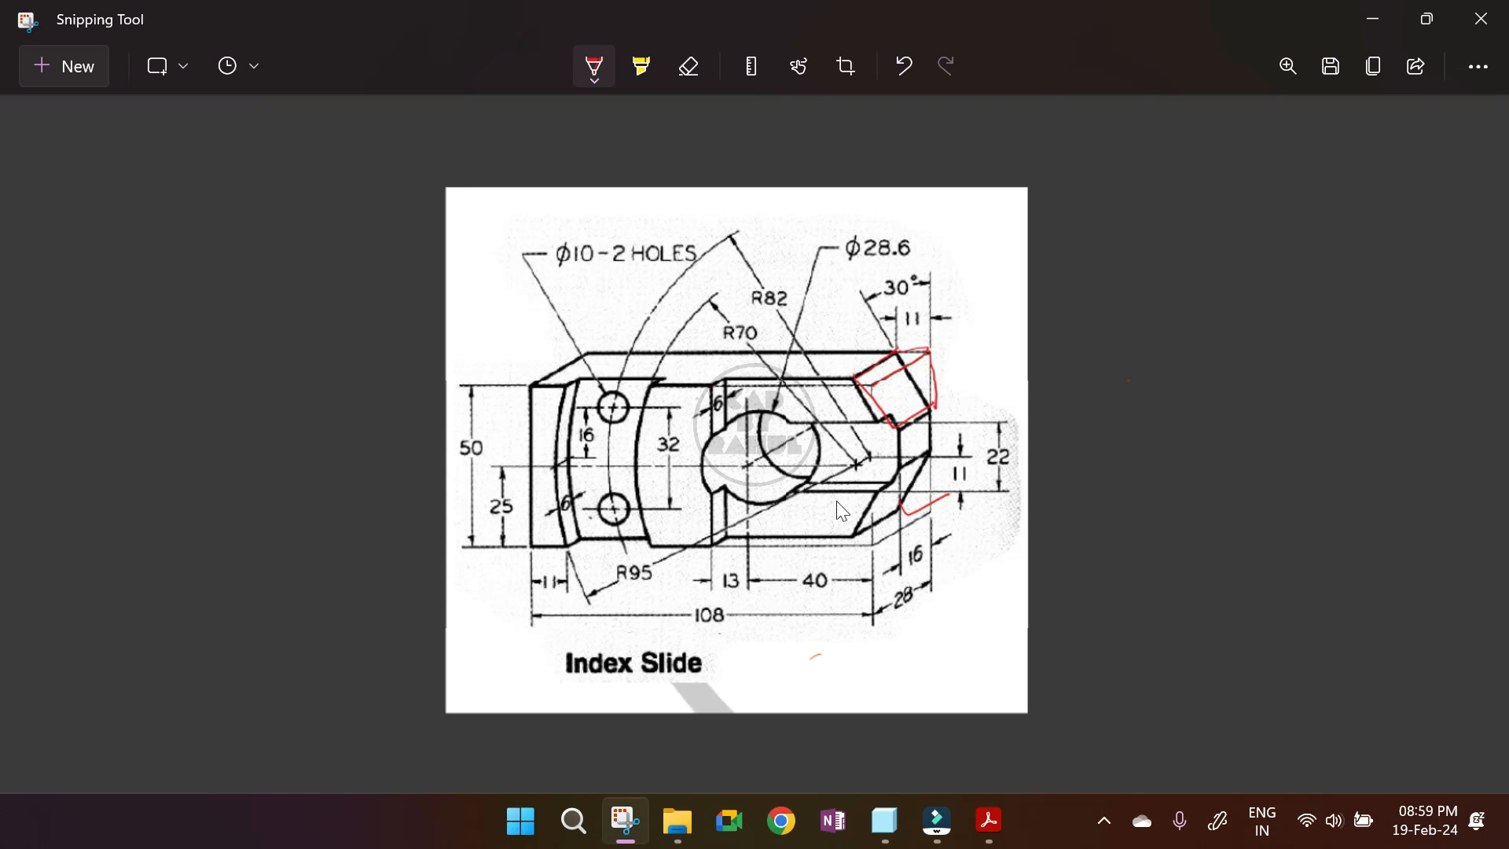
Return from the Index Slide drawing to Creo Parametric and start another Extrude.
{"action": "left_click", "coordinate": [1377, 19]}
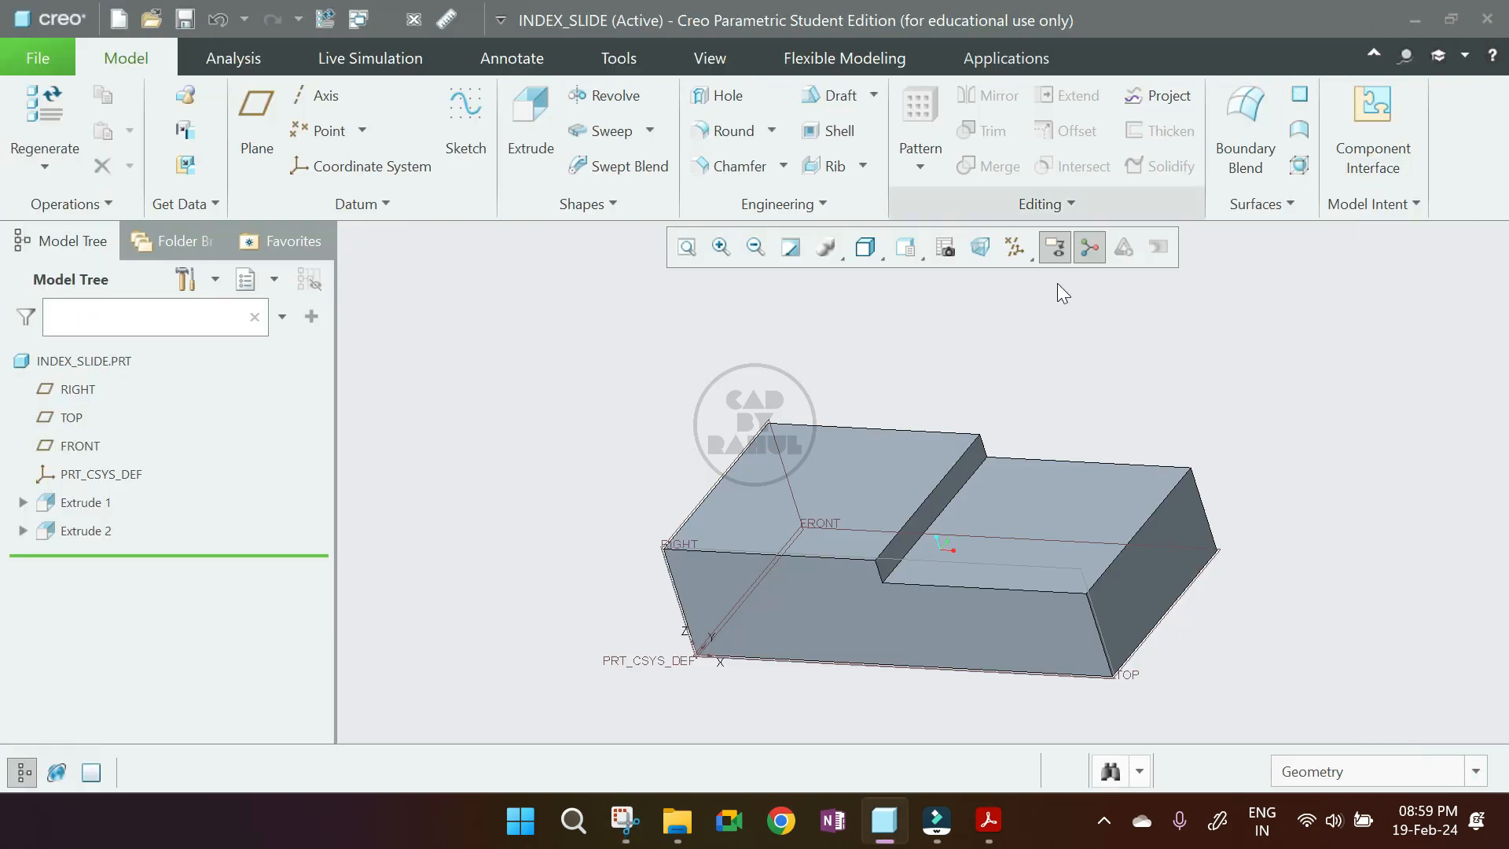
{"action": "middle_click_drag", "start_coordinate": [1129, 459], "coordinate": [1098, 460]}
{"action": "left_click", "coordinate": [532, 125]}
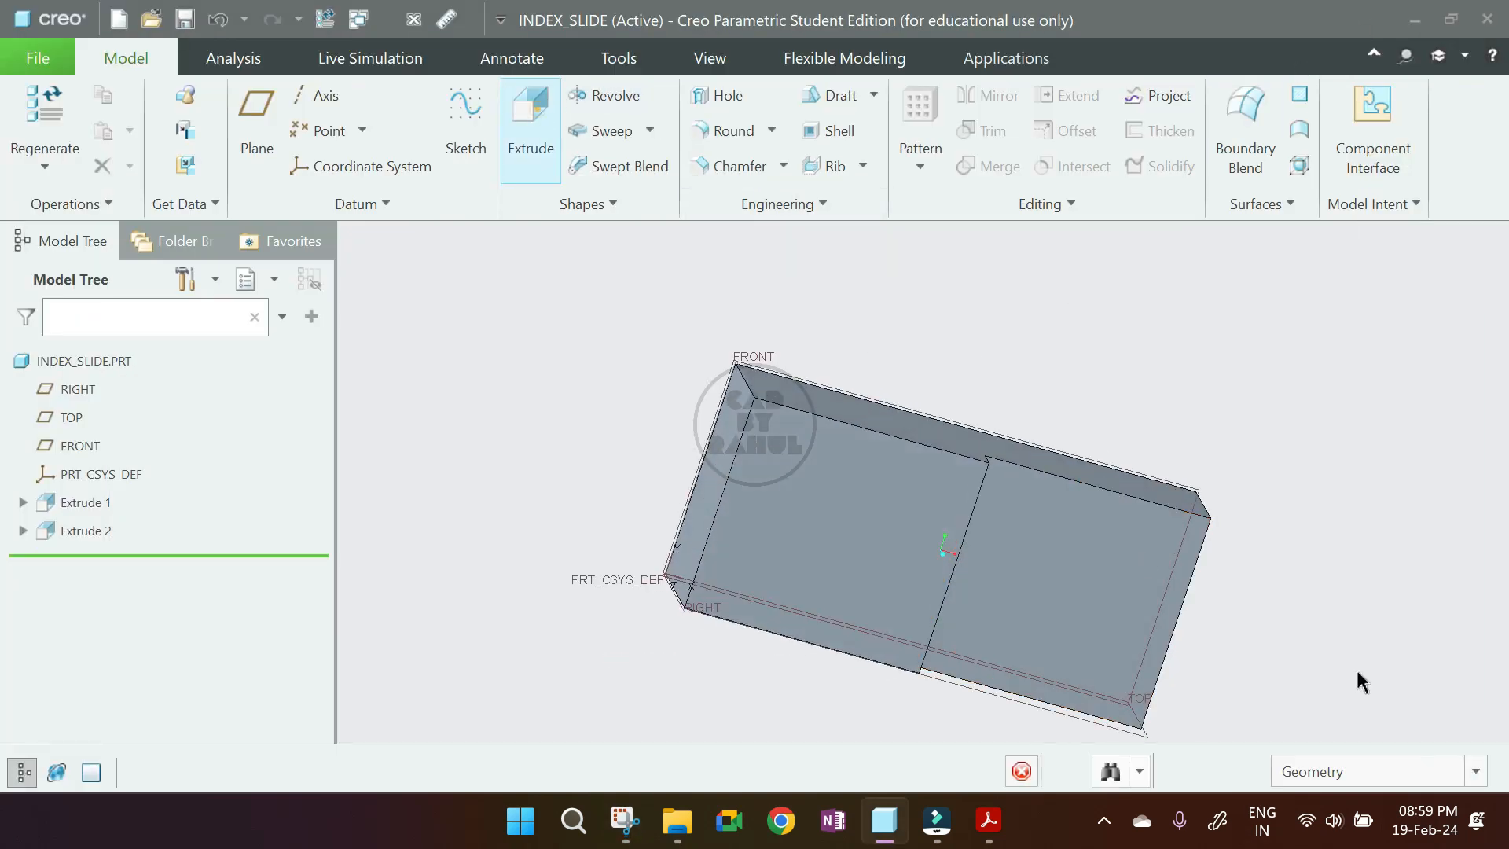
{"action": "left_click", "coordinate": [1182, 551]}
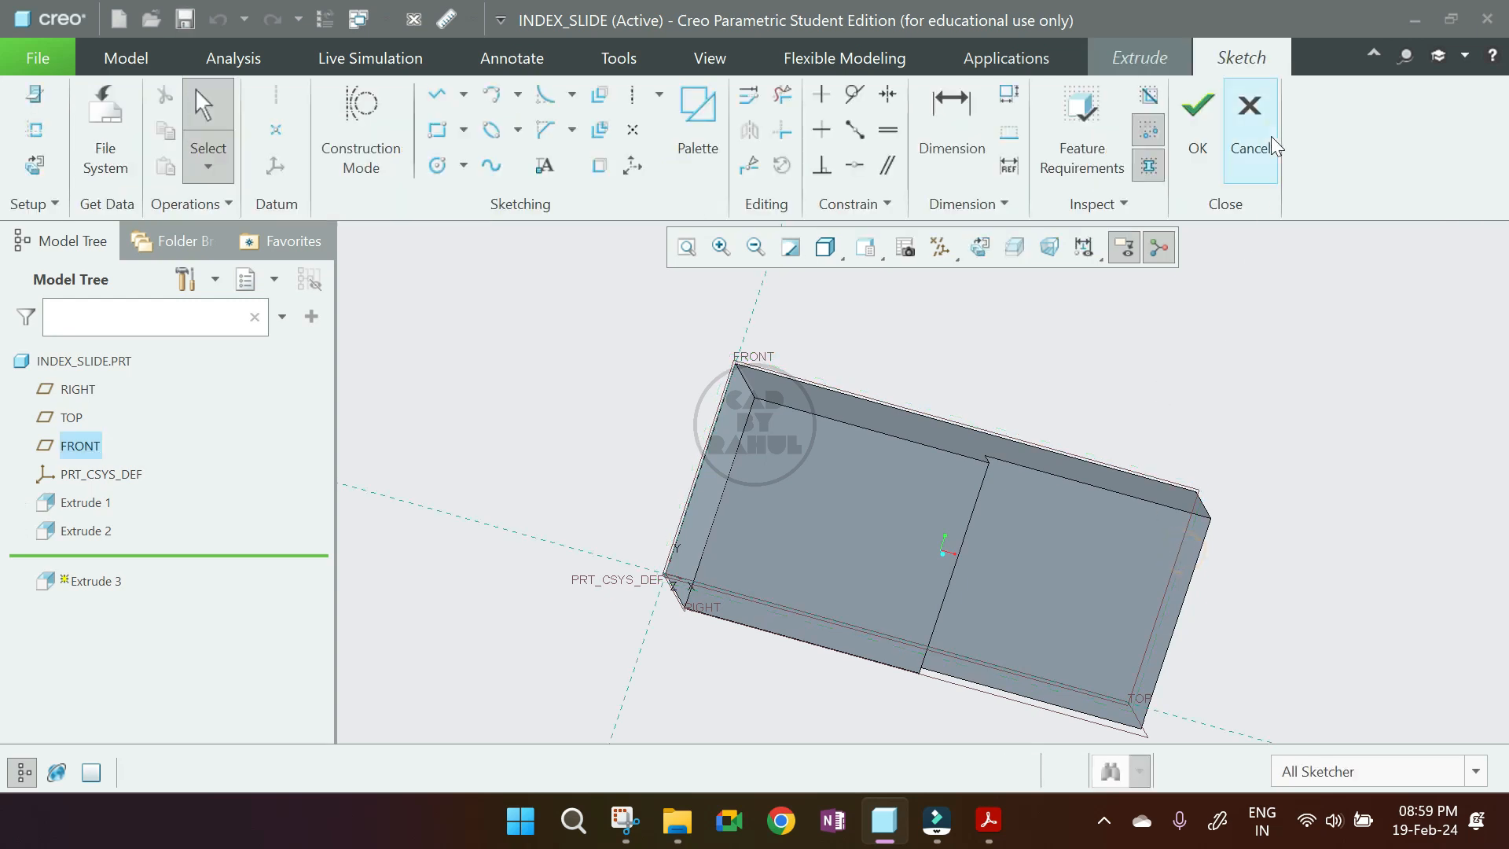
{"action": "left_click", "coordinate": [1269, 154]}
{"action": "left_click", "coordinate": [818, 456]}
Place the Extrude sketch on the recessed right-hand face and add the face's upper and right edges as sketch references.
{"action": "left_click", "coordinate": [1053, 576]}
{"action": "left_click", "coordinate": [981, 248]}
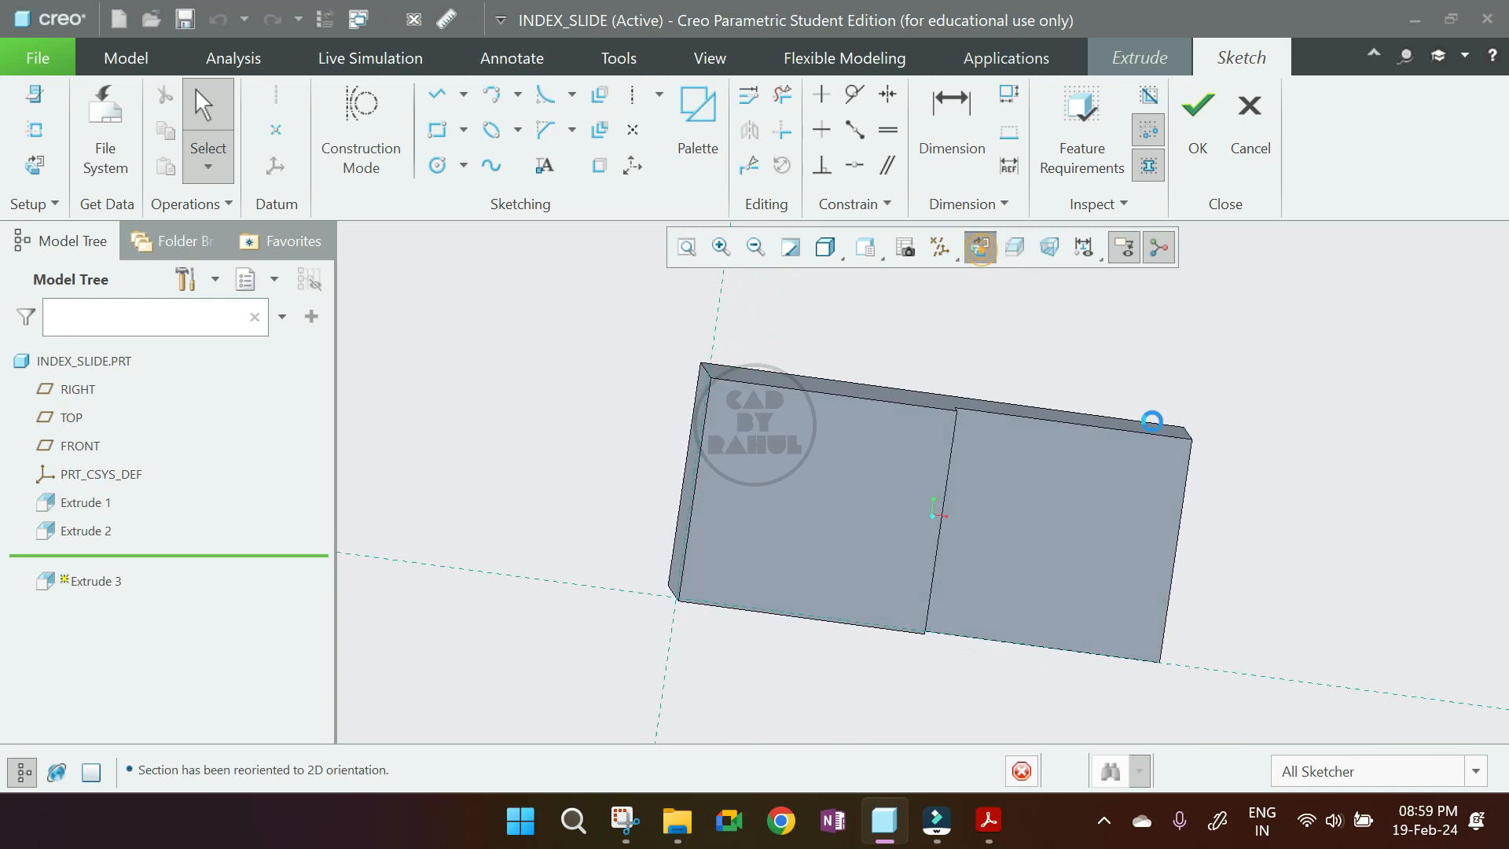
{"action": "left_click", "coordinate": [19, 143]}
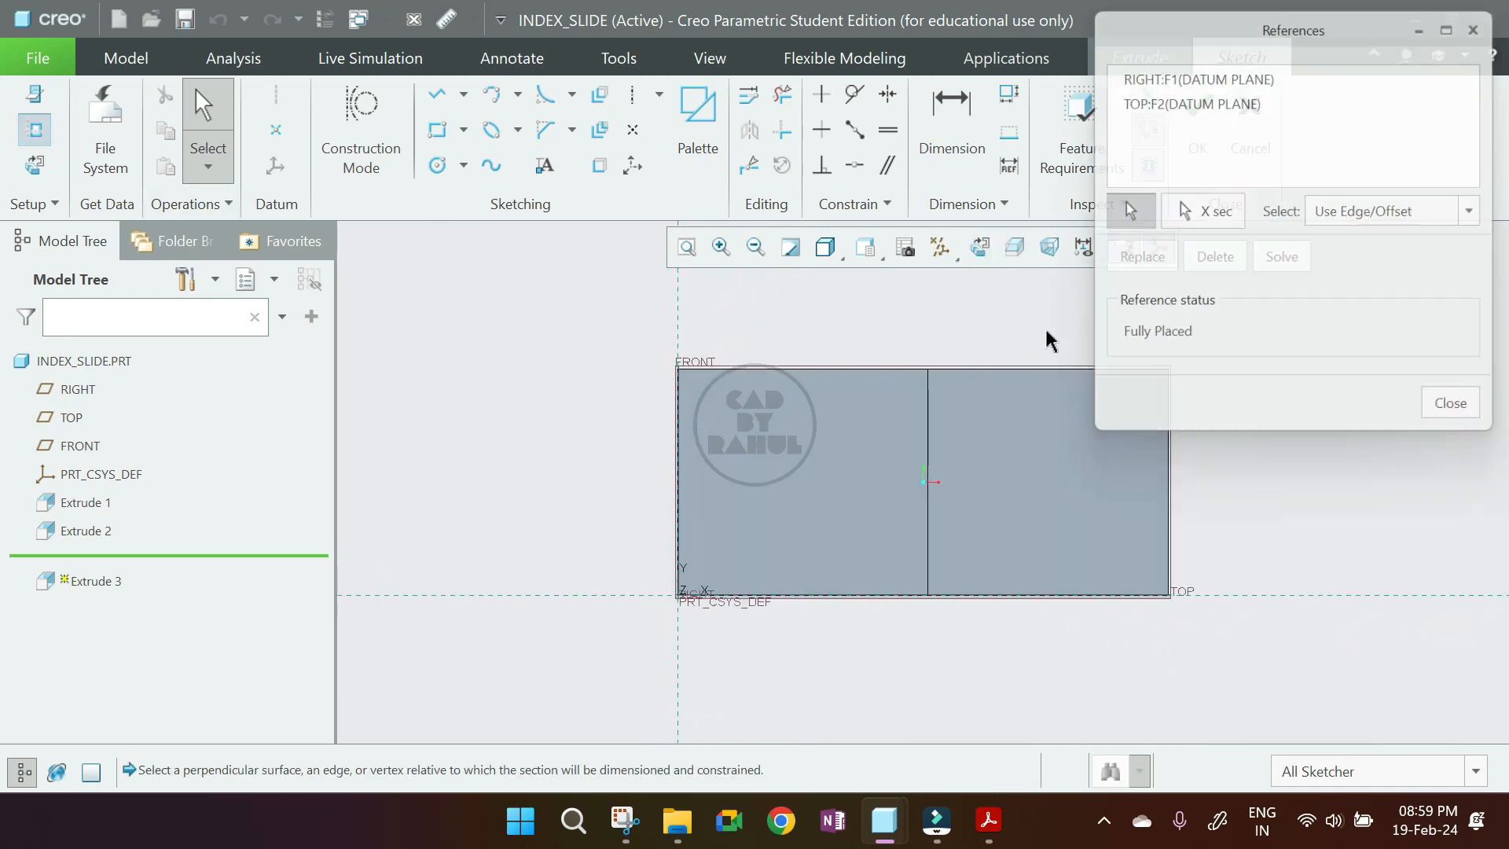
{"action": "left_click", "coordinate": [1060, 383]}
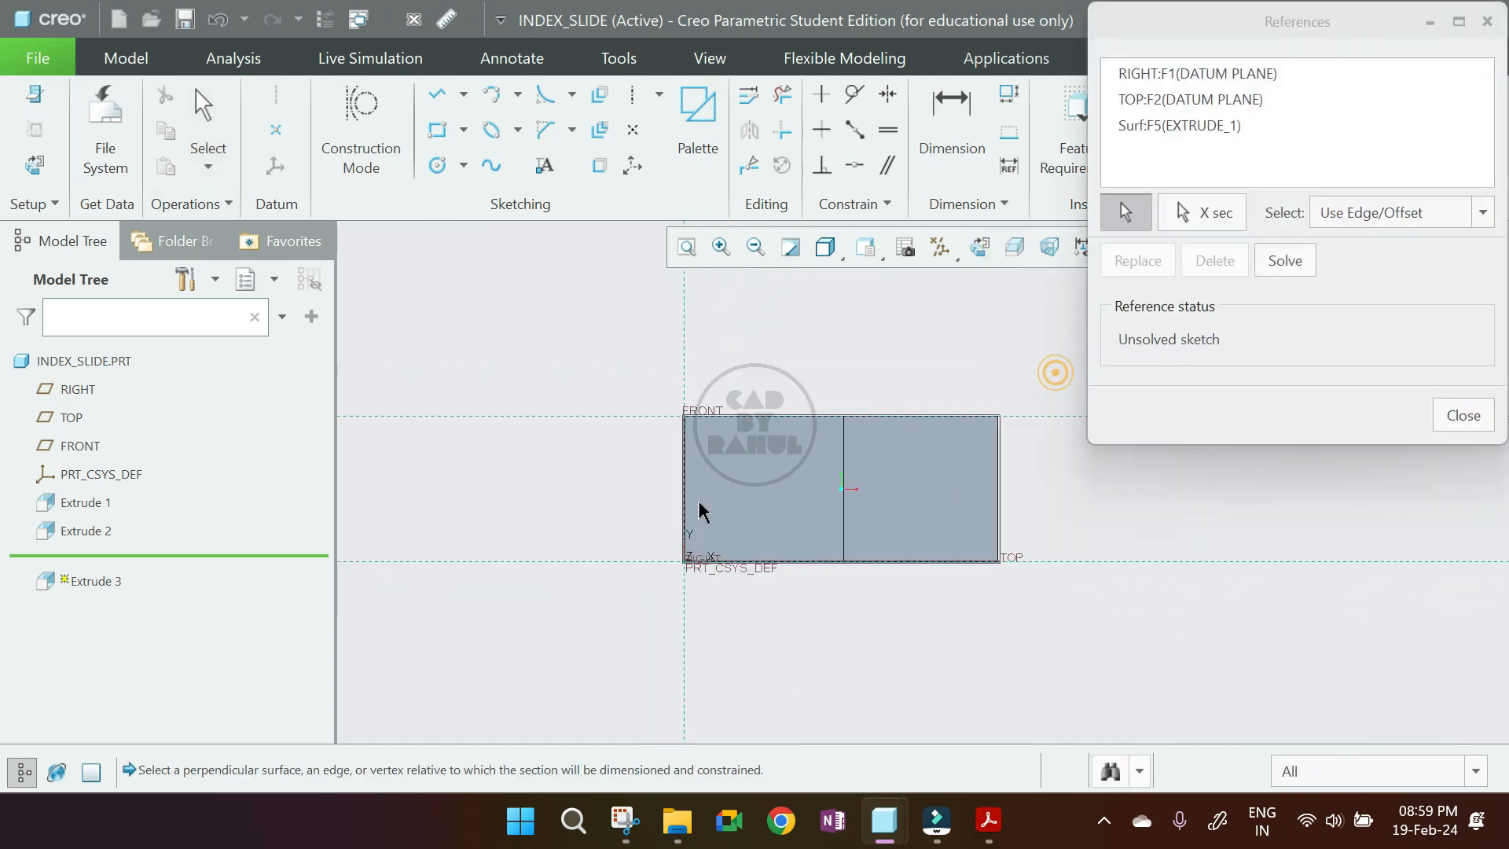
{"action": "left_click", "coordinate": [1026, 424]}
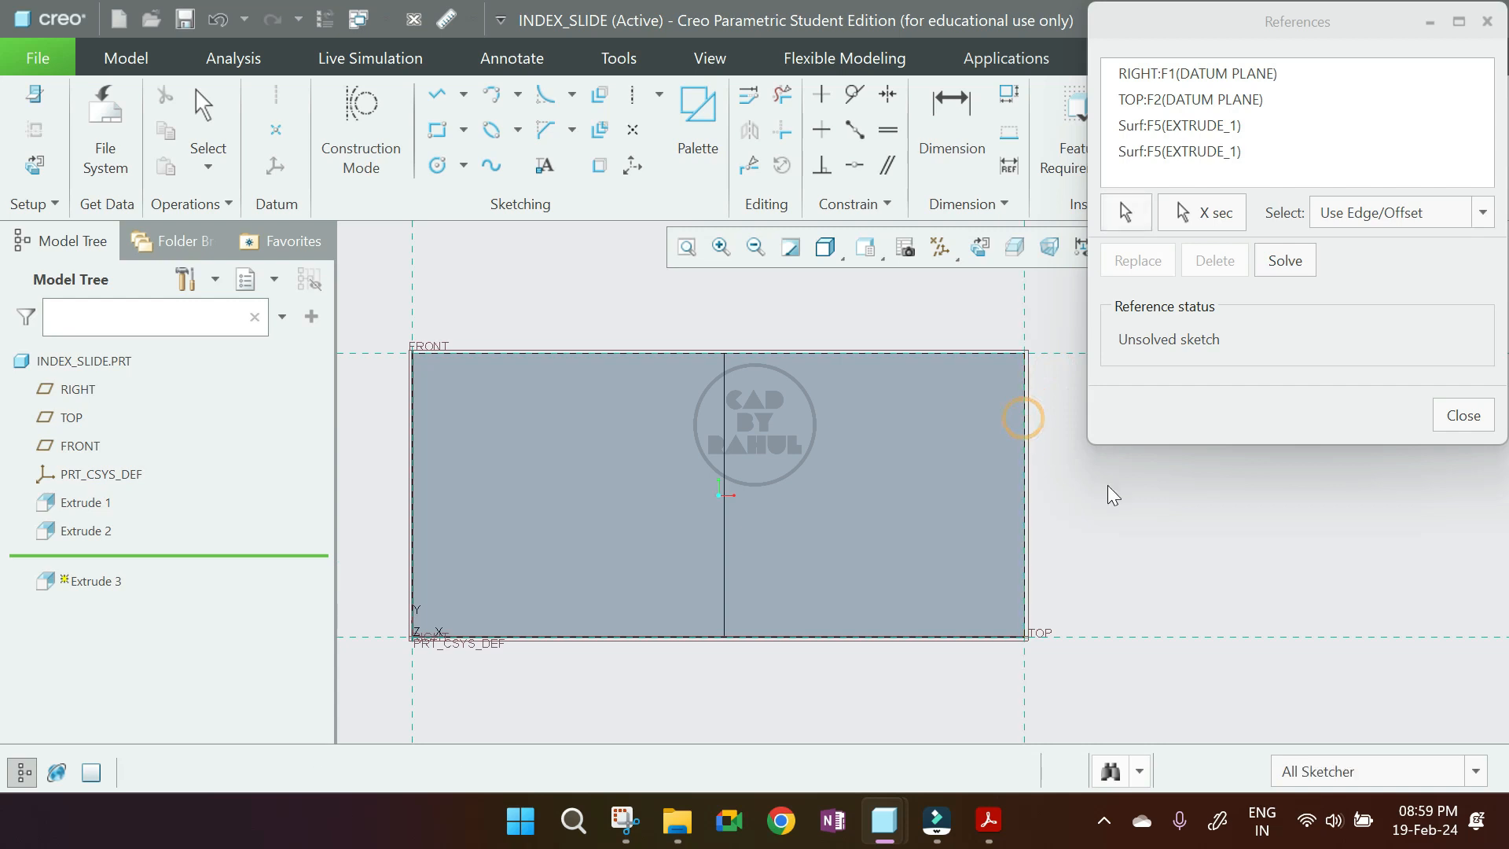
Sketch two diagonal lines across the recessed face's upper-right and lower-right corners, with start points vertically aligned and ends on the right edge.
{"action": "left_click", "coordinate": [623, 821]}
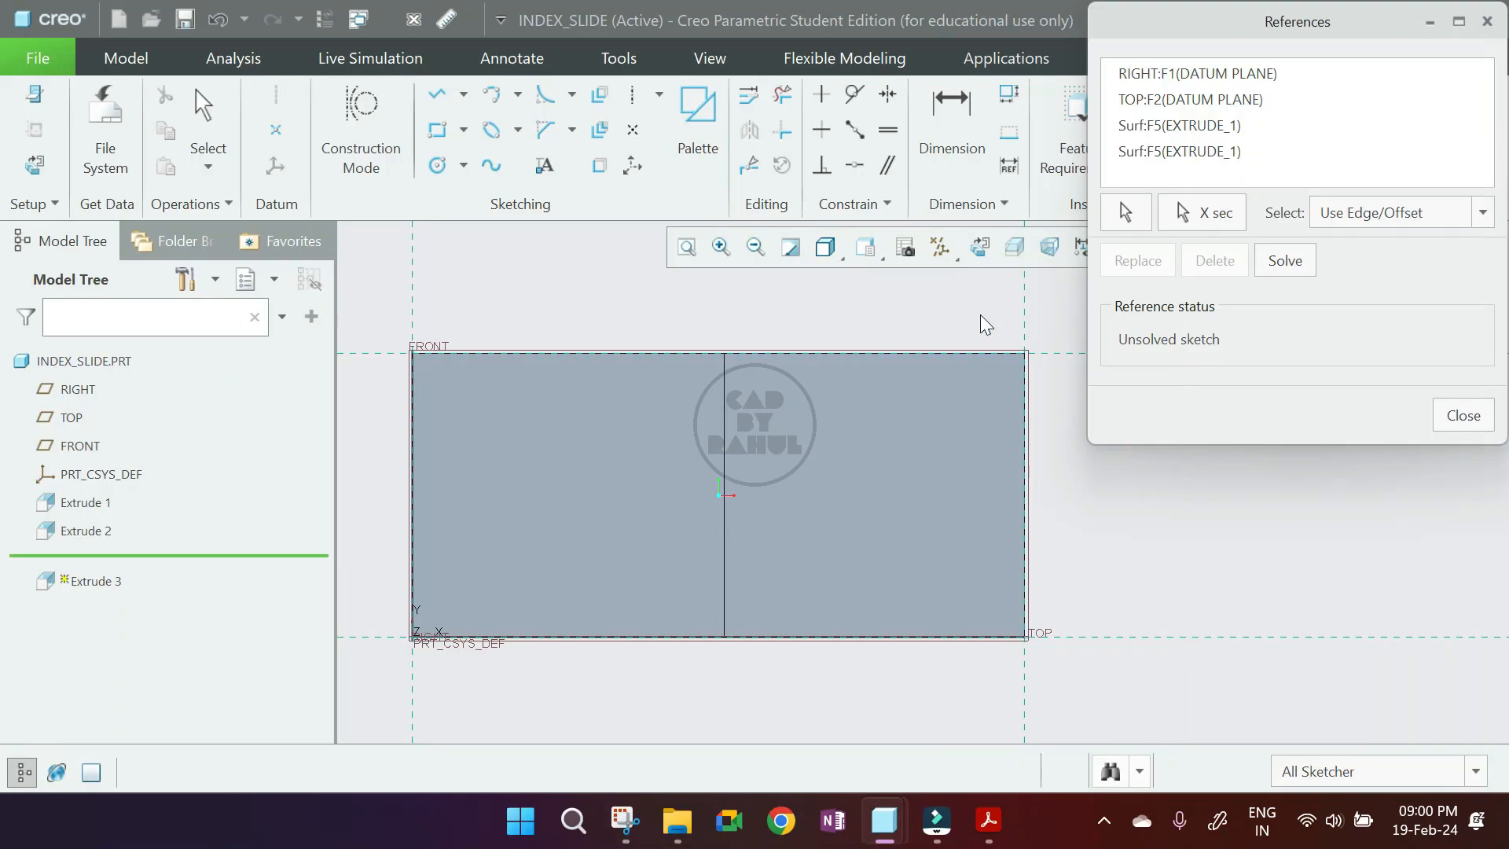
{"action": "left_click", "coordinate": [437, 96]}
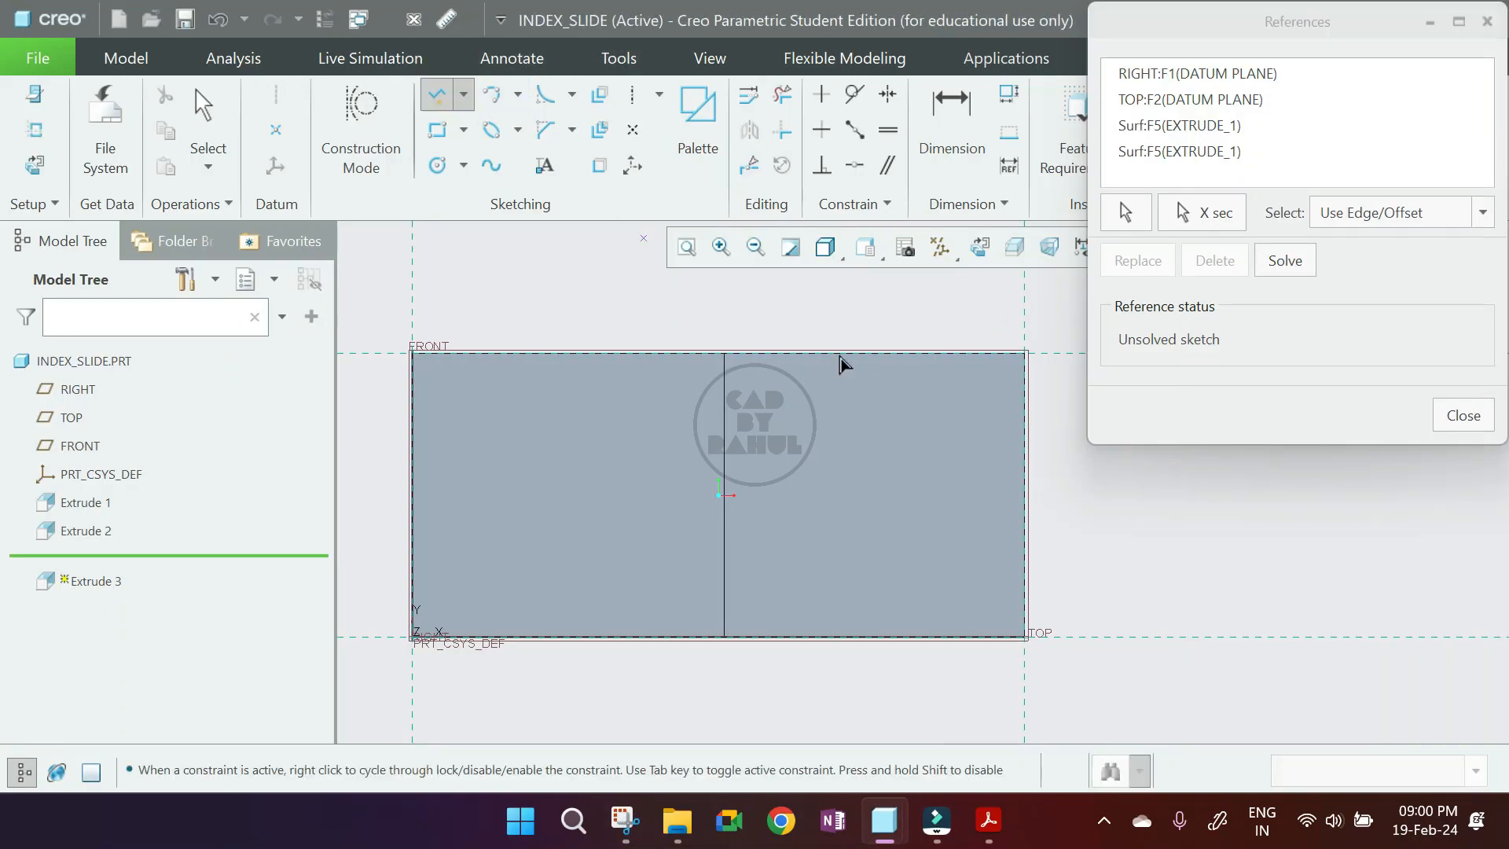
{"action": "left_click", "coordinate": [951, 354]}
{"action": "left_click", "coordinate": [1025, 448]}
{"action": "middle_click", "coordinate": [1178, 431]}
{"action": "left_click", "coordinate": [952, 638]}
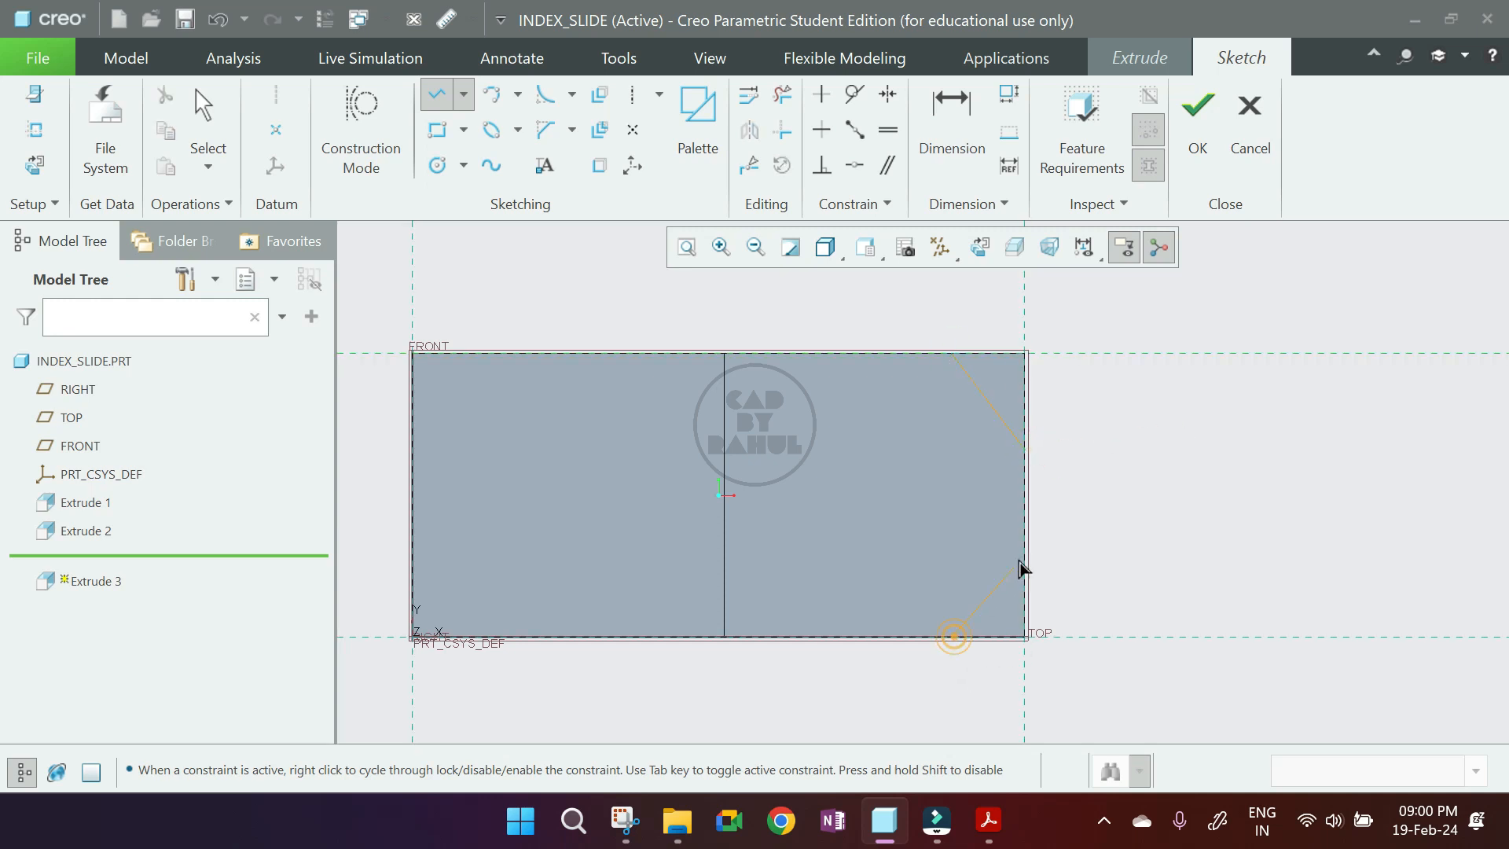
{"action": "middle_click", "coordinate": [1131, 510]}
{"action": "middle_click", "coordinate": [1128, 503]}
Set the horizontal distance from the upper diagonal's start point to the right edge to 11 mm.
{"action": "scroll", "coordinate": [1011, 360], "scroll_direction": "up", "scroll_amount": 5}
{"action": "left_click_drag", "start_coordinate": [964, 368], "coordinate": [946, 280]}
{"action": "double_click", "coordinate": [951, 274]}
{"action": "type", "text": "11"}
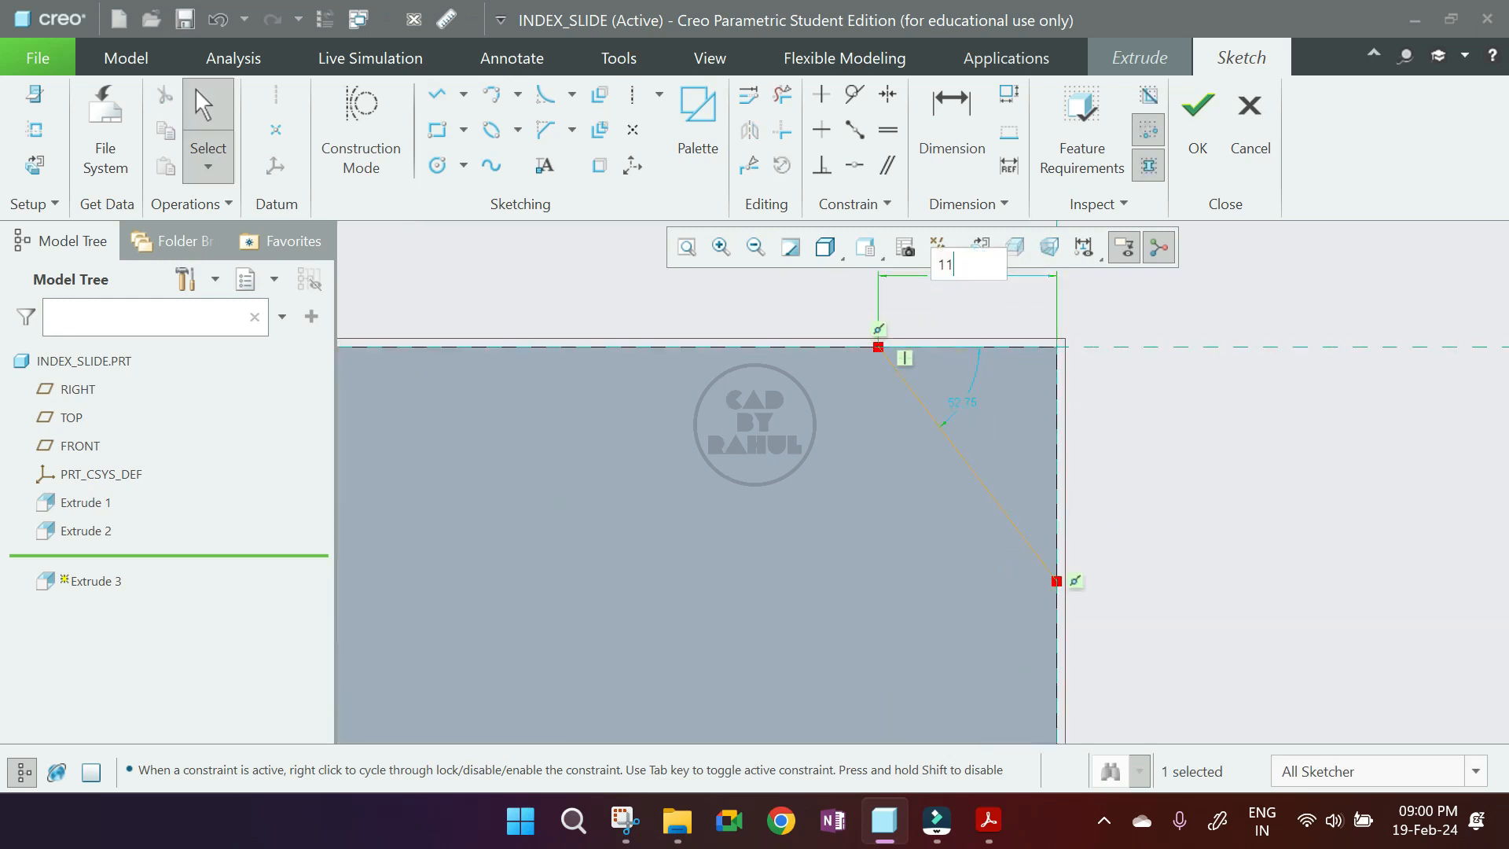
{"action": "key", "text": "Return"}
Try to dimension the lower diagonal's start point horizontally from the right edge, and undo the conflicting dimension.
{"action": "scroll", "coordinate": [909, 460], "scroll_direction": "down", "scroll_amount": 3}
{"action": "scroll", "coordinate": [918, 628], "scroll_direction": "up", "scroll_amount": 3}
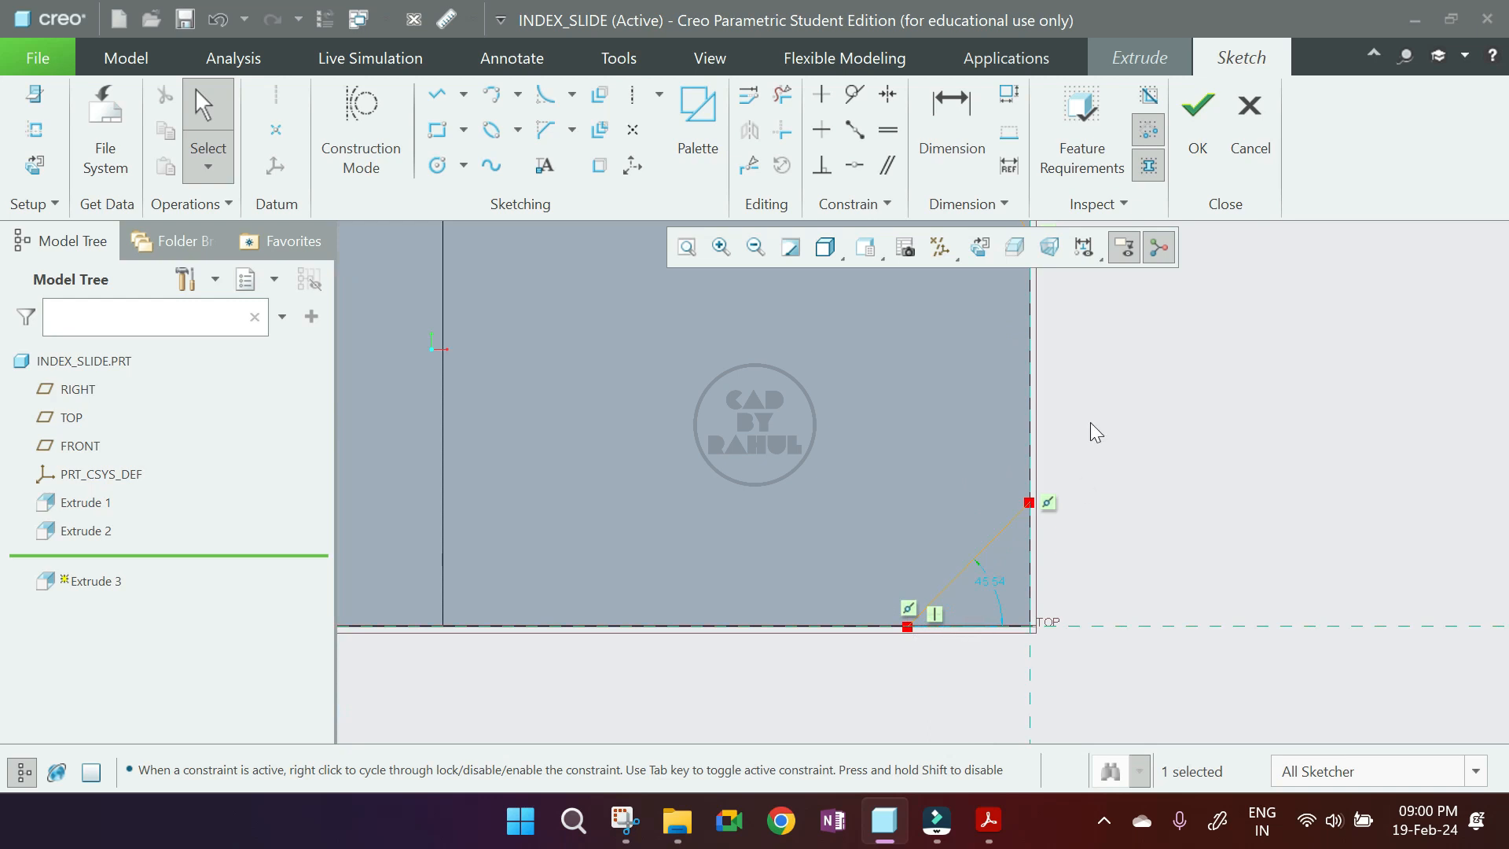
{"action": "left_click", "coordinate": [960, 134]}
{"action": "left_click", "coordinate": [1029, 685]}
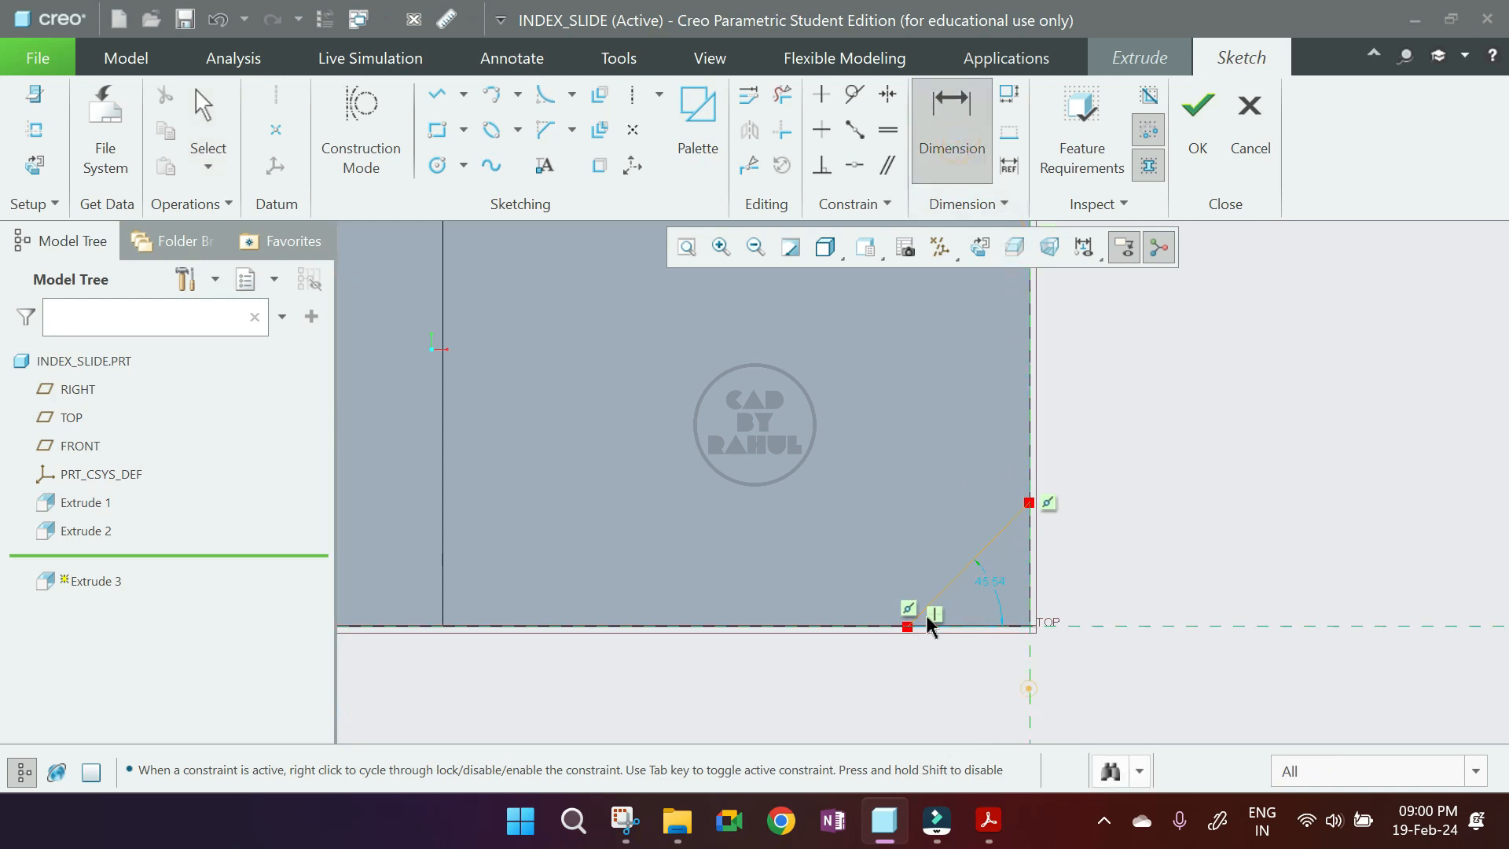
{"action": "left_click", "coordinate": [908, 627]}
{"action": "middle_click", "coordinate": [942, 705]}
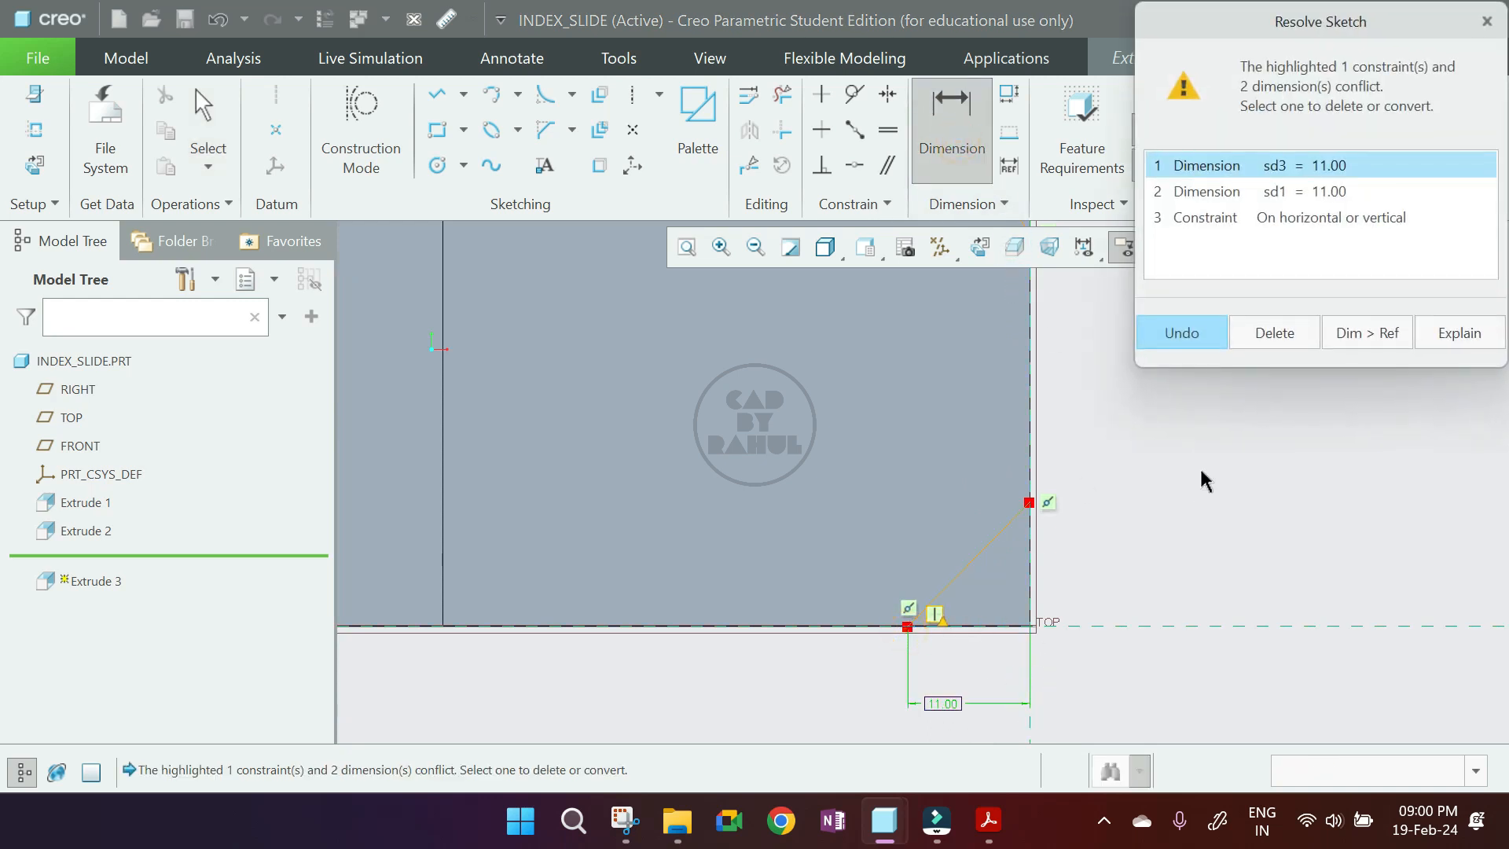
{"action": "left_click", "coordinate": [1181, 332]}
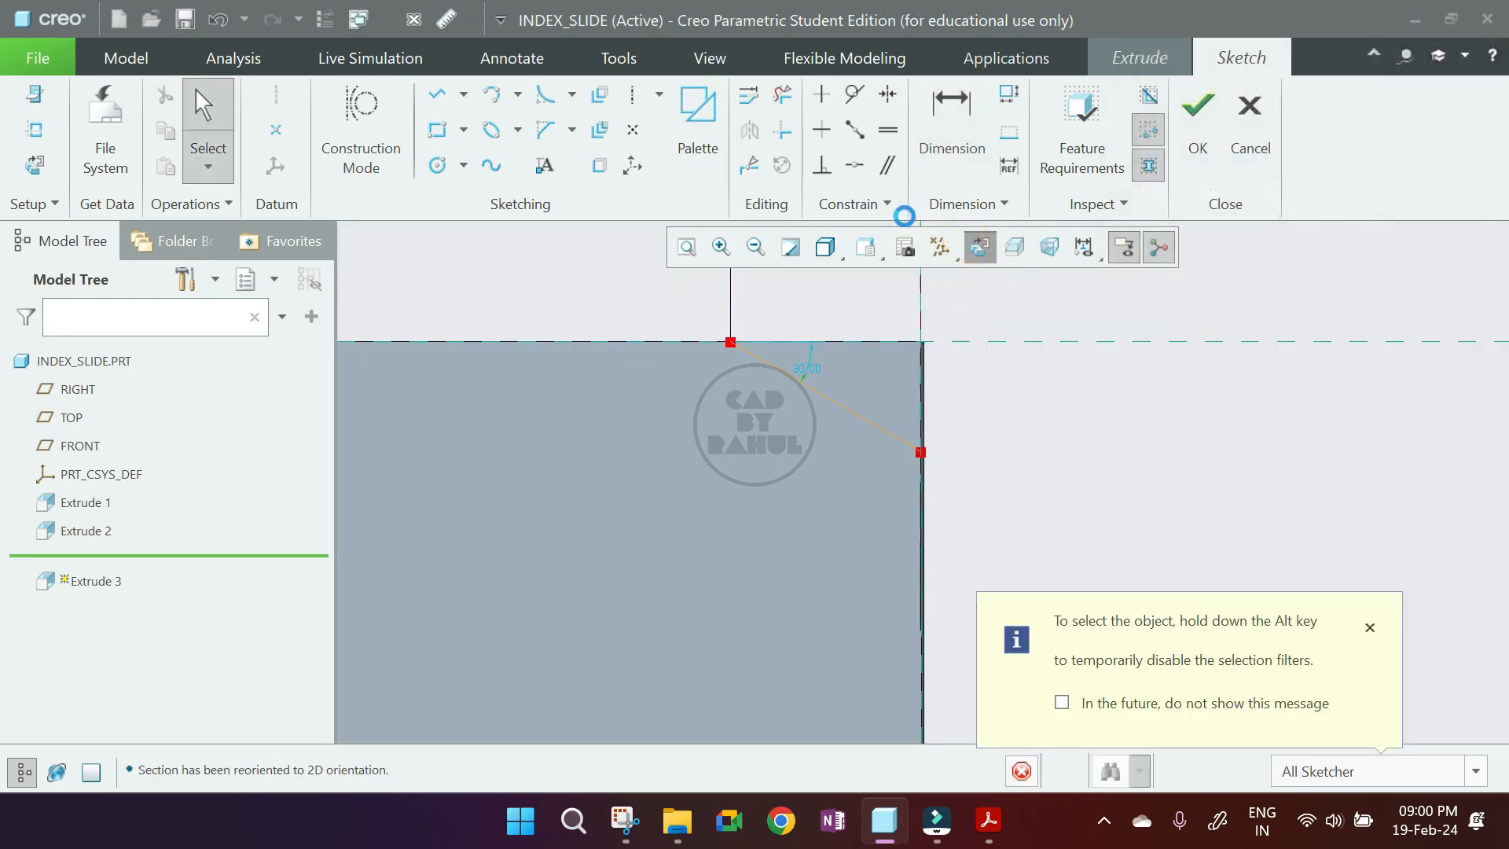
Dimension the upper and lower diagonal lines at 30° to the block's right edge.
{"action": "left_click", "coordinate": [943, 156]}
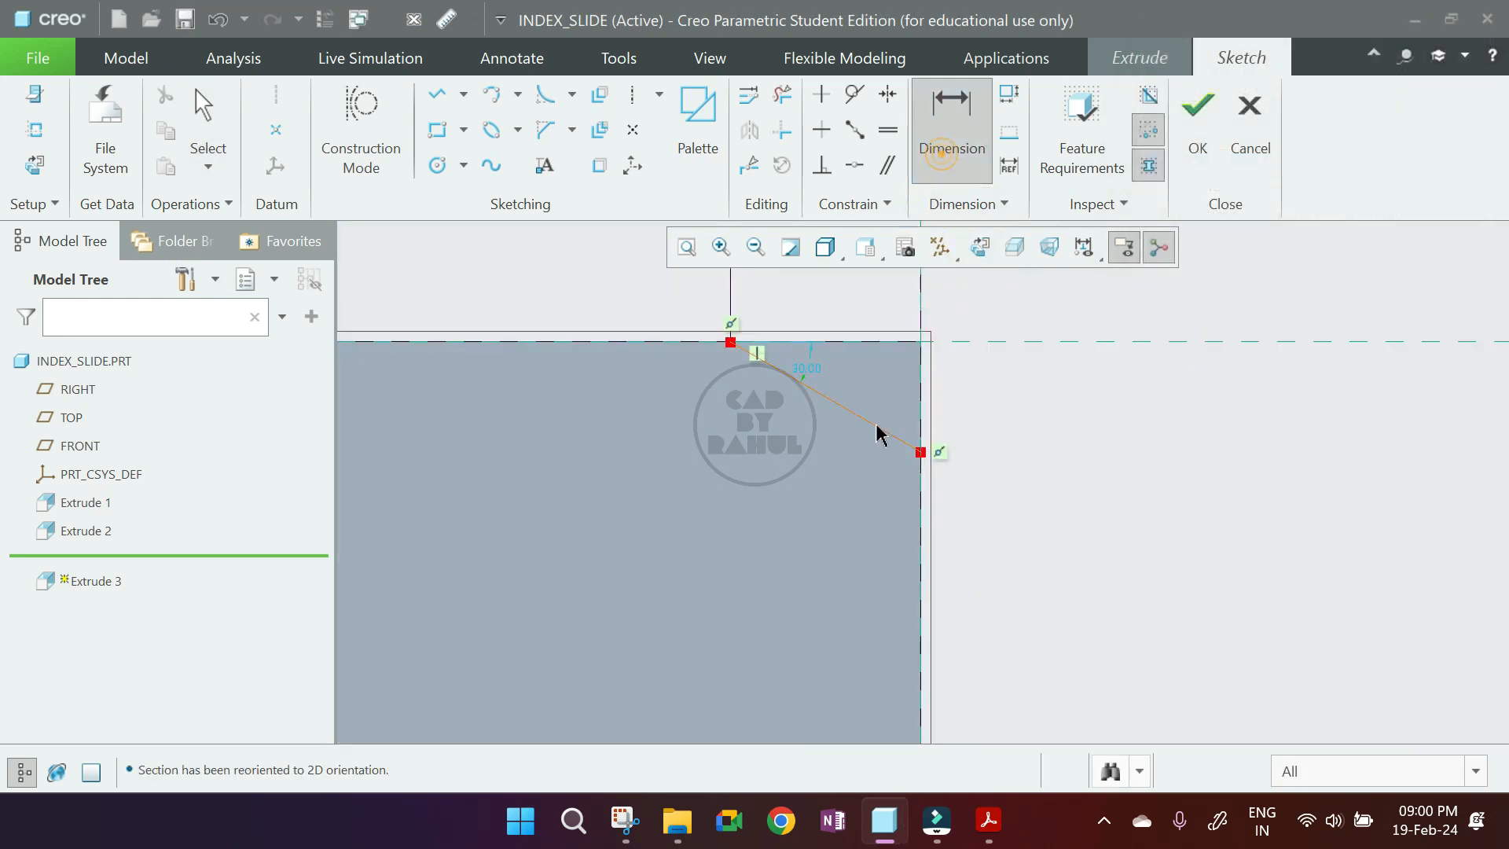
{"action": "middle_click", "coordinate": [909, 393]}
{"action": "type", "text": "30"}
{"action": "key", "text": "Return"}
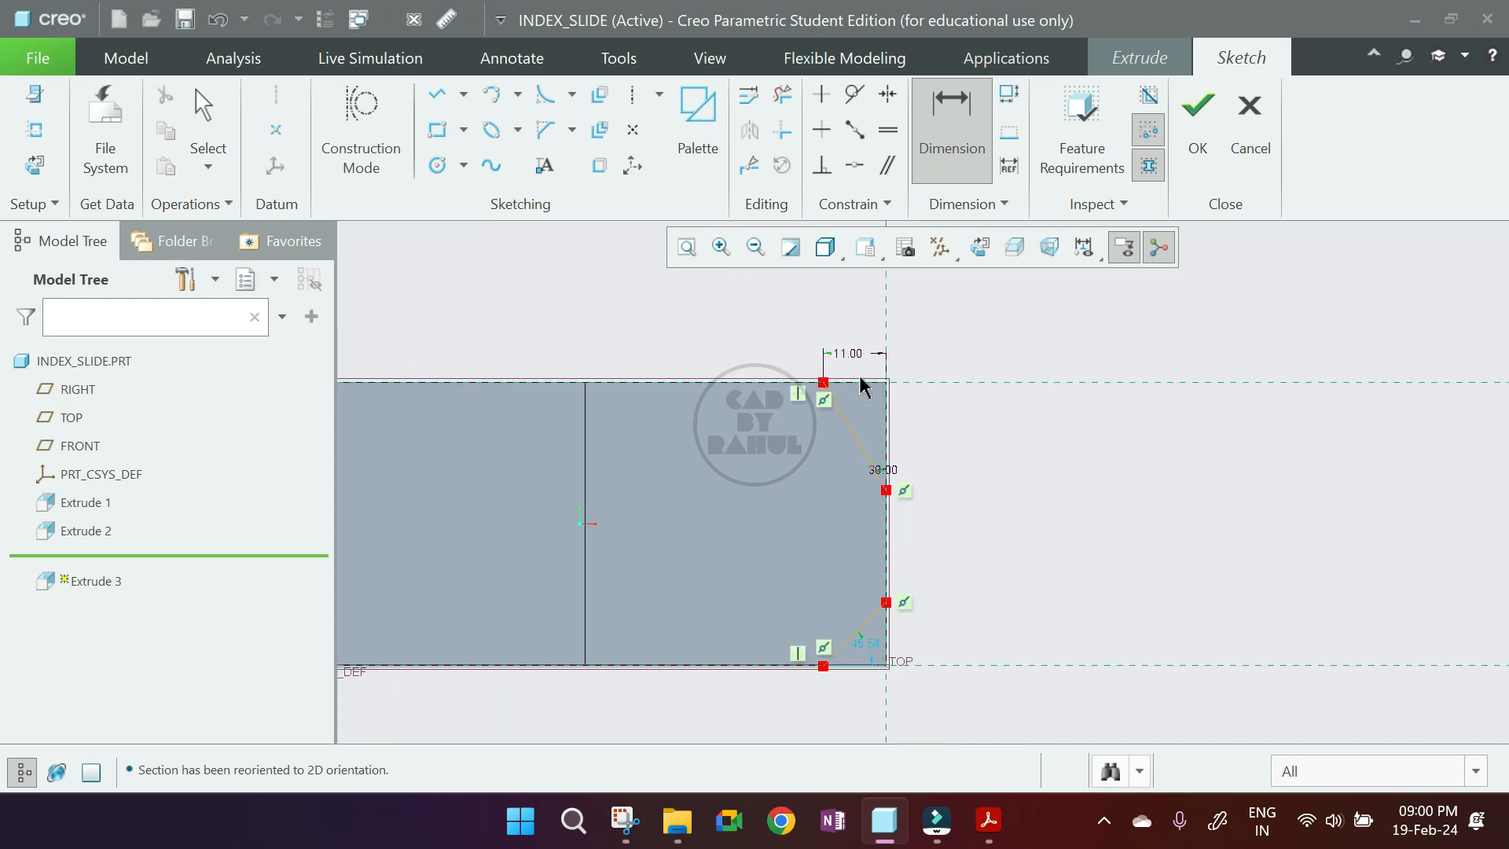
{"action": "scroll", "coordinate": [886, 597], "scroll_direction": "down", "scroll_amount": 4}
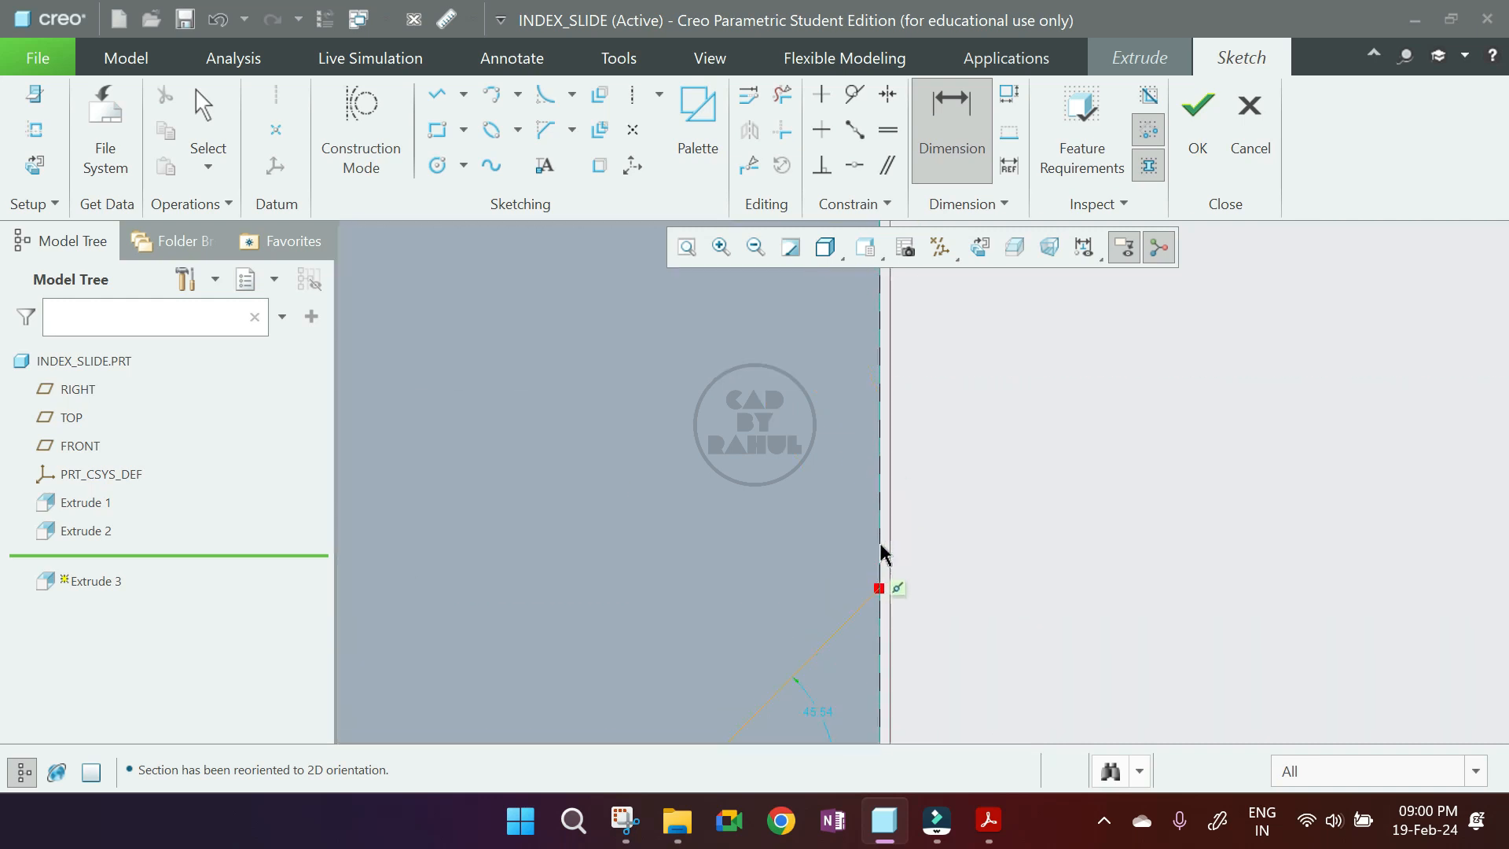
{"action": "middle_click", "coordinate": [874, 660]}
{"action": "type", "text": "30"}
{"action": "key", "text": "Return"}
{"action": "scroll", "coordinate": [909, 498], "scroll_direction": "up", "scroll_amount": 3}
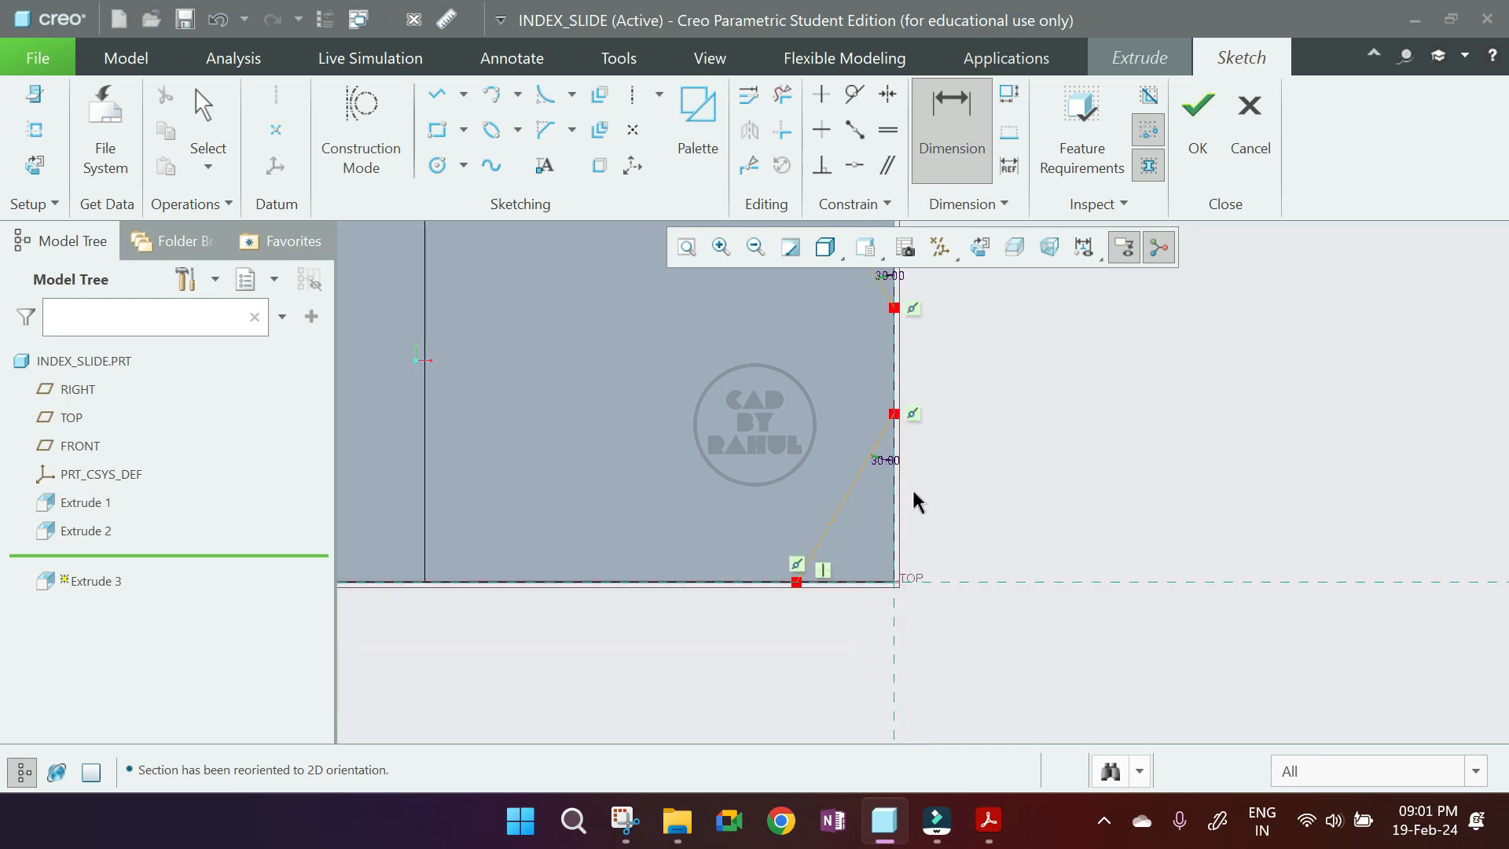
{"action": "middle_click", "coordinate": [808, 650]}
Close the upper-right triangle with lines along the block's upper and right edges.
{"action": "scroll", "coordinate": [764, 383], "scroll_direction": "down", "scroll_amount": 2}
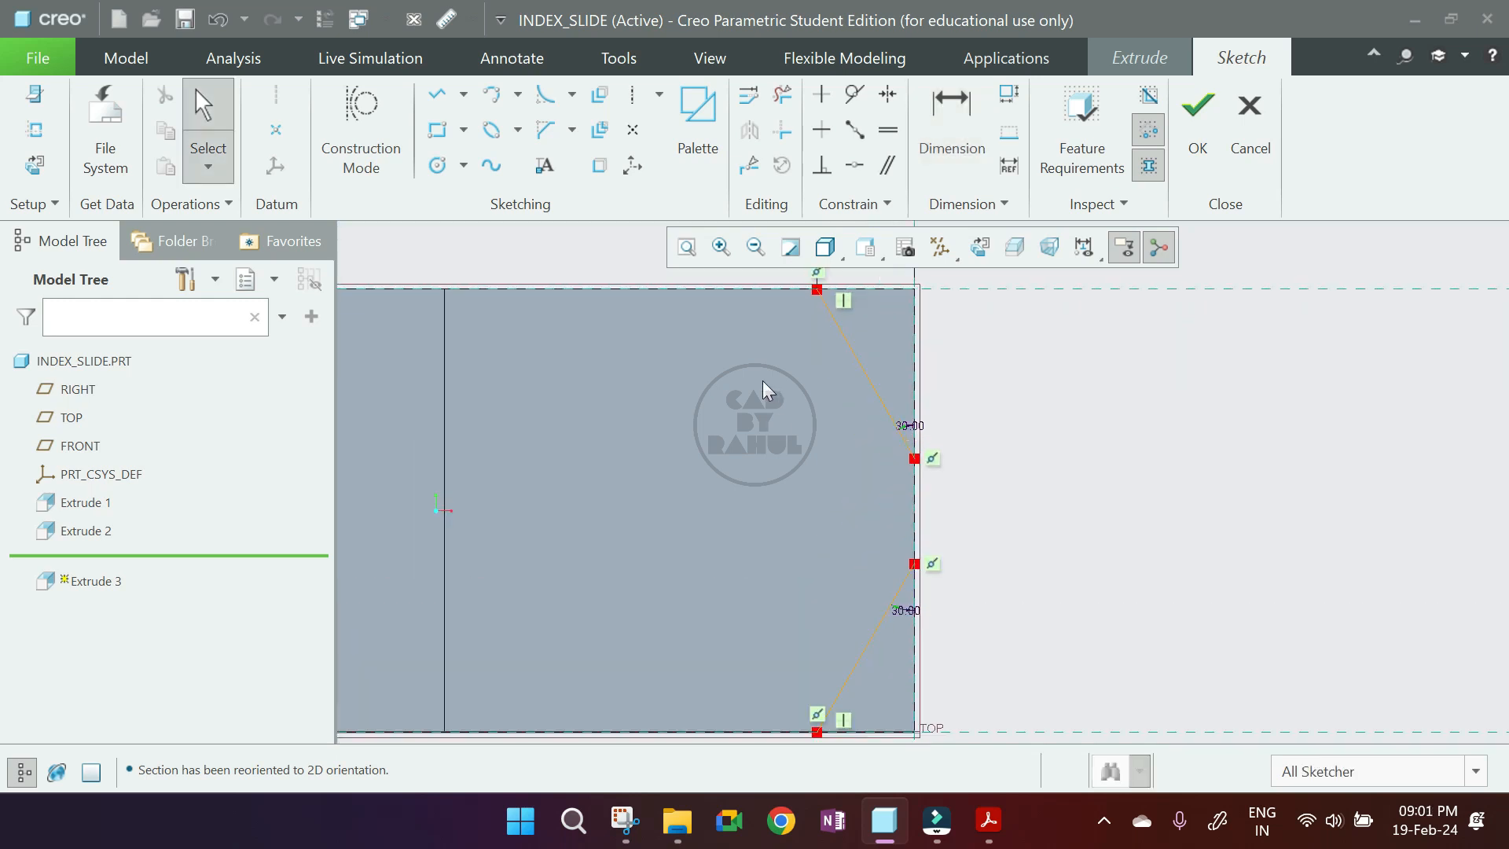
{"action": "left_click", "coordinate": [437, 93]}
{"action": "scroll", "coordinate": [823, 396], "scroll_direction": "down", "scroll_amount": 1}
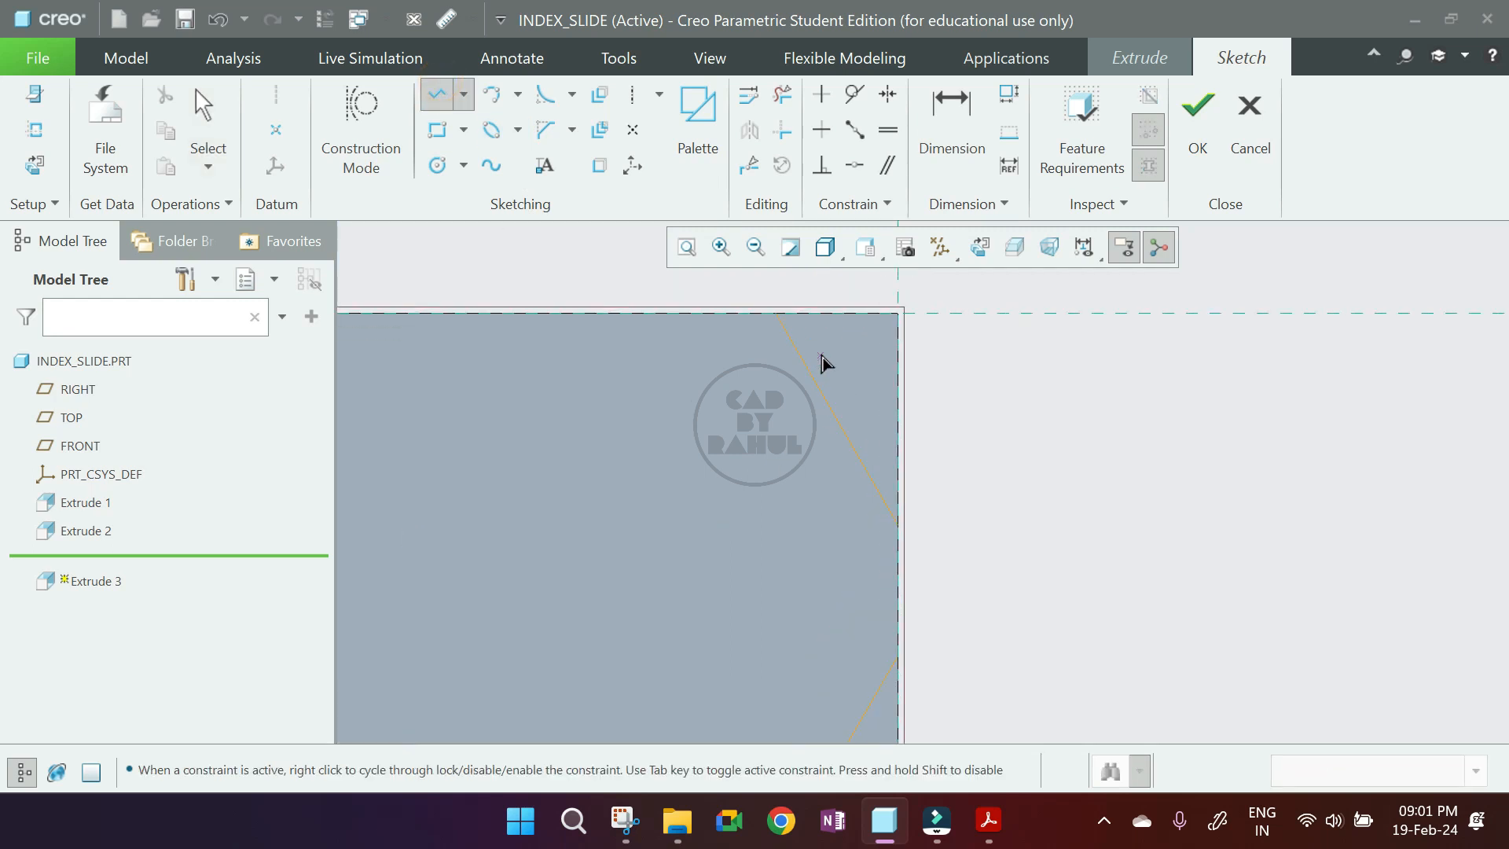
{"action": "left_click", "coordinate": [790, 315]}
{"action": "left_click", "coordinate": [898, 313]}
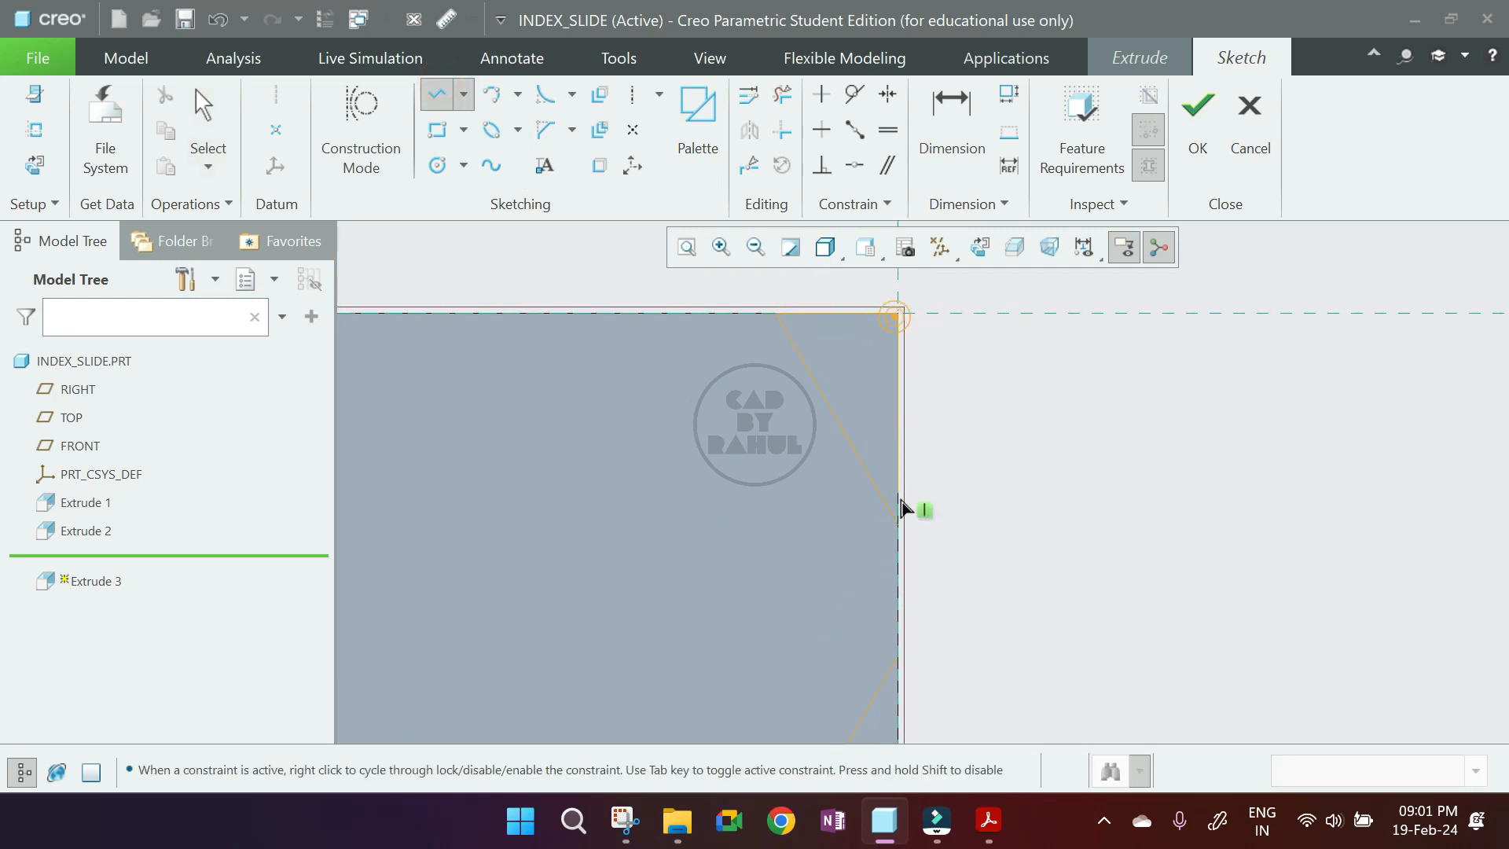
{"action": "scroll", "coordinate": [904, 644], "scroll_direction": "up", "scroll_amount": 4}
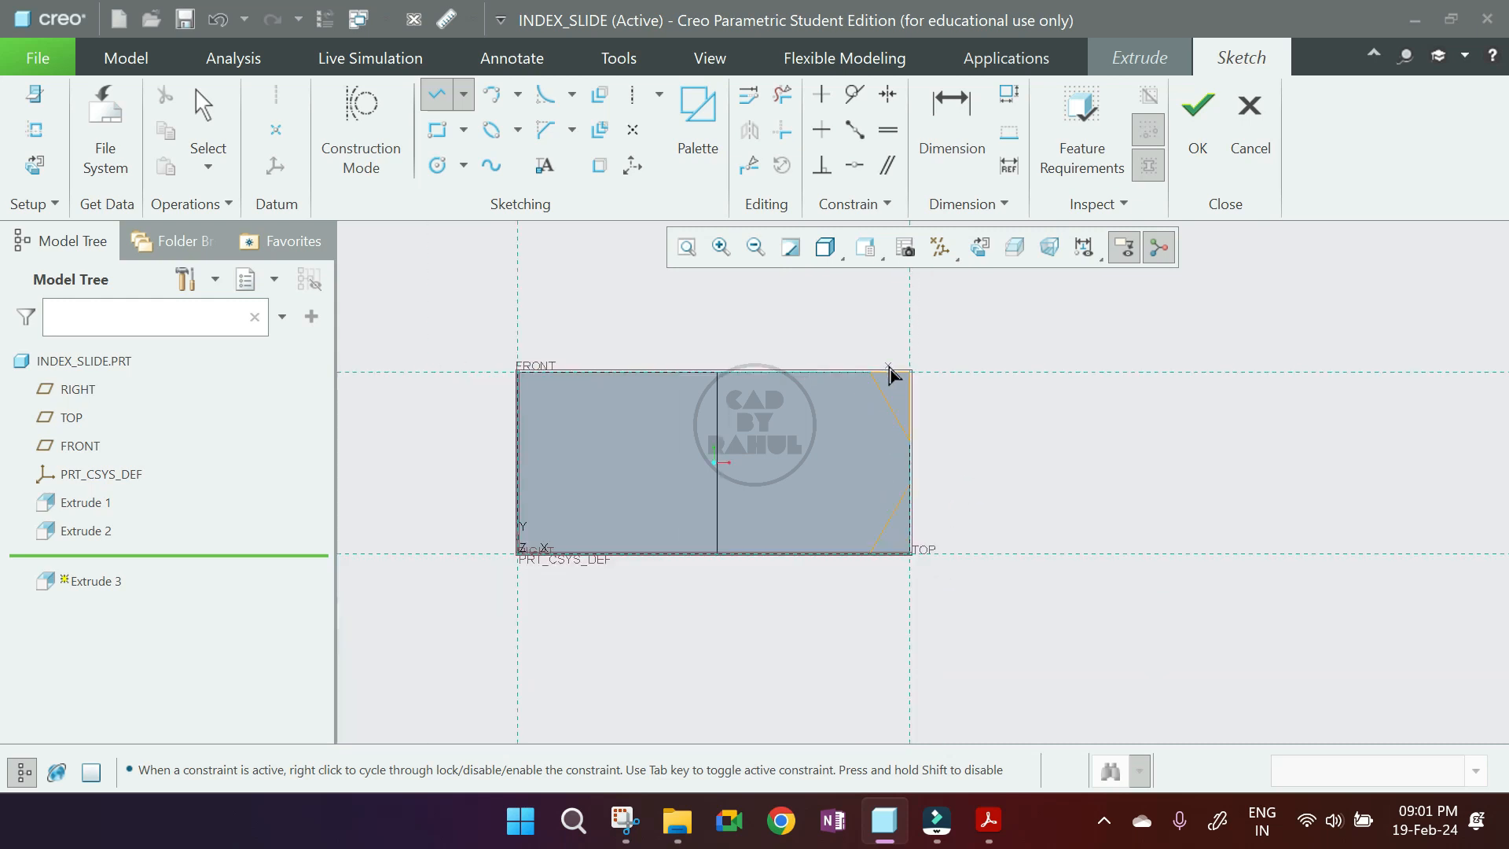
{"action": "scroll", "coordinate": [962, 554], "scroll_direction": "down", "scroll_amount": 3}
{"action": "left_click", "coordinate": [953, 497]}
{"action": "middle_click", "coordinate": [952, 497]}
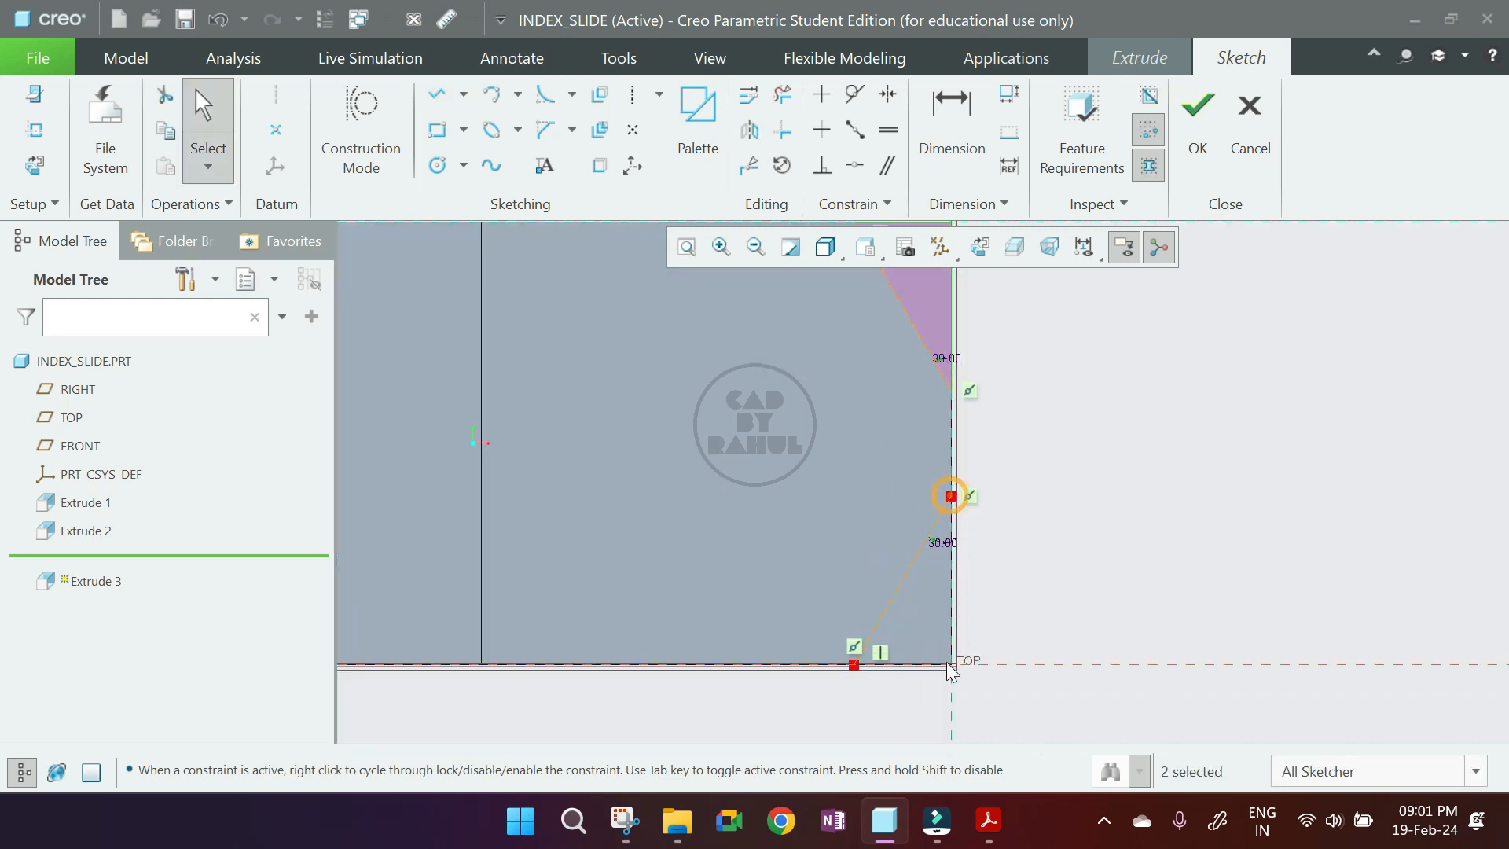
Close the lower-right triangle with lines along the block's right and lower edges, and finish the sketch.
{"action": "left_click", "coordinate": [434, 96]}
{"action": "left_click", "coordinate": [950, 497]}
{"action": "left_click", "coordinate": [953, 665]}
{"action": "left_click", "coordinate": [855, 665]}
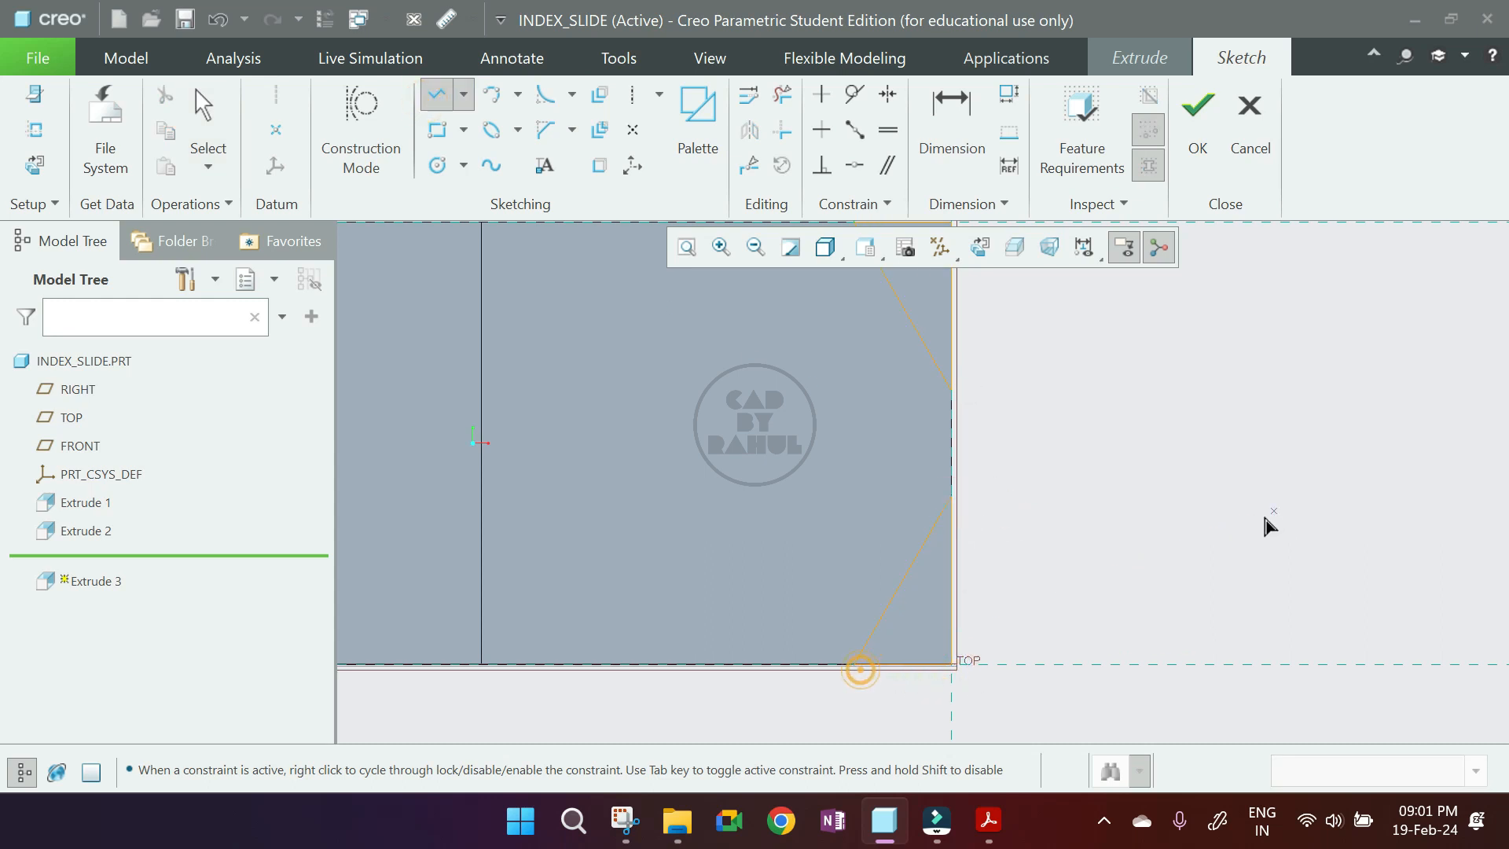
{"action": "middle_click", "coordinate": [1231, 290]}
{"action": "left_click", "coordinate": [1197, 130]}
Extrude the two corner triangles as a material removal so that both right-hand corners of the block are cut off.
{"action": "mouse_move", "coordinate": [1034, 610]}
{"action": "middle_mouse_down"}
{"action": "mouse_move", "coordinate": [986, 518]}
{"action": "mouse_move", "coordinate": [1016, 529]}
{"action": "mouse_move", "coordinate": [960, 454]}
{"action": "middle_mouse_up"}
{"action": "left_click", "coordinate": [941, 418]}
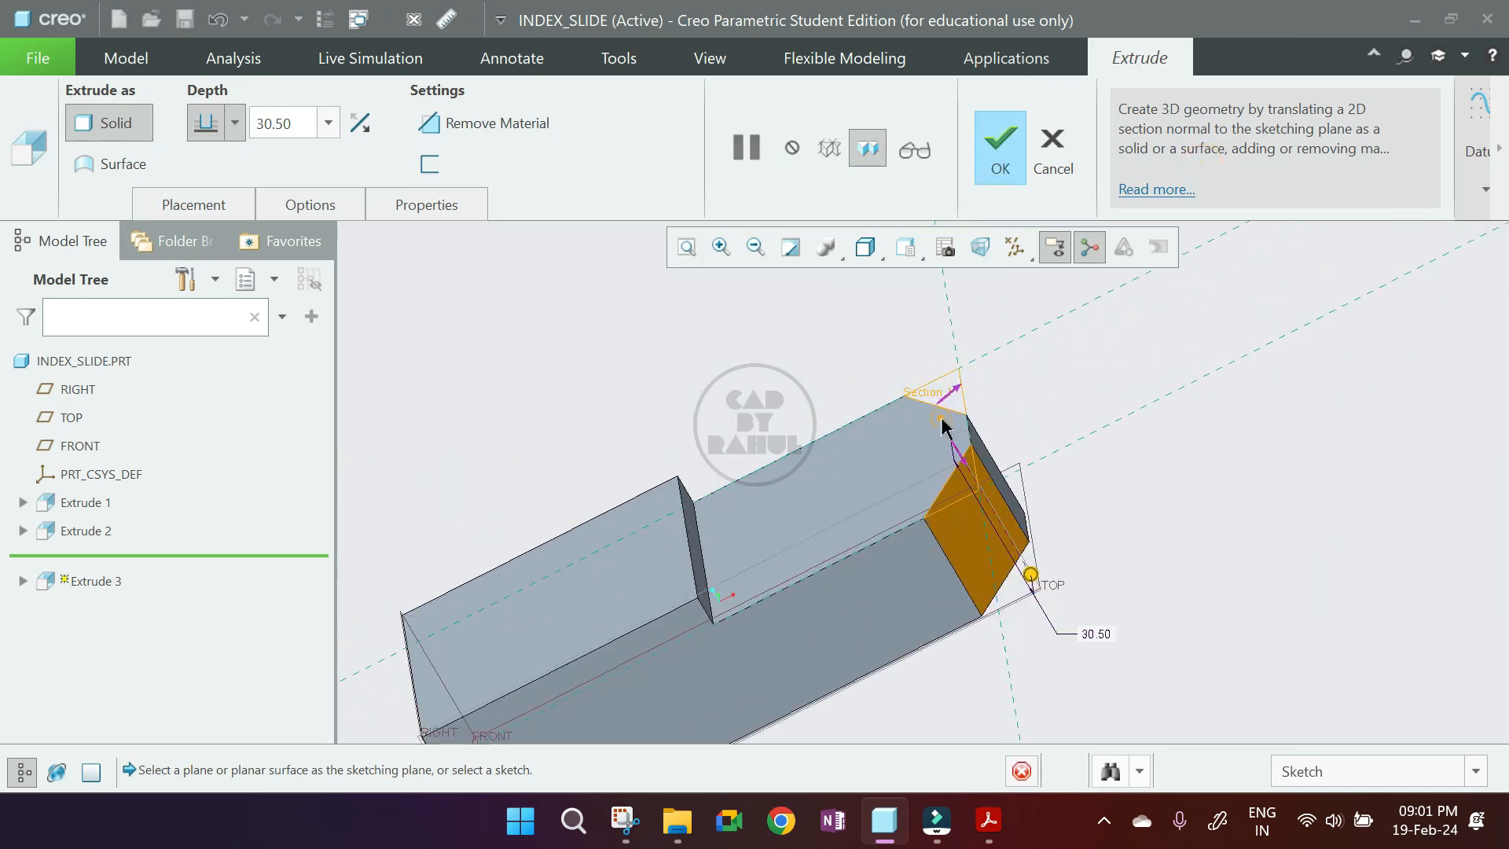
{"action": "middle_click", "coordinate": [993, 448]}
{"action": "scroll", "coordinate": [1100, 464], "scroll_direction": "up", "scroll_amount": 3}
{"action": "left_click", "coordinate": [1141, 462]}
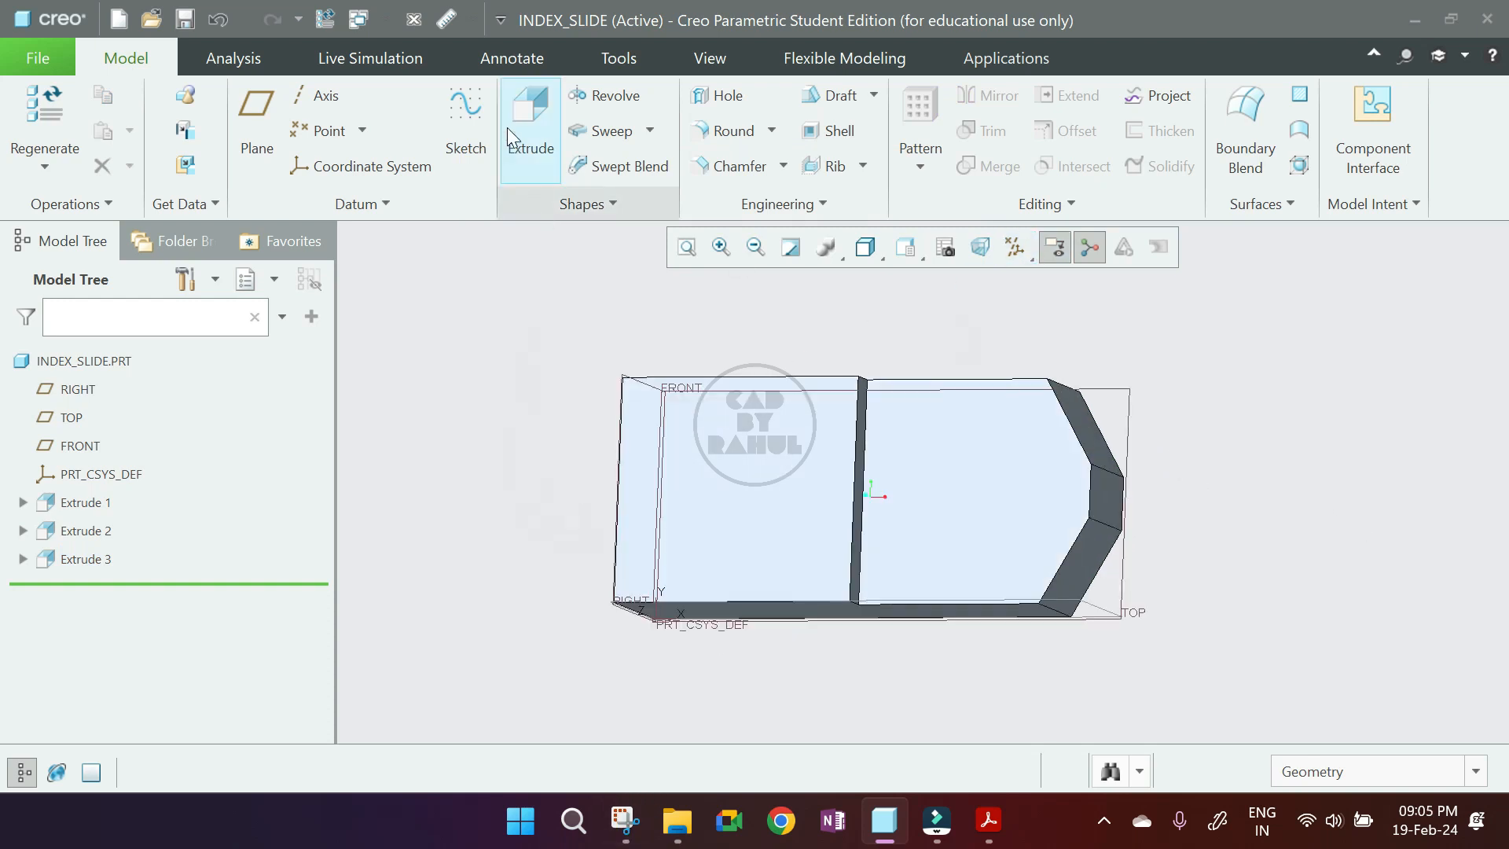
Start an Extrude sketch on the block's raised left-hand face and draw a horizontal centerline through the midpoint of the right edge.
{"action": "left_click", "coordinate": [507, 128]}
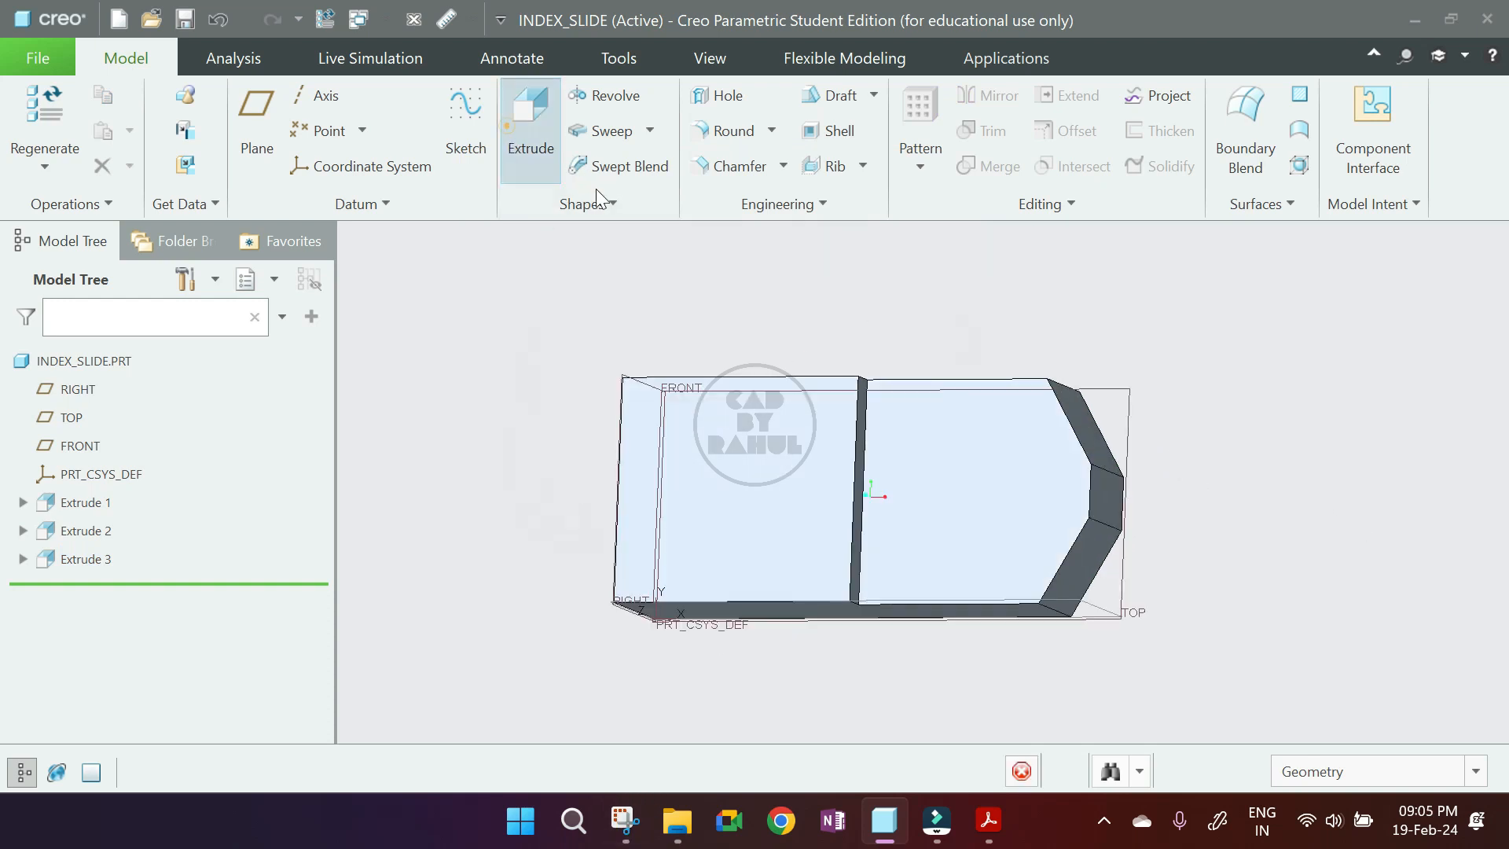
{"action": "left_click", "coordinate": [829, 458]}
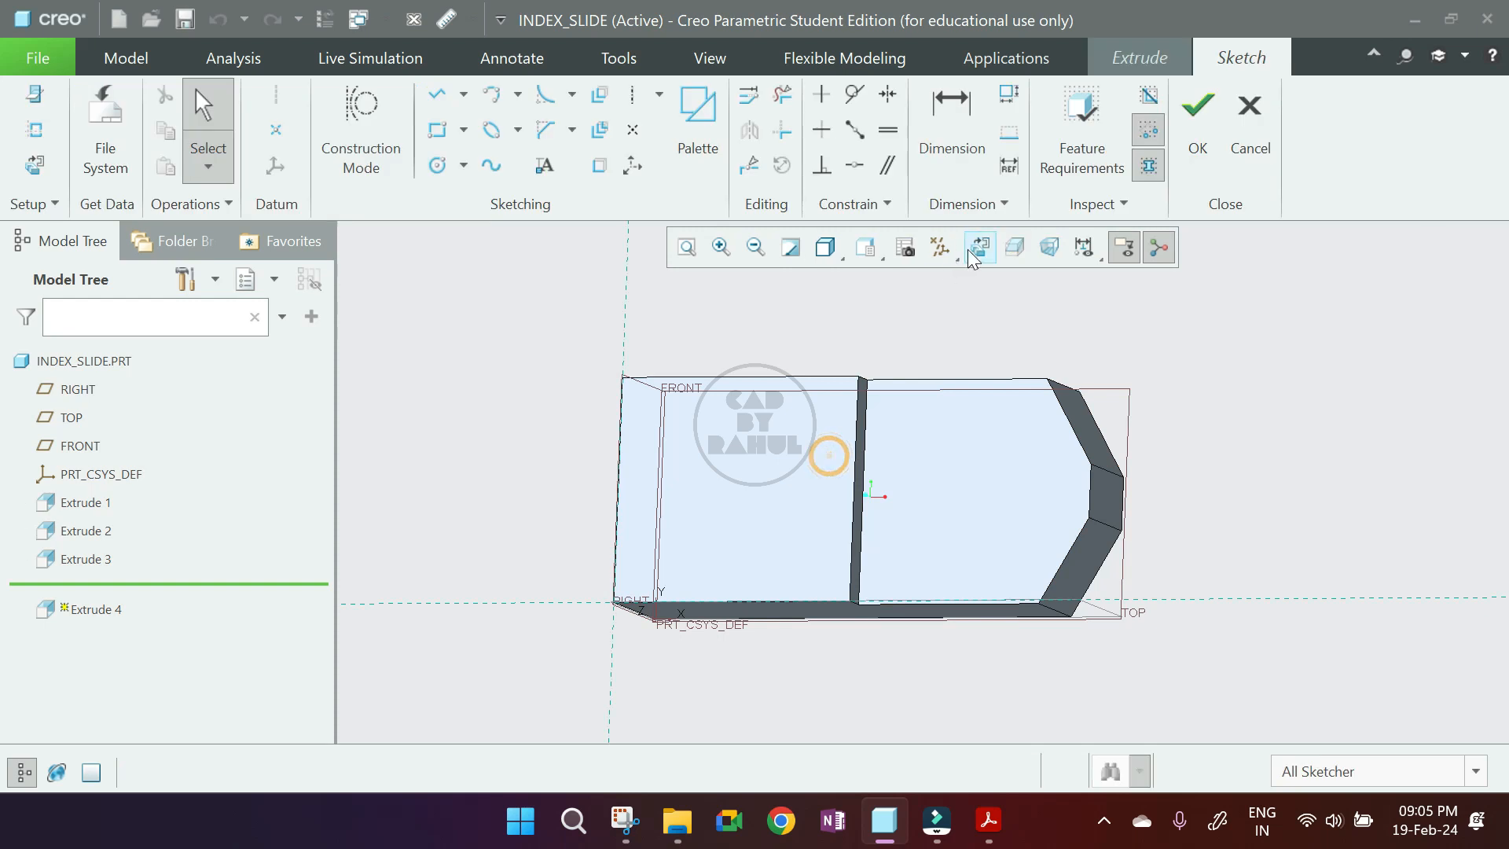
{"action": "left_click", "coordinate": [974, 249]}
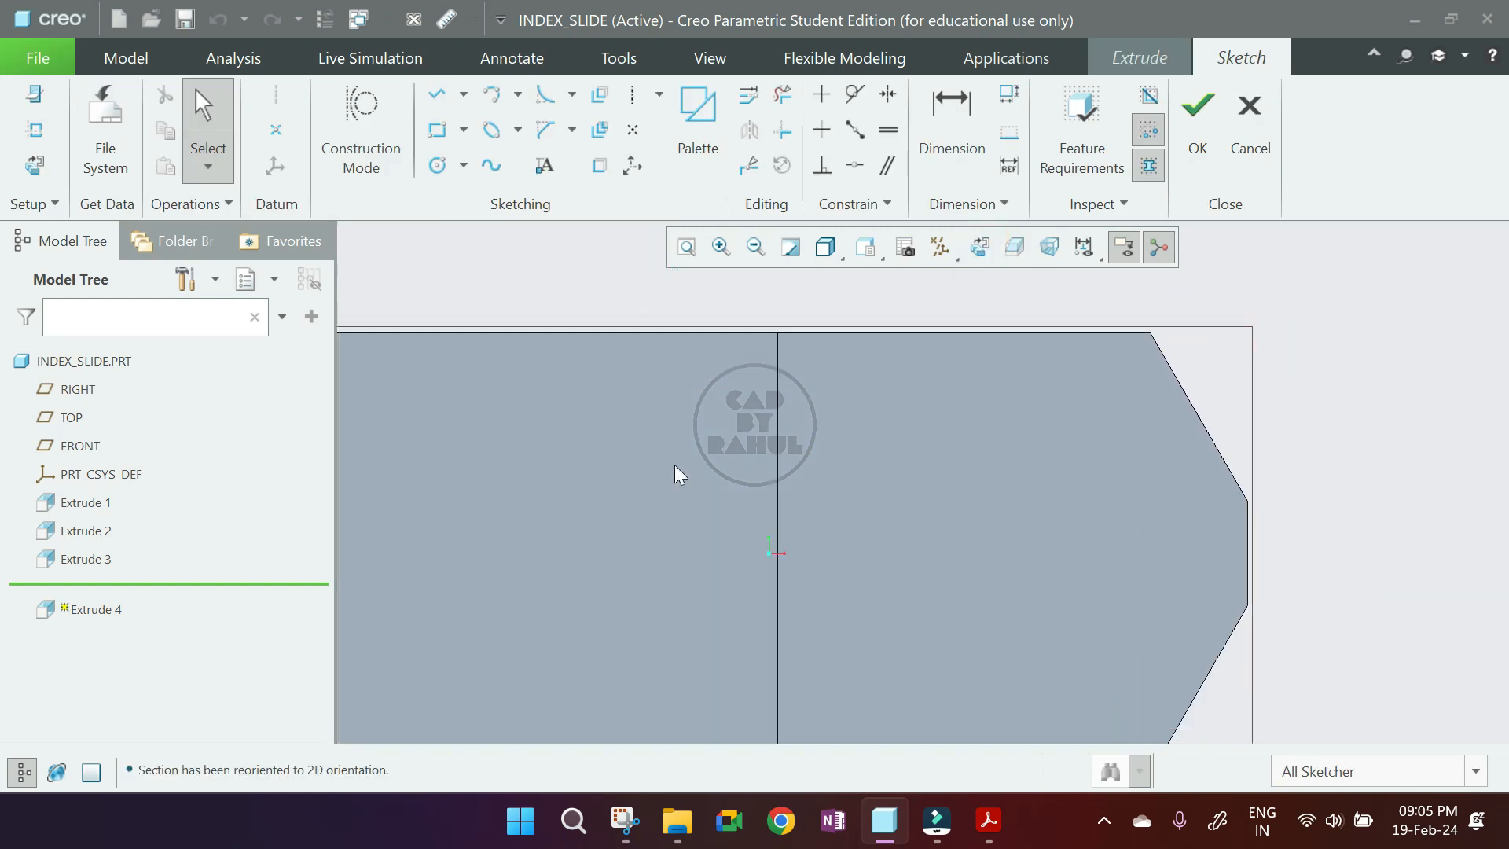
{"action": "left_click", "coordinate": [624, 100]}
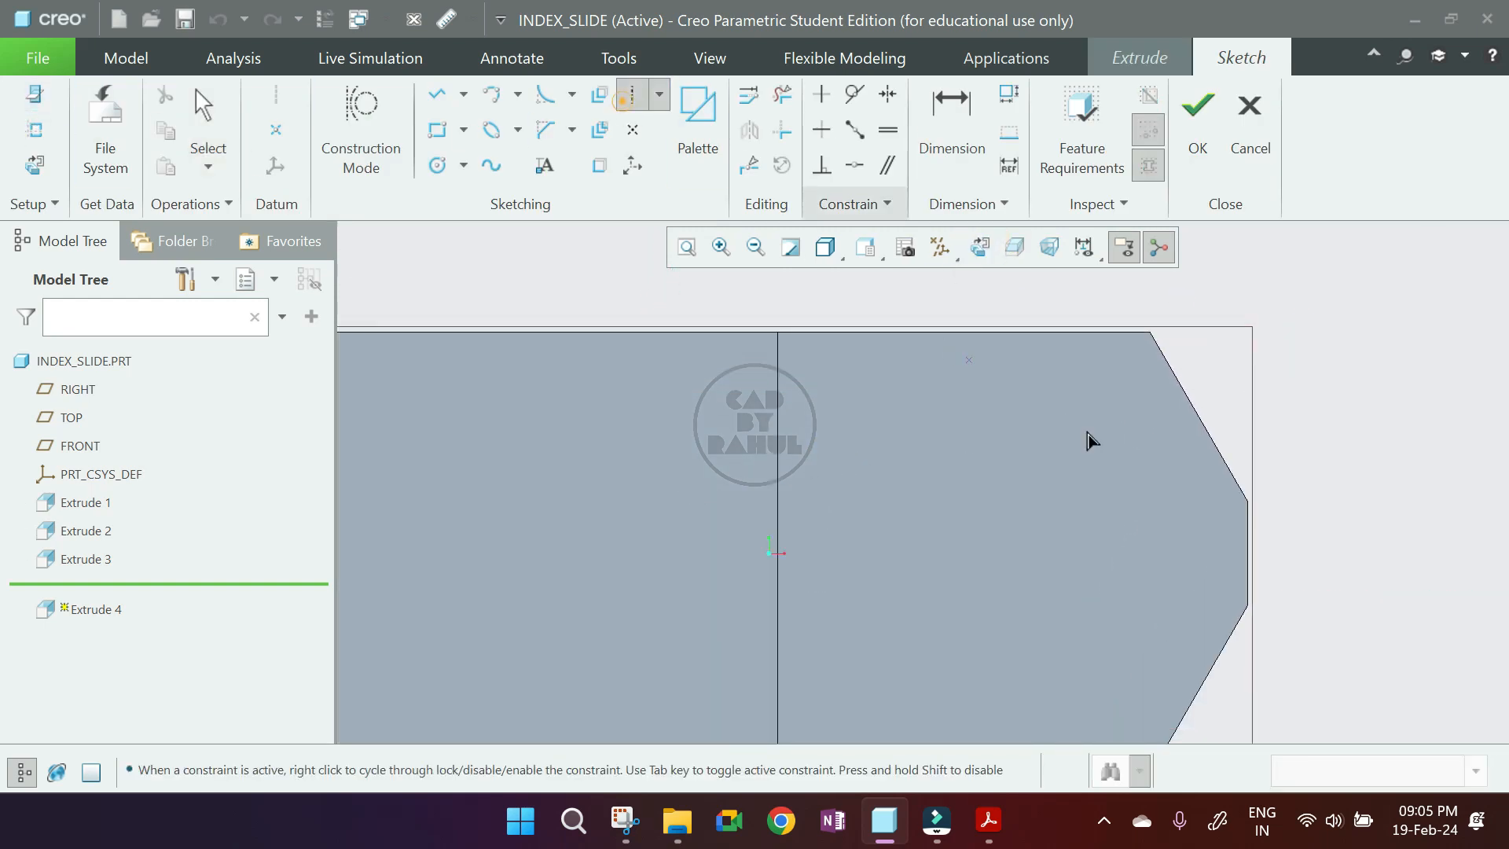
{"action": "left_click", "coordinate": [1248, 558]}
{"action": "left_click", "coordinate": [948, 515]}
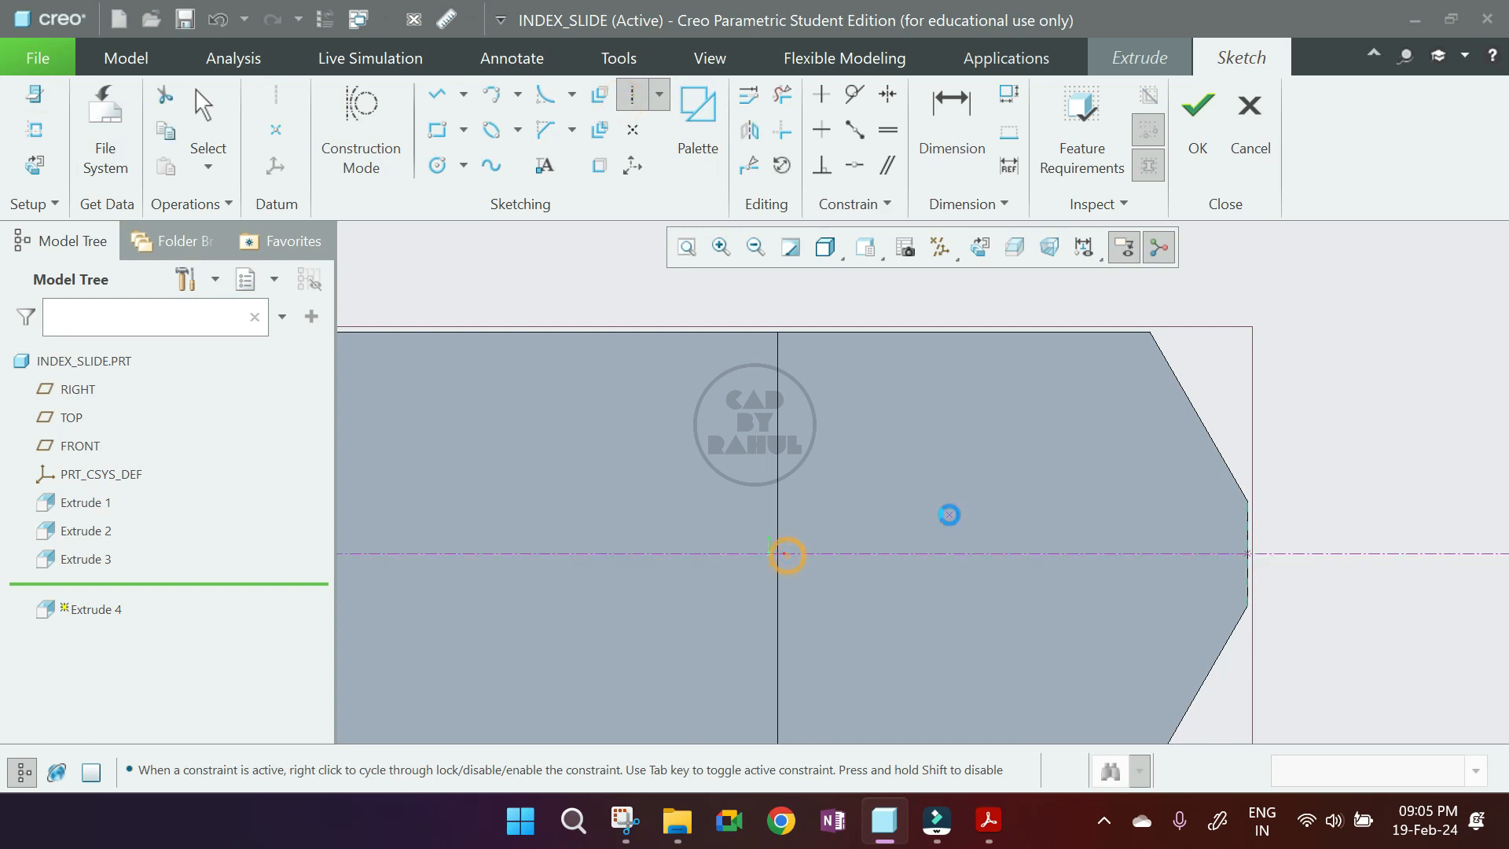
{"action": "middle_click", "coordinate": [949, 514]}
{"action": "scroll", "coordinate": [965, 473], "scroll_direction": "up", "scroll_amount": 2}
{"action": "scroll", "coordinate": [900, 495], "scroll_direction": "down", "scroll_amount": 1}
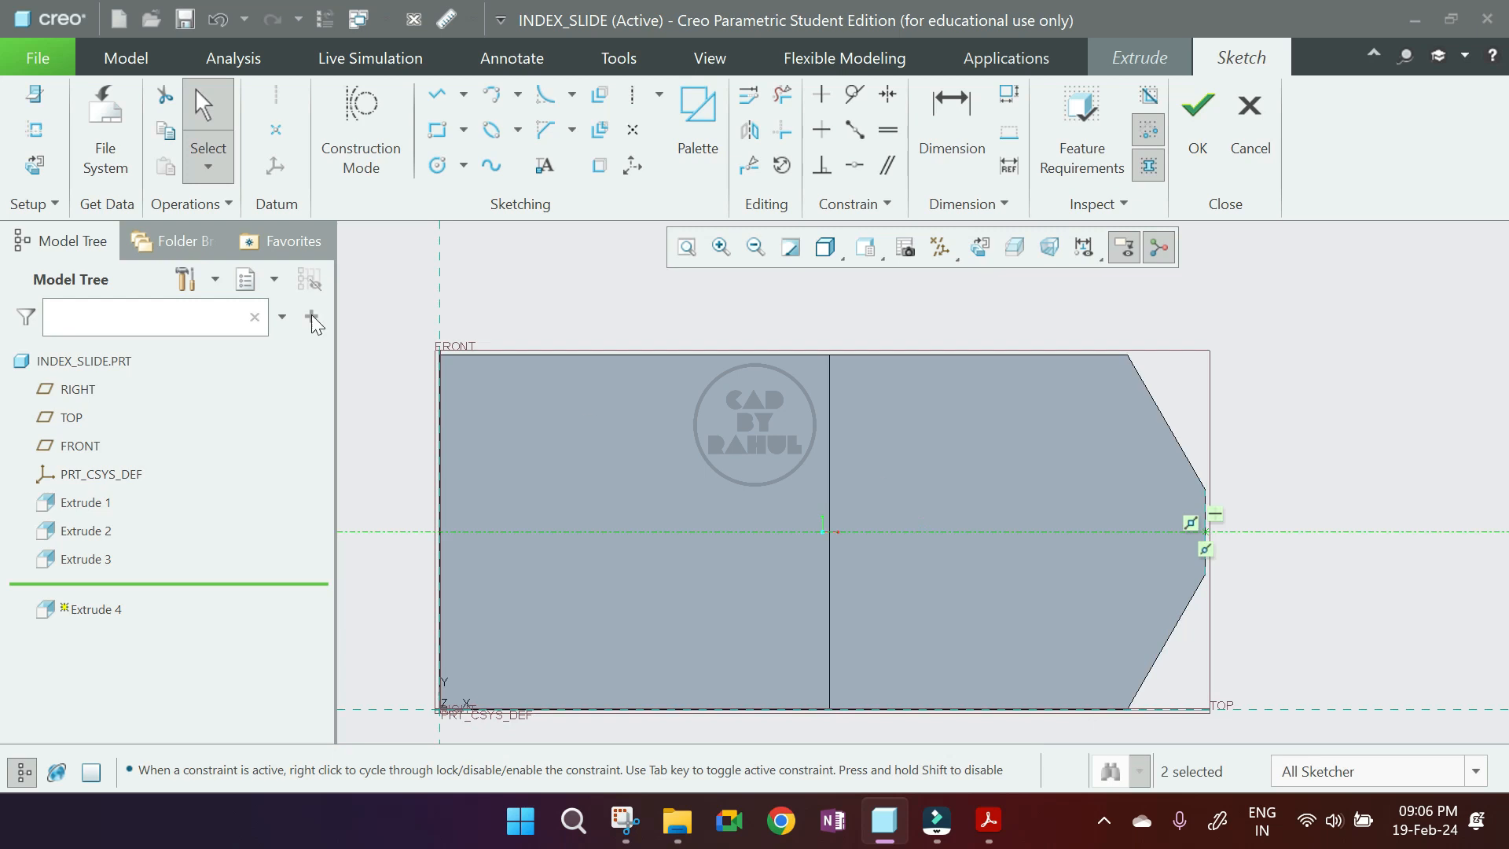
Sketch a circle centred on the horizontal centerline, about 42 mm from the block's right edge.
{"action": "left_click", "coordinate": [438, 165]}
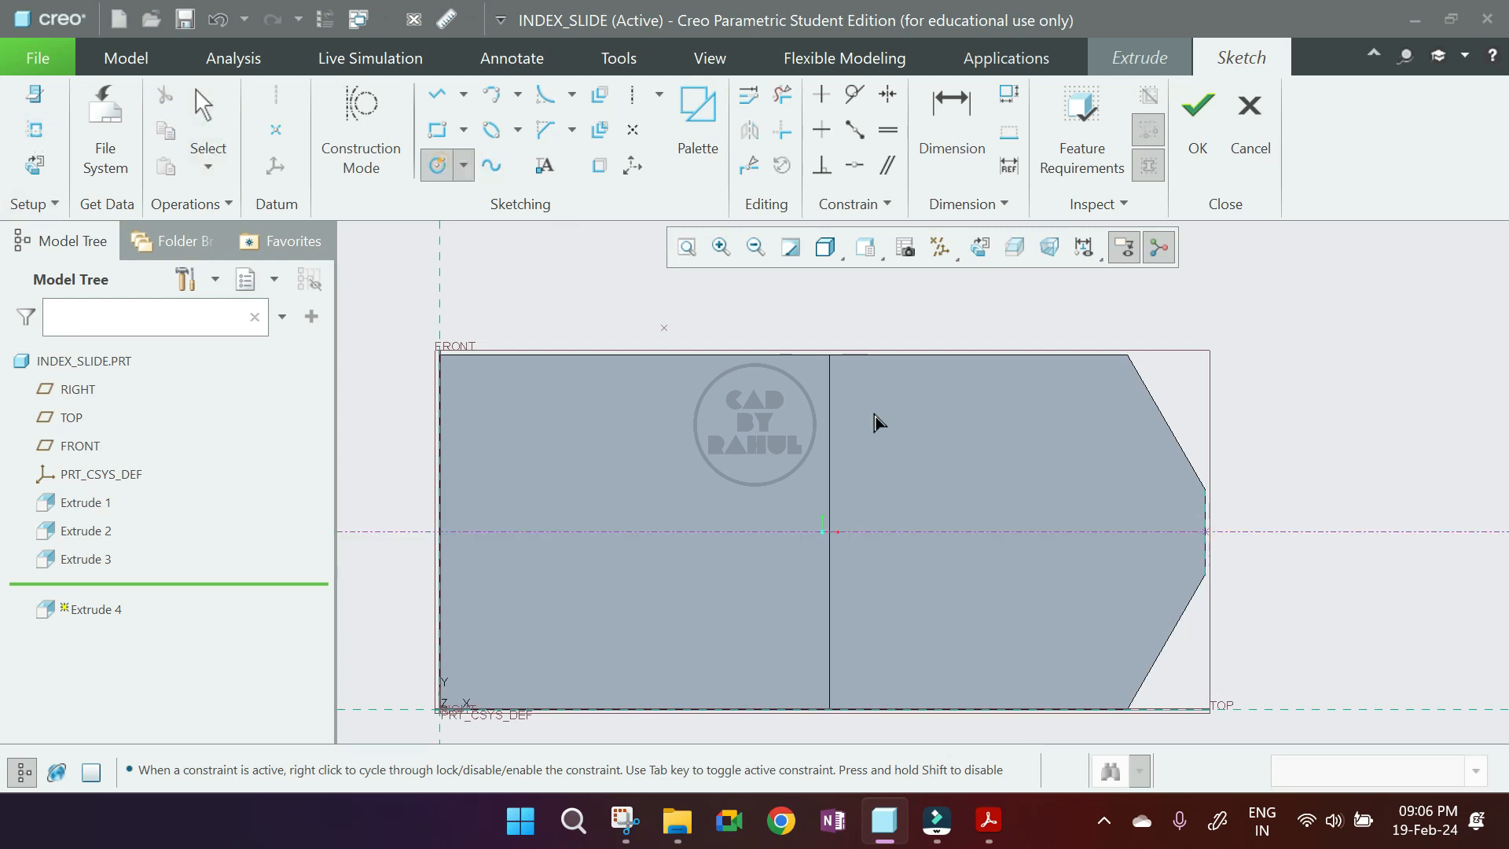
{"action": "left_click", "coordinate": [911, 536]}
{"action": "left_click", "coordinate": [948, 445]}
{"action": "middle_click", "coordinate": [1096, 432]}
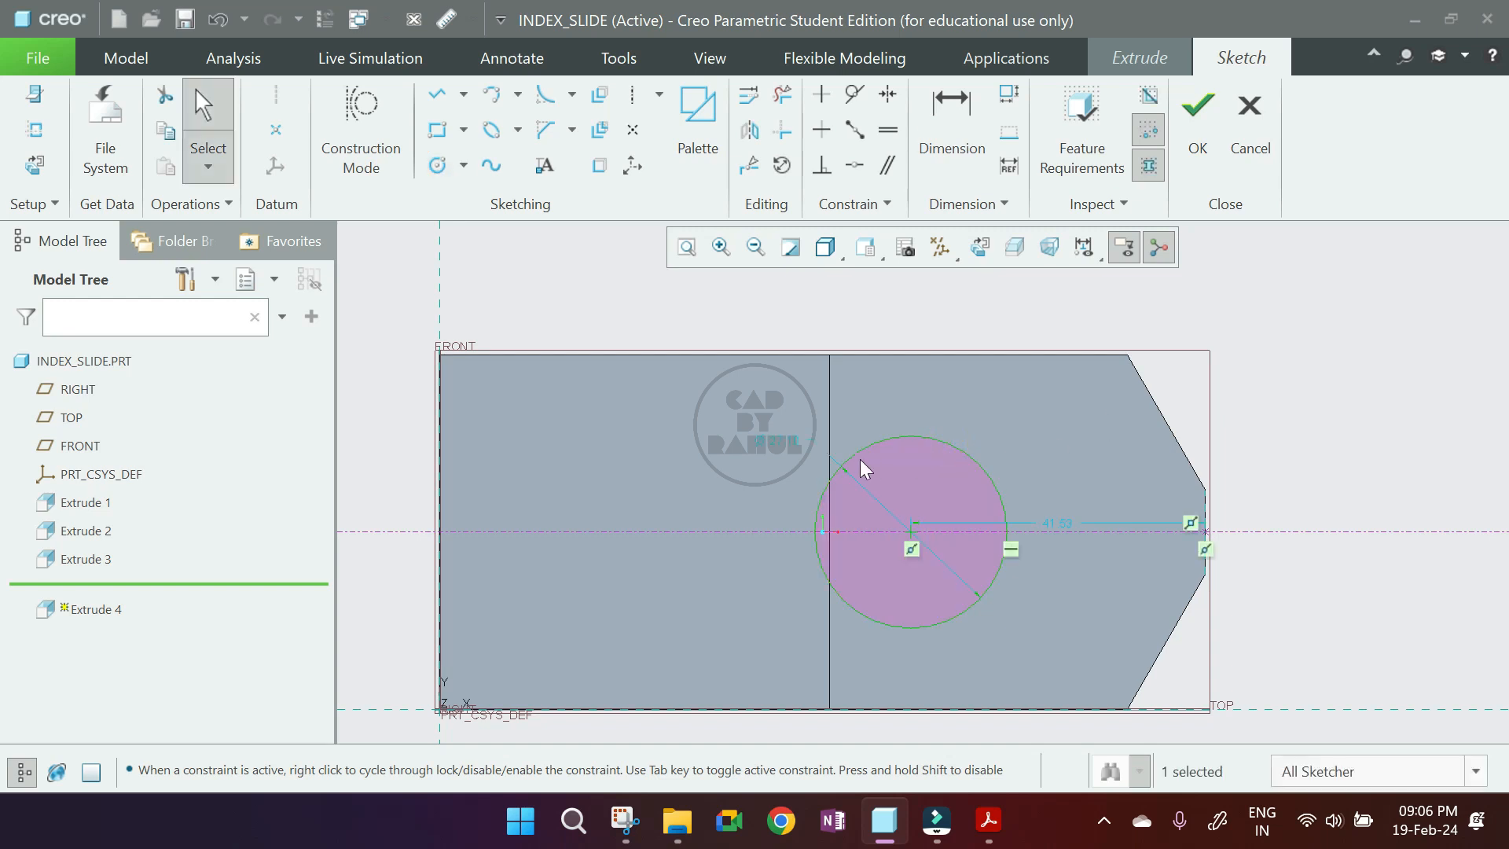
Set the circle's centre distance from the right edge to 40 mm and its diameter to 28.6 mm.
{"action": "double_click", "coordinate": [1054, 525]}
{"action": "type", "text": "40"}
{"action": "key", "text": "Return"}
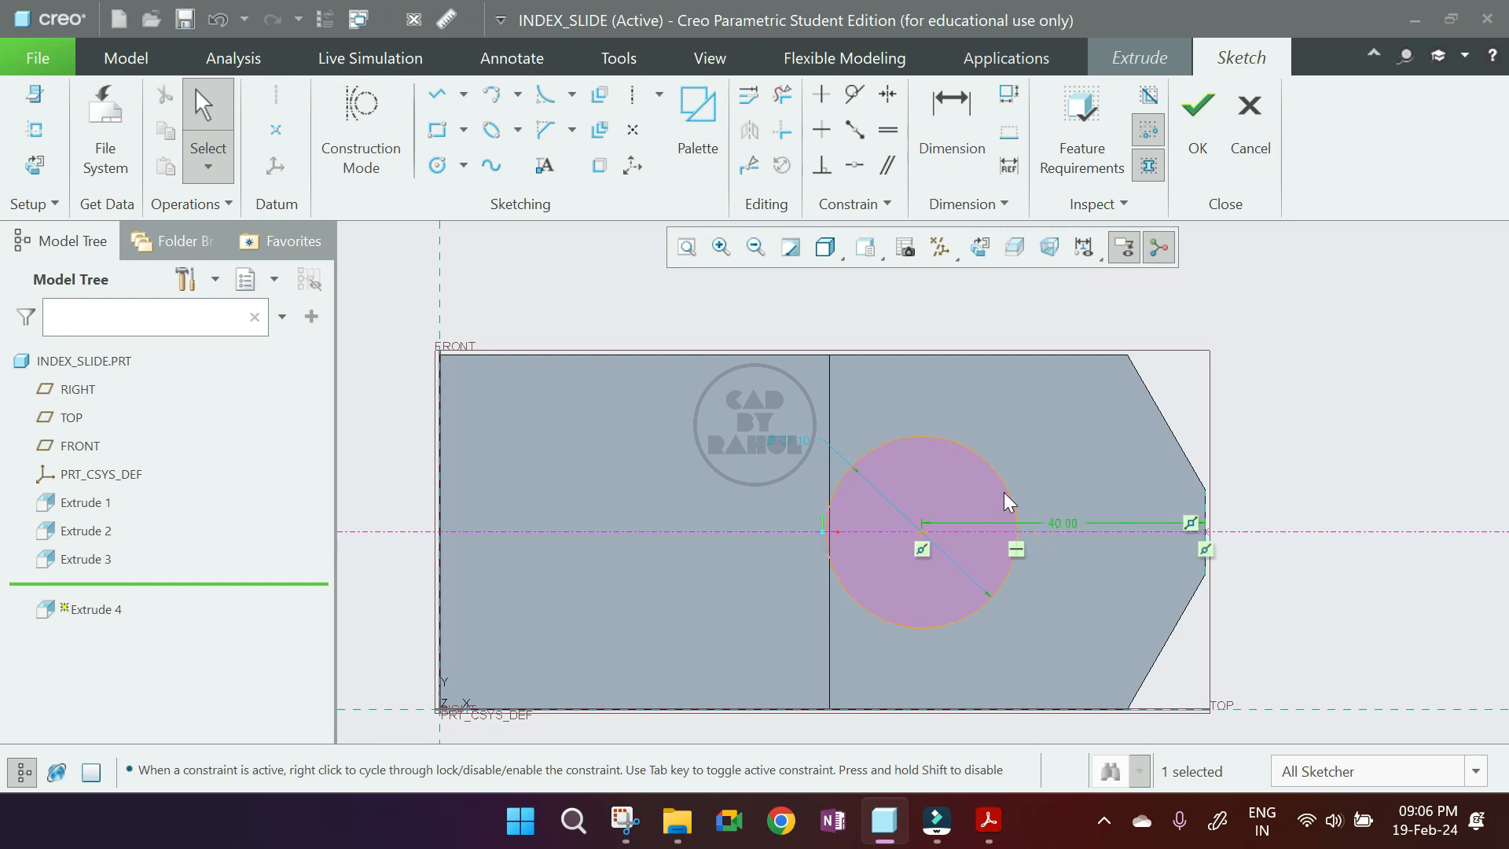
{"action": "double_click", "coordinate": [802, 442]}
{"action": "type", "text": "28."}
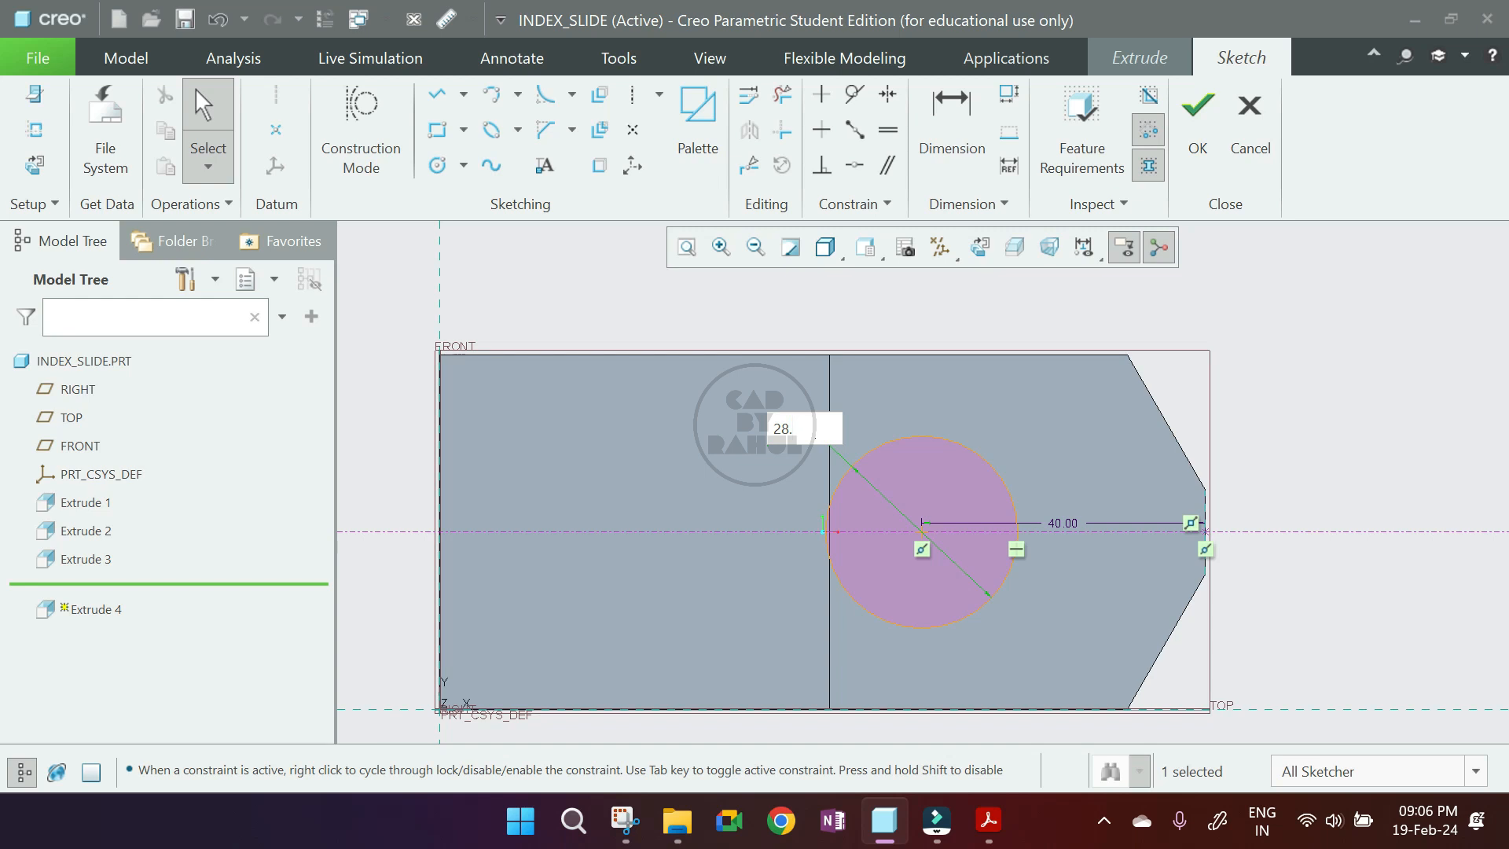
{"action": "type", "text": "6"}
{"action": "key", "text": "Return"}
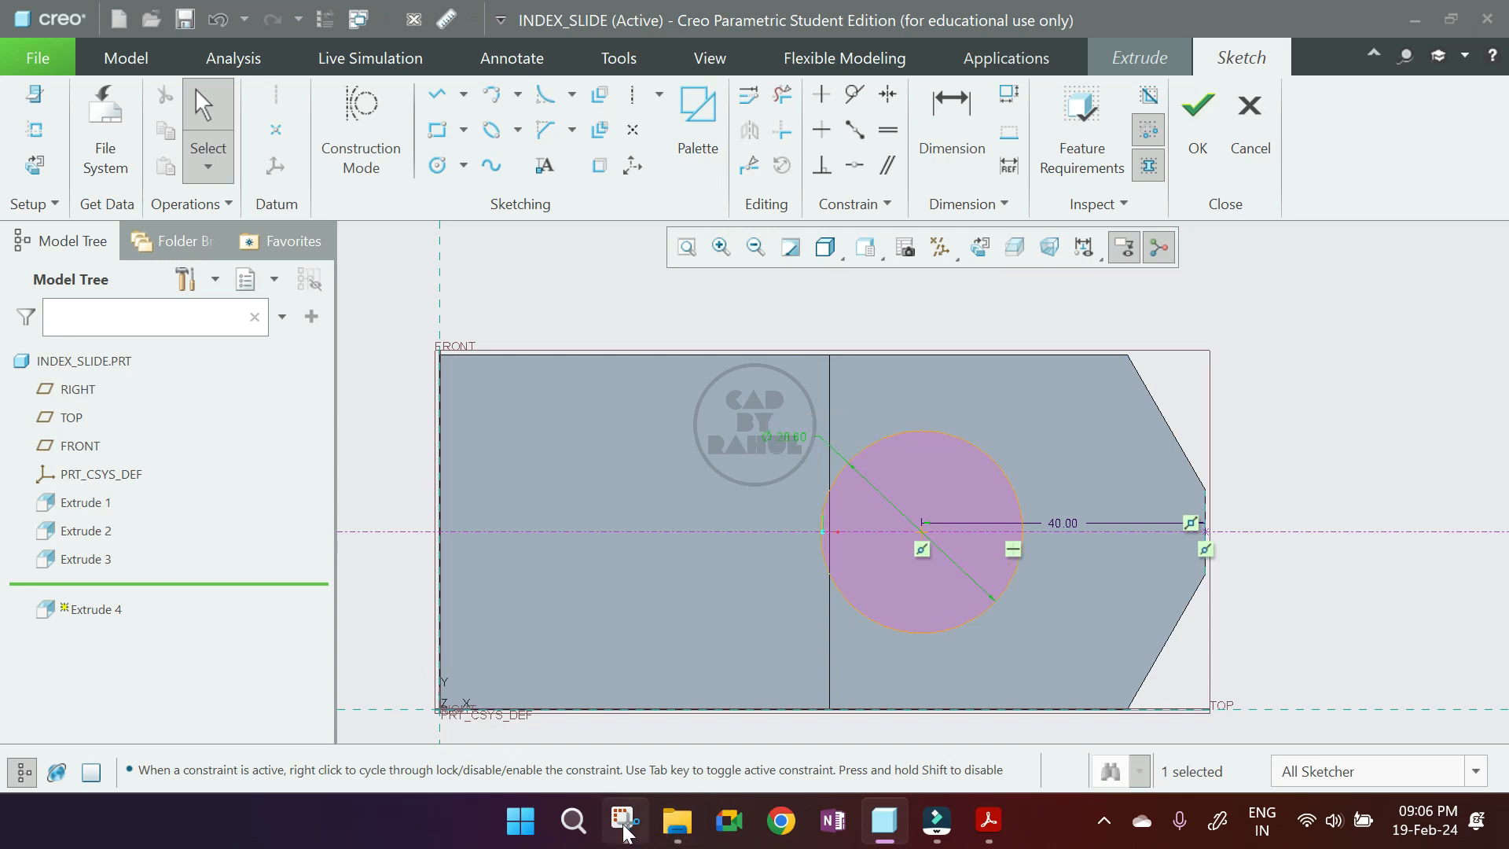
Finish the circle sketch and extrude it down through the block as a material removal to cut the round hole.
{"action": "left_click", "coordinate": [1188, 126]}
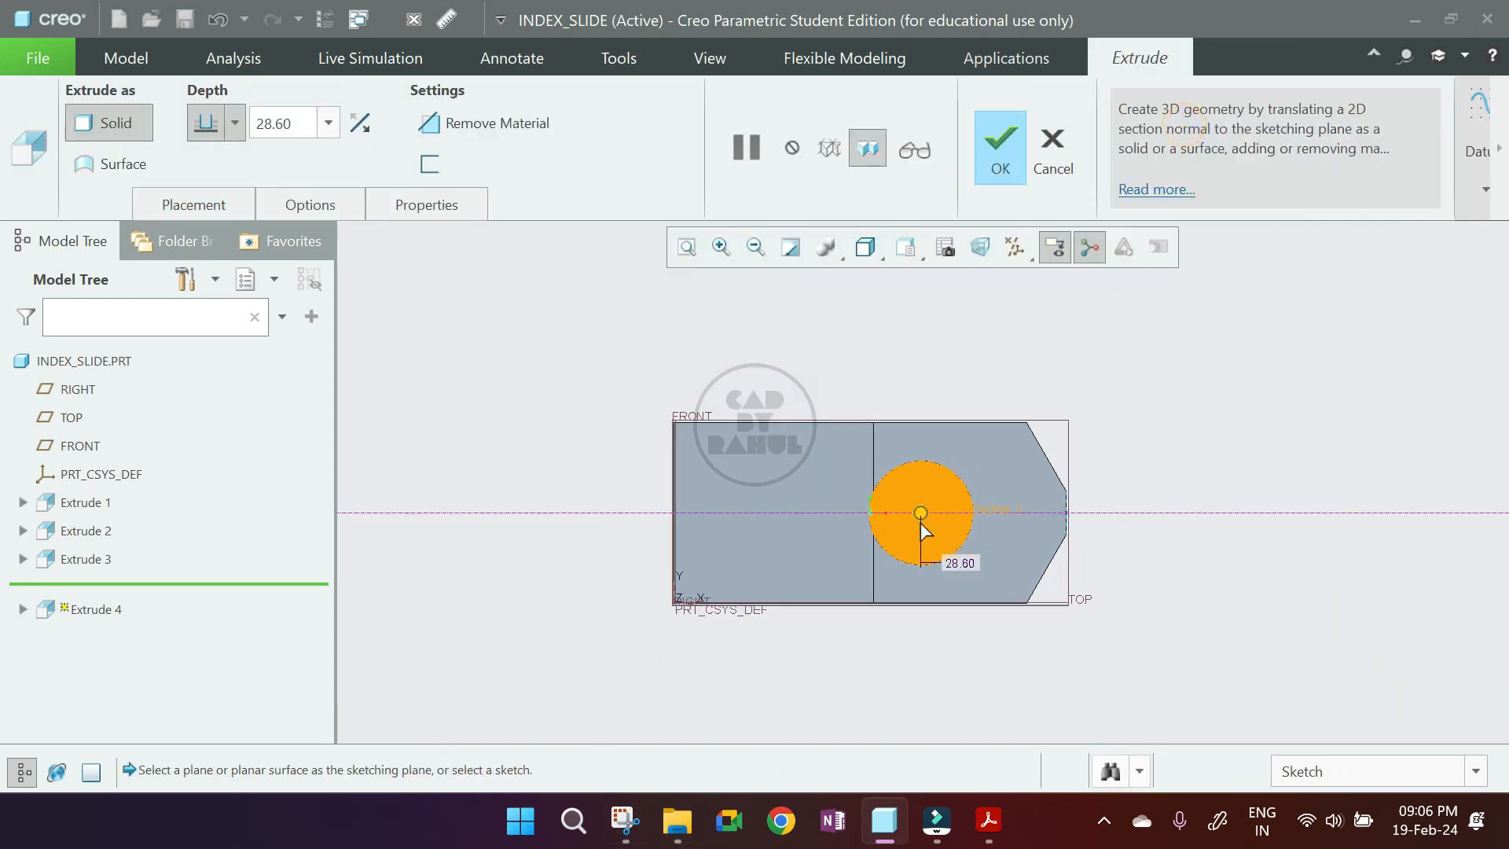
{"action": "left_click_drag", "start_coordinate": [934, 376], "coordinate": [915, 627]}
{"action": "left_click", "coordinate": [470, 120]}
{"action": "middle_click", "coordinate": [880, 334]}
{"action": "middle_click_drag", "start_coordinate": [904, 376], "coordinate": [1137, 450]}
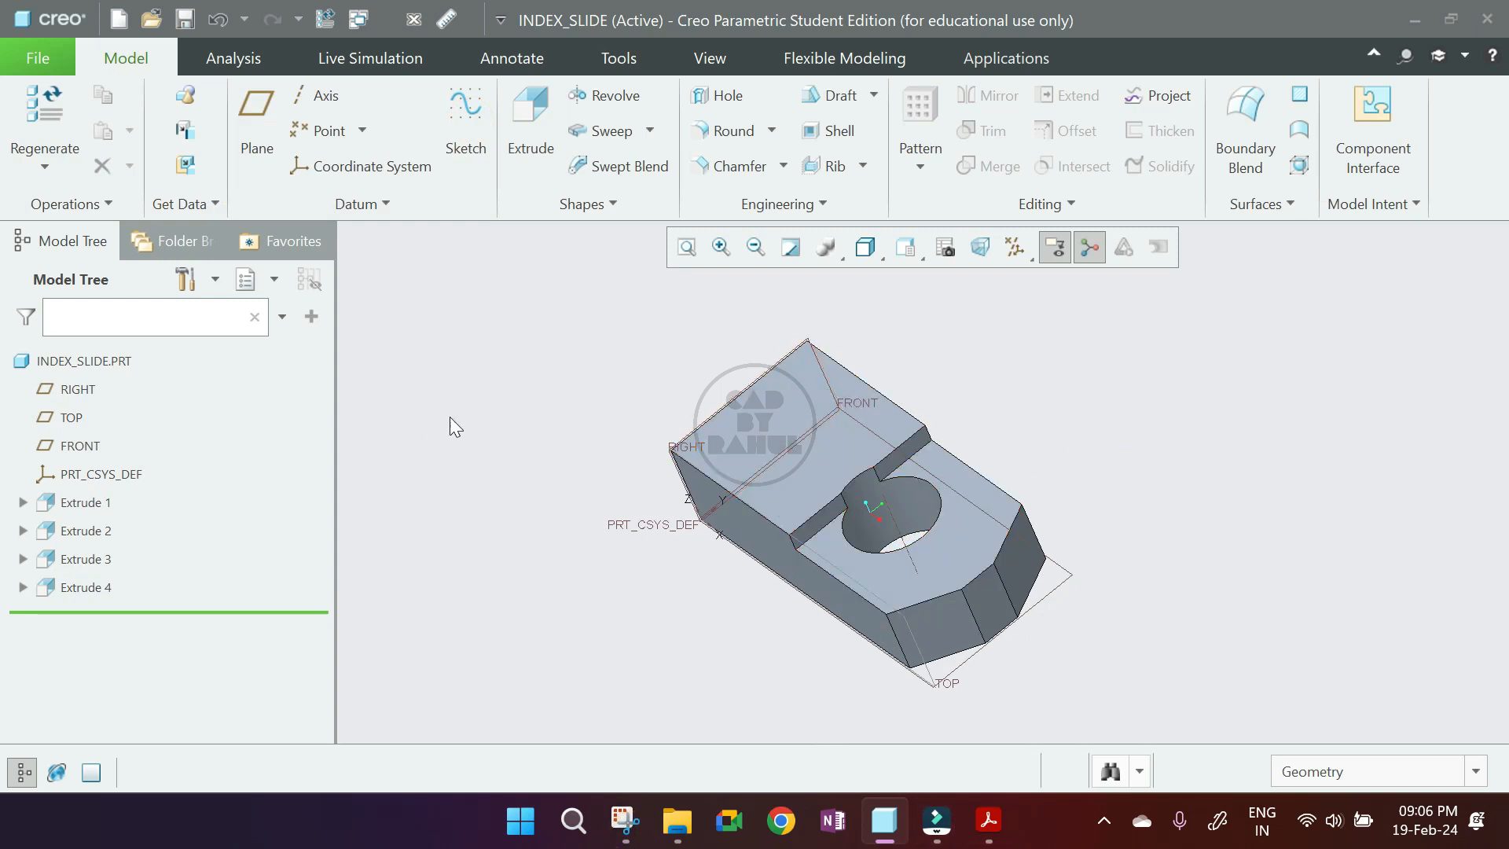
Start an Extrude sketch on the narrow flat end face between the corner cuts and add the lower step surface as a sketch reference.
{"action": "left_click", "coordinate": [519, 134]}
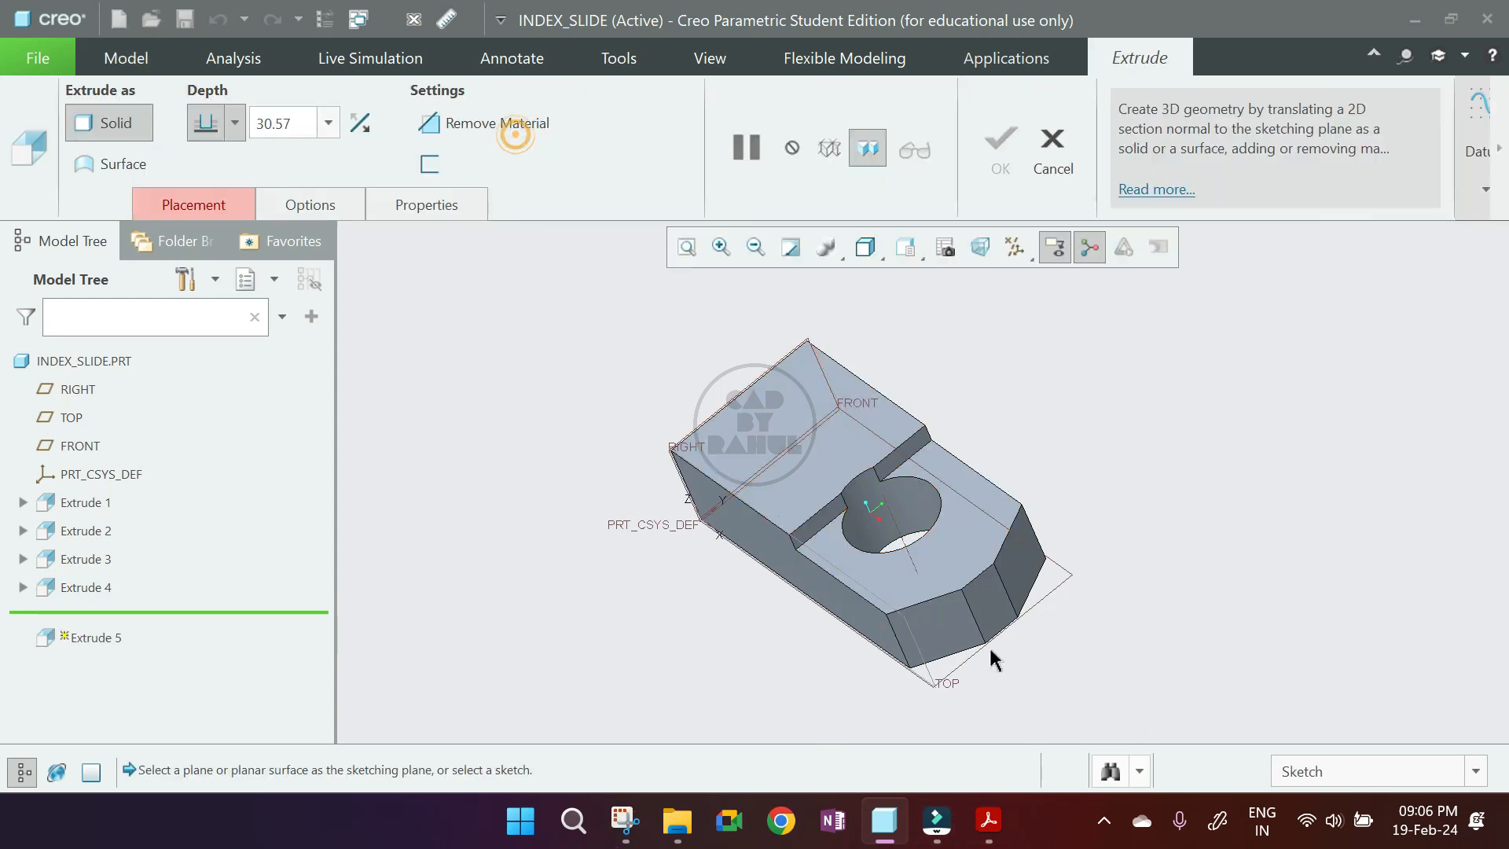
{"action": "left_click", "coordinate": [991, 600]}
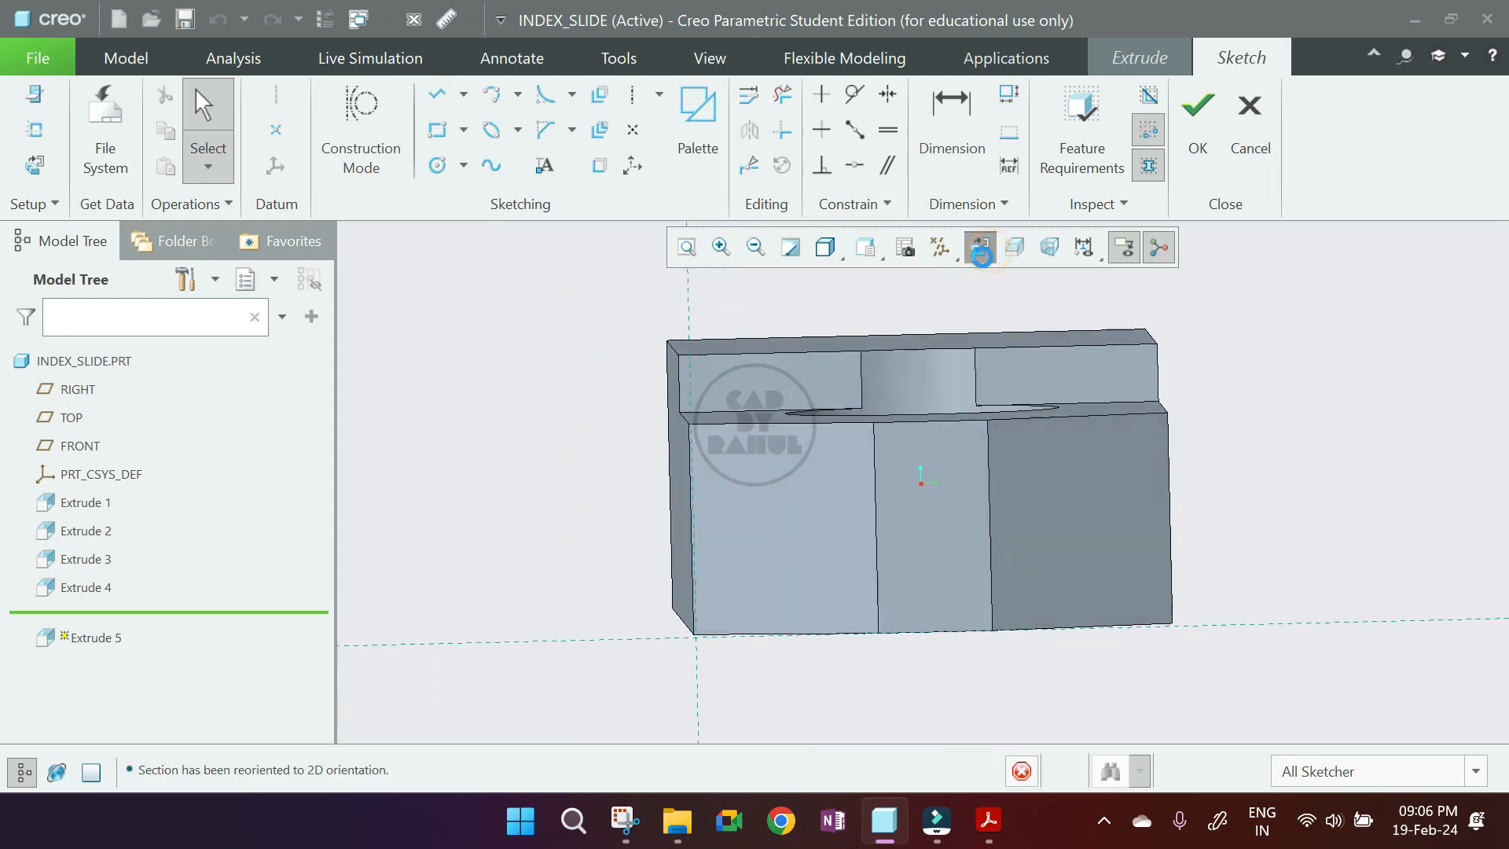
{"action": "left_click", "coordinate": [34, 129]}
{"action": "left_click", "coordinate": [832, 408]}
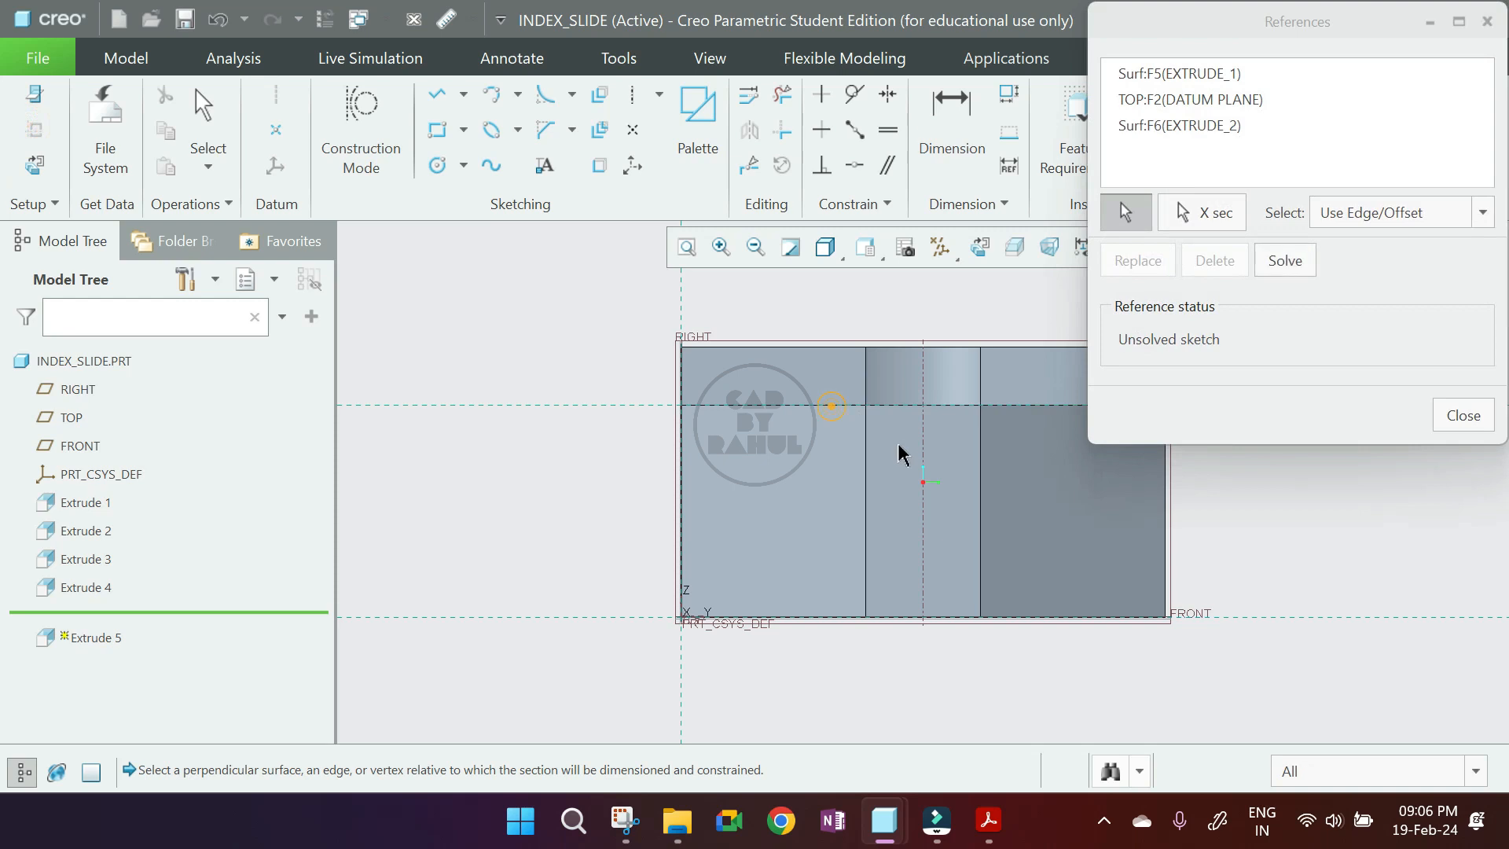
{"action": "middle_click", "coordinate": [900, 445]}
{"action": "left_click", "coordinate": [1462, 416]}
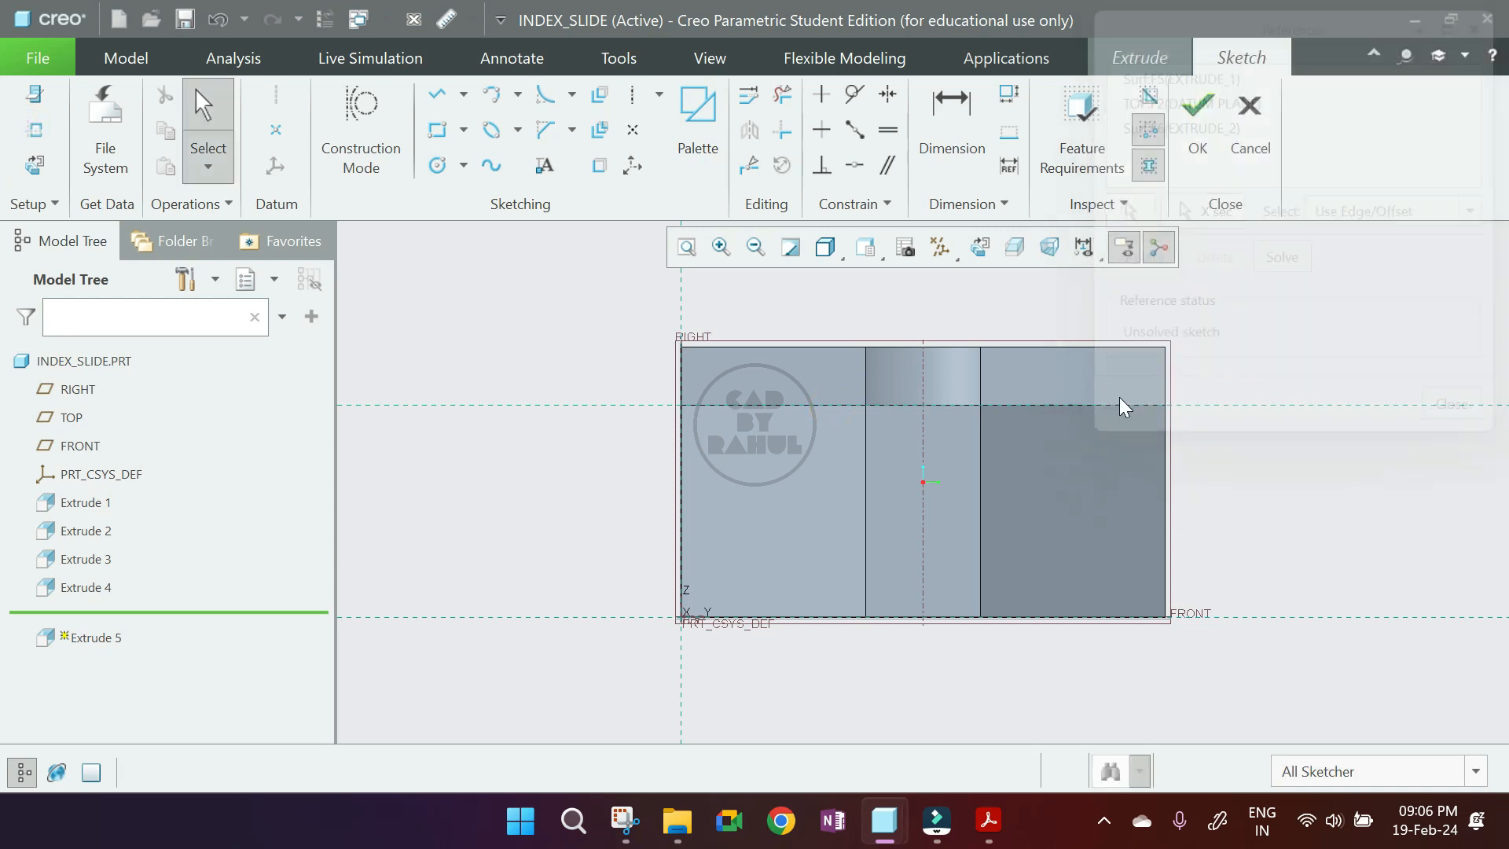
Sketch a rectangle about 21.4 mm wide hanging down from the step's edge line near the middle of the end face.
{"action": "left_click", "coordinate": [435, 137]}
{"action": "scroll", "coordinate": [895, 451], "scroll_direction": "down", "scroll_amount": 2}
{"action": "left_click", "coordinate": [782, 384]}
{"action": "left_click", "coordinate": [1106, 496]}
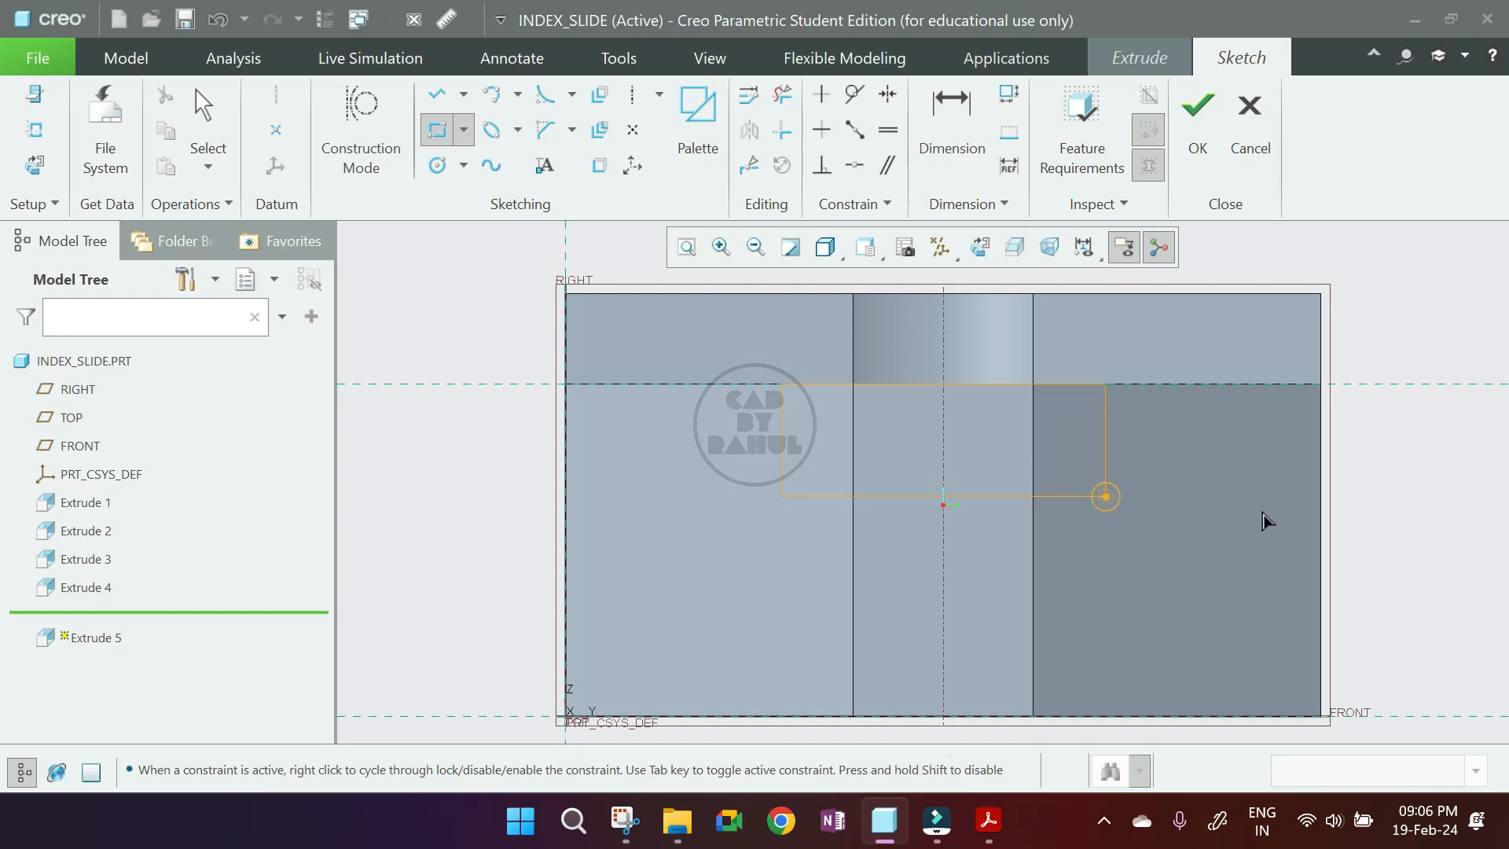
{"action": "middle_click", "coordinate": [1265, 514]}
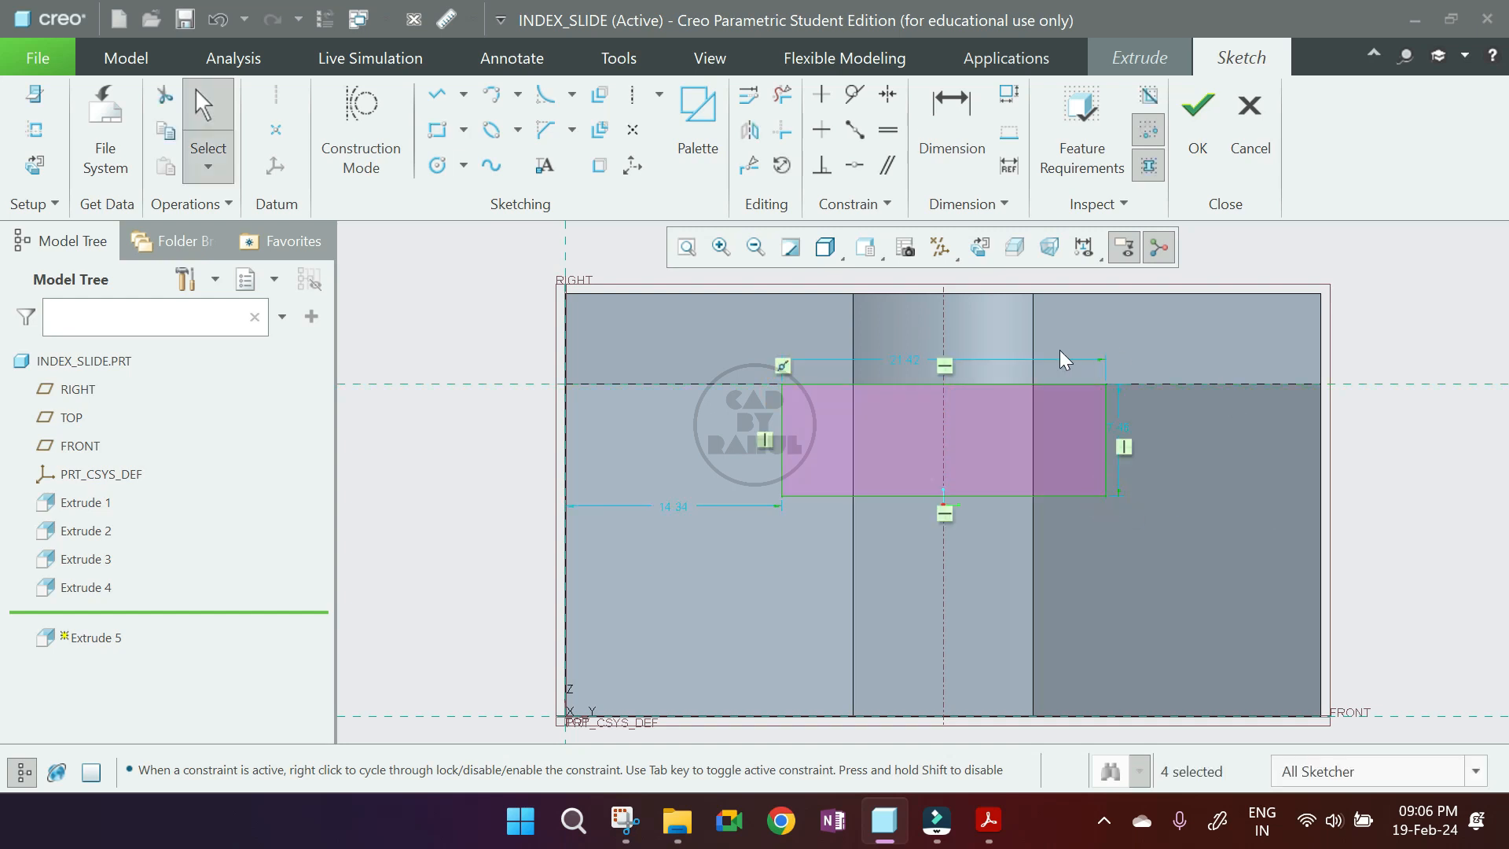
Set the rectangle's width to 22 mm and dimension its lower edge 16 mm above the block's base.
{"action": "double_click", "coordinate": [912, 358]}
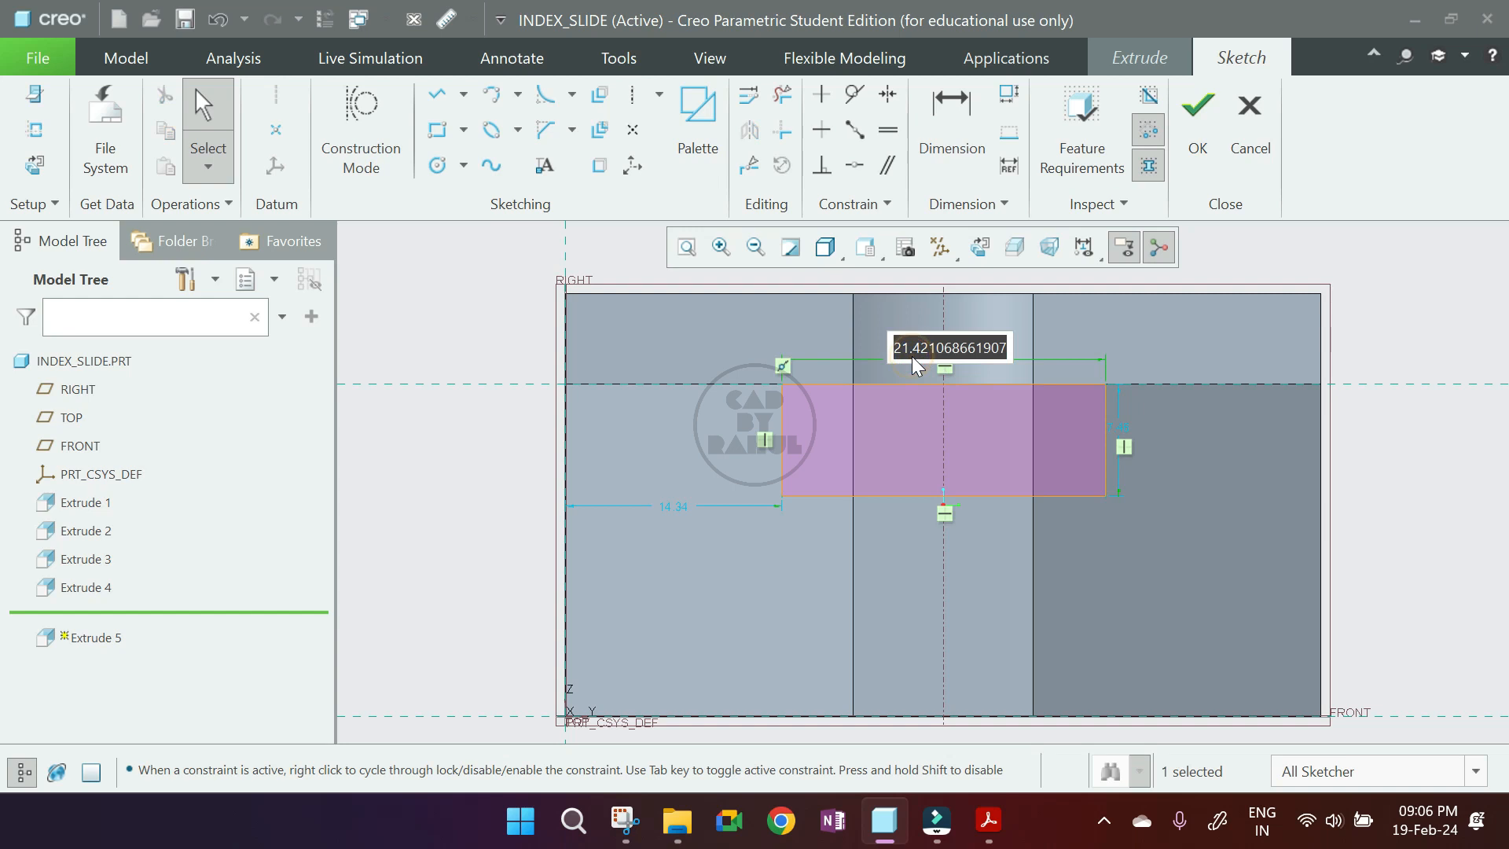
{"action": "type", "text": "22"}
{"action": "key", "text": "Return"}
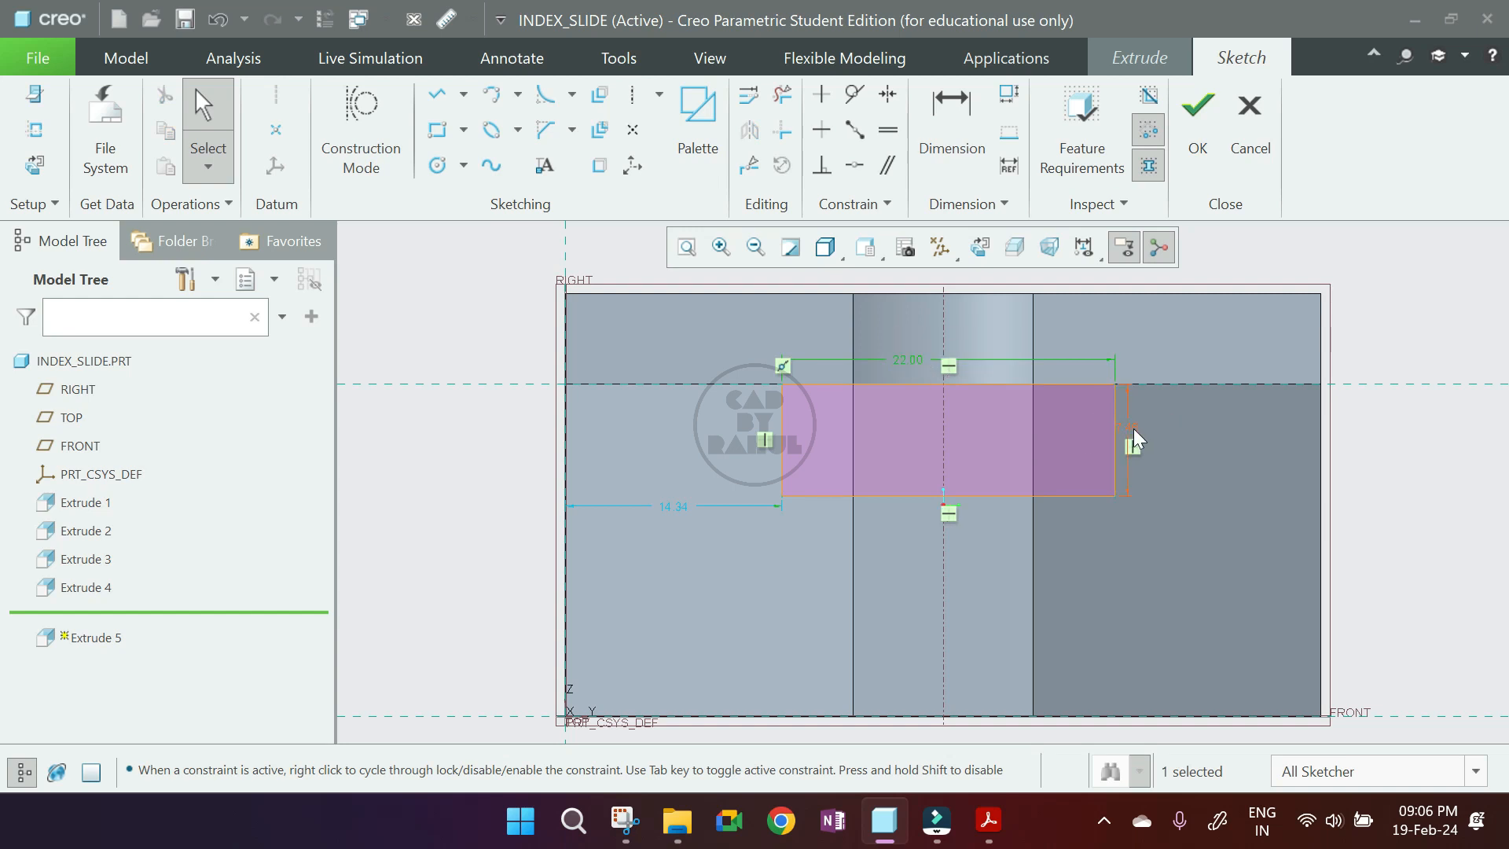
{"action": "left_click", "coordinate": [917, 124]}
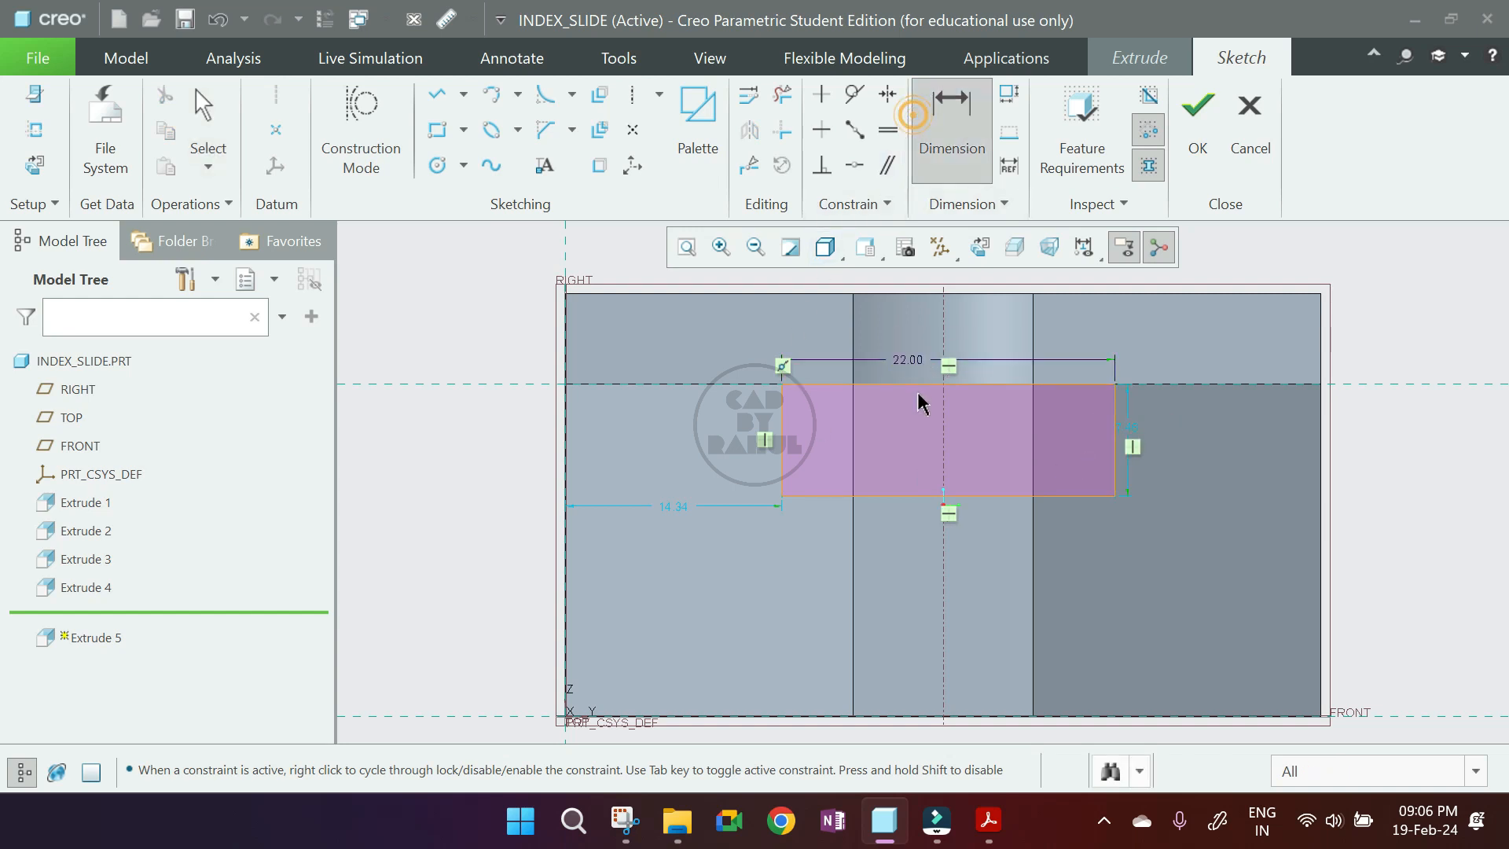
{"action": "left_click", "coordinate": [900, 716]}
{"action": "left_click", "coordinate": [885, 497]}
{"action": "middle_click", "coordinate": [886, 505]}
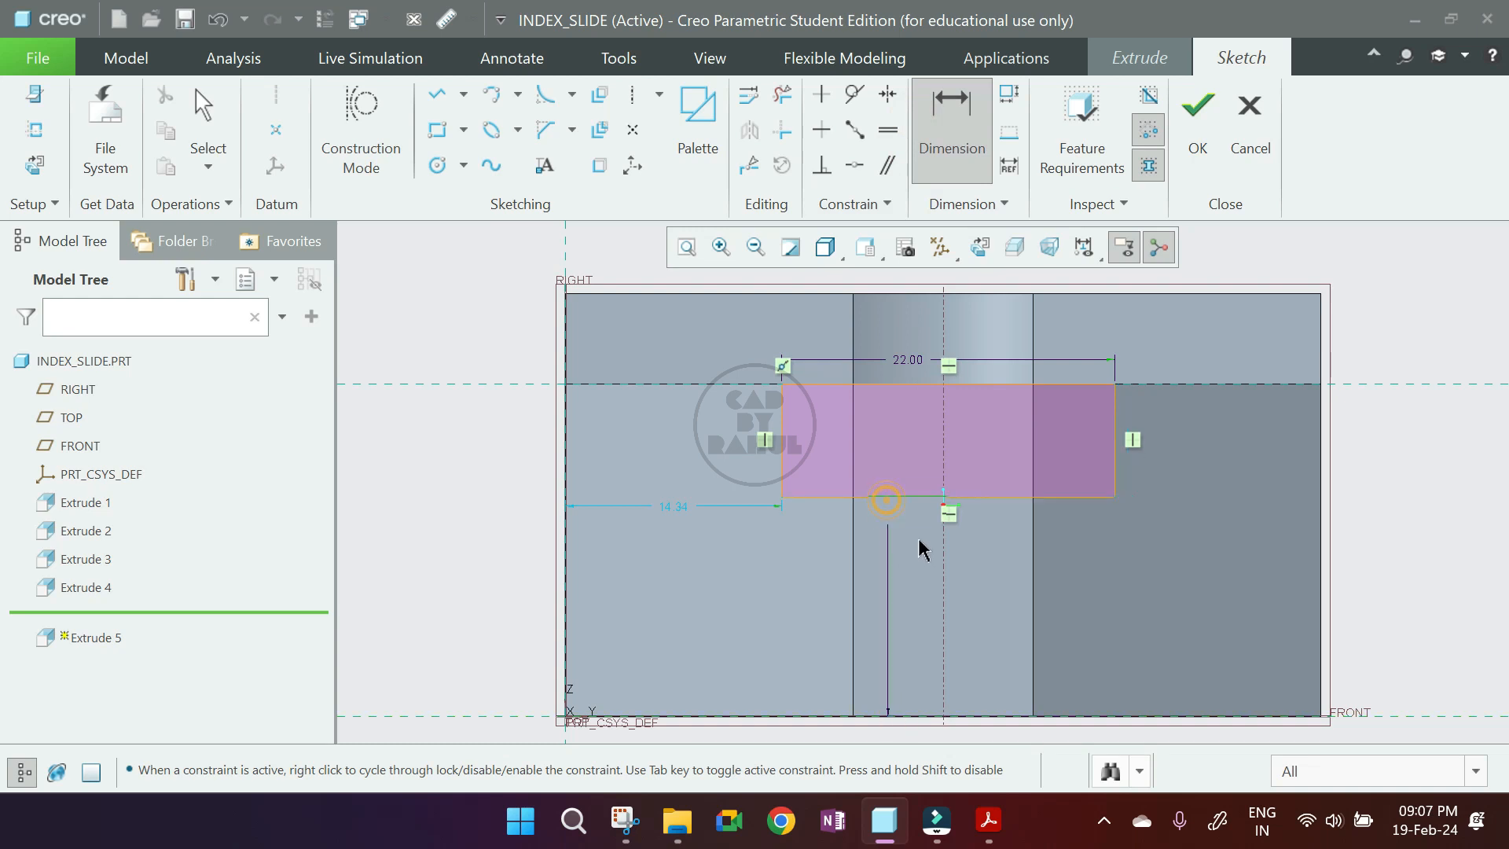
{"action": "type", "text": "1"}
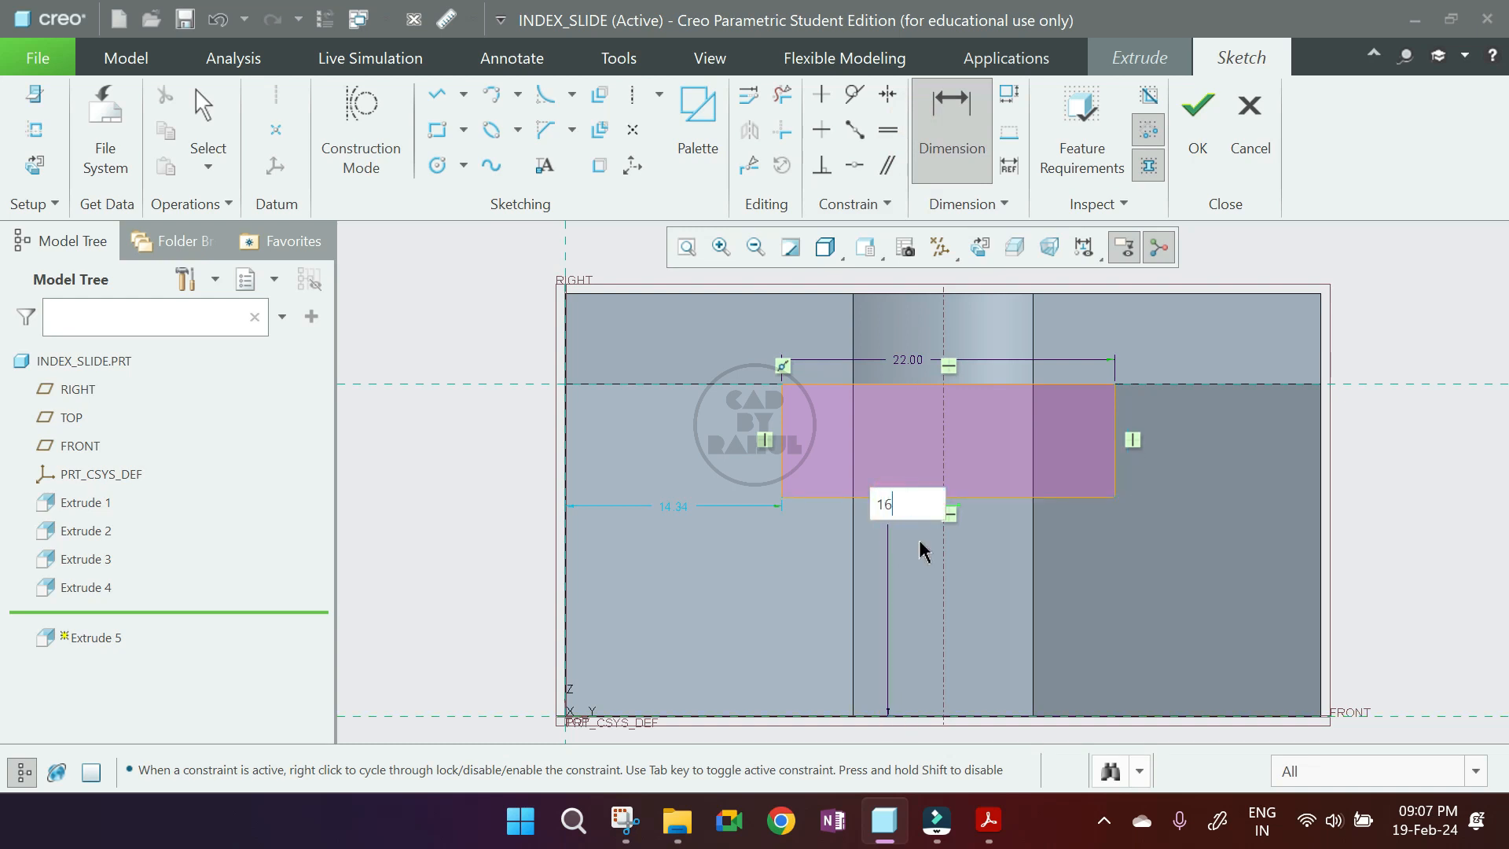
{"action": "type", "text": "6"}
{"action": "key", "text": "Return"}
{"action": "middle_click", "coordinate": [834, 499]}
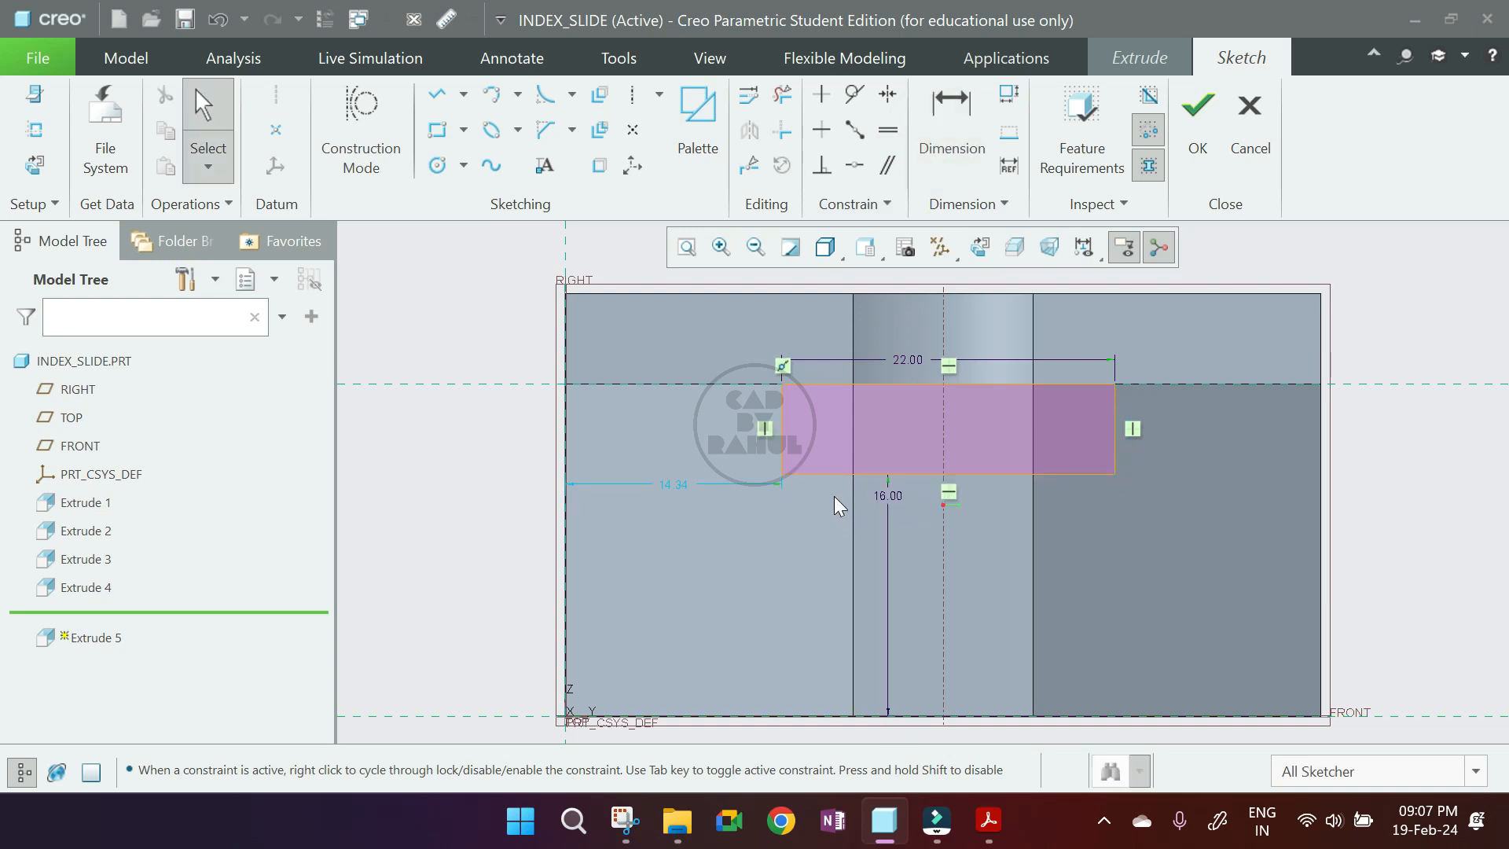
Try to make the rectangle's two upper corners symmetric about the hole's vertical axis line.
{"action": "left_click", "coordinate": [888, 95]}
{"action": "left_click", "coordinate": [782, 385]}
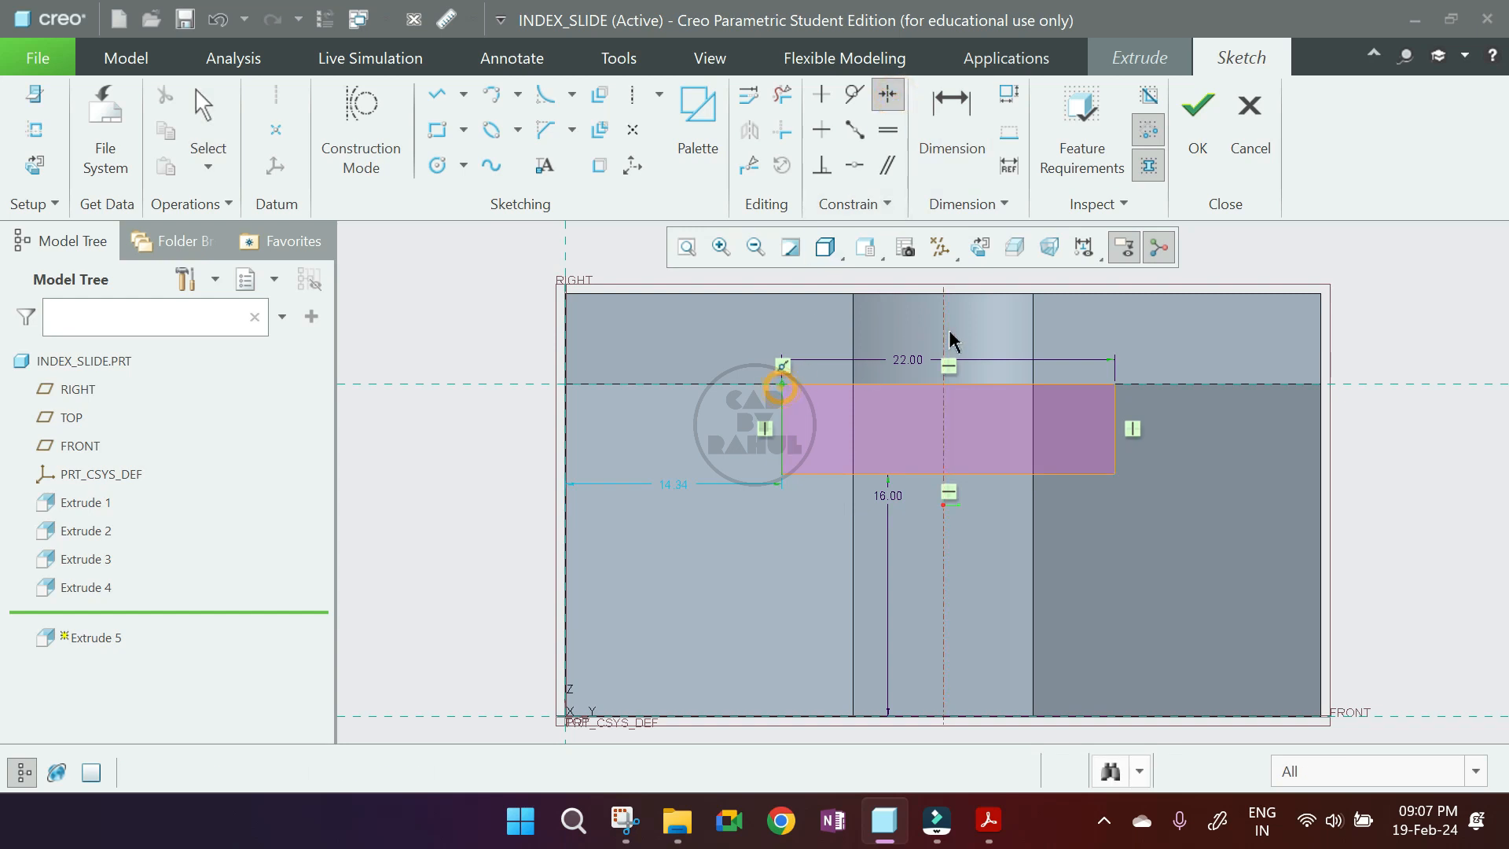
{"action": "left_click", "coordinate": [945, 335]}
{"action": "left_click", "coordinate": [1114, 384]}
{"action": "middle_click", "coordinate": [1145, 361]}
Finish the rectangle sketch and extrude it 36.3 mm back into the round hole as a material removal.
{"action": "scroll", "coordinate": [1029, 465], "scroll_direction": "up", "scroll_amount": 3}
{"action": "middle_click_drag", "start_coordinate": [1035, 468], "coordinate": [1130, 327]}
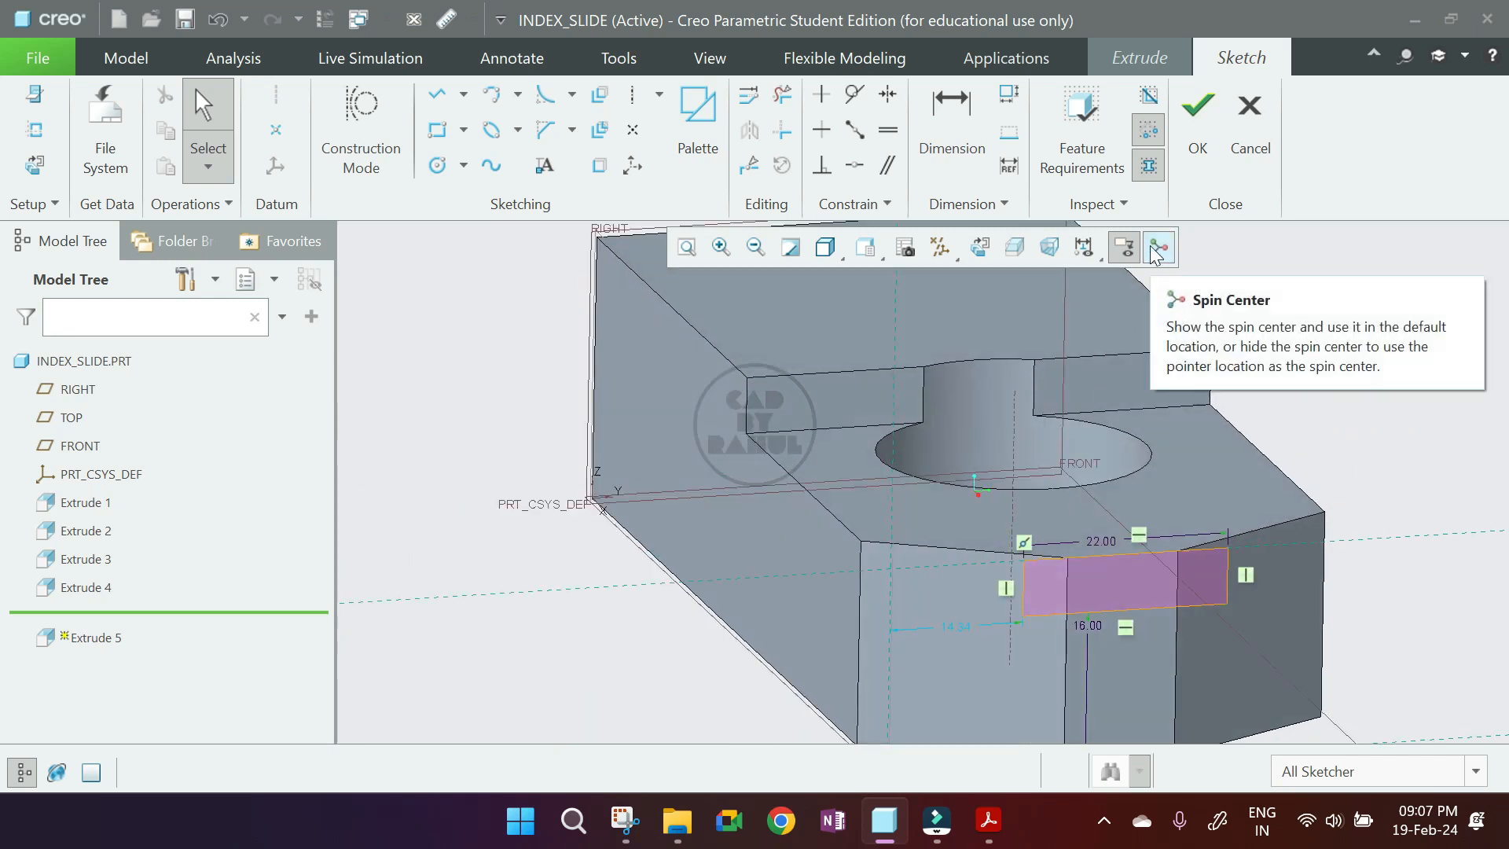
{"action": "left_click", "coordinate": [1199, 146]}
{"action": "middle_click_drag", "start_coordinate": [1035, 495], "coordinate": [1031, 490]}
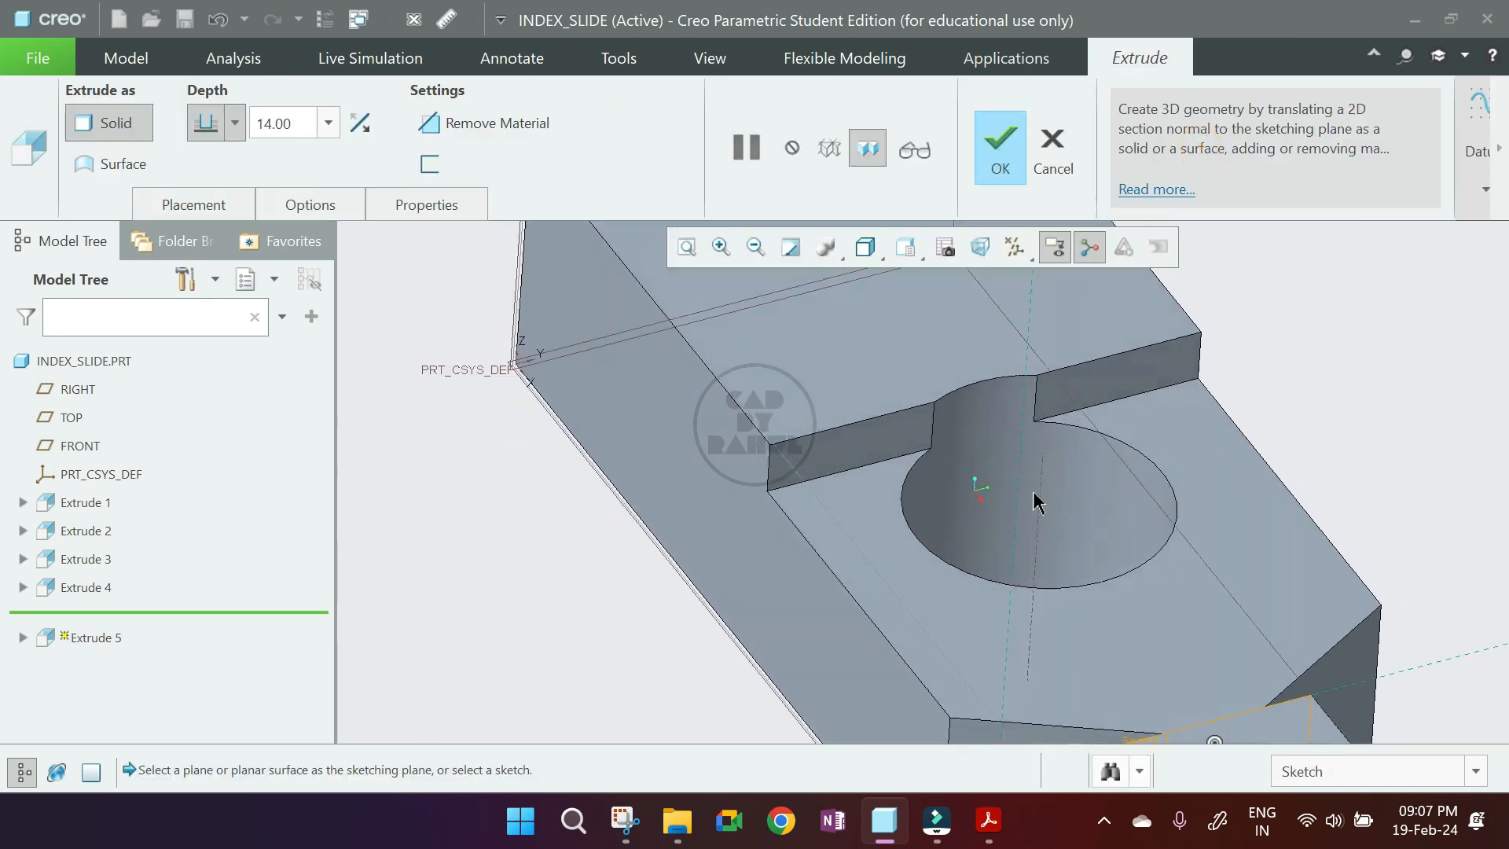
{"action": "scroll", "coordinate": [1027, 434], "scroll_direction": "up", "scroll_amount": 3}
{"action": "left_click_drag", "start_coordinate": [1160, 636], "coordinate": [1042, 493]}
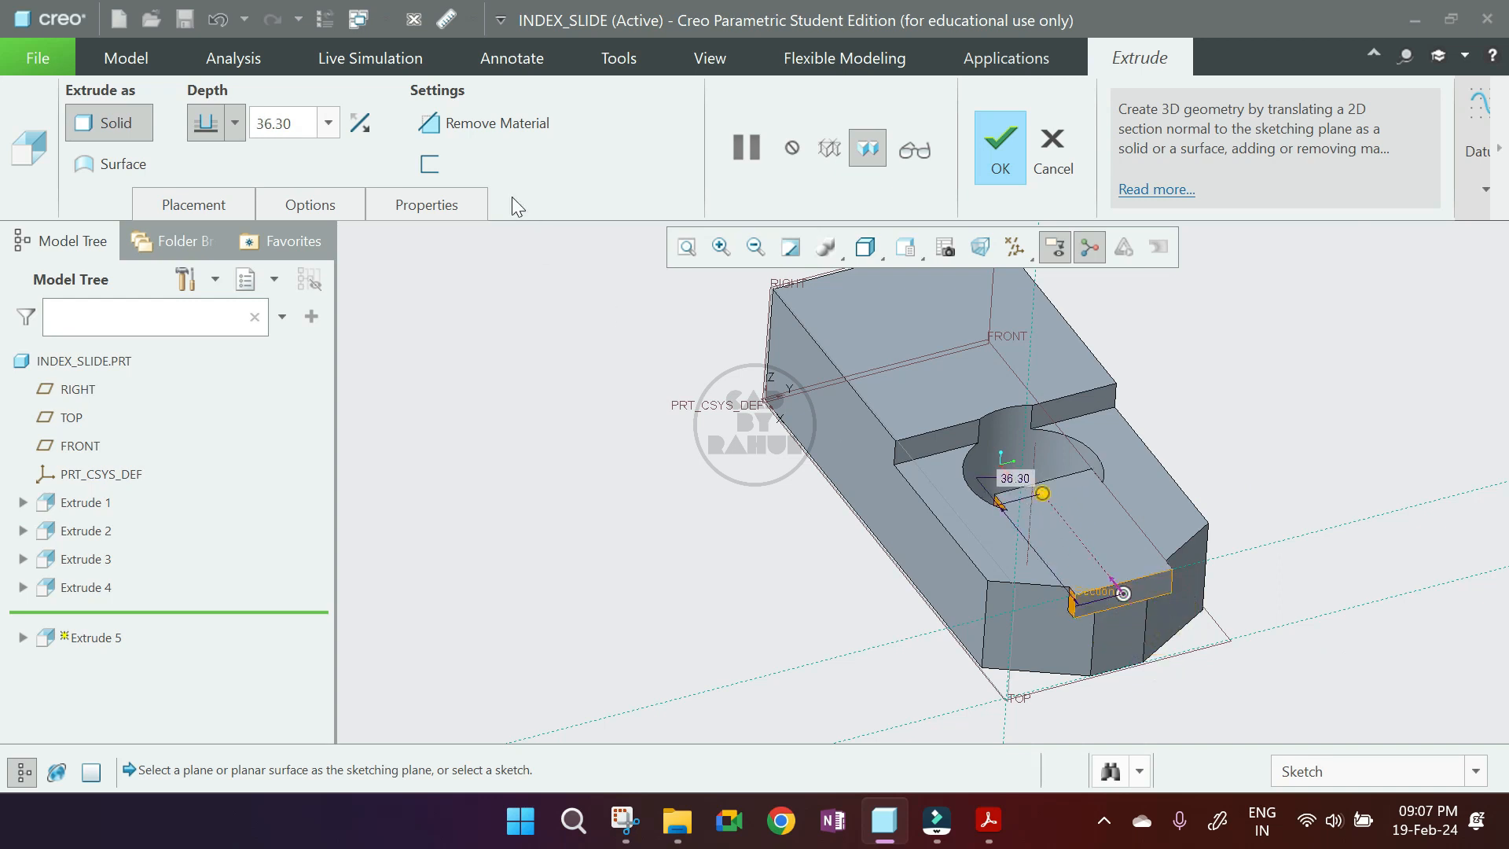
{"action": "left_click", "coordinate": [483, 122]}
{"action": "mouse_move", "coordinate": [1022, 479]}
{"action": "middle_mouse_down"}
{"action": "mouse_move", "coordinate": [1151, 431]}
{"action": "mouse_move", "coordinate": [1270, 437]}
{"action": "middle_mouse_up"}
{"action": "middle_click", "coordinate": [1088, 523]}
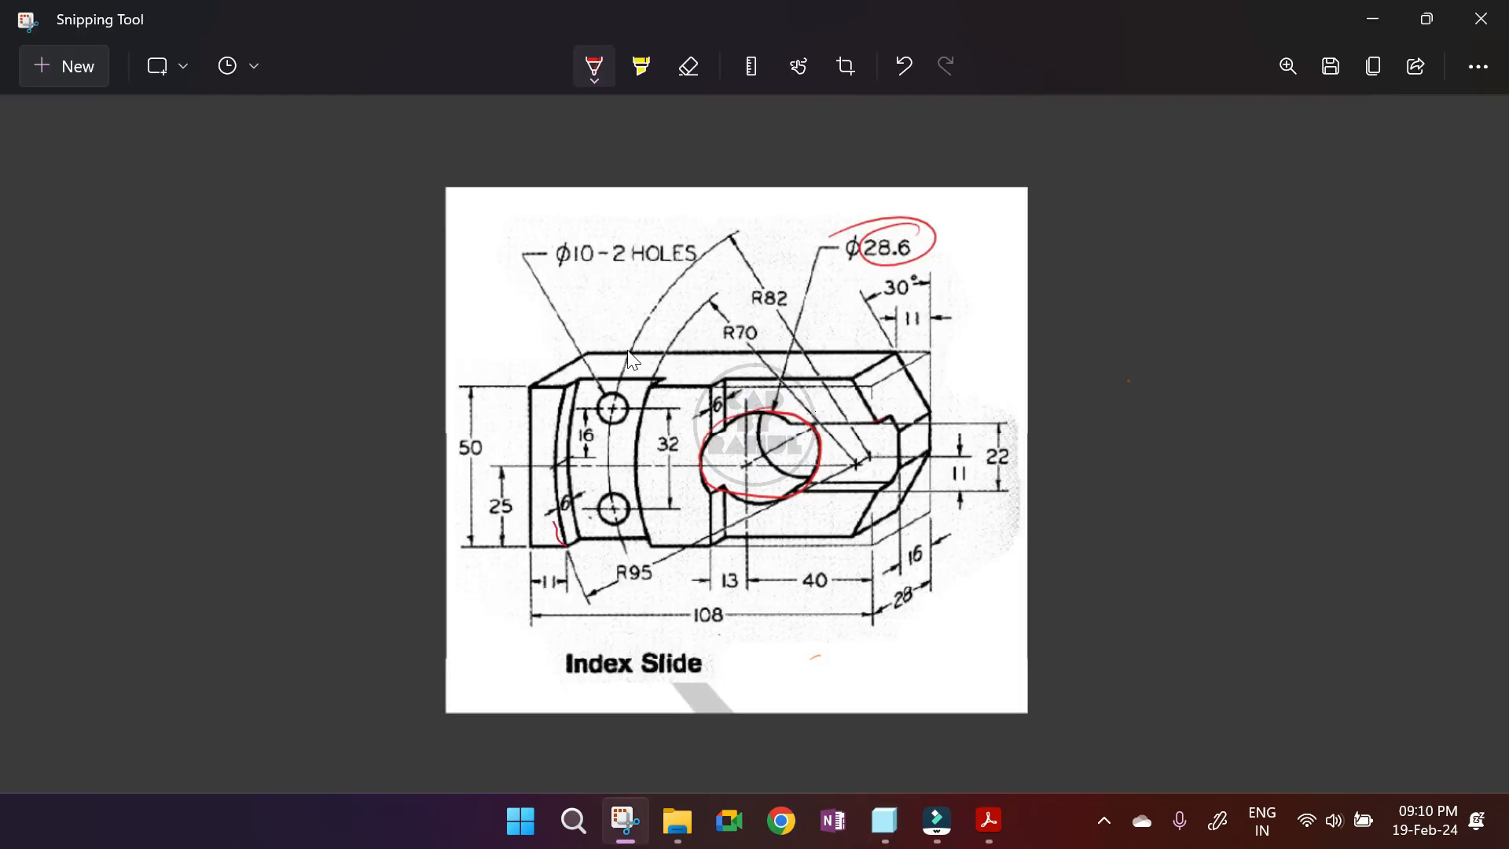
Outline the curved slot around the two 10 mm holes on the Snipping Tool drawing, and return to Creo.
{"action": "mouse_move", "coordinate": [642, 377]}
{"action": "left_mouse_down"}
{"action": "mouse_move", "coordinate": [649, 515]}
{"action": "mouse_move", "coordinate": [605, 546]}
{"action": "mouse_move", "coordinate": [566, 546]}
{"action": "left_mouse_up"}
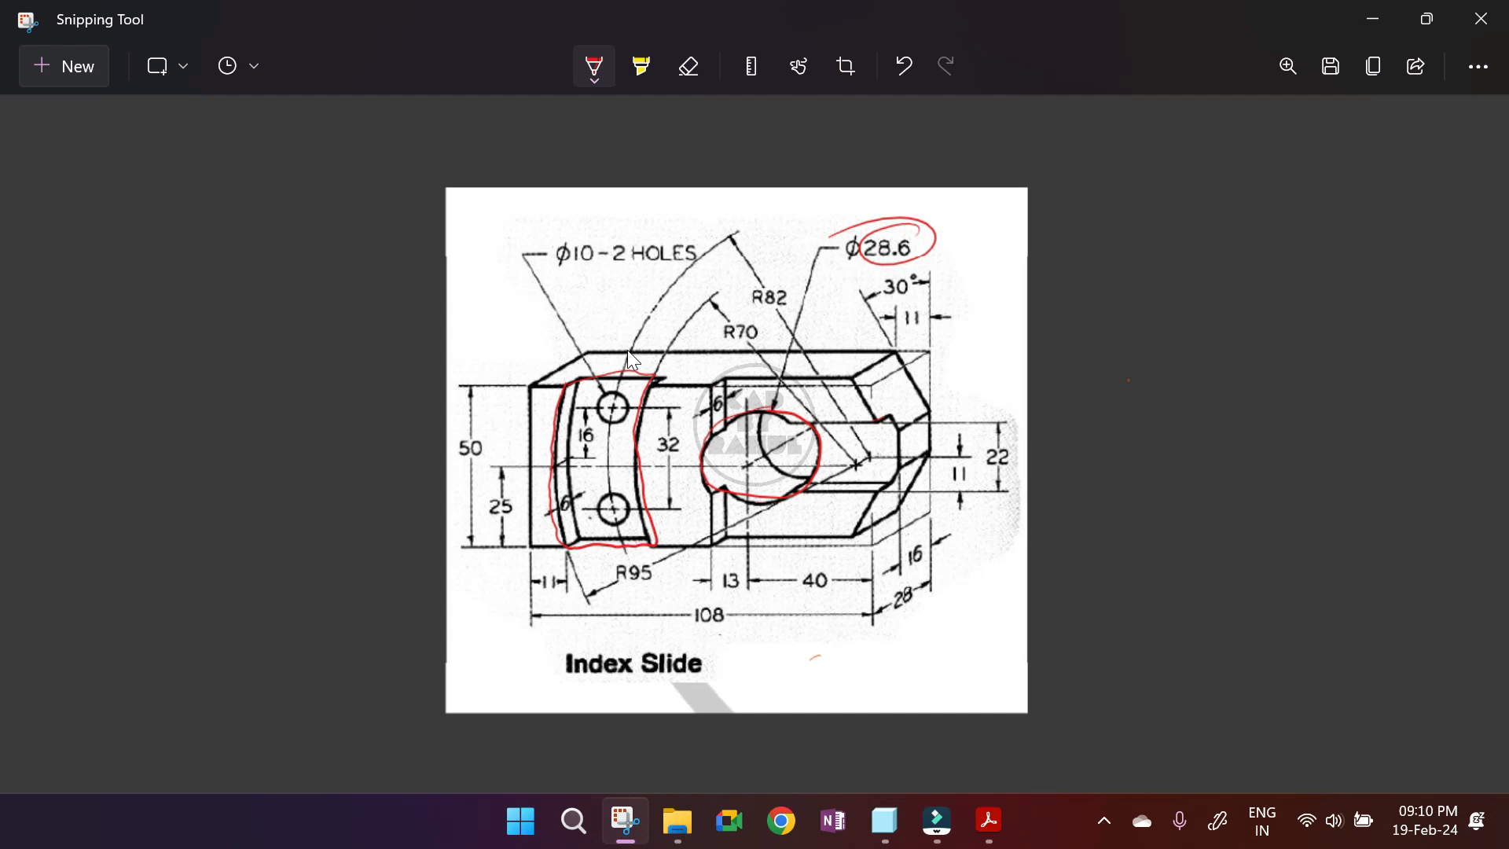
{"action": "key", "text": "alt+Tab"}
Start an Extrude sketch on the block's raised face and add its upper long edge as a sketch reference.
{"action": "middle_click_drag", "start_coordinate": [695, 601], "coordinate": [722, 702]}
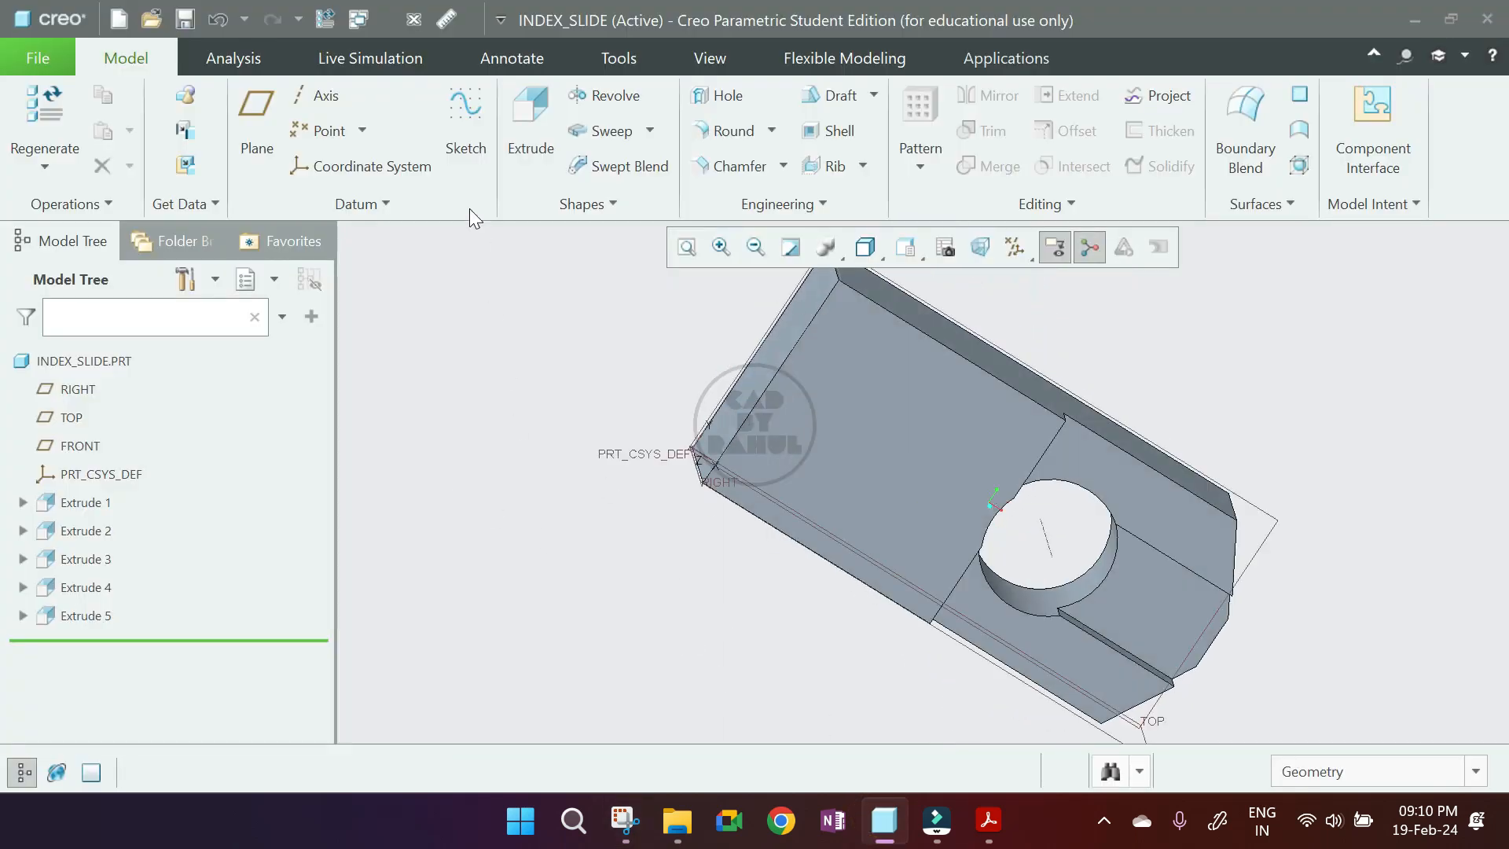
{"action": "left_click", "coordinate": [521, 126]}
{"action": "left_click", "coordinate": [883, 422]}
{"action": "left_click", "coordinate": [979, 248]}
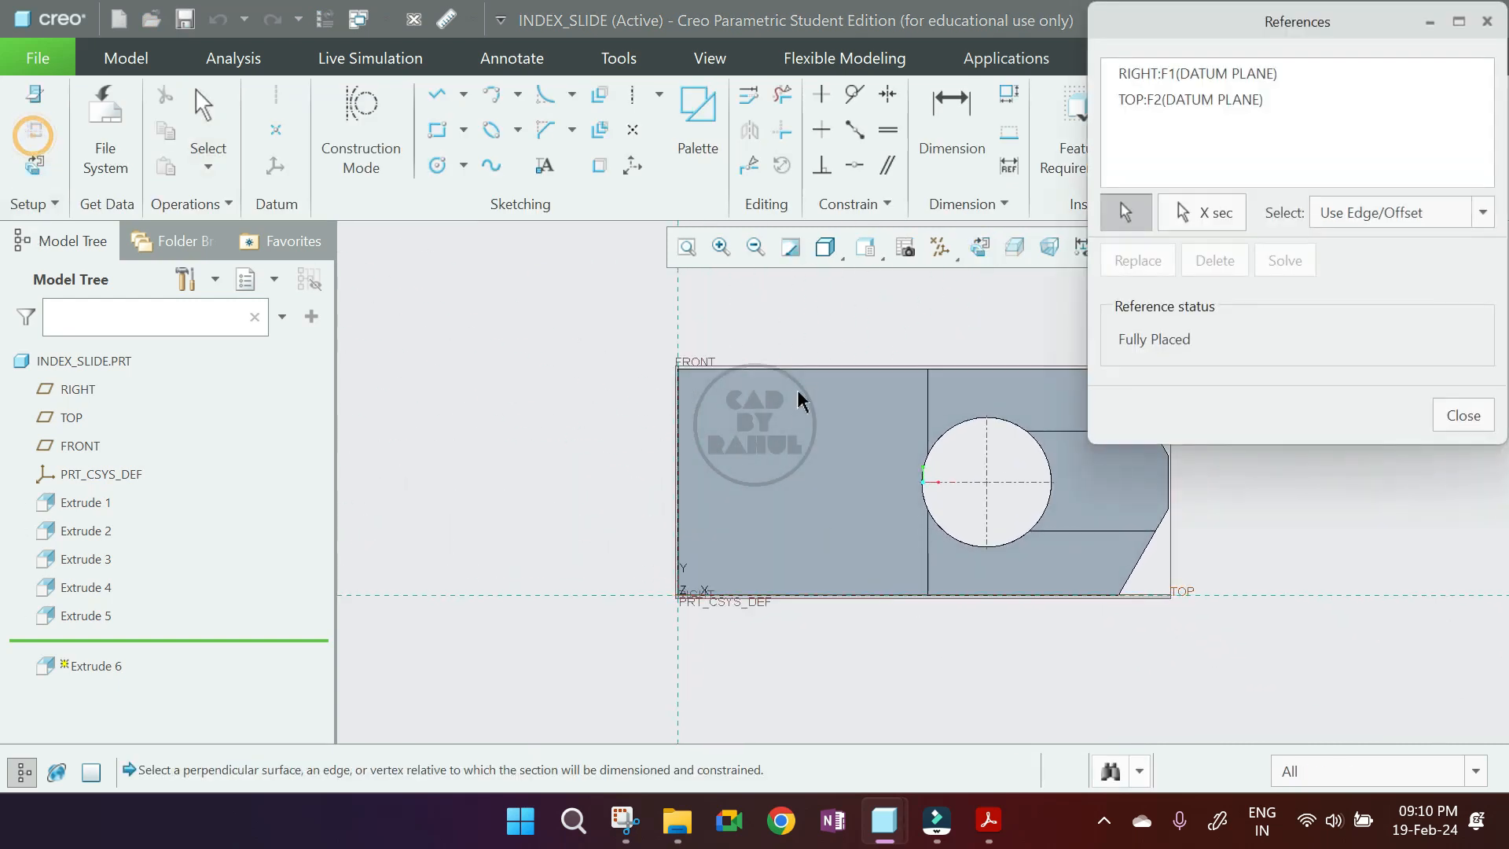
{"action": "left_click", "coordinate": [796, 368]}
{"action": "middle_click", "coordinate": [720, 369]}
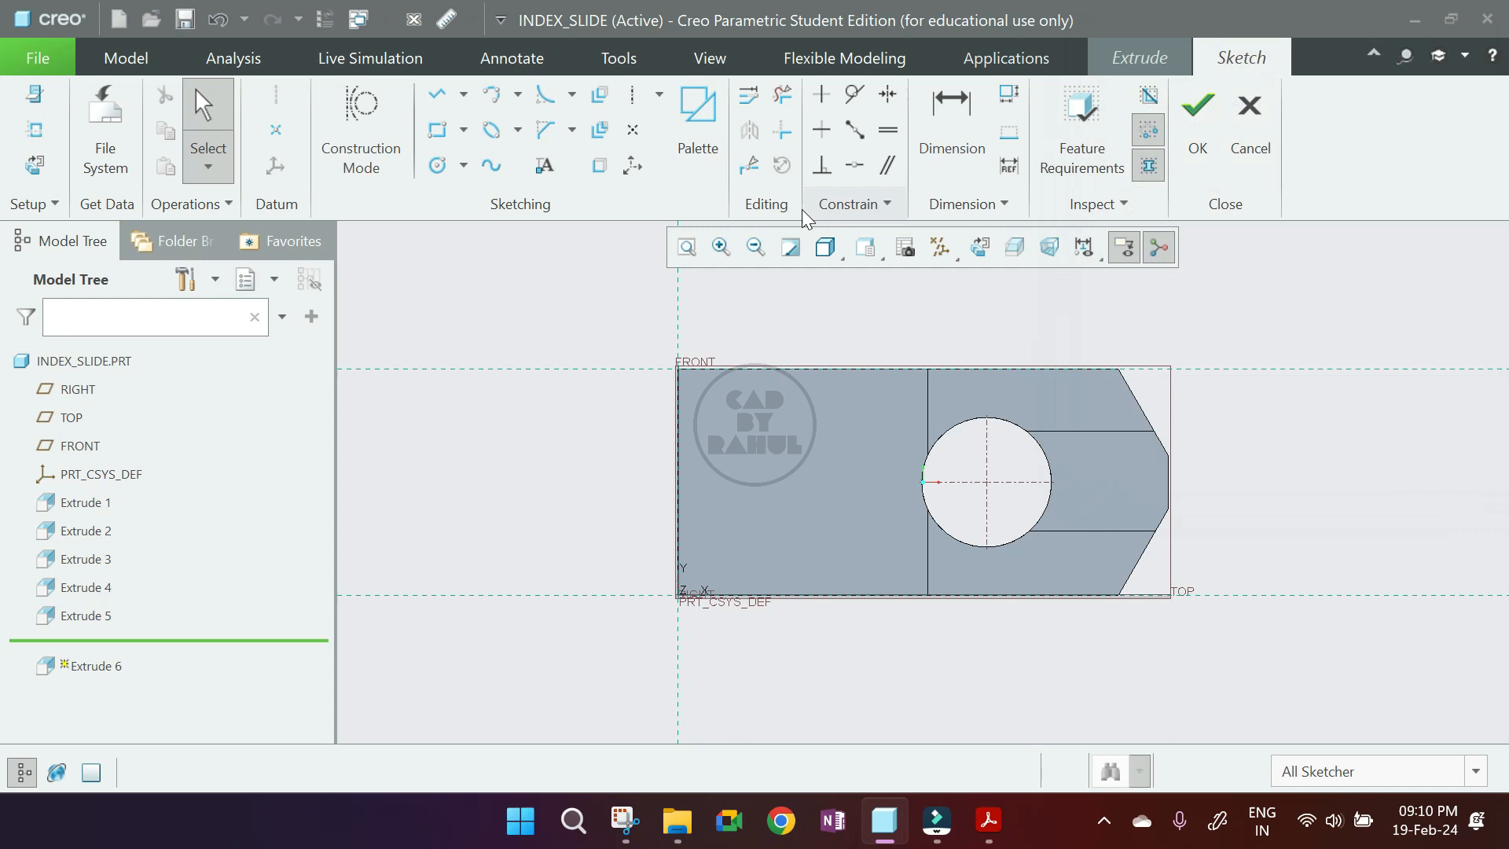
Place vertically aligned datum points on the block's upper and lower long edges and set them 11 mm from the left edge.
{"action": "left_click", "coordinate": [275, 130]}
{"action": "scroll", "coordinate": [711, 366], "scroll_direction": "up", "scroll_amount": 3}
{"action": "scroll", "coordinate": [809, 440], "scroll_direction": "down", "scroll_amount": 3}
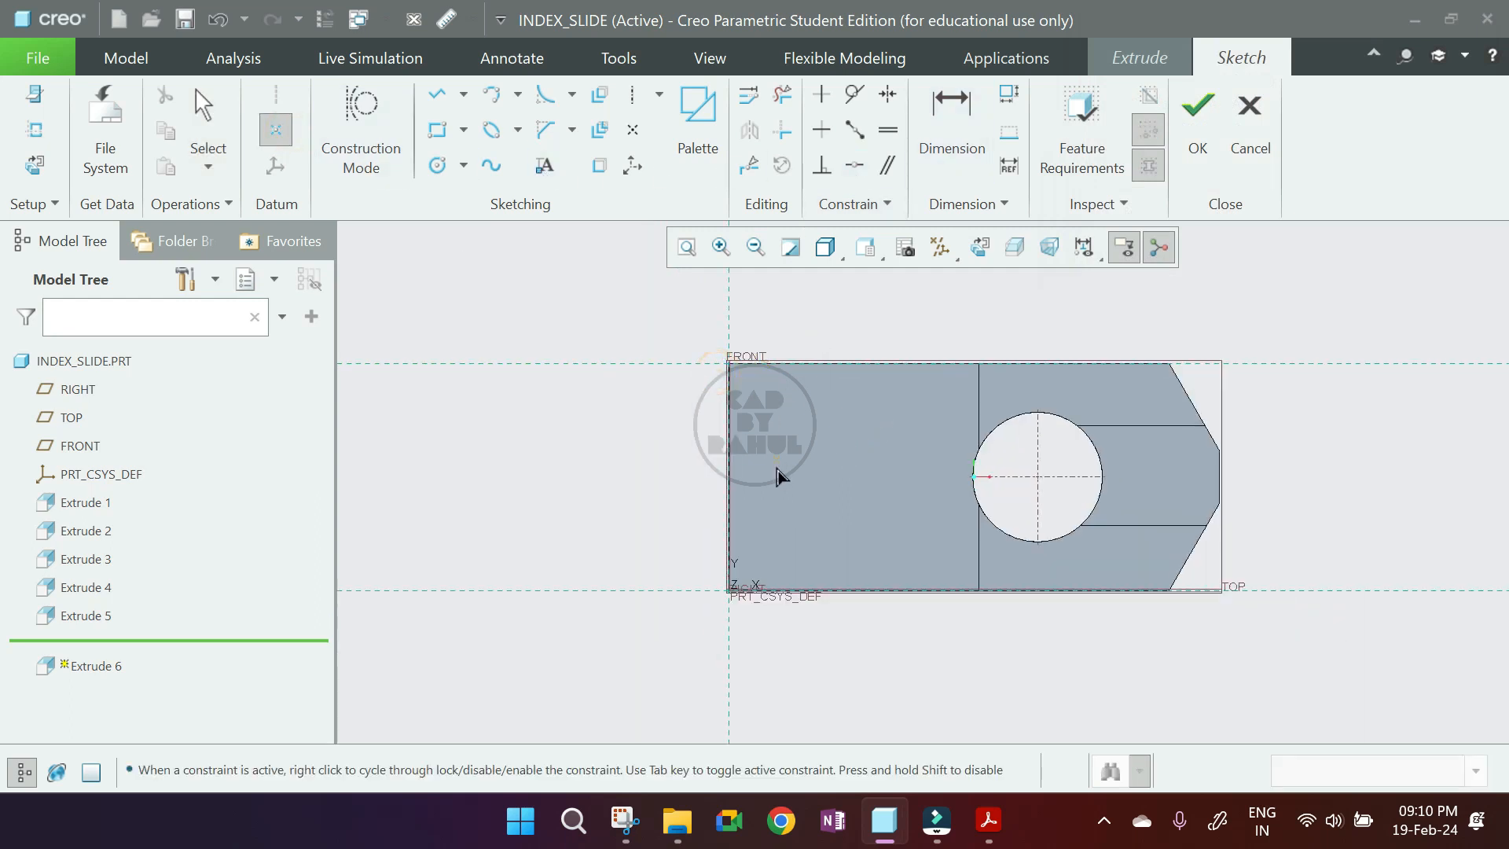
{"action": "scroll", "coordinate": [781, 475], "scroll_direction": "up", "scroll_amount": 1}
{"action": "middle_click", "coordinate": [768, 667]}
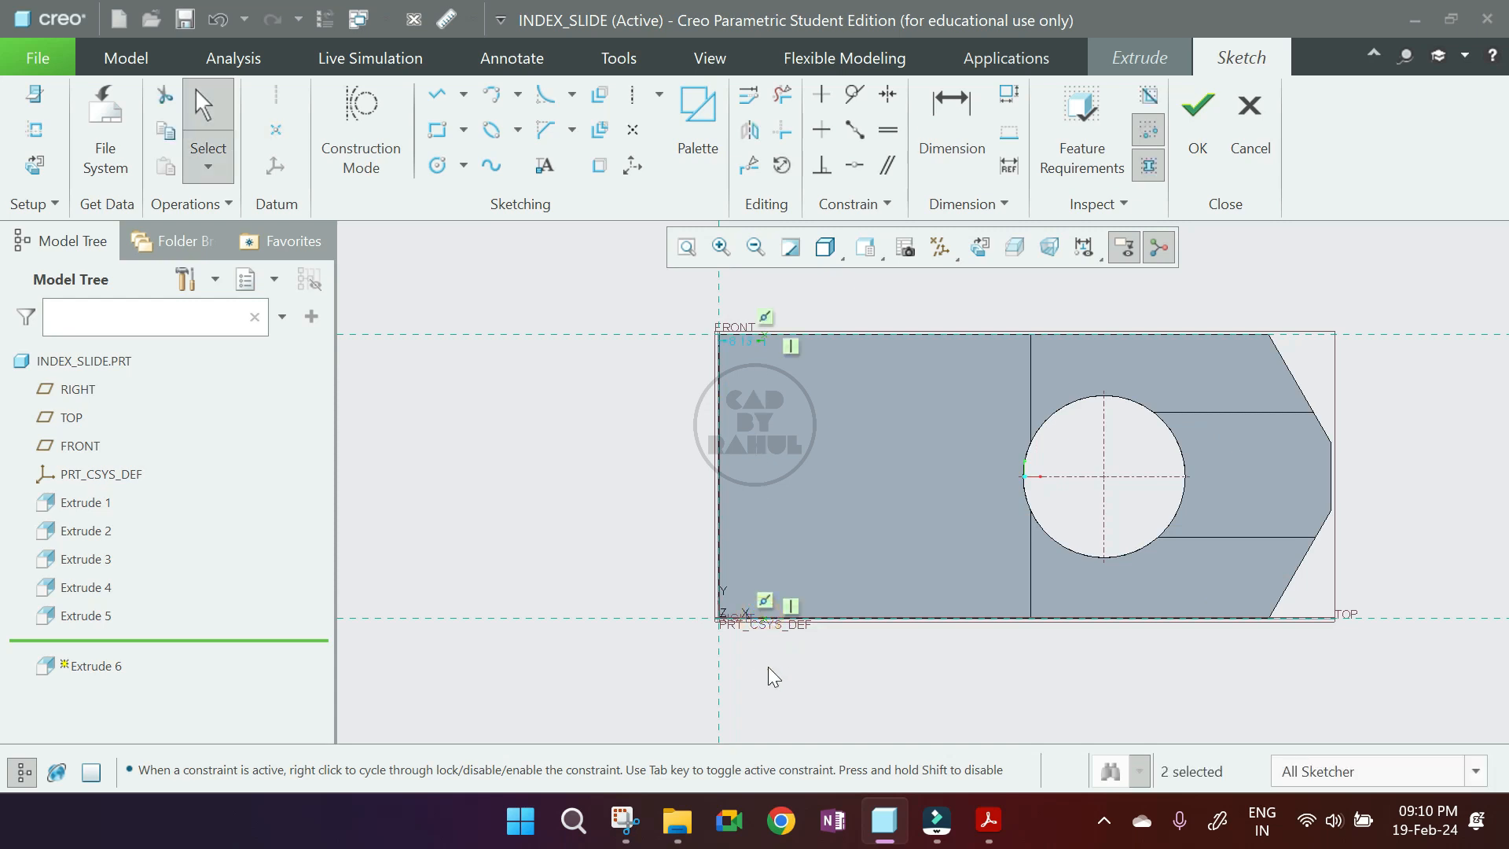
{"action": "scroll", "coordinate": [750, 324], "scroll_direction": "up", "scroll_amount": 1}
{"action": "double_click", "coordinate": [740, 347]}
{"action": "type", "text": "11"}
{"action": "key", "text": "Return"}
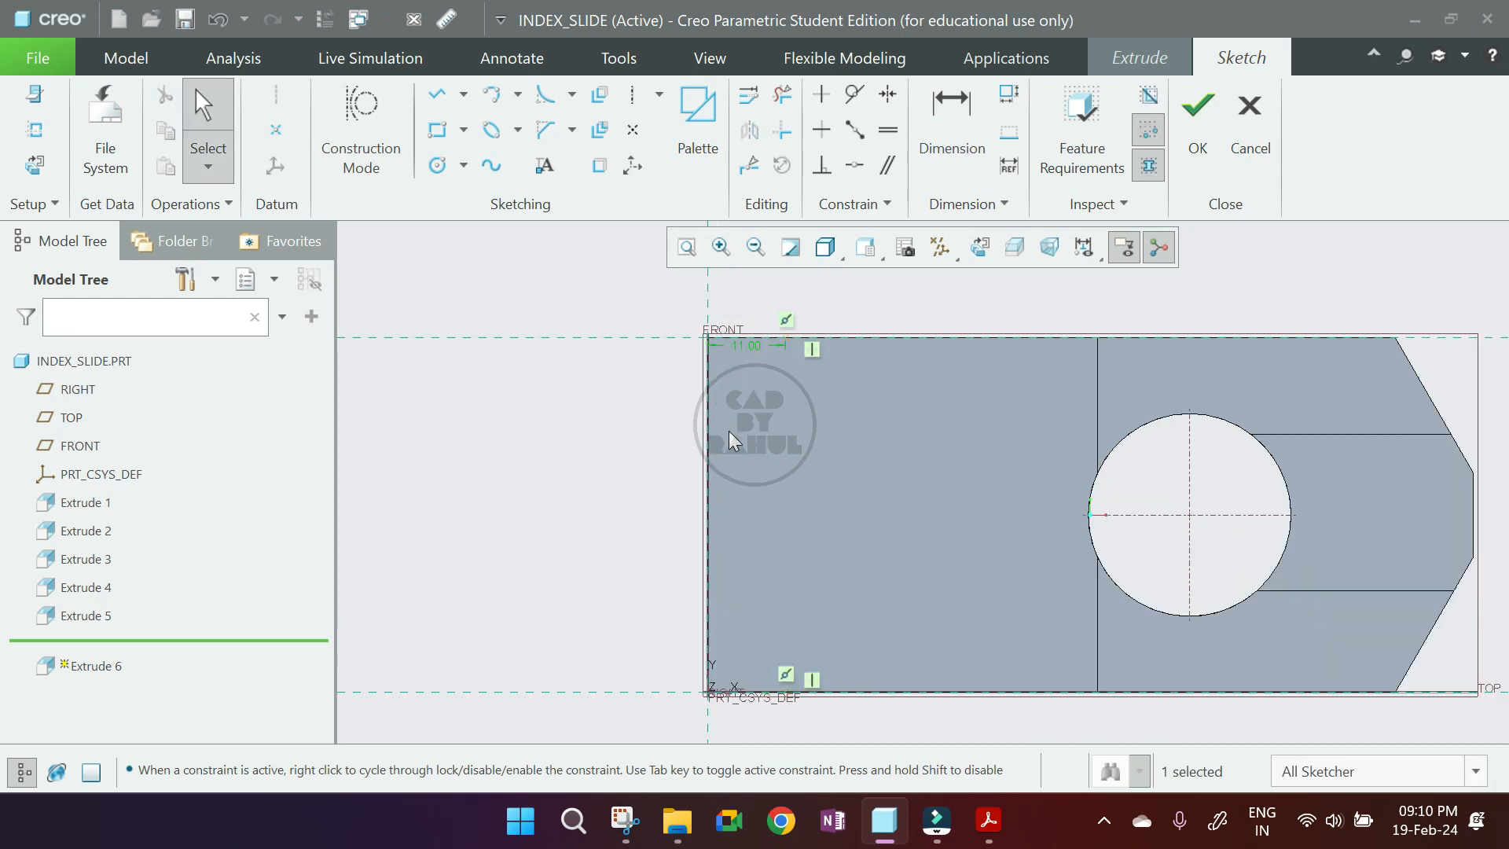
Sketch a centre-and-ends arc of about 66.4 mm radius, centred on the block's horizontal midline, from just above the upper edge to the lower datum point.
{"action": "scroll", "coordinate": [699, 503], "scroll_direction": "down", "scroll_amount": 2}
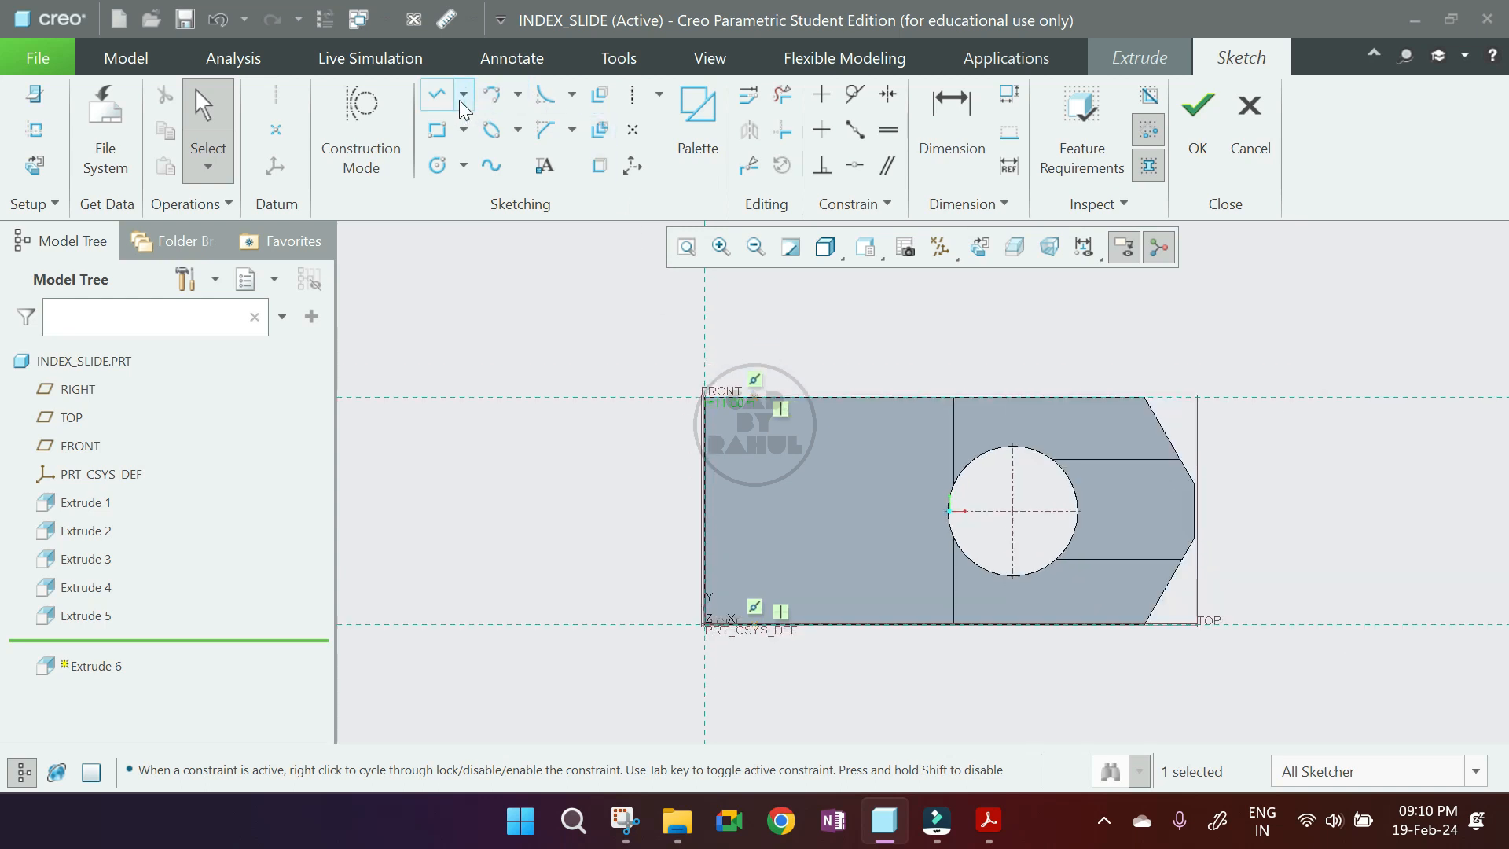
{"action": "left_click", "coordinate": [517, 94]}
{"action": "left_click", "coordinate": [573, 158]}
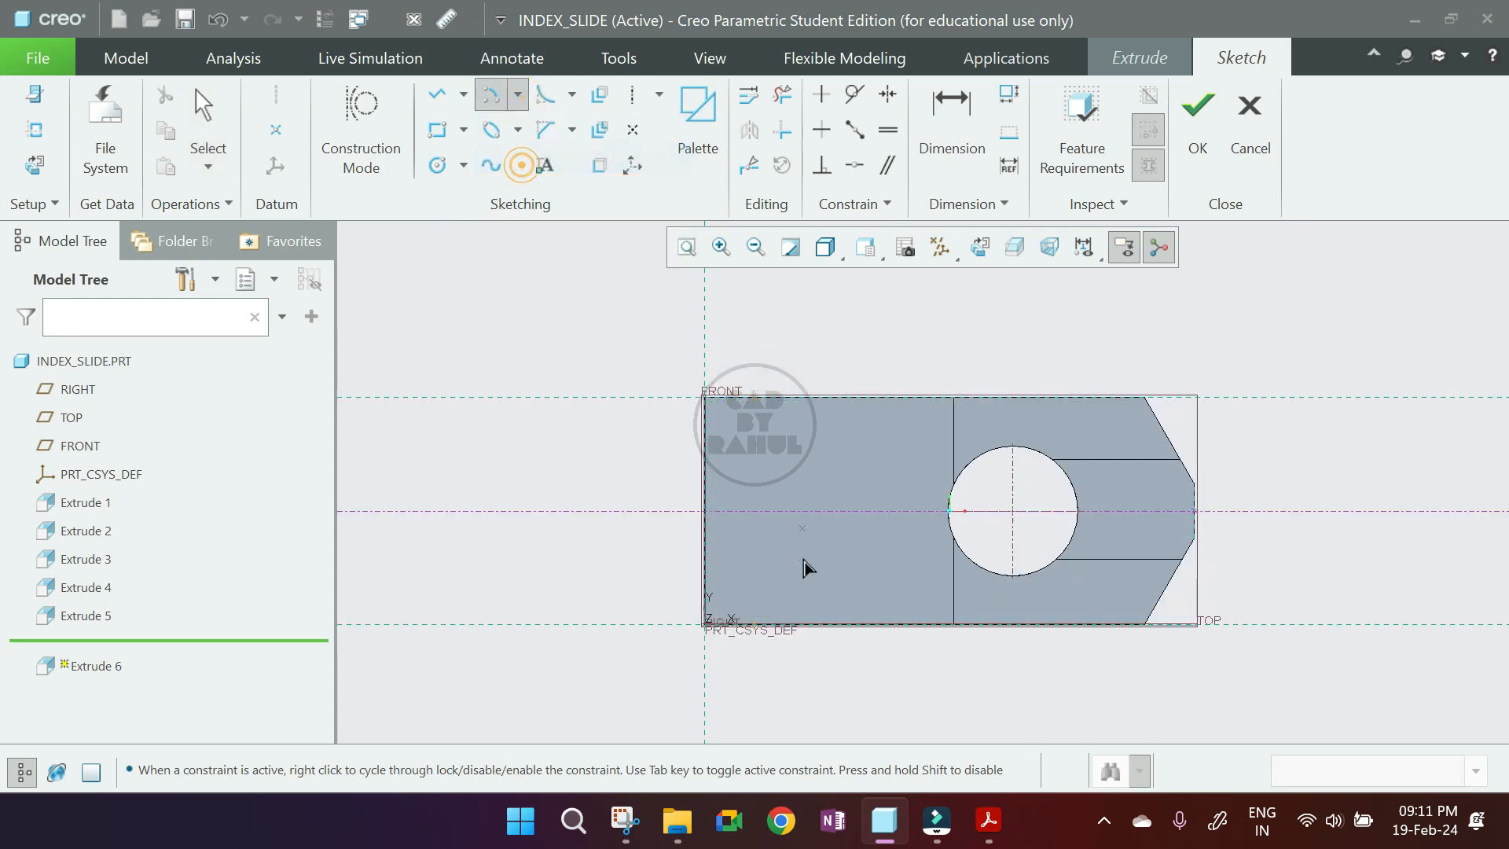
{"action": "left_click", "coordinate": [755, 625]}
{"action": "middle_click", "coordinate": [802, 413]}
{"action": "left_click", "coordinate": [1033, 511]}
{"action": "left_click", "coordinate": [759, 385]}
{"action": "left_click", "coordinate": [755, 625]}
{"action": "middle_click", "coordinate": [833, 631]}
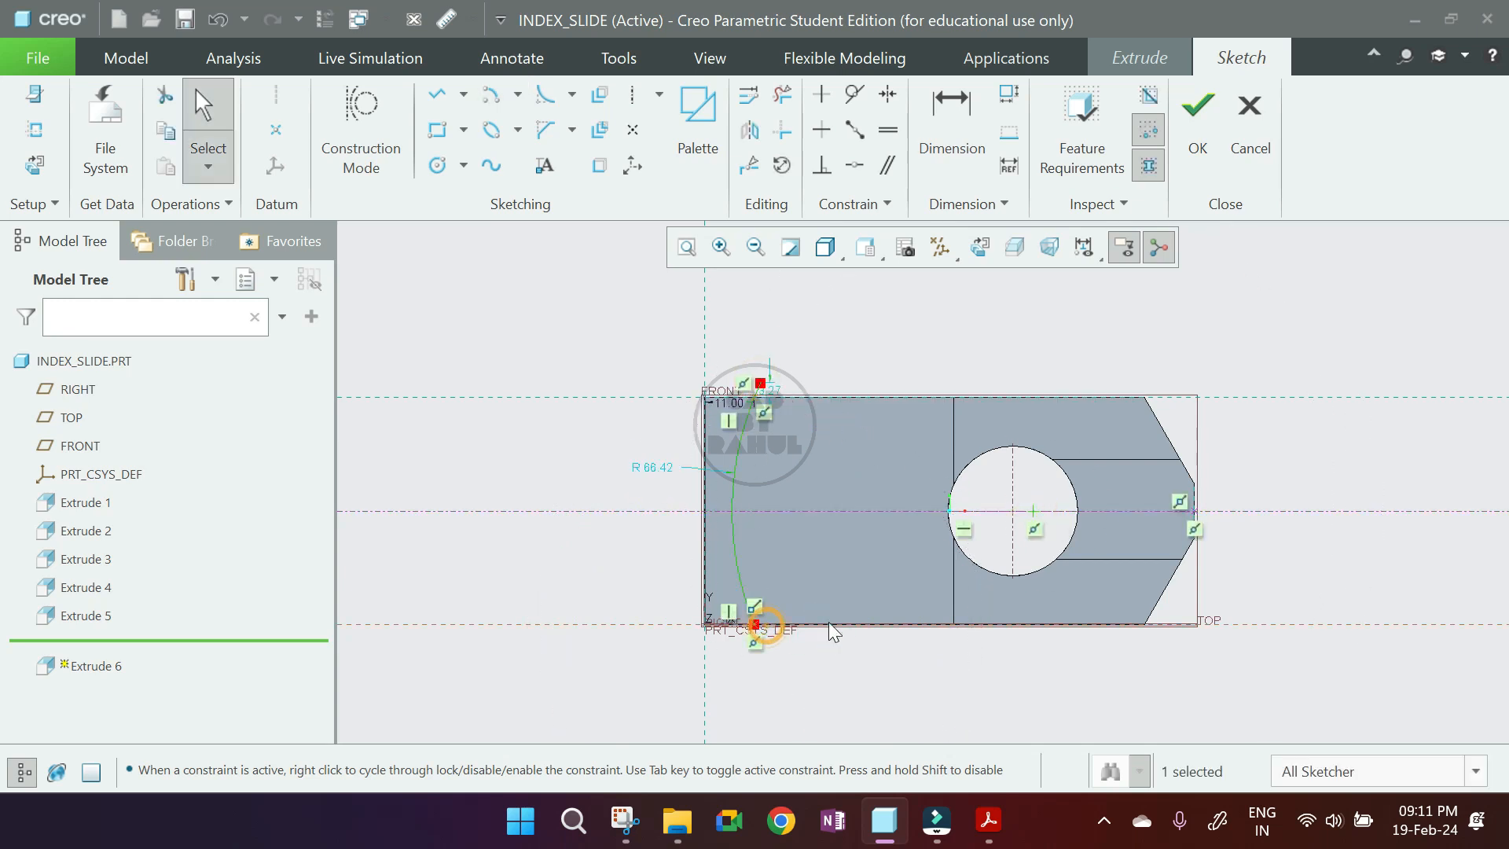
Trim off the short piece of the arc that extends above the block's upper edge.
{"action": "scroll", "coordinate": [1100, 520], "scroll_direction": "up", "scroll_amount": 2}
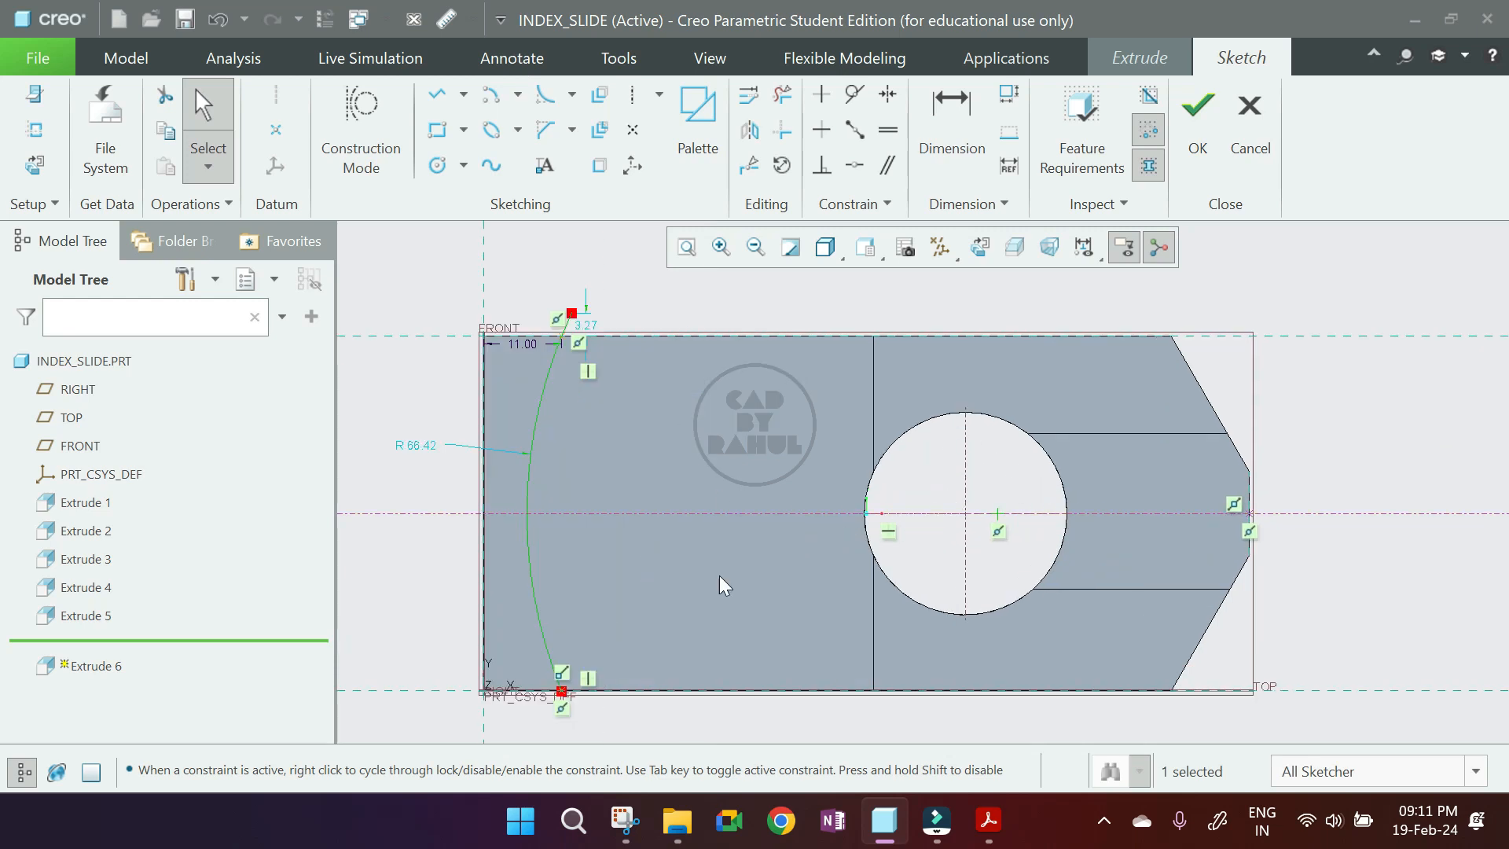
{"action": "scroll", "coordinate": [572, 331], "scroll_direction": "up", "scroll_amount": 2}
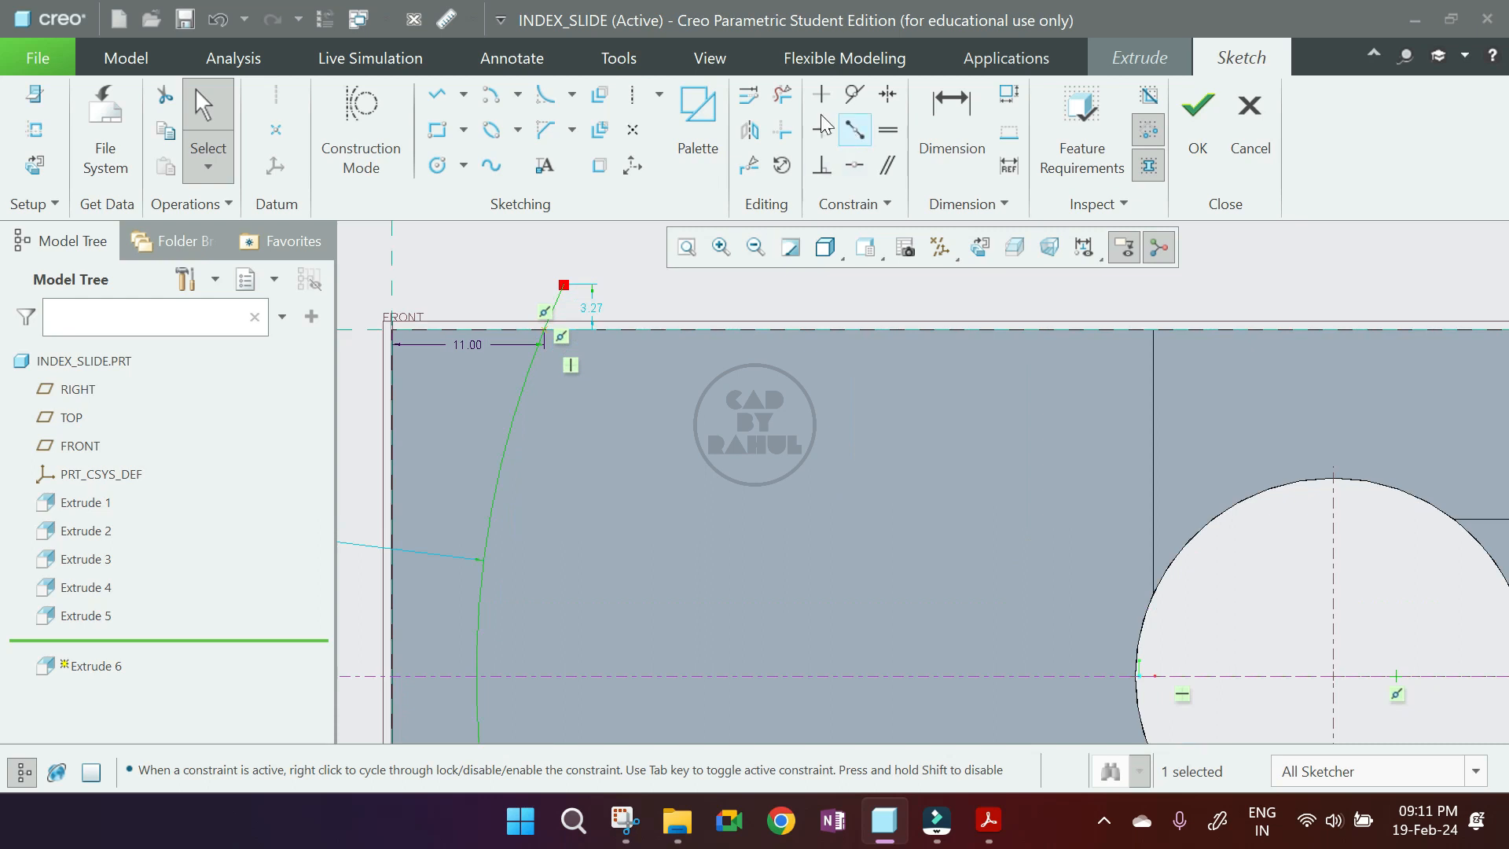
{"action": "left_click", "coordinate": [781, 95]}
{"action": "left_click_drag", "start_coordinate": [616, 312], "coordinate": [653, 296]}
{"action": "middle_click", "coordinate": [659, 275]}
{"action": "scroll", "coordinate": [660, 261], "scroll_direction": "down", "scroll_amount": 3}
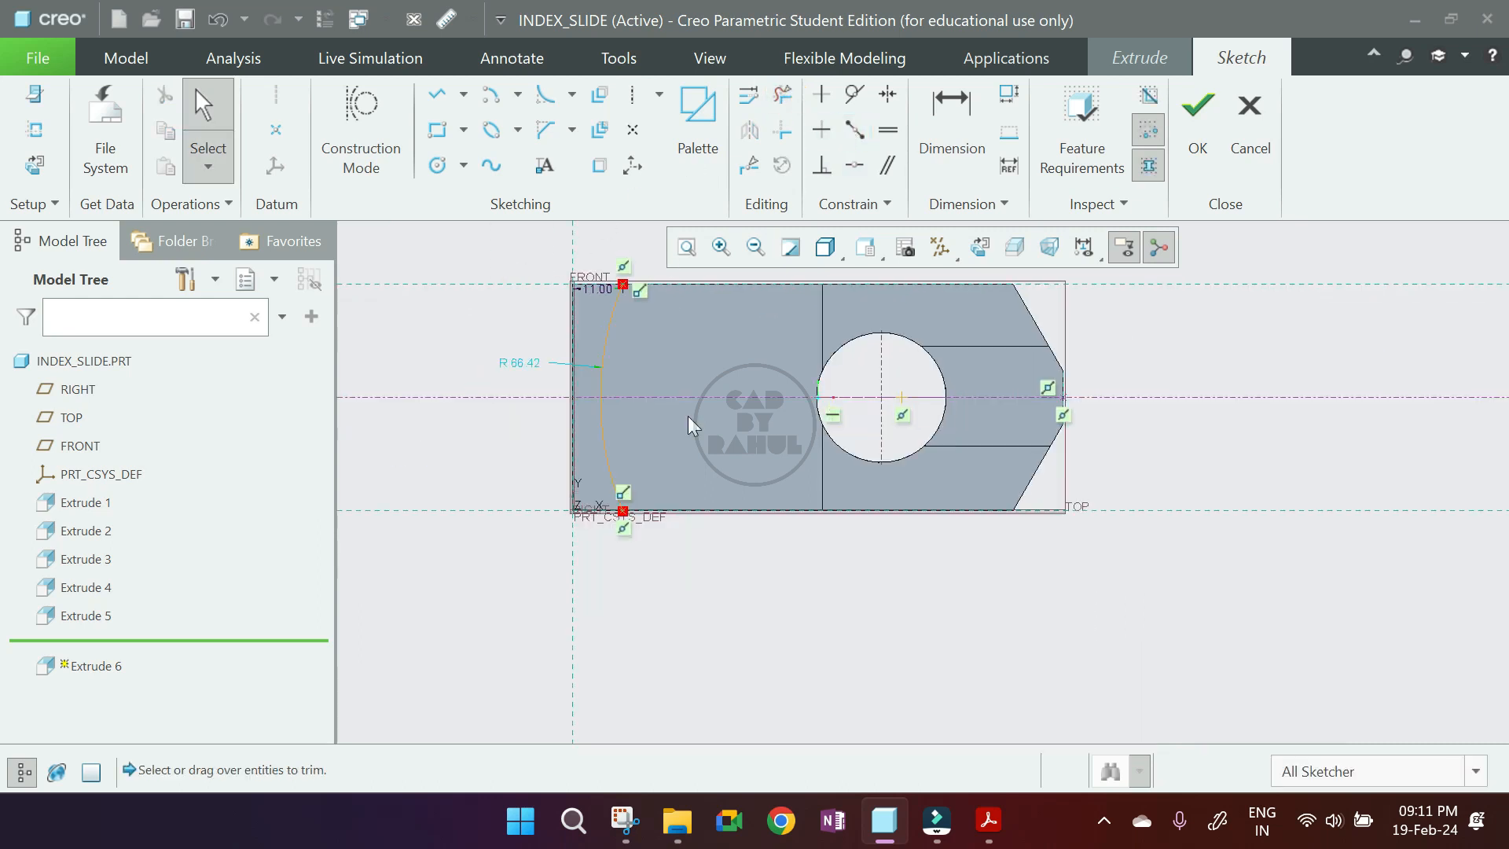
Set the arc's radius to 95 mm.
{"action": "scroll", "coordinate": [646, 542], "scroll_direction": "up", "scroll_amount": 3}
{"action": "scroll", "coordinate": [721, 602], "scroll_direction": "down", "scroll_amount": 3}
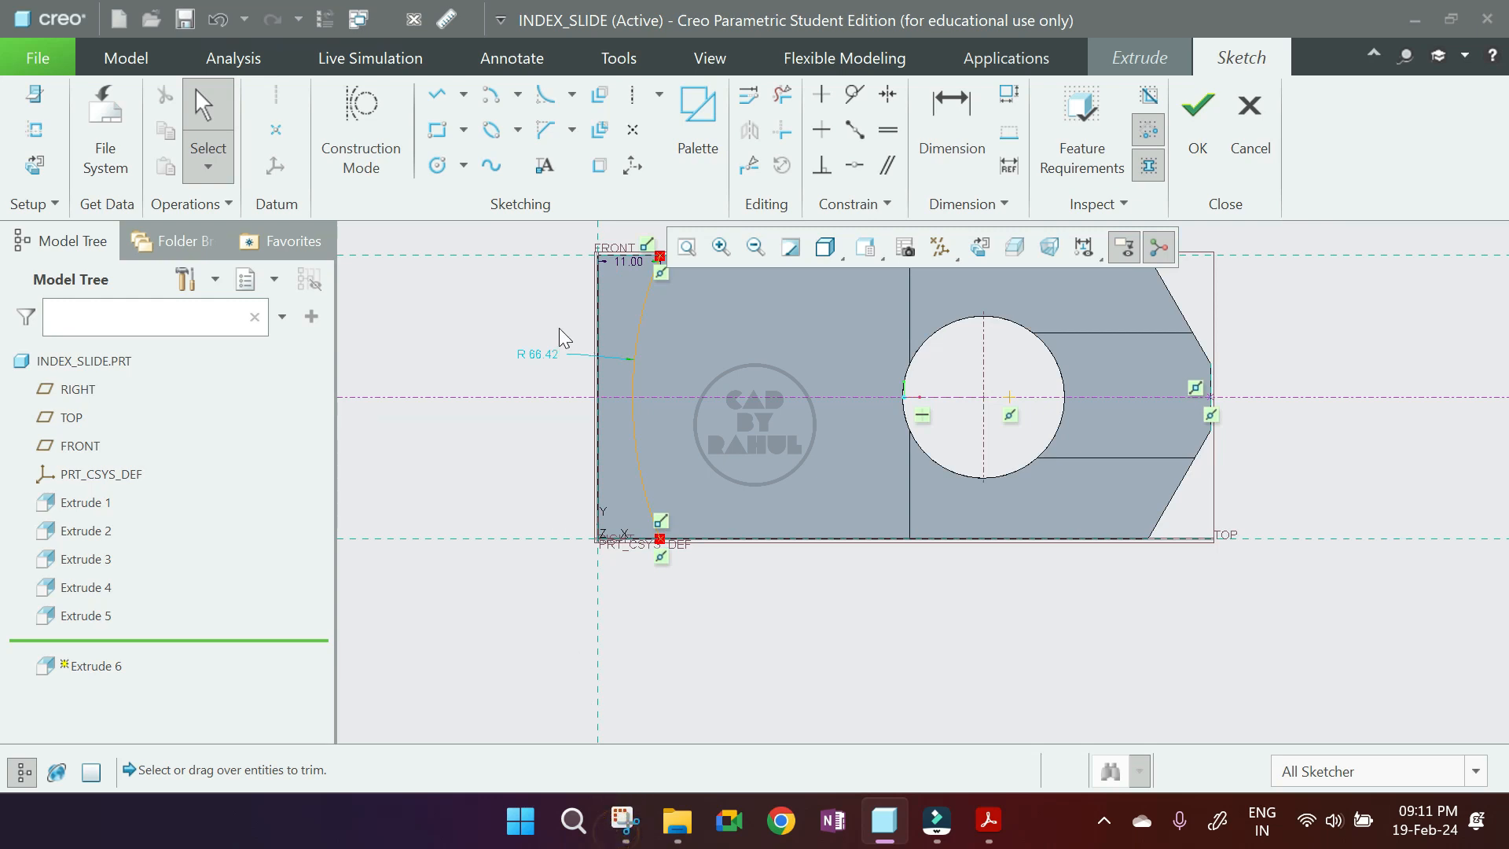
{"action": "double_click", "coordinate": [531, 354]}
{"action": "type", "text": "9"}
{"action": "key", "text": "Return"}
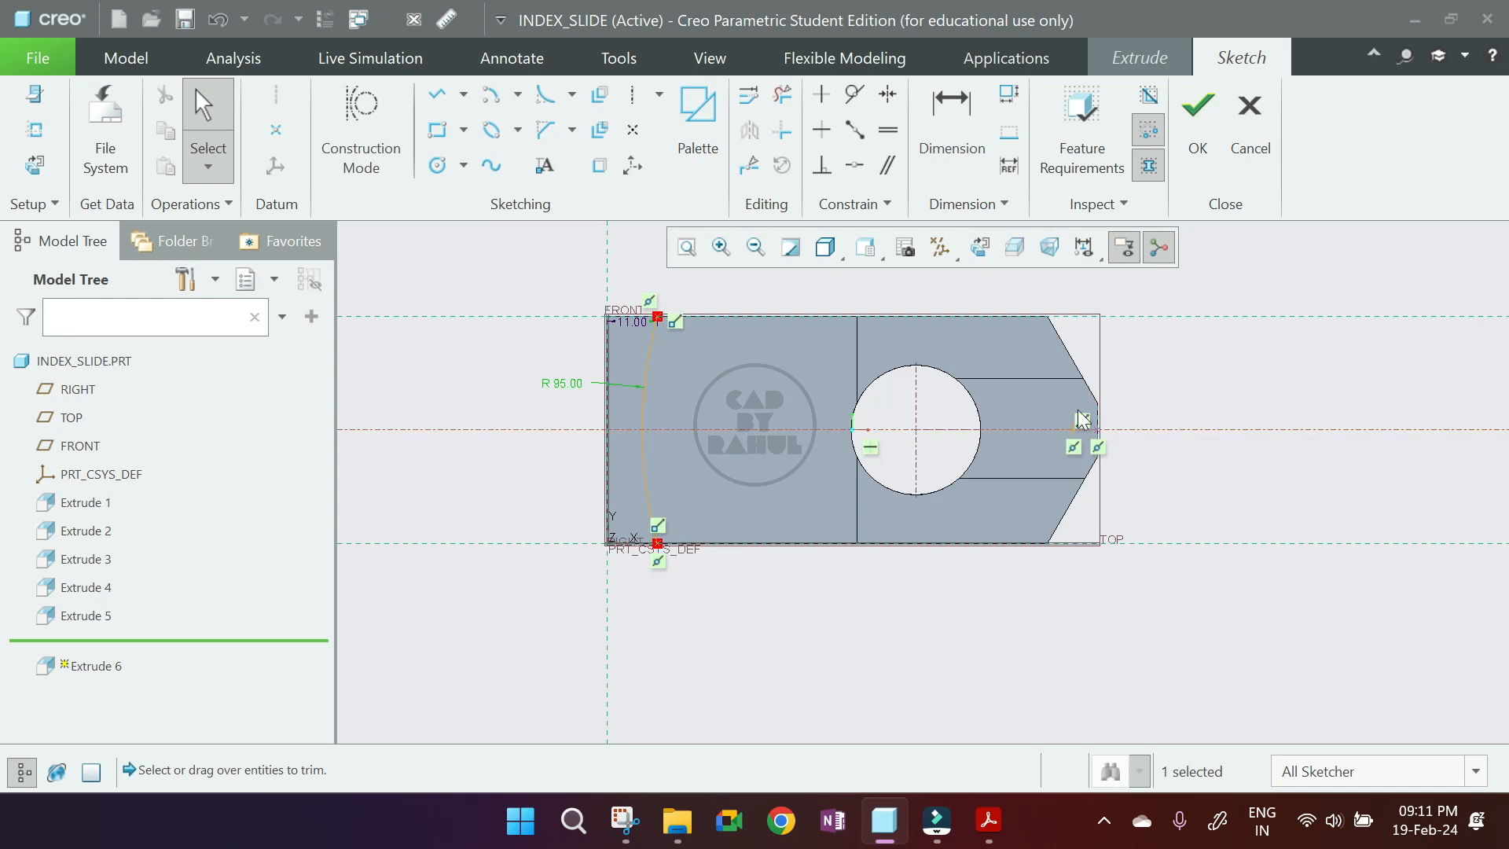
{"action": "scroll", "coordinate": [1051, 437], "scroll_direction": "up", "scroll_amount": 2}
{"action": "scroll", "coordinate": [1069, 532], "scroll_direction": "down", "scroll_amount": 2}
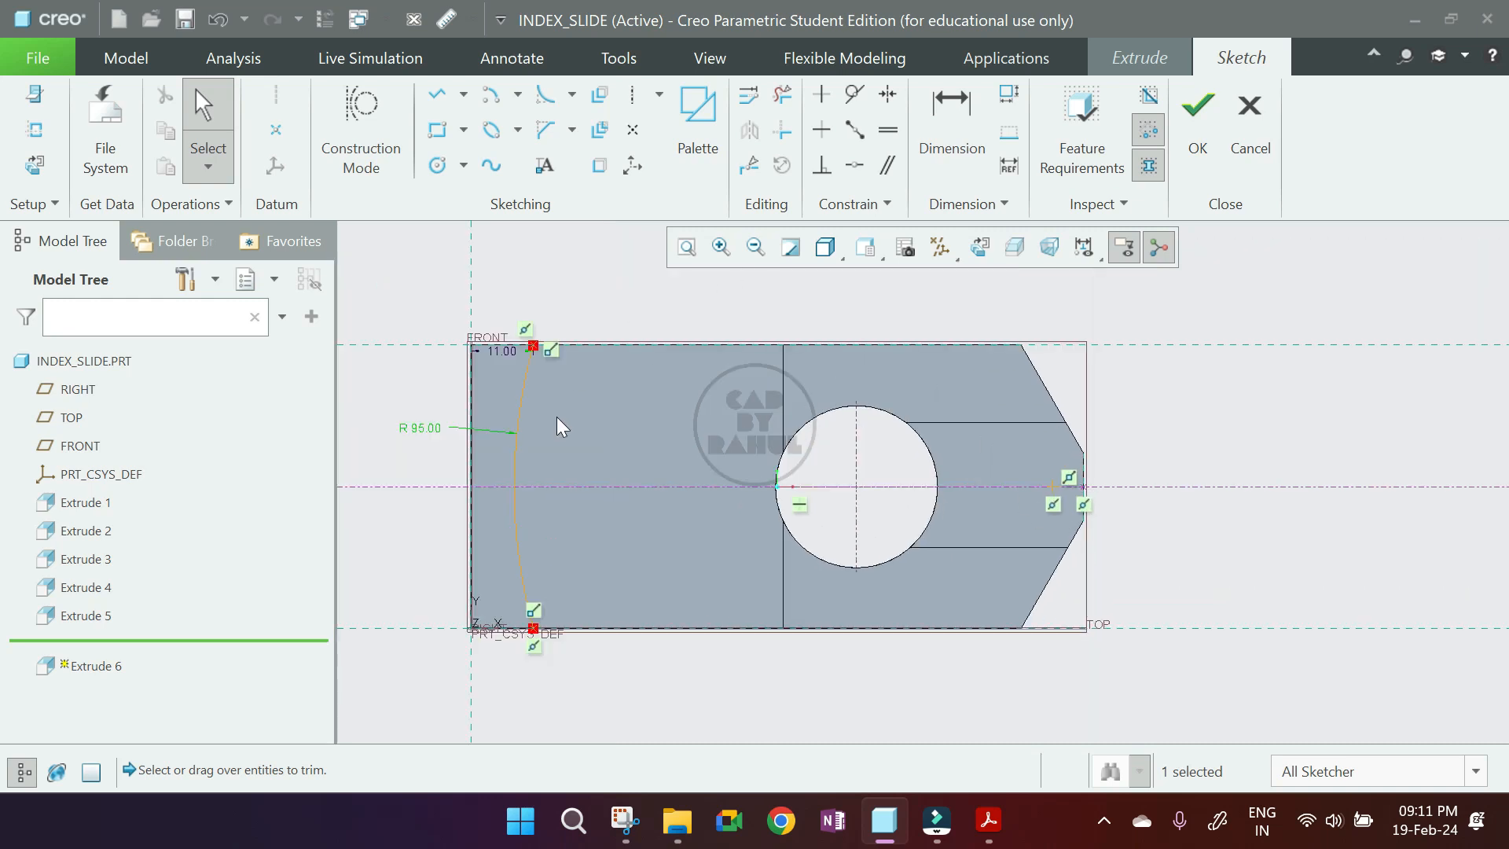
Sketch a second centre-and-ends arc of about 76.8 mm radius, sharing the 95 mm arc's centre and spanning the block's long edges.
{"action": "left_click", "coordinate": [514, 97]}
{"action": "left_click", "coordinate": [559, 159]}
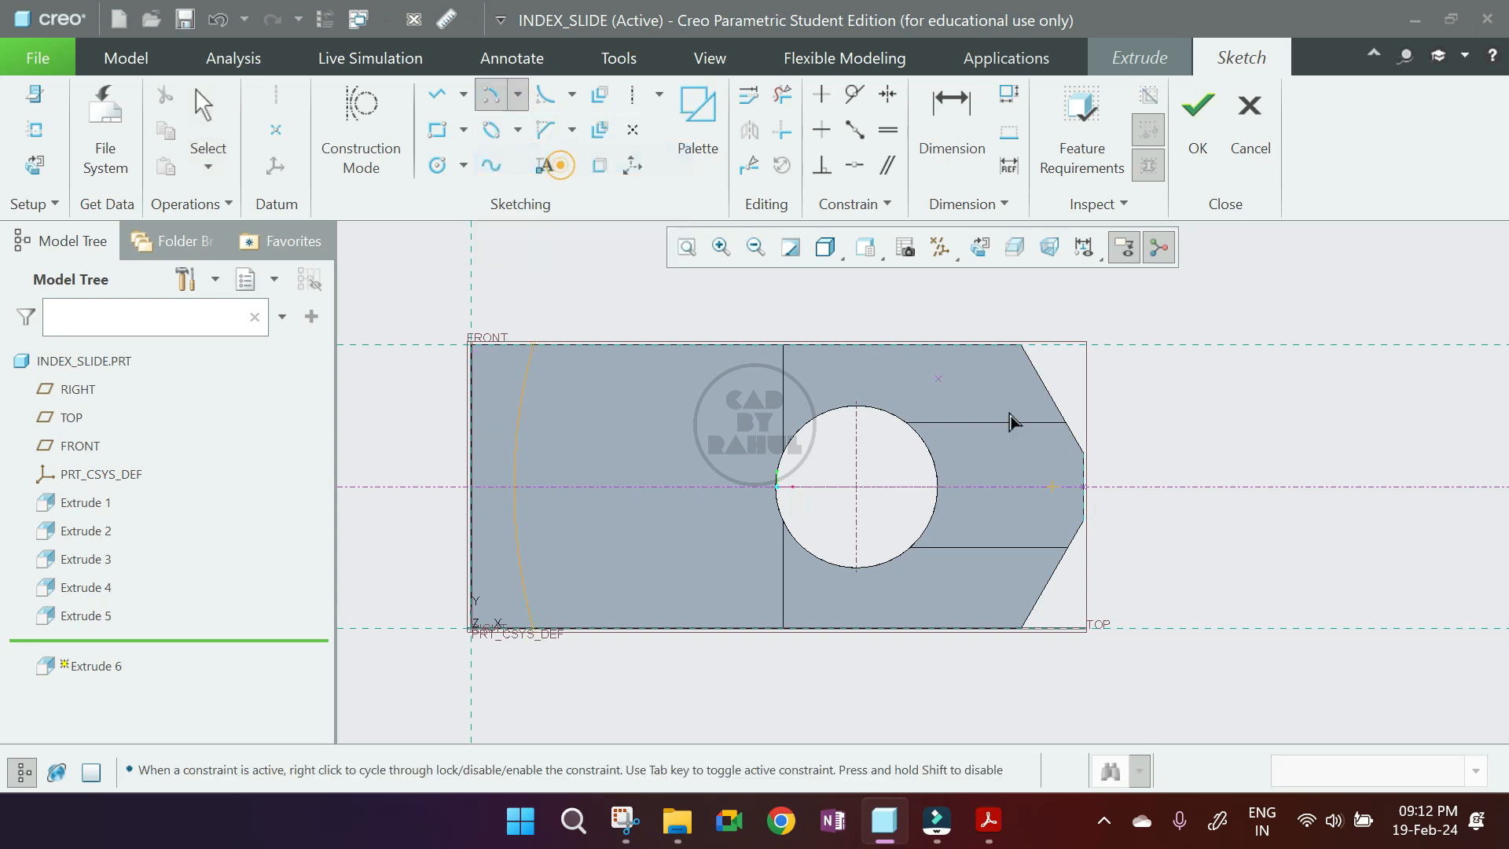
{"action": "left_click", "coordinate": [1052, 486]}
{"action": "left_click", "coordinate": [651, 348]}
{"action": "left_click", "coordinate": [613, 627]}
{"action": "middle_click", "coordinate": [698, 656]}
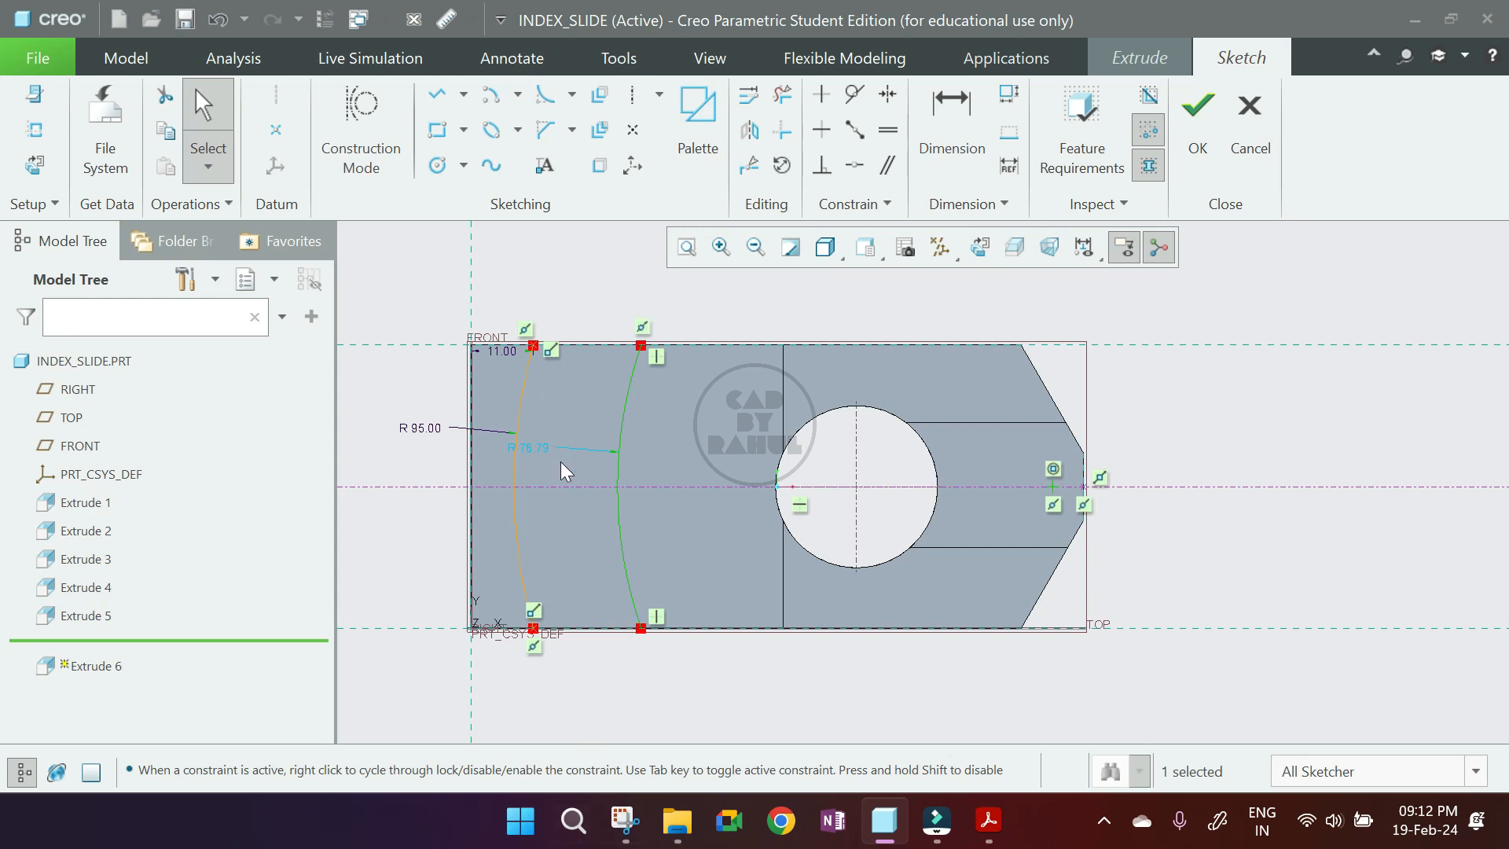
Set the second arc's radius to 70 mm.
{"action": "double_click", "coordinate": [536, 446]}
{"action": "type", "text": "70"}
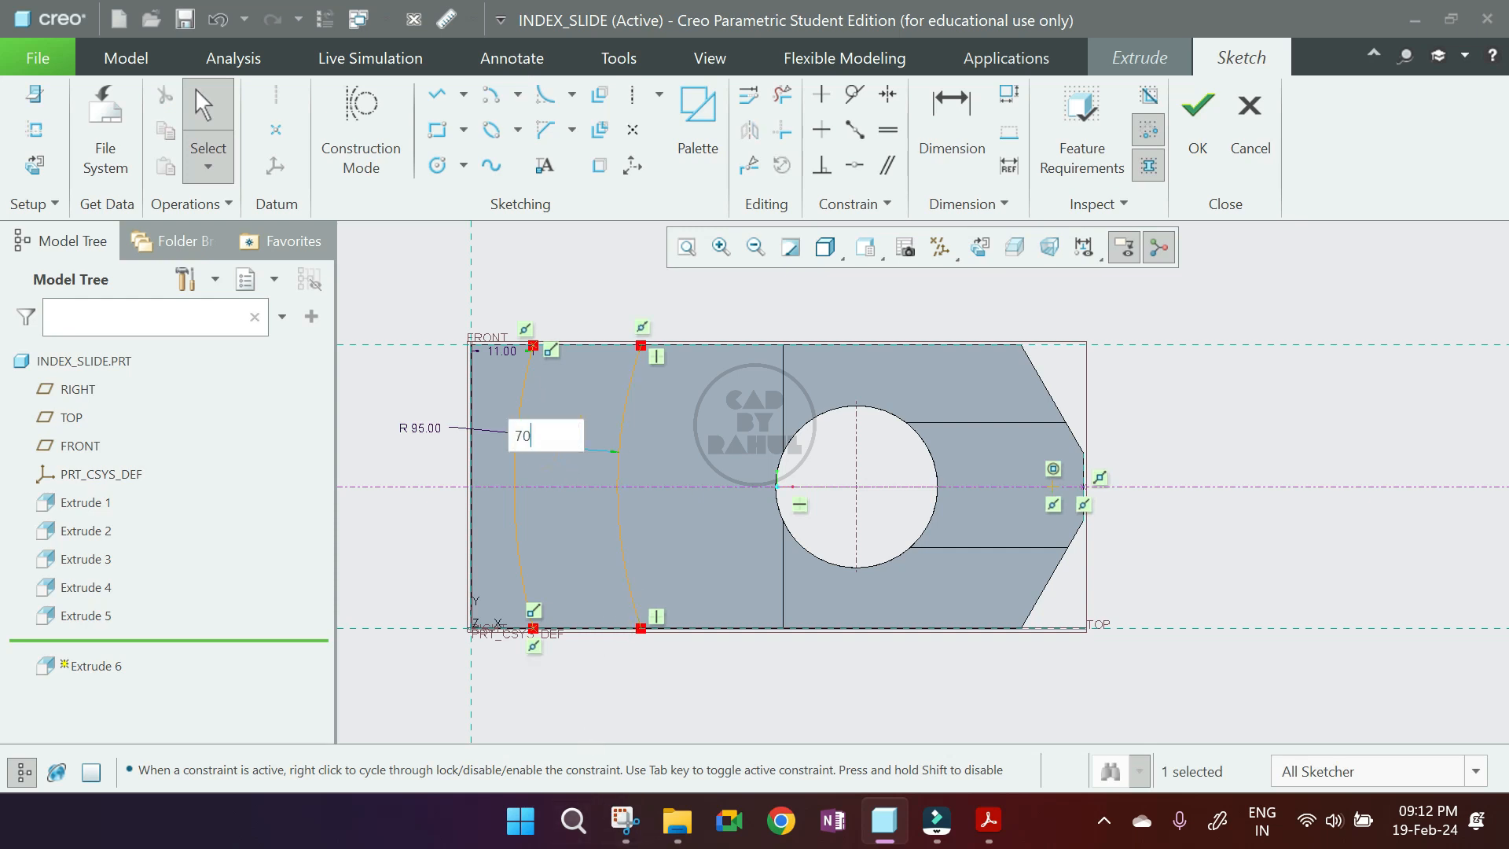
{"action": "key", "text": "Return"}
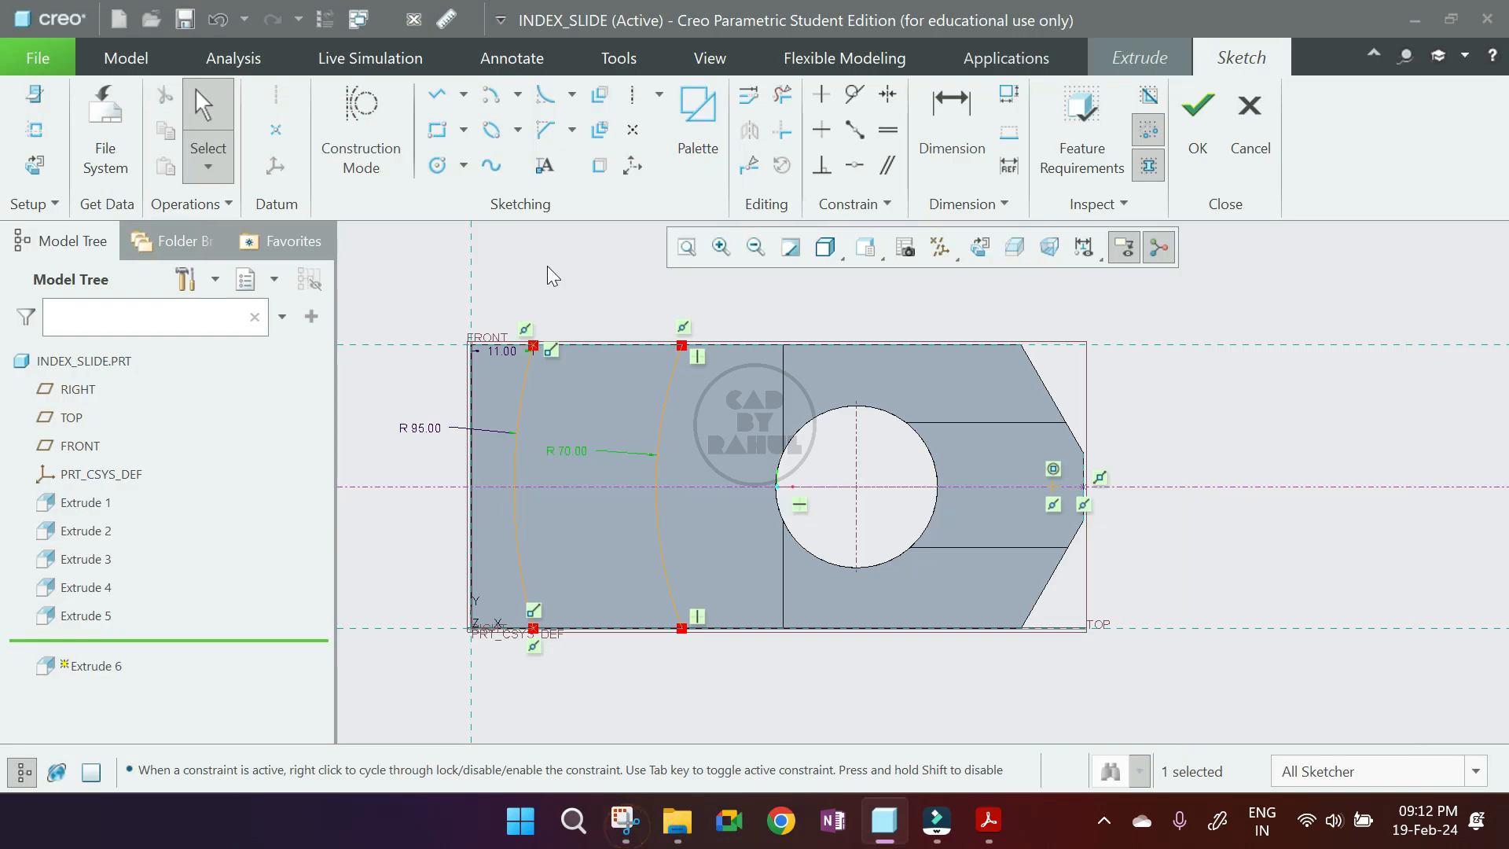
Close the slot profile with straight lines joining the two arcs' ends along both long edges, and accept the sketch.
{"action": "left_click", "coordinate": [437, 96]}
{"action": "left_click", "coordinate": [541, 360]}
{"action": "middle_click", "coordinate": [723, 311]}
{"action": "left_click", "coordinate": [542, 633]}
{"action": "left_click", "coordinate": [682, 628]}
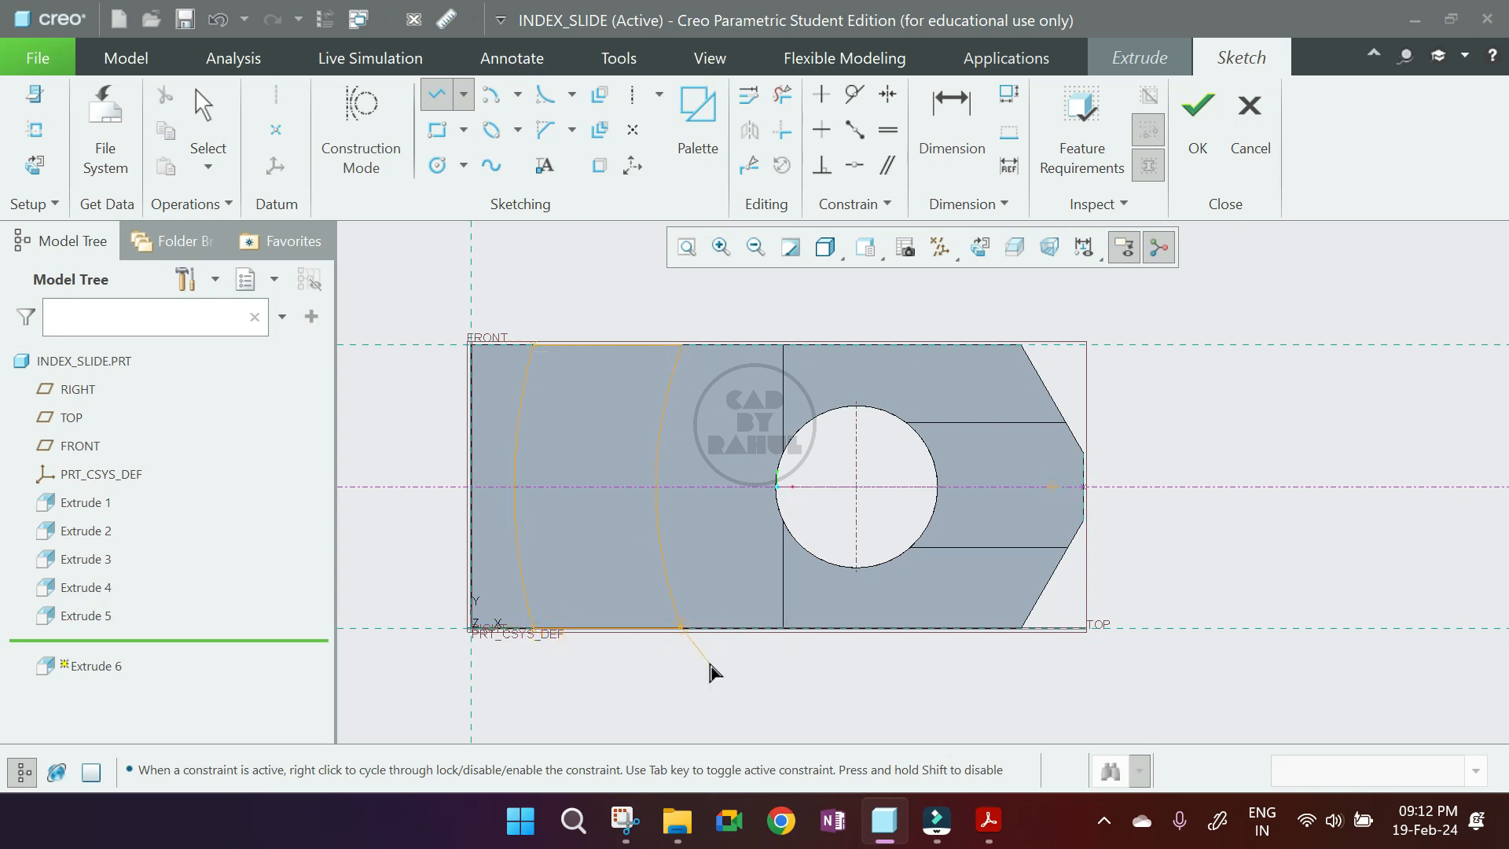
{"action": "middle_click", "coordinate": [708, 660]}
{"action": "middle_click", "coordinate": [700, 656]}
{"action": "scroll", "coordinate": [498, 649], "scroll_direction": "down", "scroll_amount": 2}
{"action": "left_click", "coordinate": [1183, 132]}
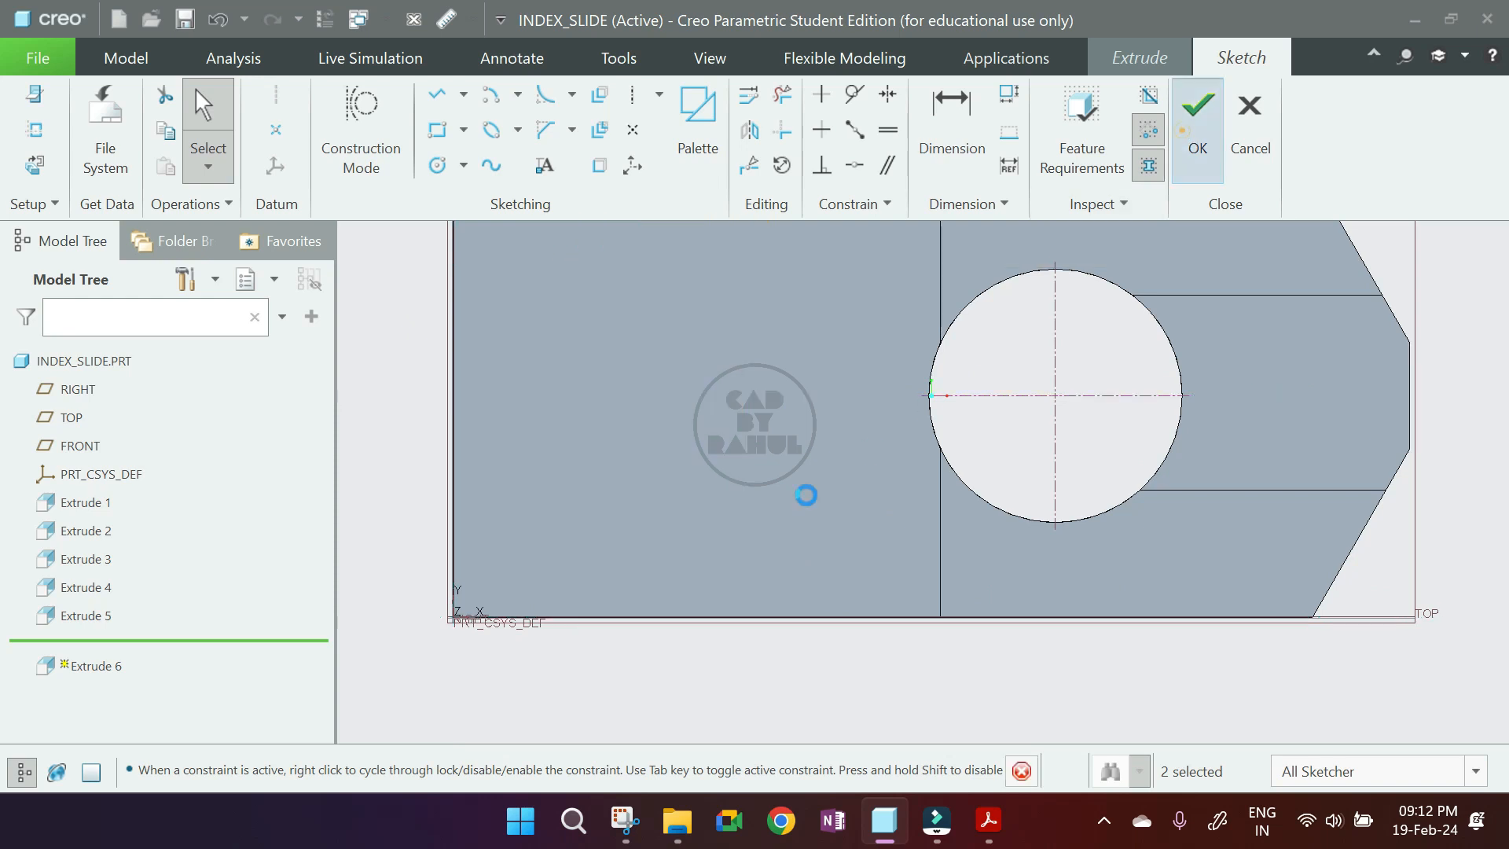
Direct the extruded cut down into the block, set its depth, and complete the curved slot.
{"action": "scroll", "coordinate": [719, 560], "scroll_direction": "up", "scroll_amount": 4}
{"action": "mouse_move", "coordinate": [719, 562]}
{"action": "middle_mouse_down"}
{"action": "mouse_move", "coordinate": [720, 454]}
{"action": "mouse_move", "coordinate": [671, 391]}
{"action": "middle_mouse_up"}
{"action": "left_click_drag", "start_coordinate": [693, 298], "coordinate": [688, 457]}
{"action": "double_click", "coordinate": [288, 116]}
{"action": "type", "text": "y"}
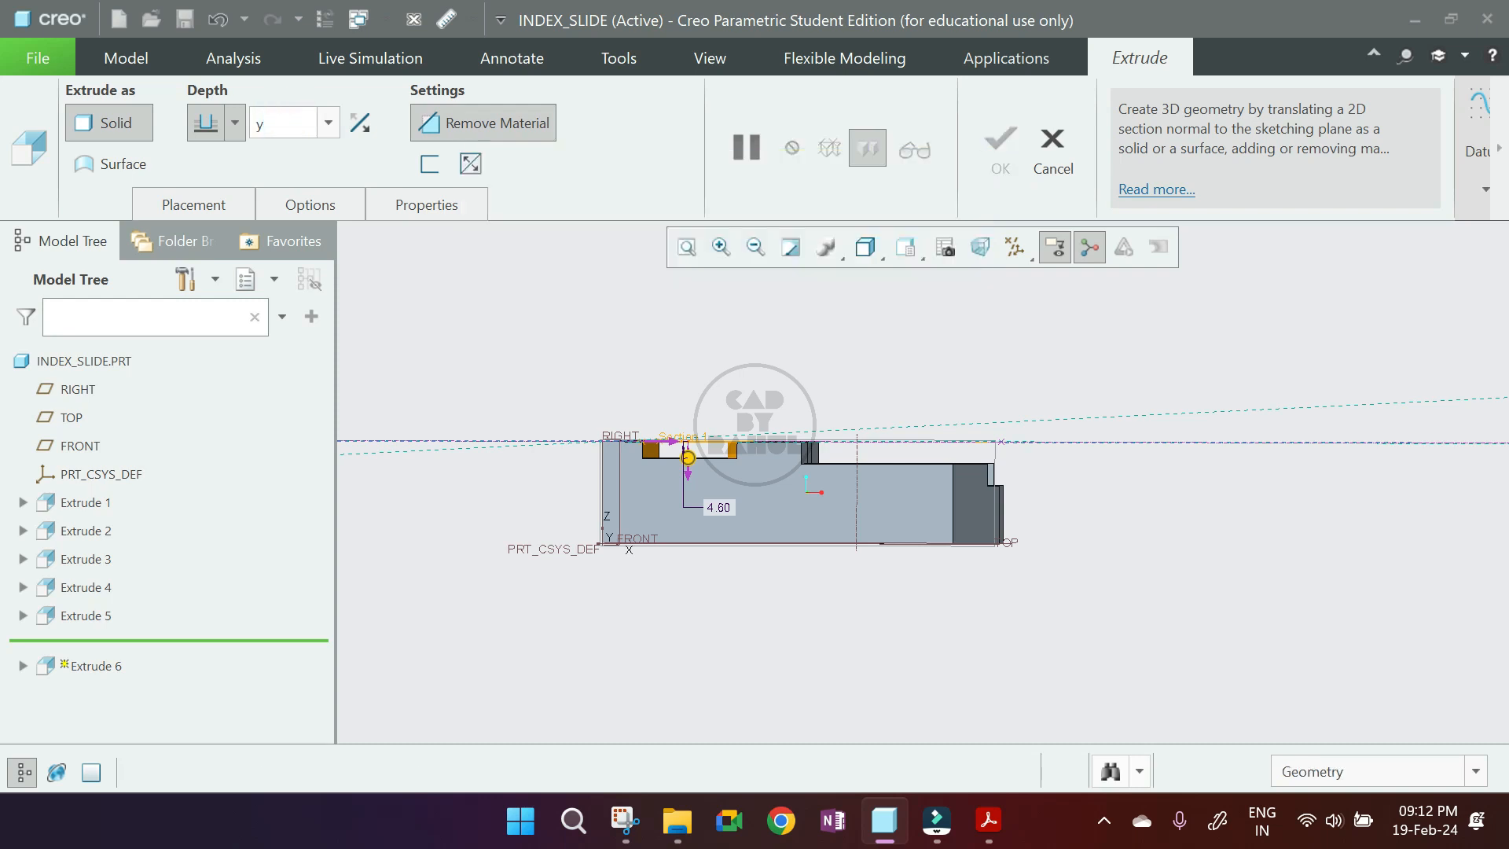
{"action": "key", "text": "Return"}
{"action": "middle_click_drag", "start_coordinate": [591, 409], "coordinate": [572, 489]}
{"action": "middle_click", "coordinate": [966, 319]}
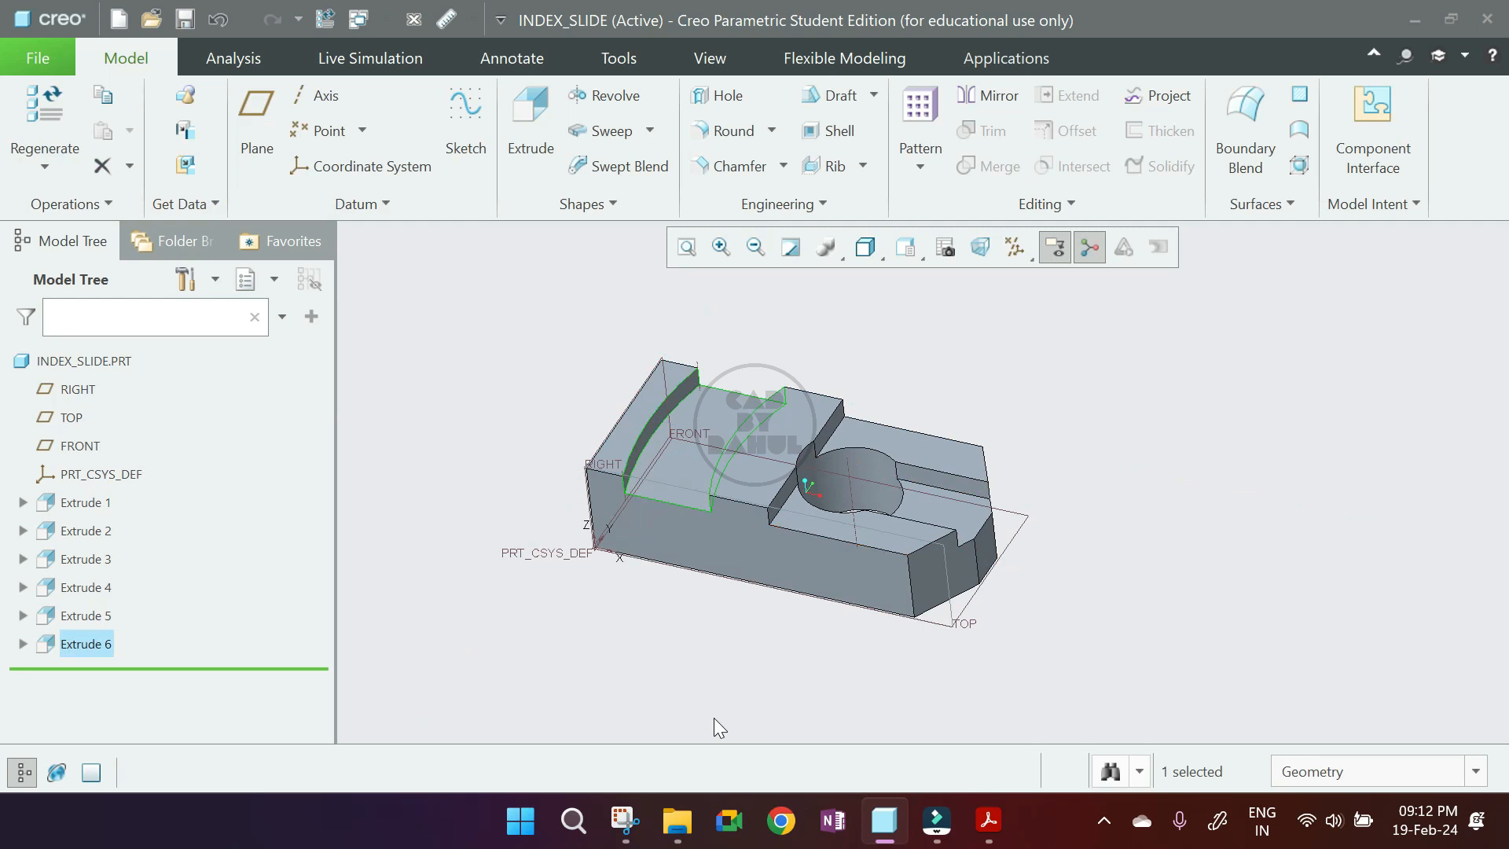
Switch to the drawing in Snipping Tool and circle the two-hole diameter callout, the holes and the R82 dimension.
{"action": "left_click", "coordinate": [619, 834]}
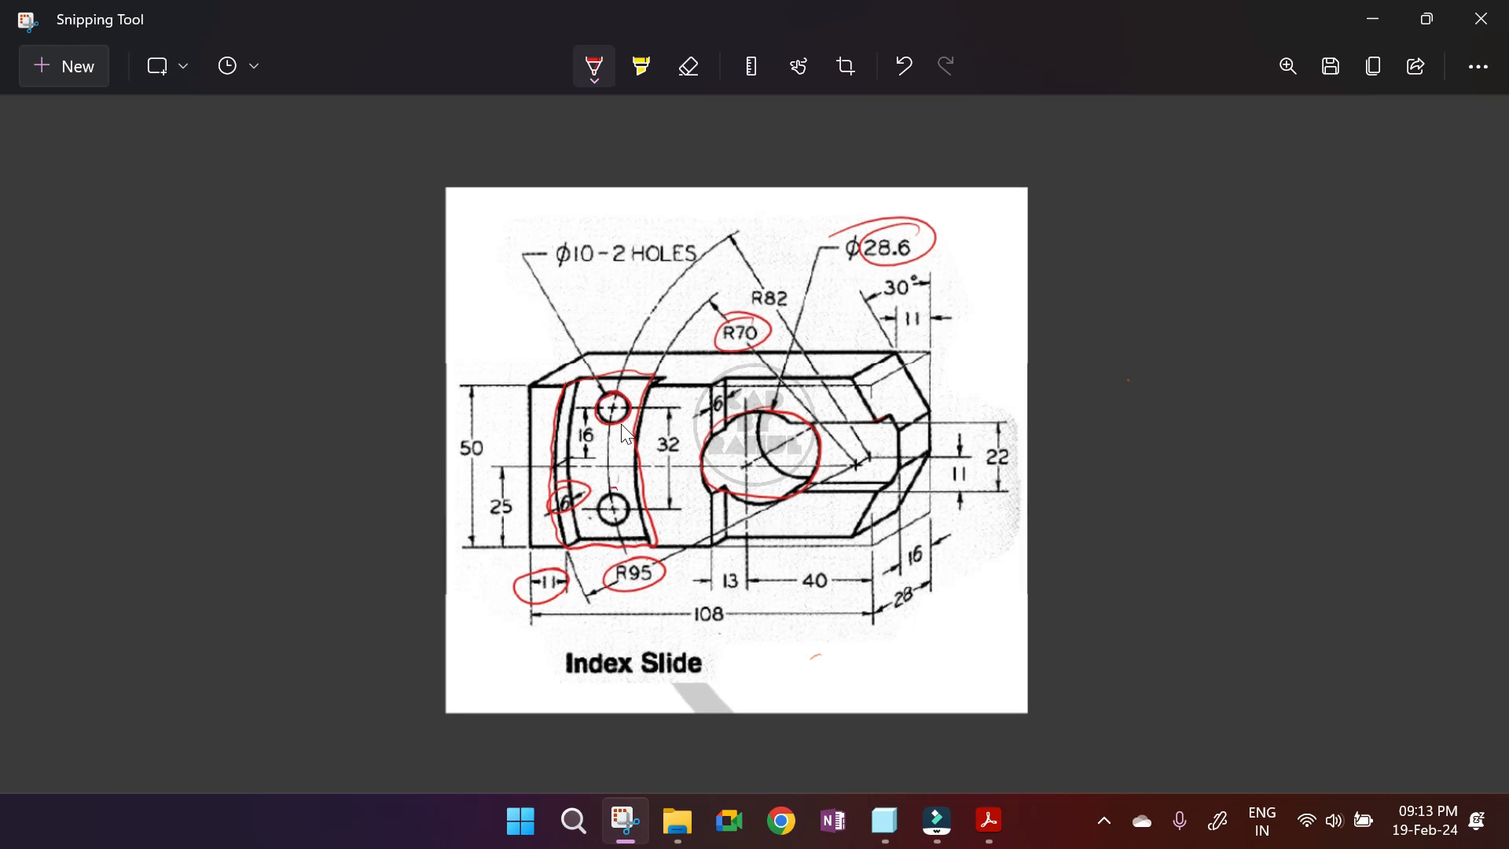
{"action": "left_click_drag", "start_coordinate": [614, 233], "coordinate": [561, 253]}
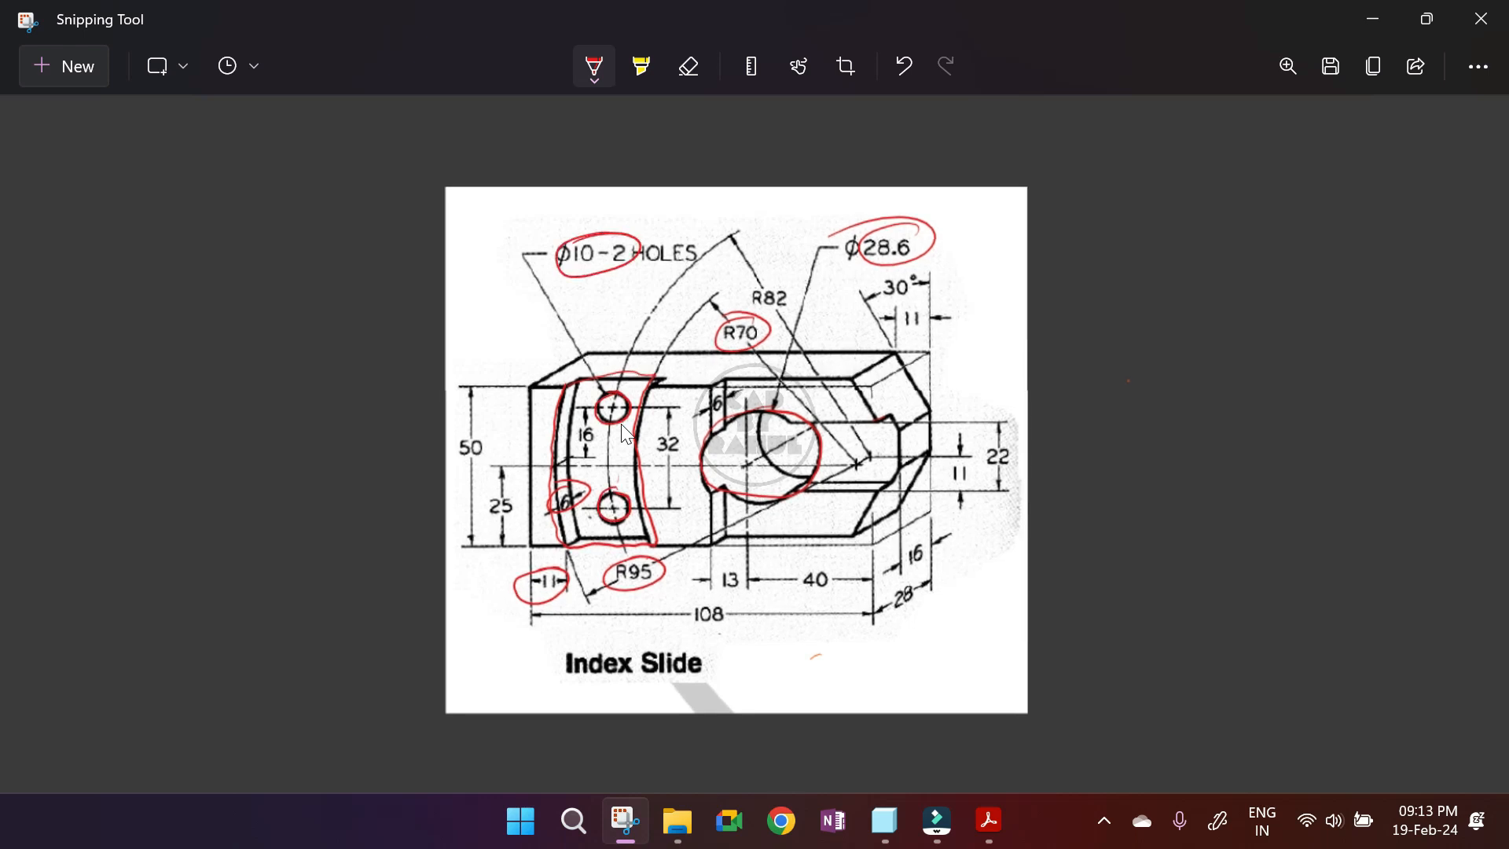
{"action": "left_click_drag", "start_coordinate": [790, 281], "coordinate": [751, 306]}
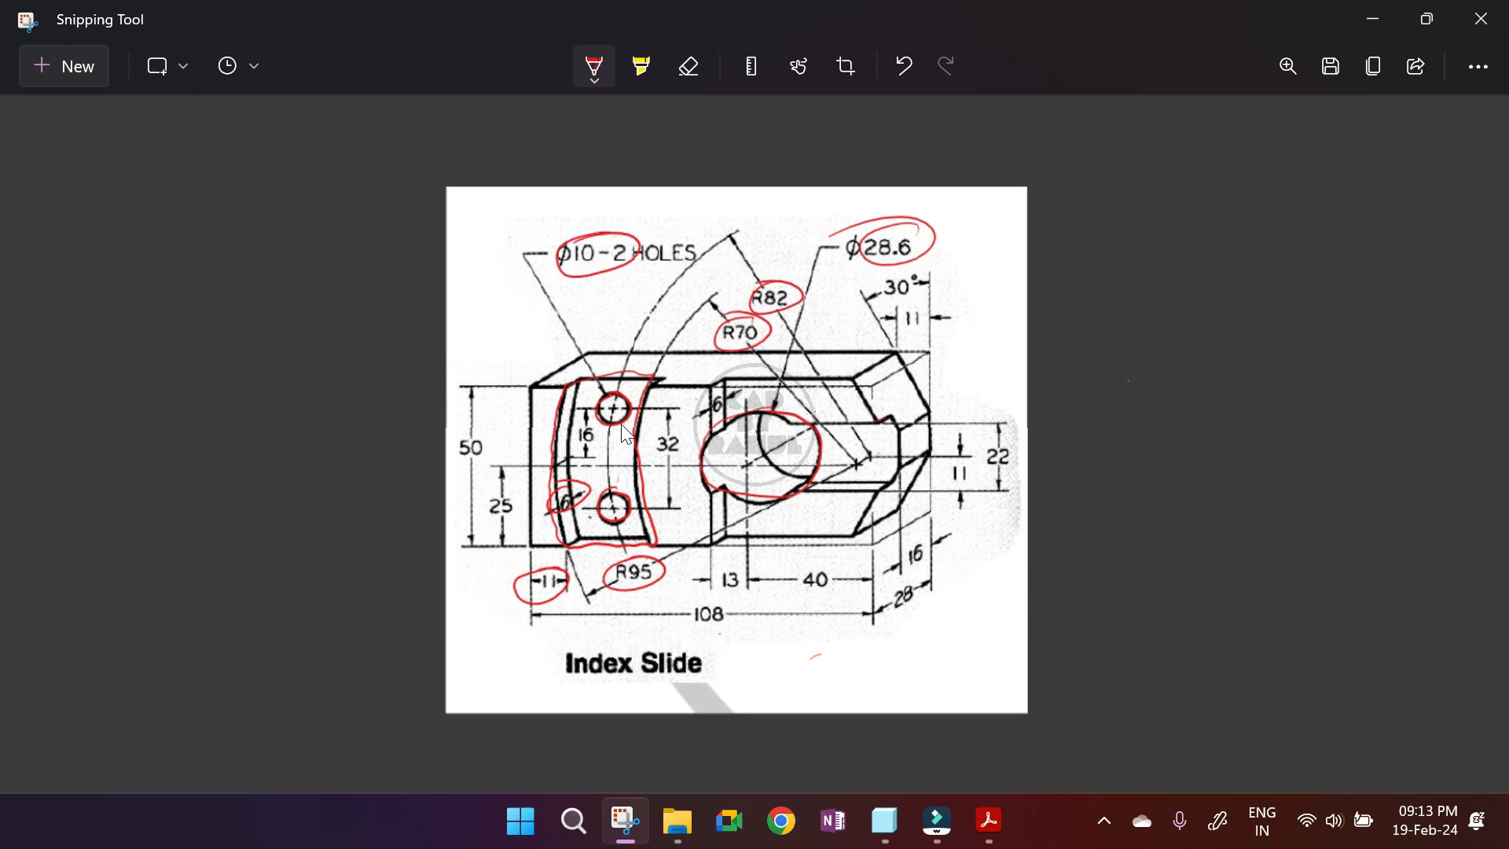
{"action": "left_click", "coordinate": [1374, 19]}
Start an Extrude sketch on the curved slot's floor in Creo and add the slot's 95 mm arc wall as a sketch reference.
{"action": "middle_click_drag", "start_coordinate": [894, 568], "coordinate": [863, 556]}
{"action": "left_click", "coordinate": [366, 540]}
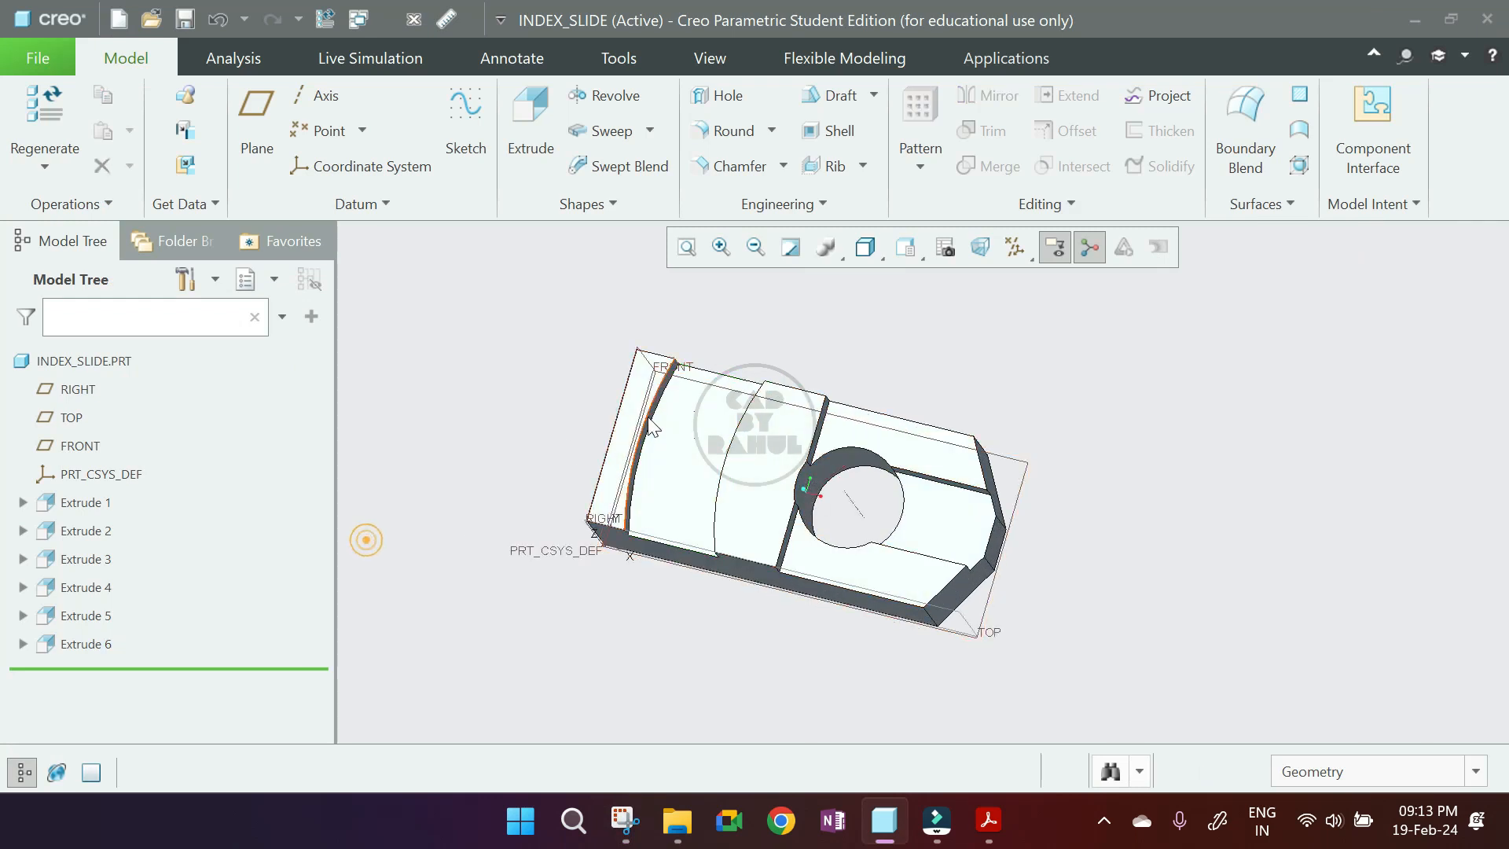
{"action": "scroll", "coordinate": [652, 420], "scroll_direction": "down", "scroll_amount": 3}
{"action": "left_click", "coordinate": [530, 126]}
{"action": "left_click", "coordinate": [778, 385]}
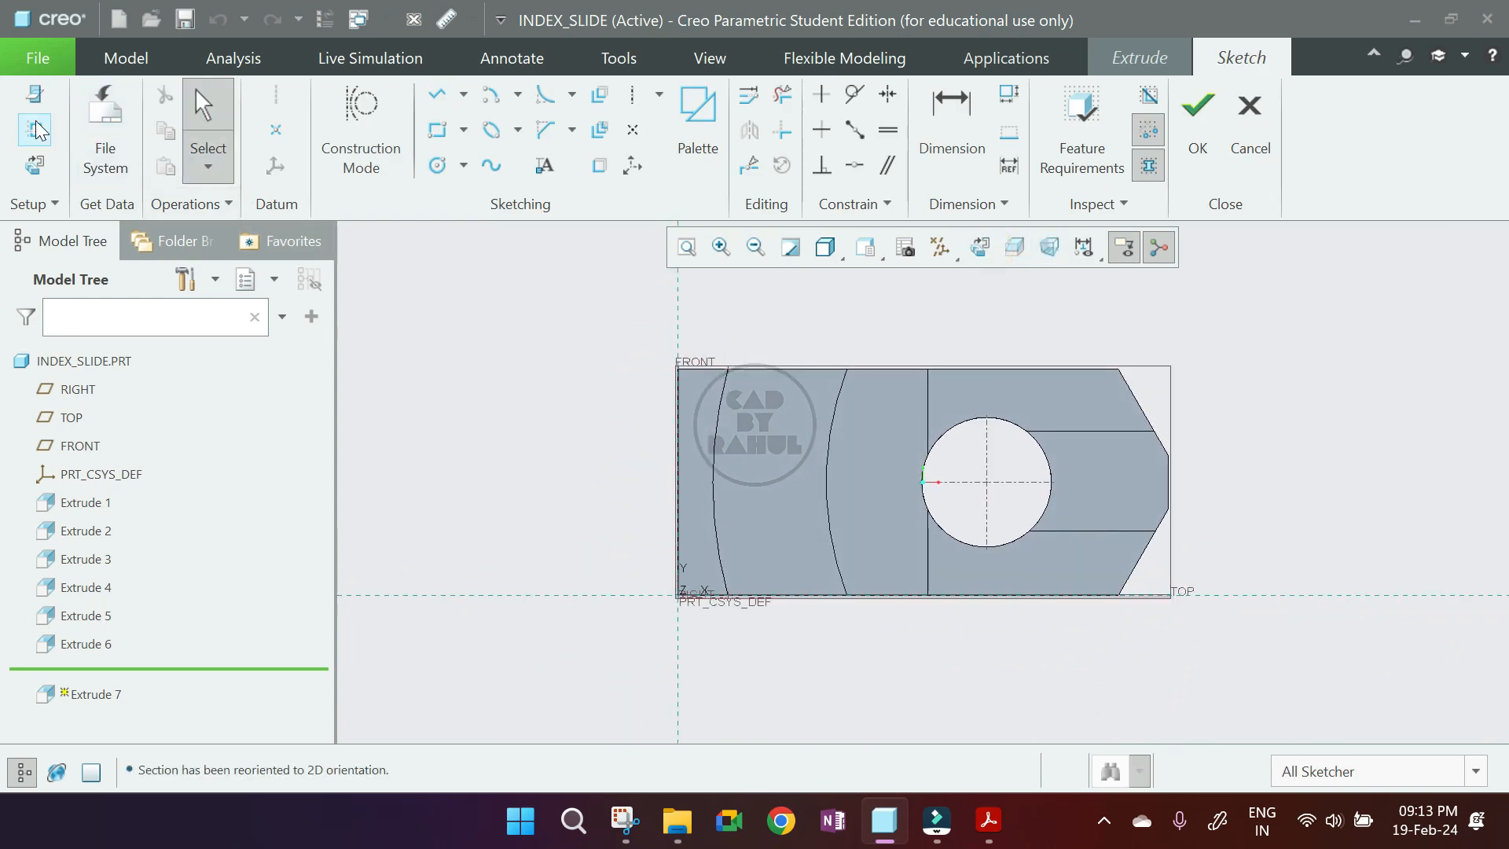
{"action": "left_click", "coordinate": [36, 122]}
{"action": "left_click", "coordinate": [717, 420]}
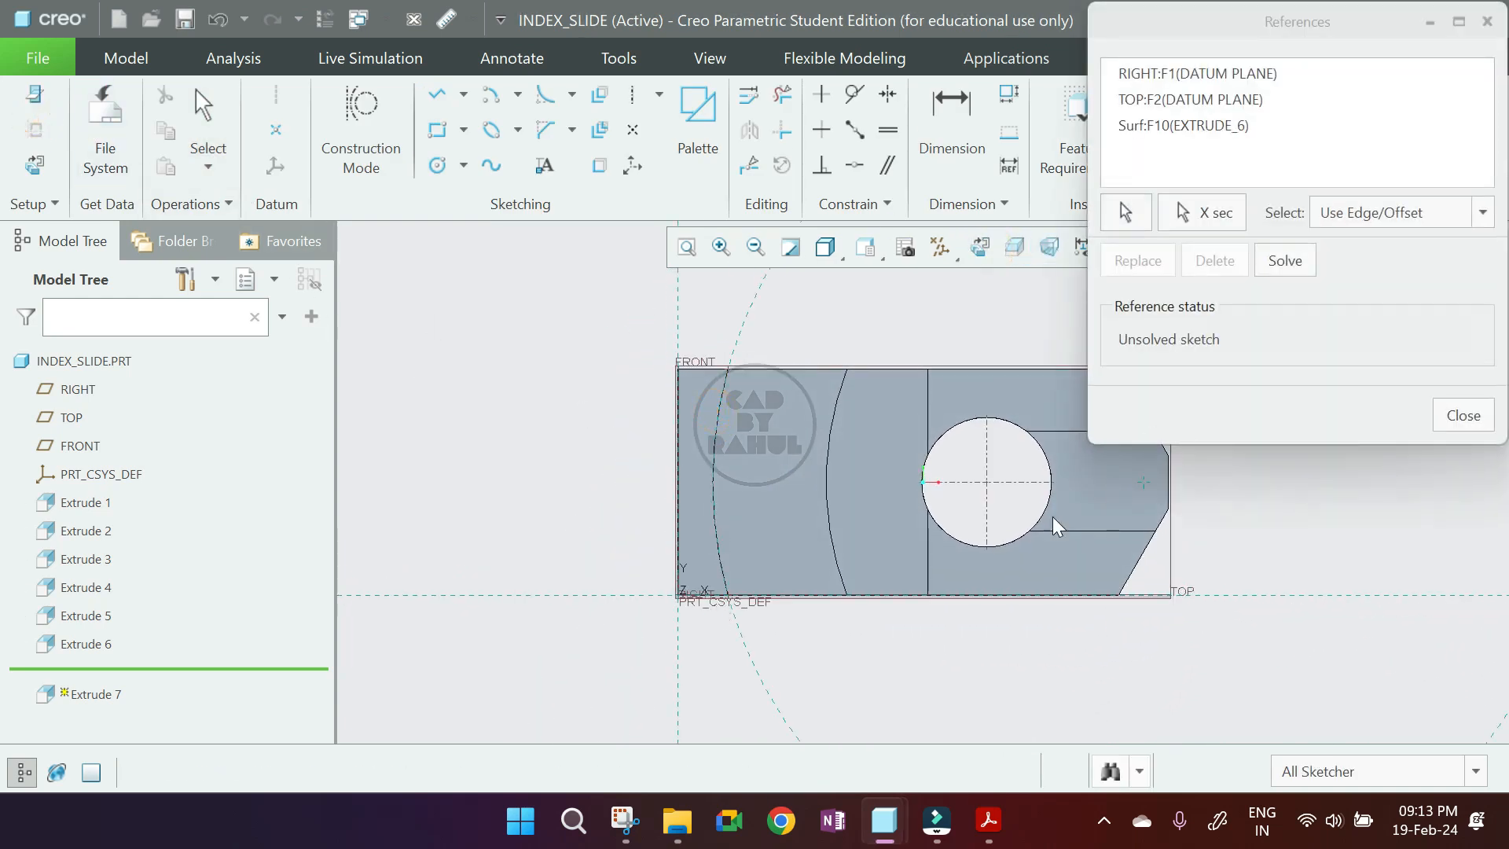
{"action": "middle_click", "coordinate": [975, 538]}
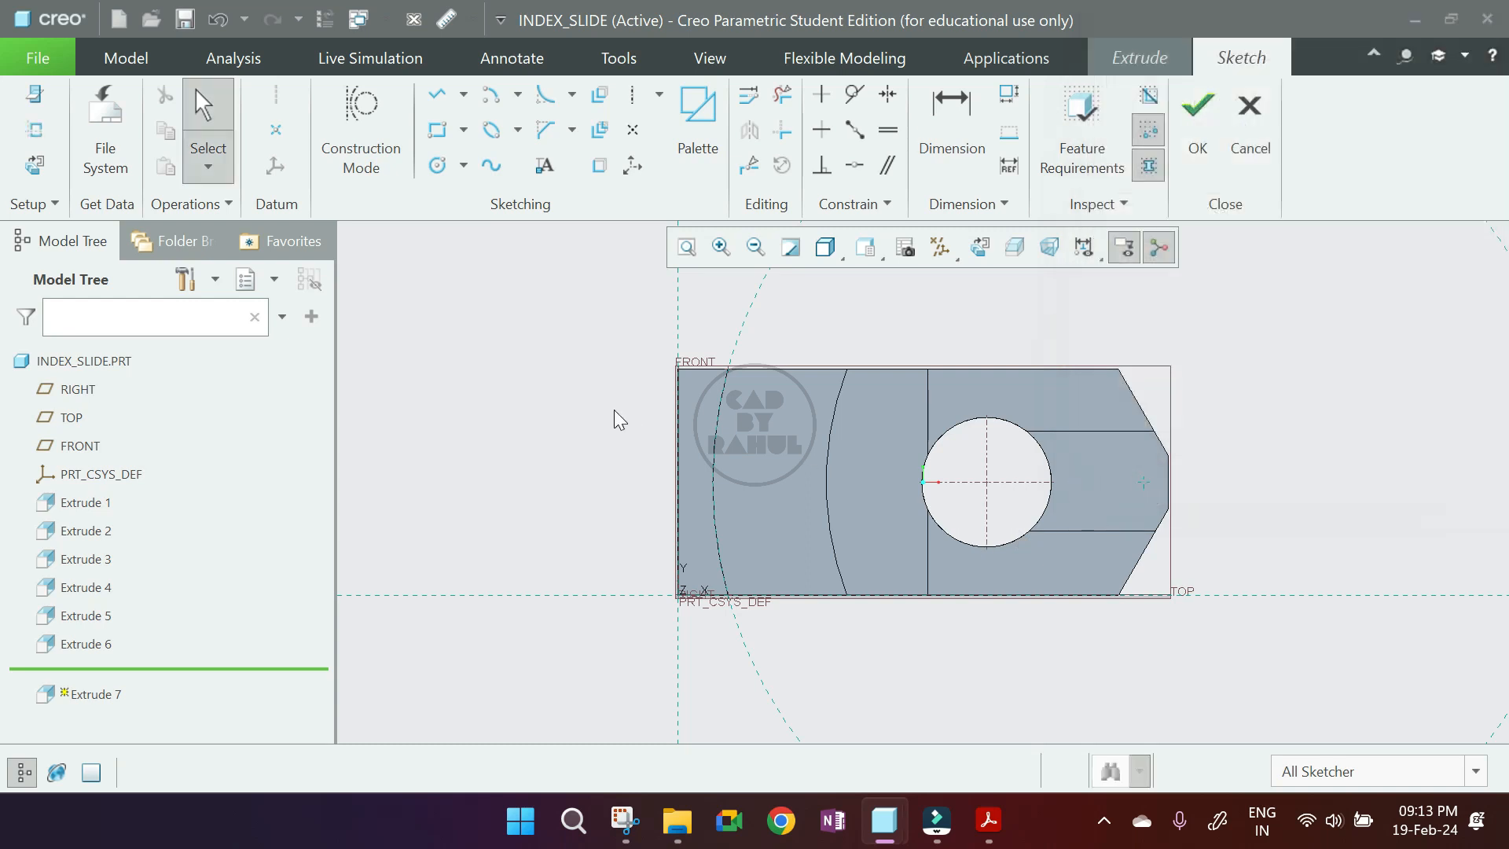
Sketch a construction circle of about 85.2 mm radius centred on the referenced slot arc's centre.
{"action": "left_click", "coordinate": [403, 161]}
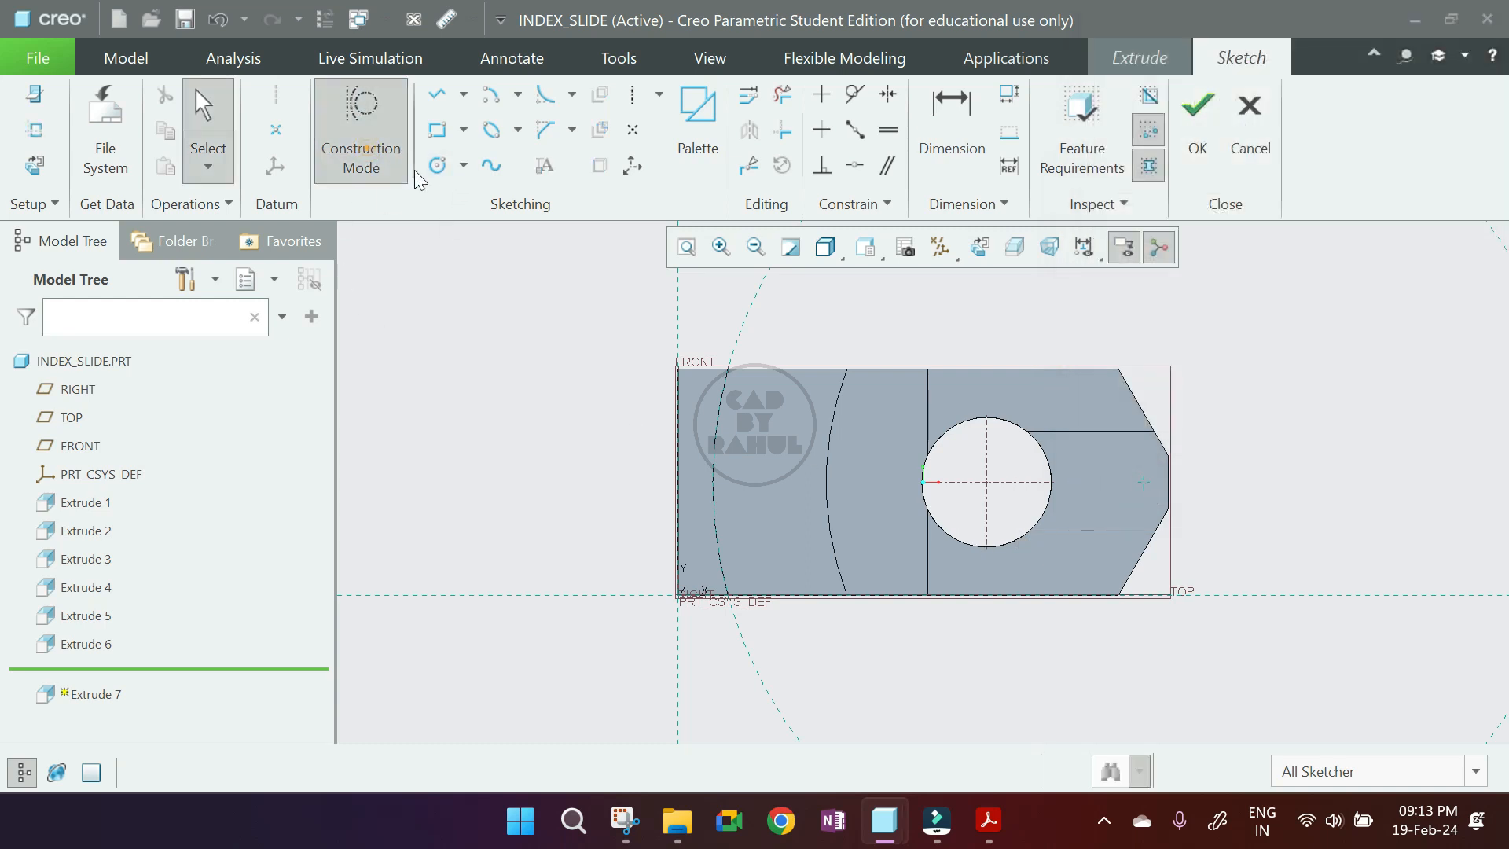
{"action": "left_click", "coordinate": [439, 166]}
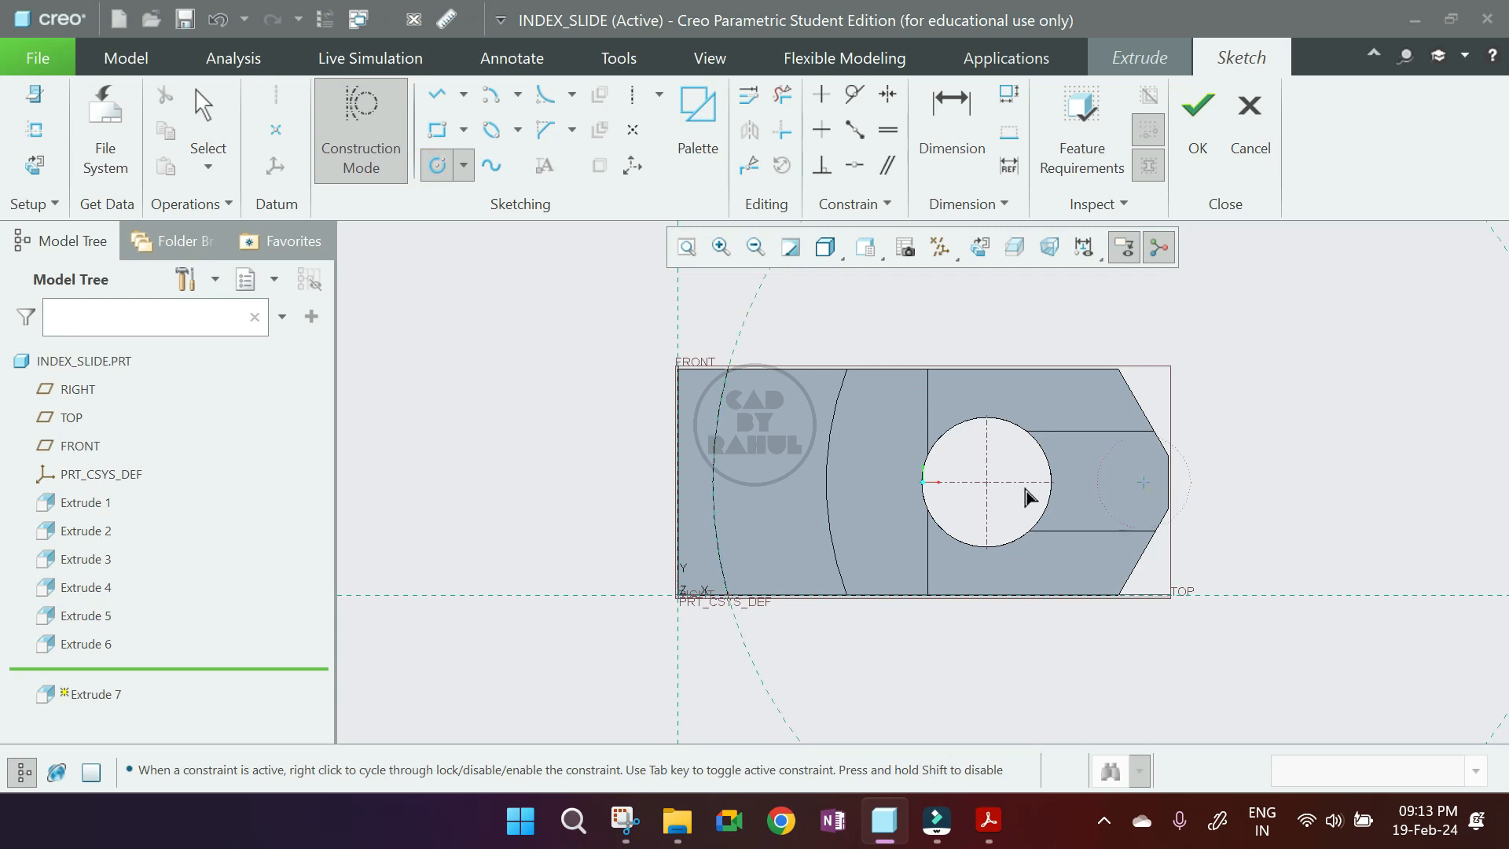
{"action": "left_click", "coordinate": [781, 364]}
{"action": "middle_click", "coordinate": [975, 334]}
{"action": "scroll", "coordinate": [805, 517], "scroll_direction": "up", "scroll_amount": 4}
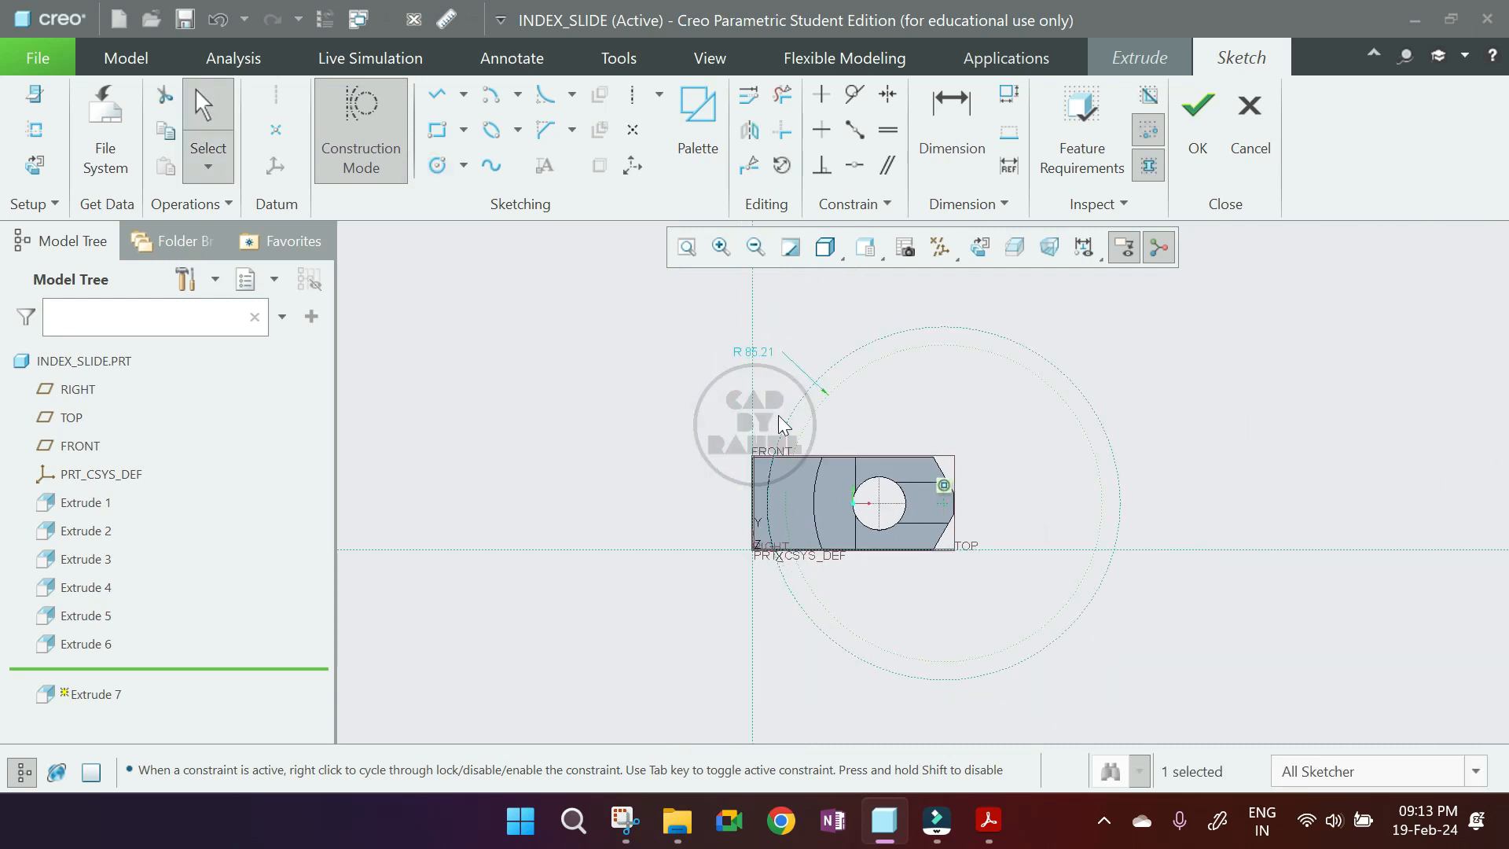
{"action": "scroll", "coordinate": [763, 385], "scroll_direction": "down", "scroll_amount": 2}
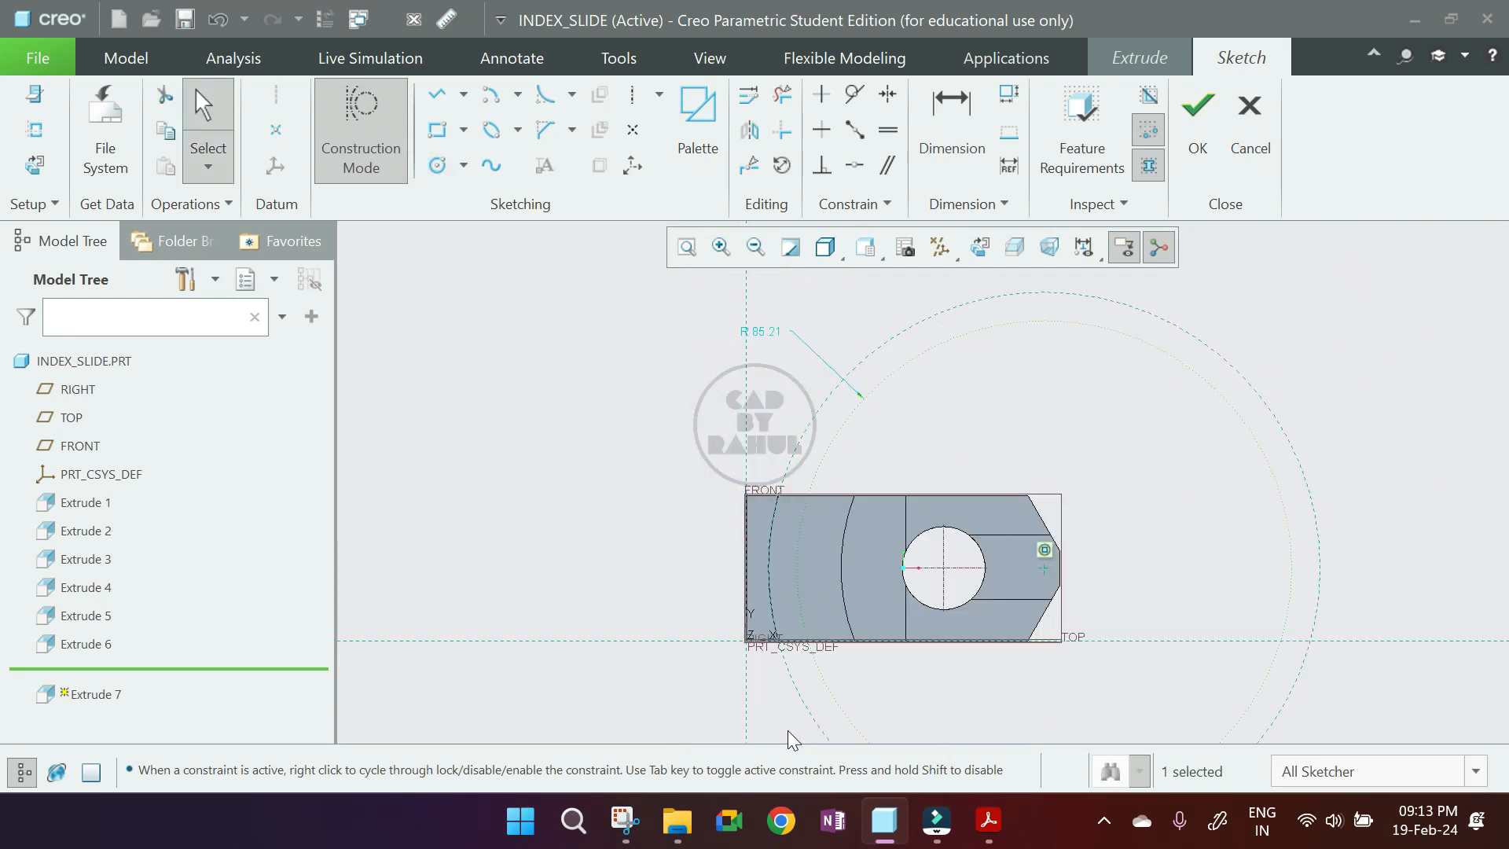
Set the construction circle's radius to 82 mm.
{"action": "double_click", "coordinate": [776, 334]}
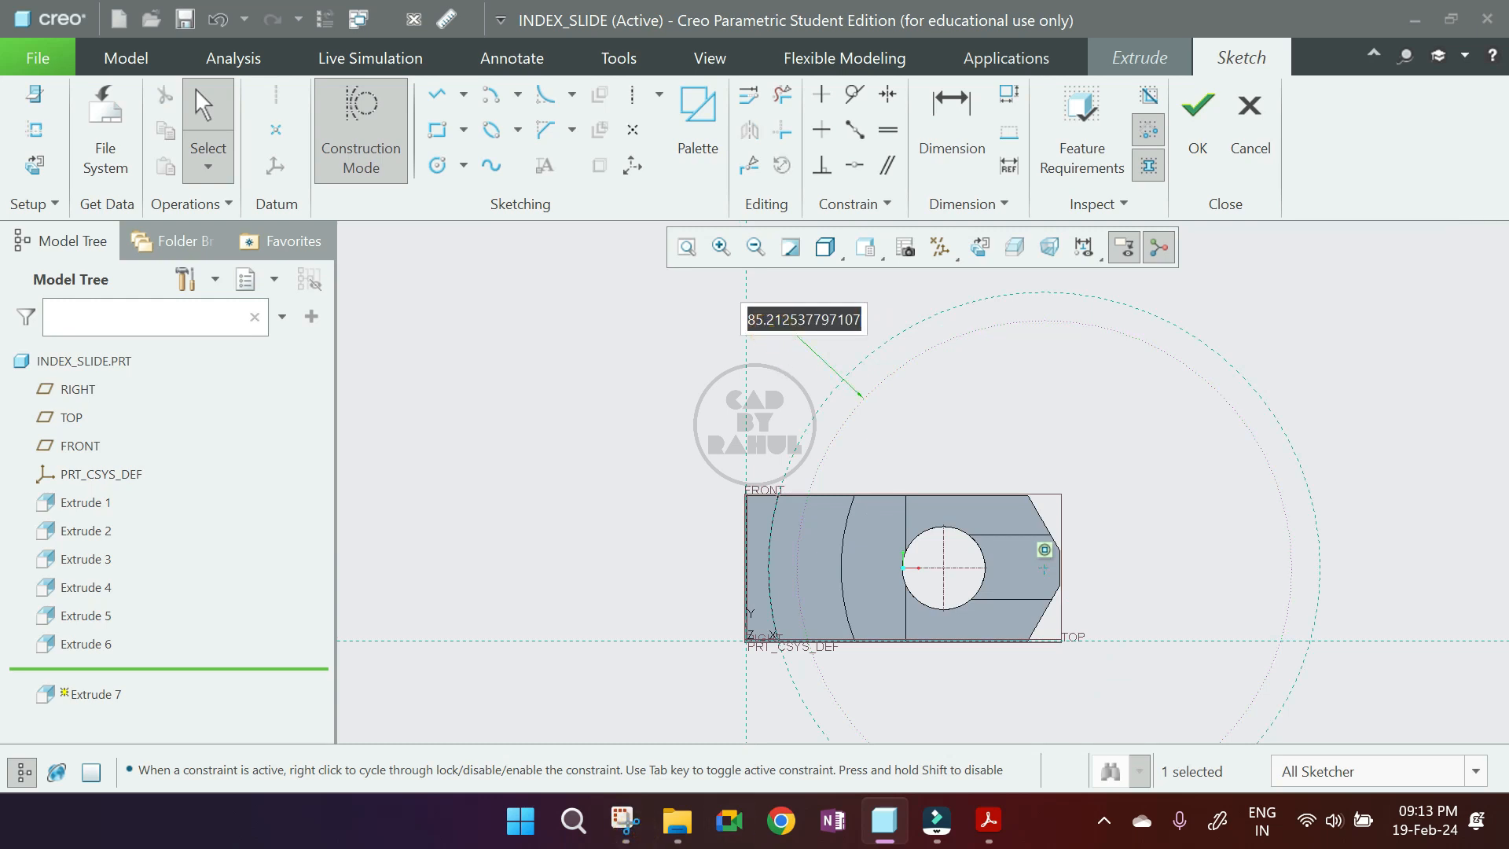
{"action": "type", "text": "82"}
{"action": "key", "text": "Return"}
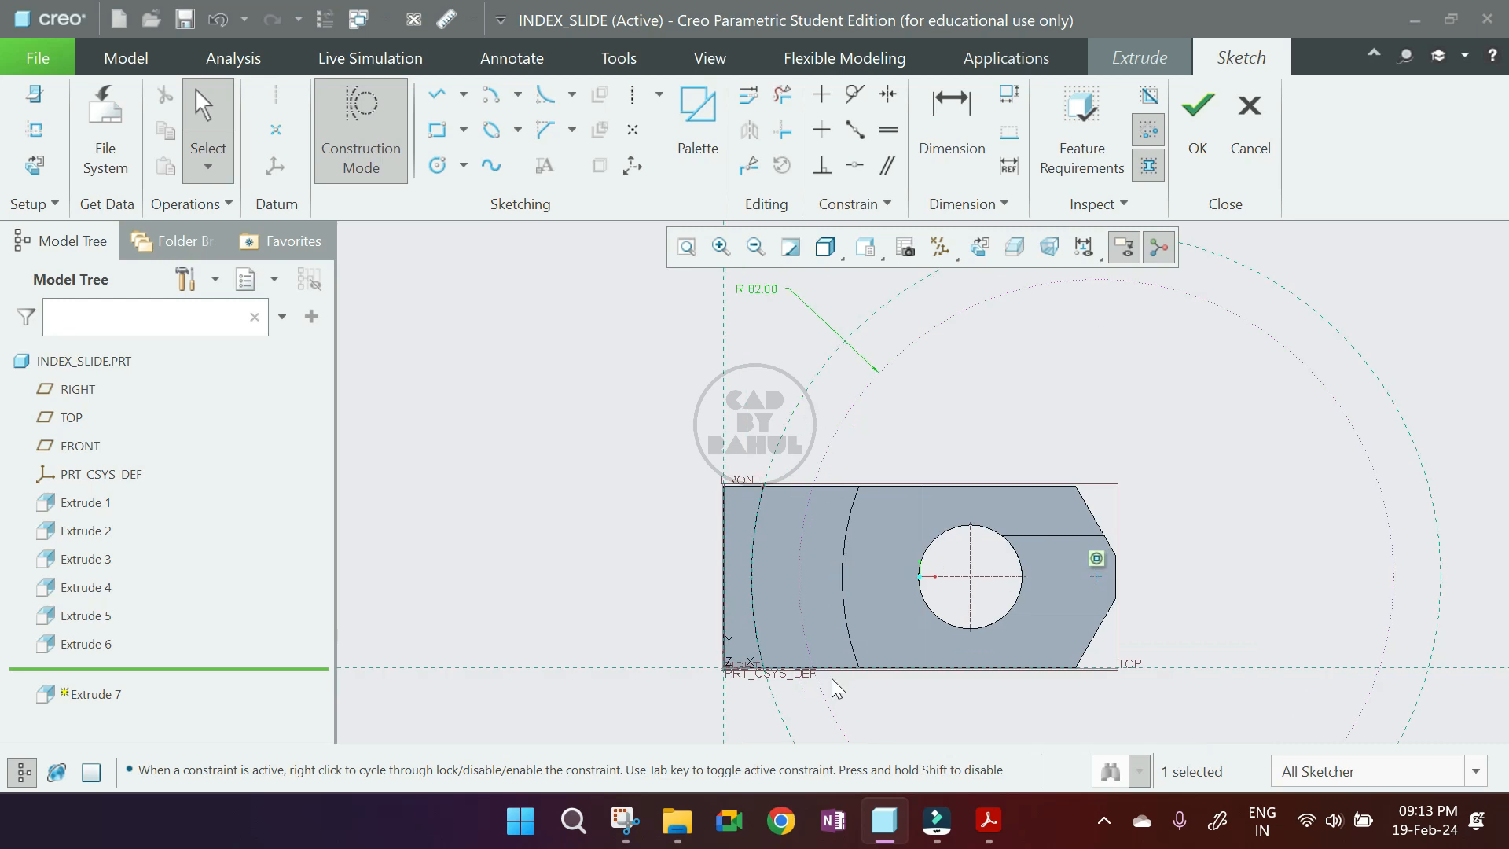
Add a horizontal centreline through the construction circle's centre.
{"action": "scroll", "coordinate": [794, 554], "scroll_direction": "down", "scroll_amount": 2}
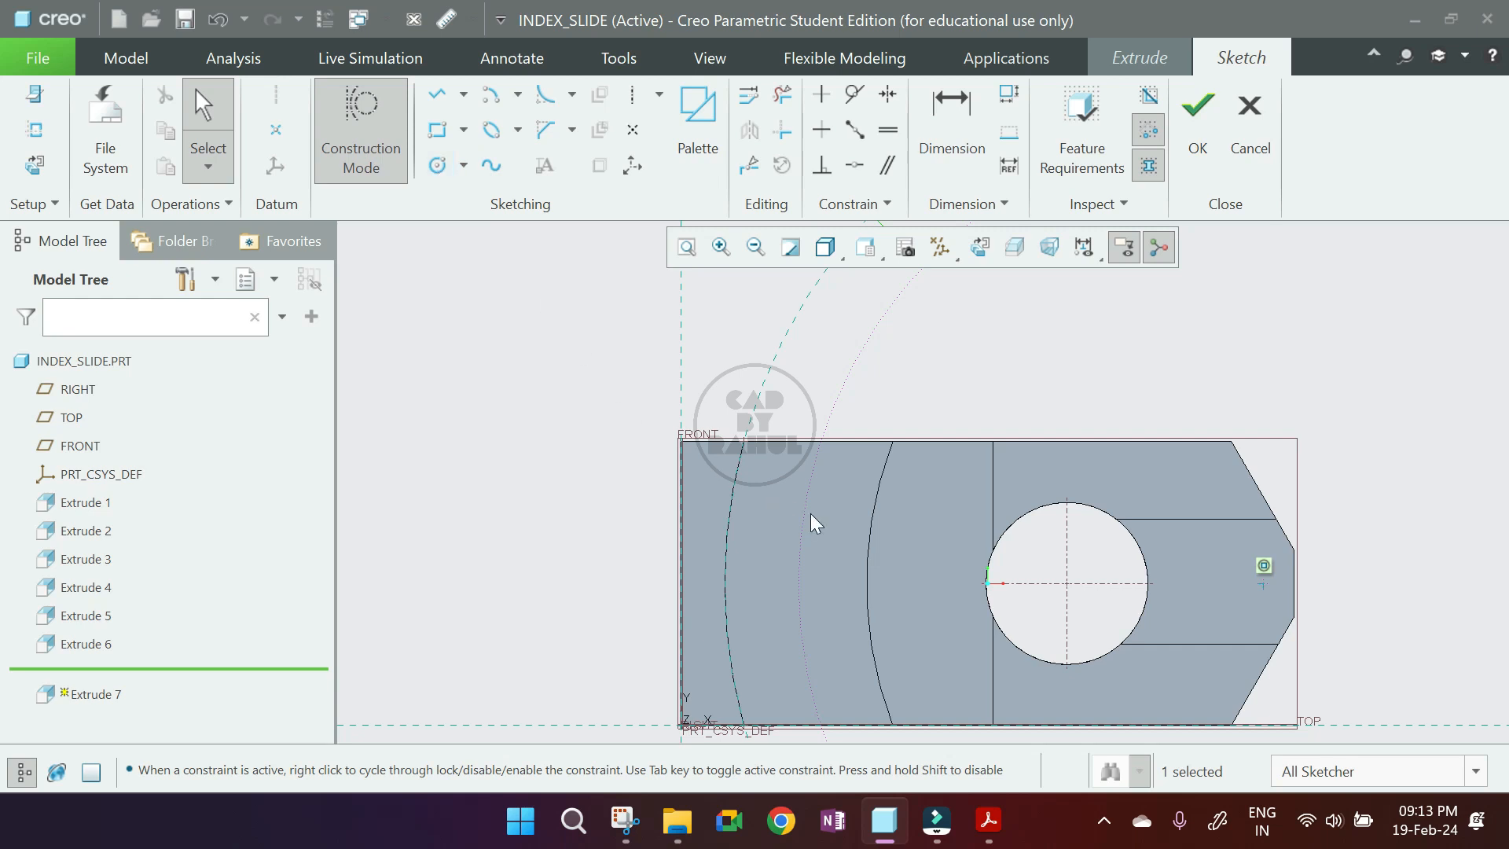
{"action": "left_click", "coordinate": [35, 131]}
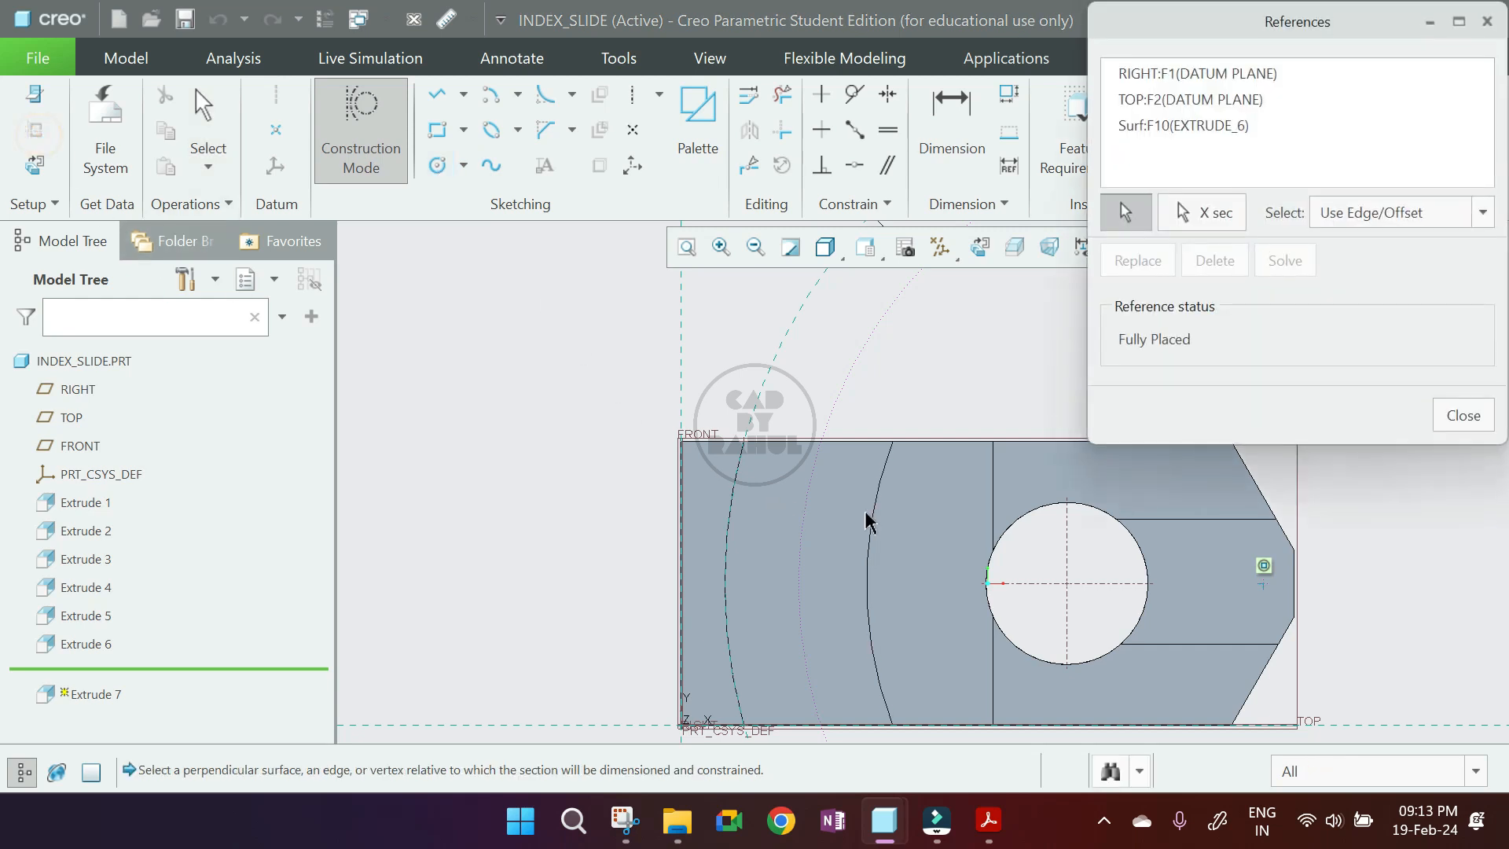
{"action": "middle_click", "coordinate": [747, 498]}
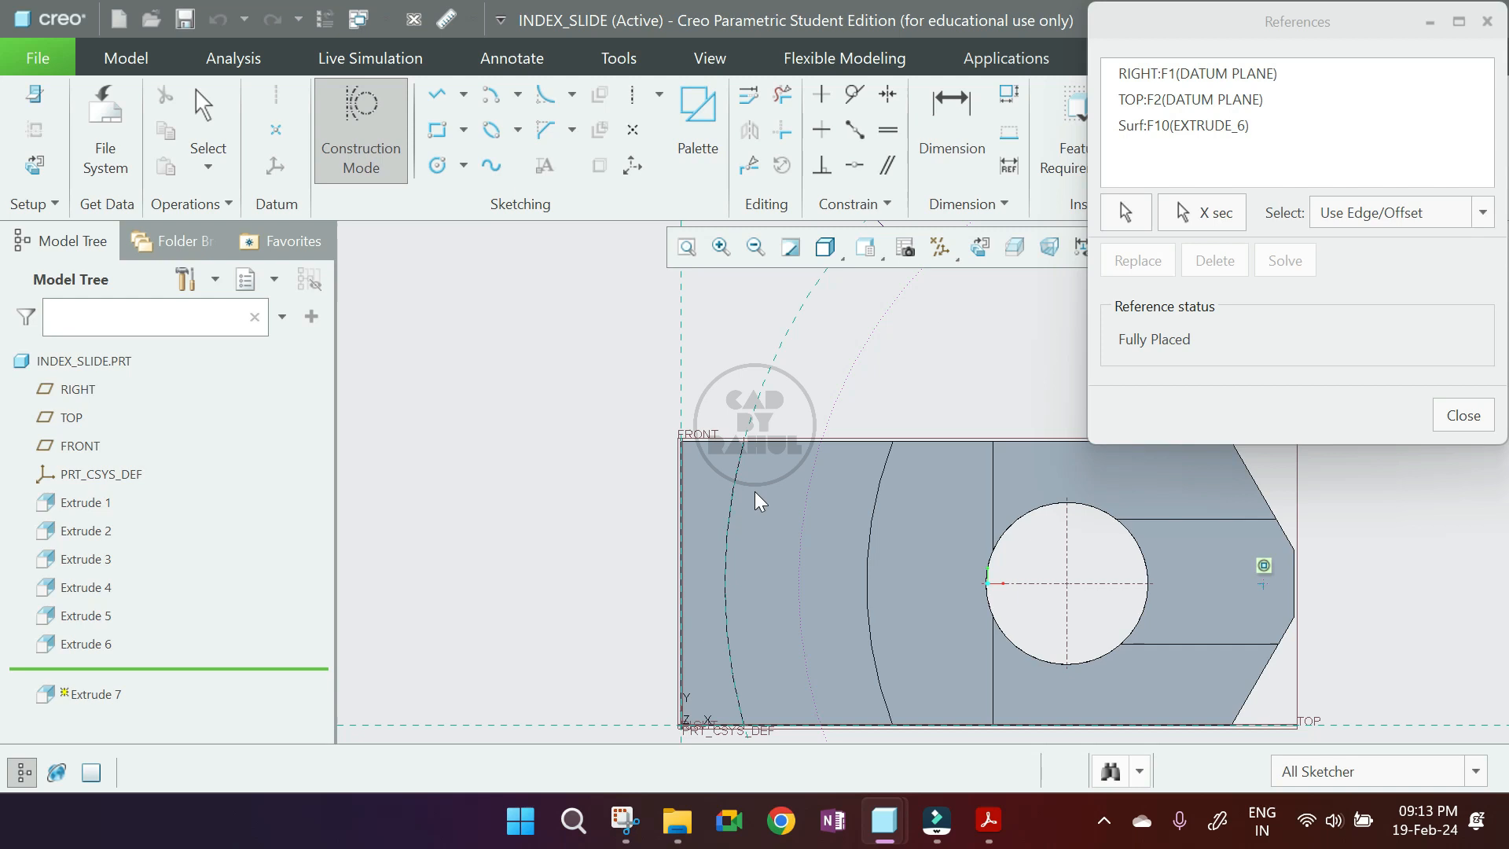
{"action": "left_click", "coordinate": [633, 95]}
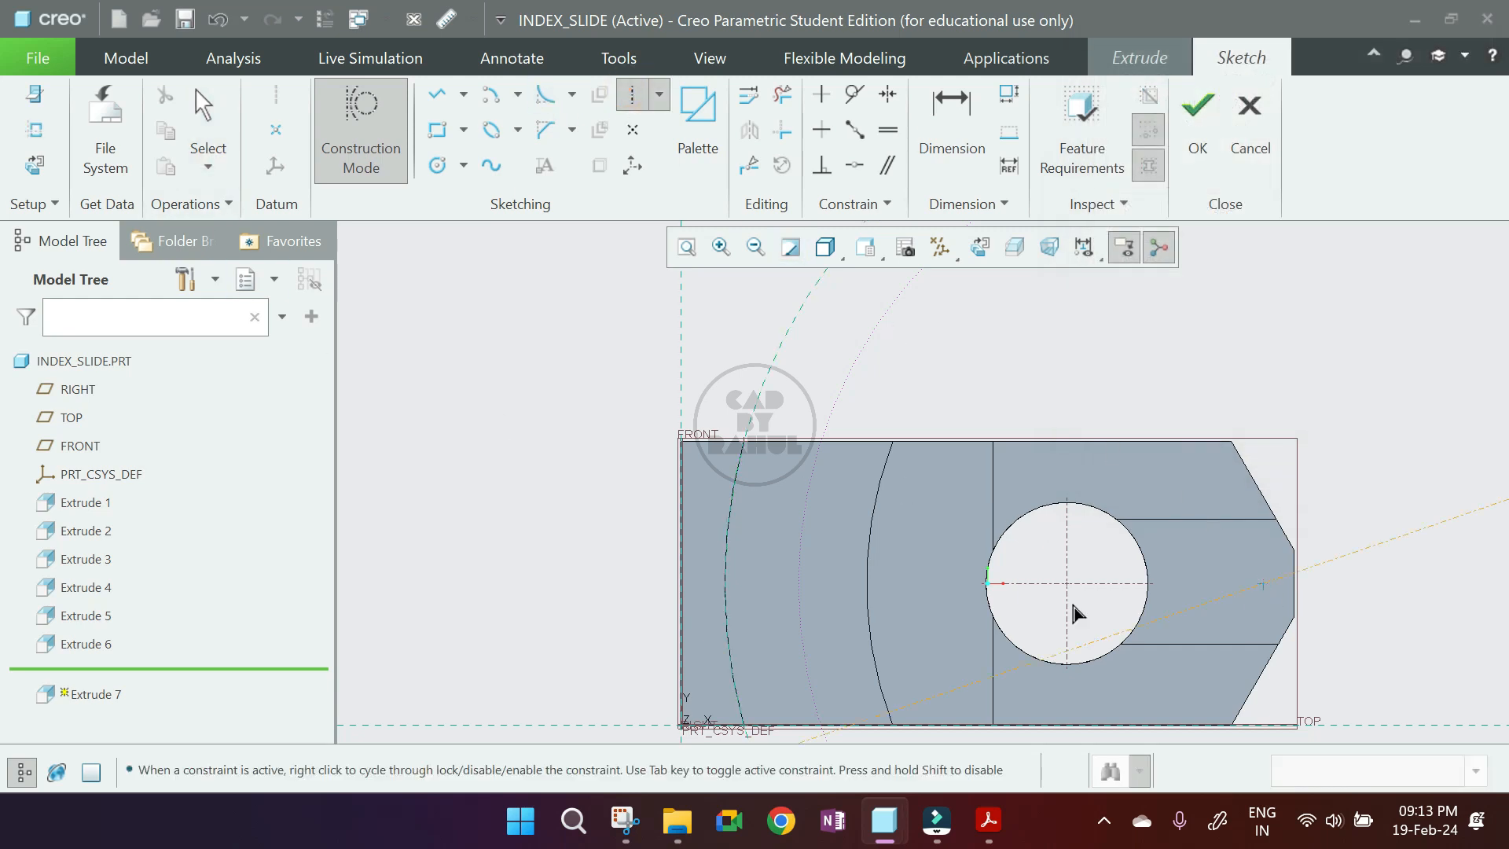
{"action": "left_click", "coordinate": [478, 595]}
{"action": "middle_click", "coordinate": [477, 595]}
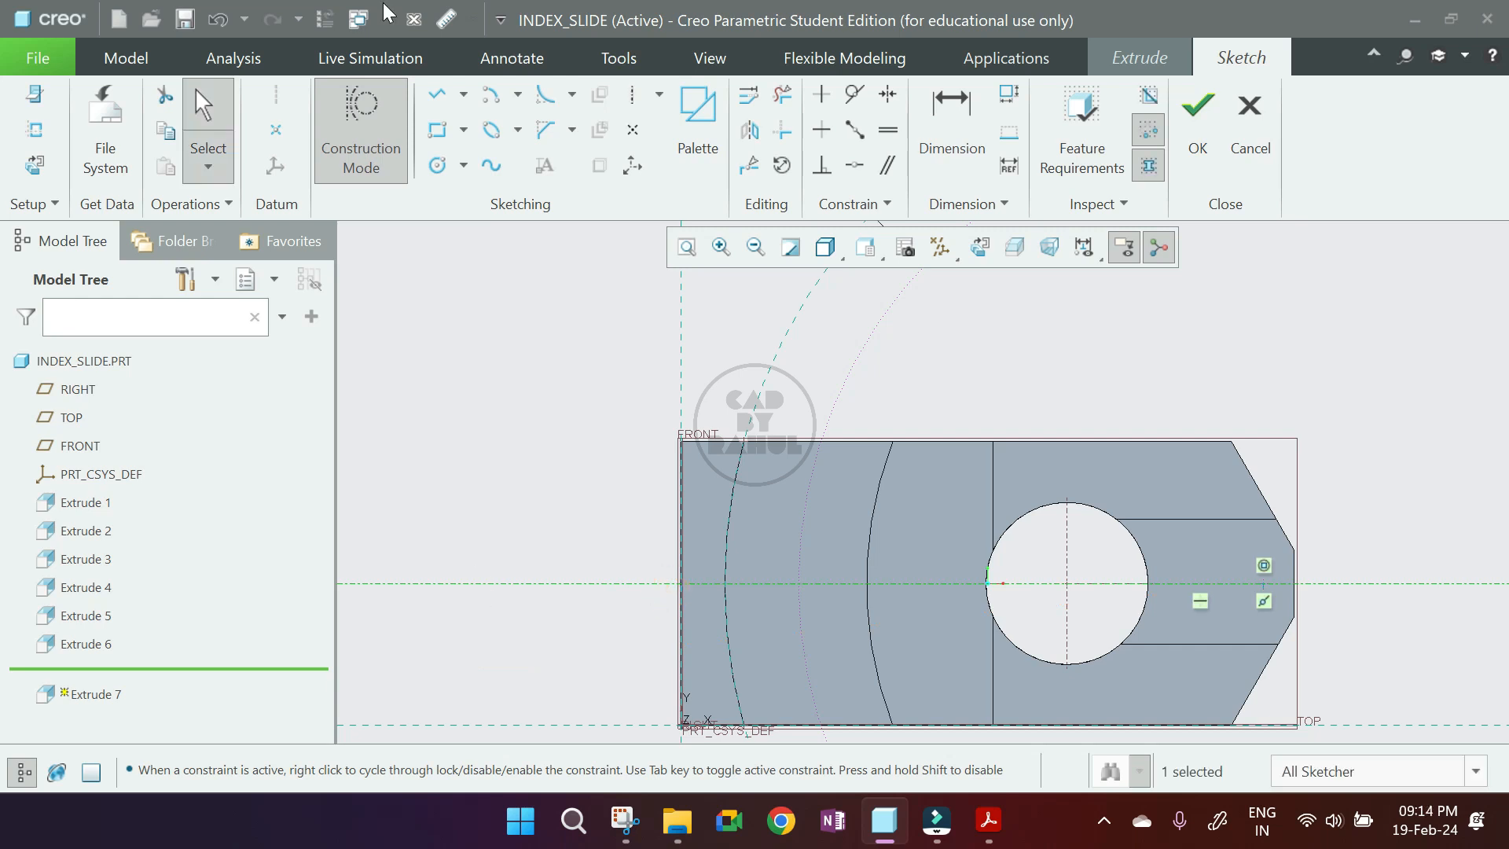
Sketch two equal, vertically aligned solid circles on the construction circle, about 14.4 mm either side of the horizontal centreline.
{"action": "left_click", "coordinate": [449, 178]}
{"action": "scroll", "coordinate": [825, 517], "scroll_direction": "down", "scroll_amount": 1}
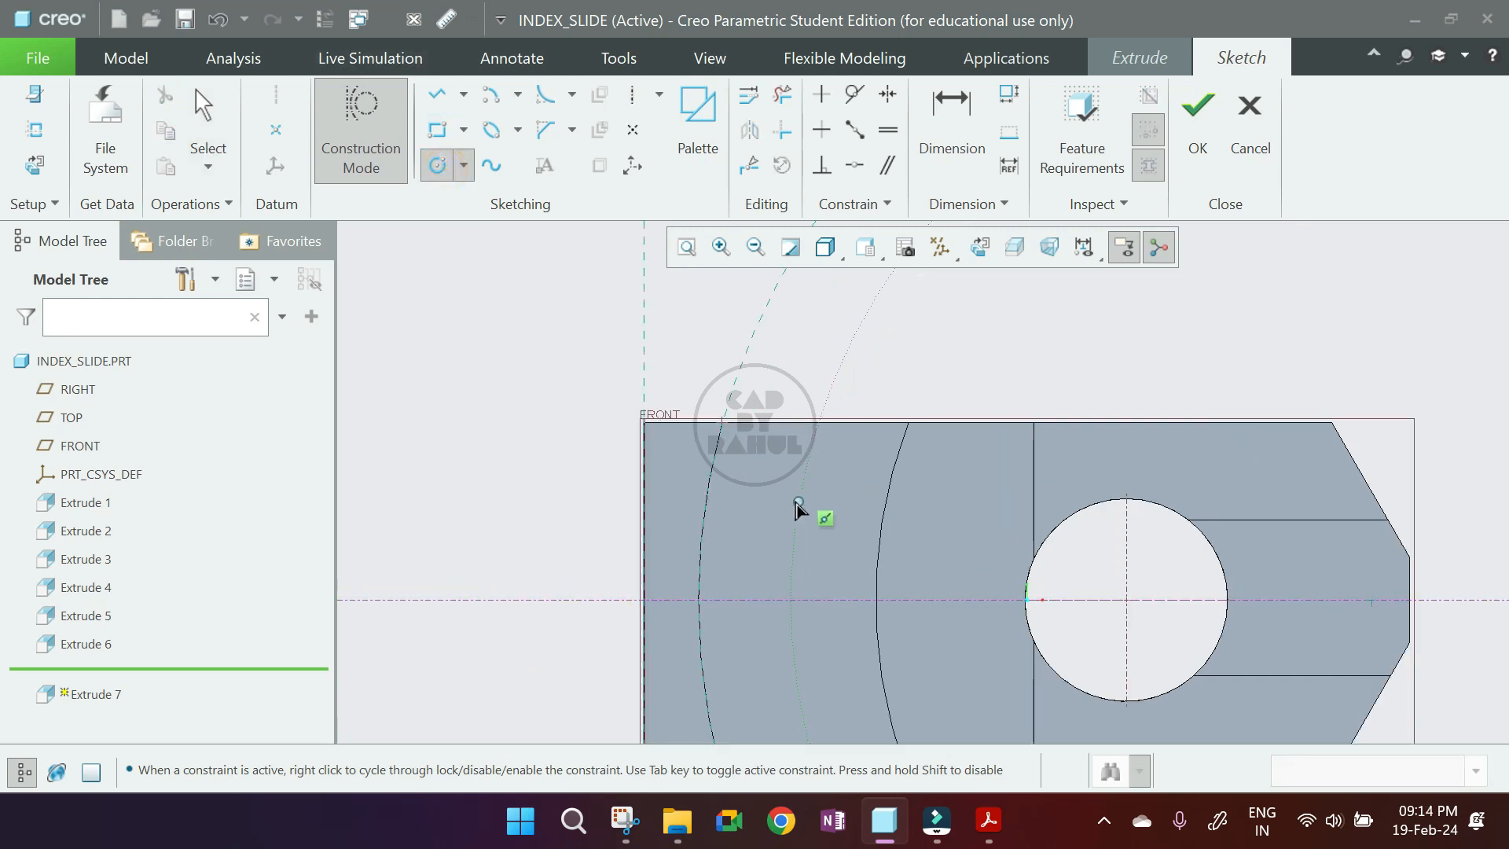
{"action": "left_click", "coordinate": [368, 171]}
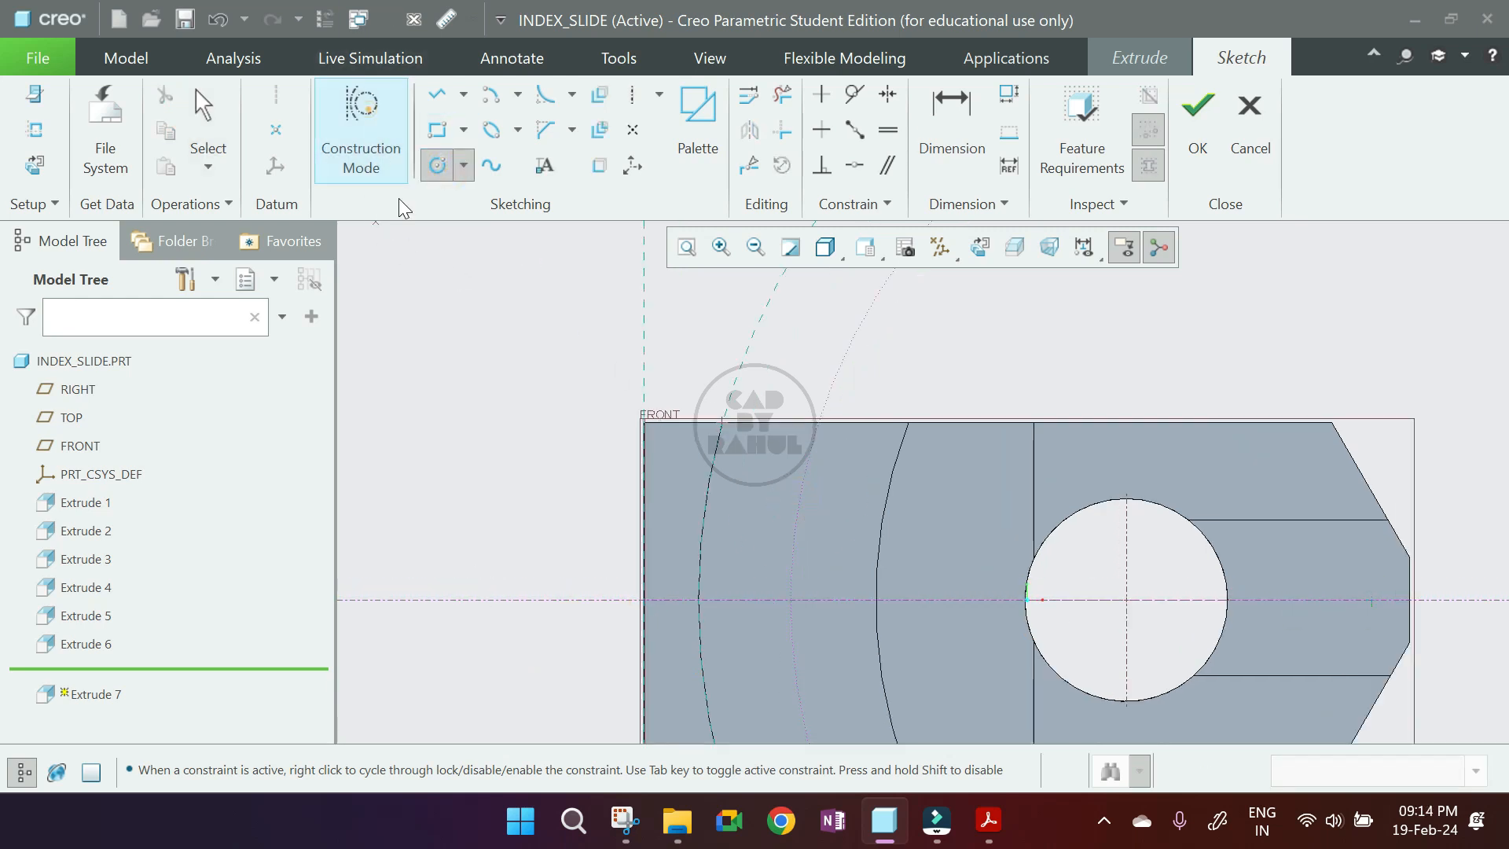
{"action": "left_click", "coordinate": [472, 290]}
{"action": "middle_click", "coordinate": [489, 338]}
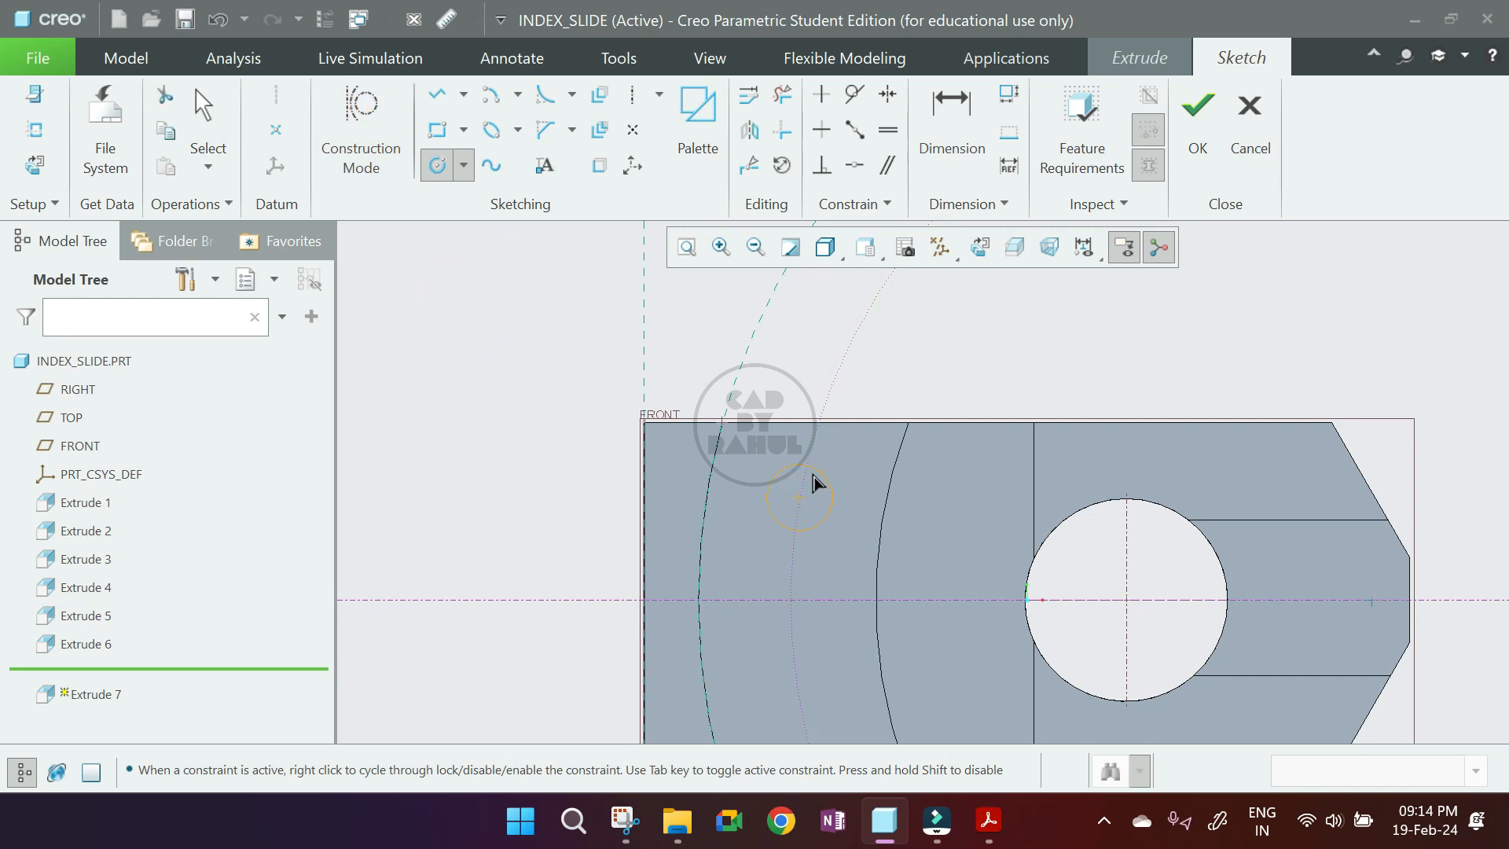
{"action": "scroll", "coordinate": [743, 476], "scroll_direction": "up", "scroll_amount": 1}
{"action": "left_click", "coordinate": [789, 652]}
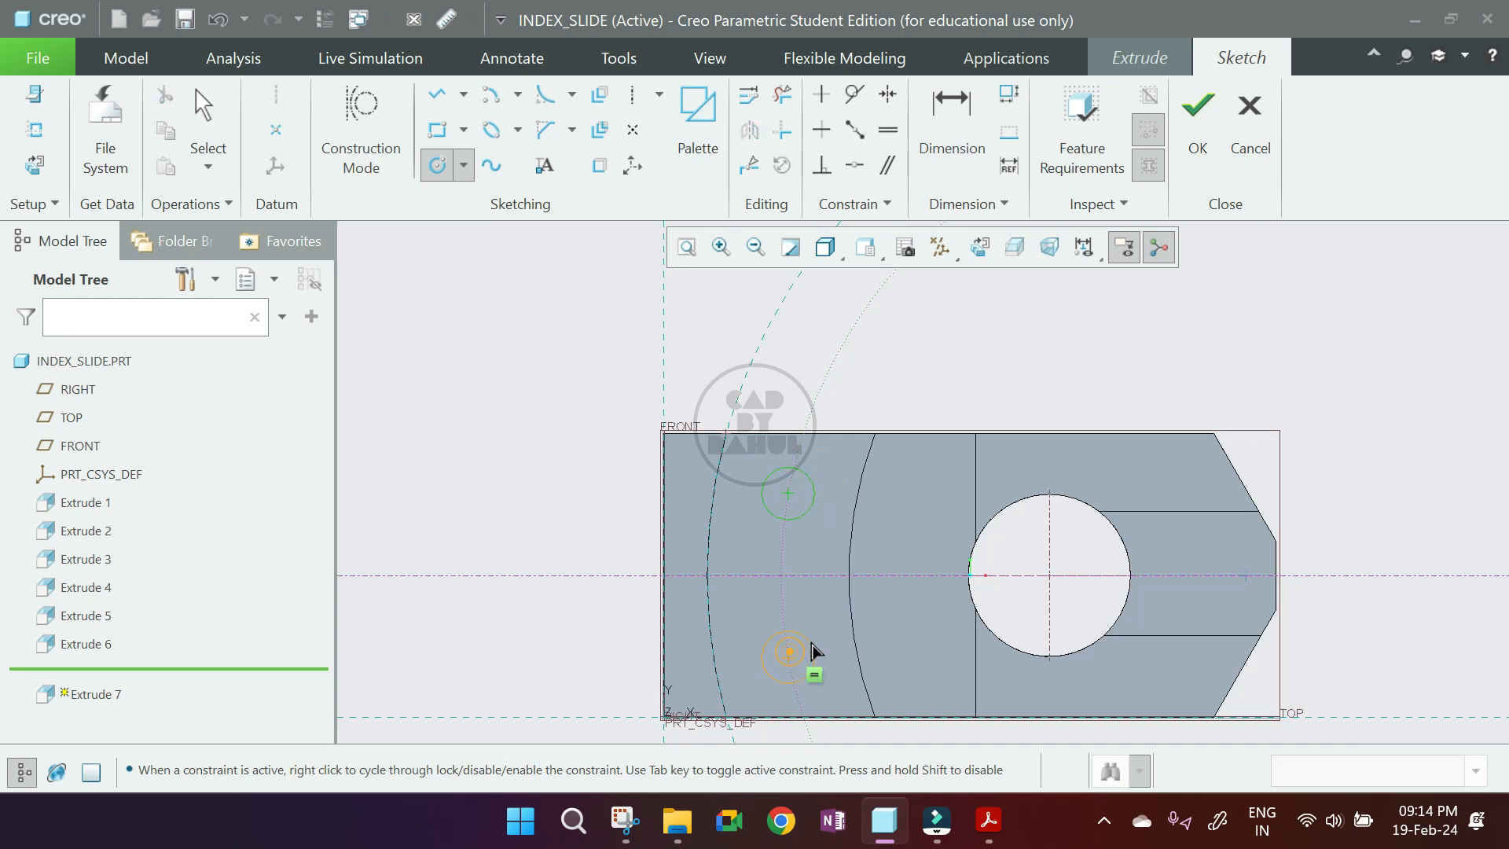
{"action": "left_click", "coordinate": [821, 633]}
{"action": "middle_click", "coordinate": [824, 633]}
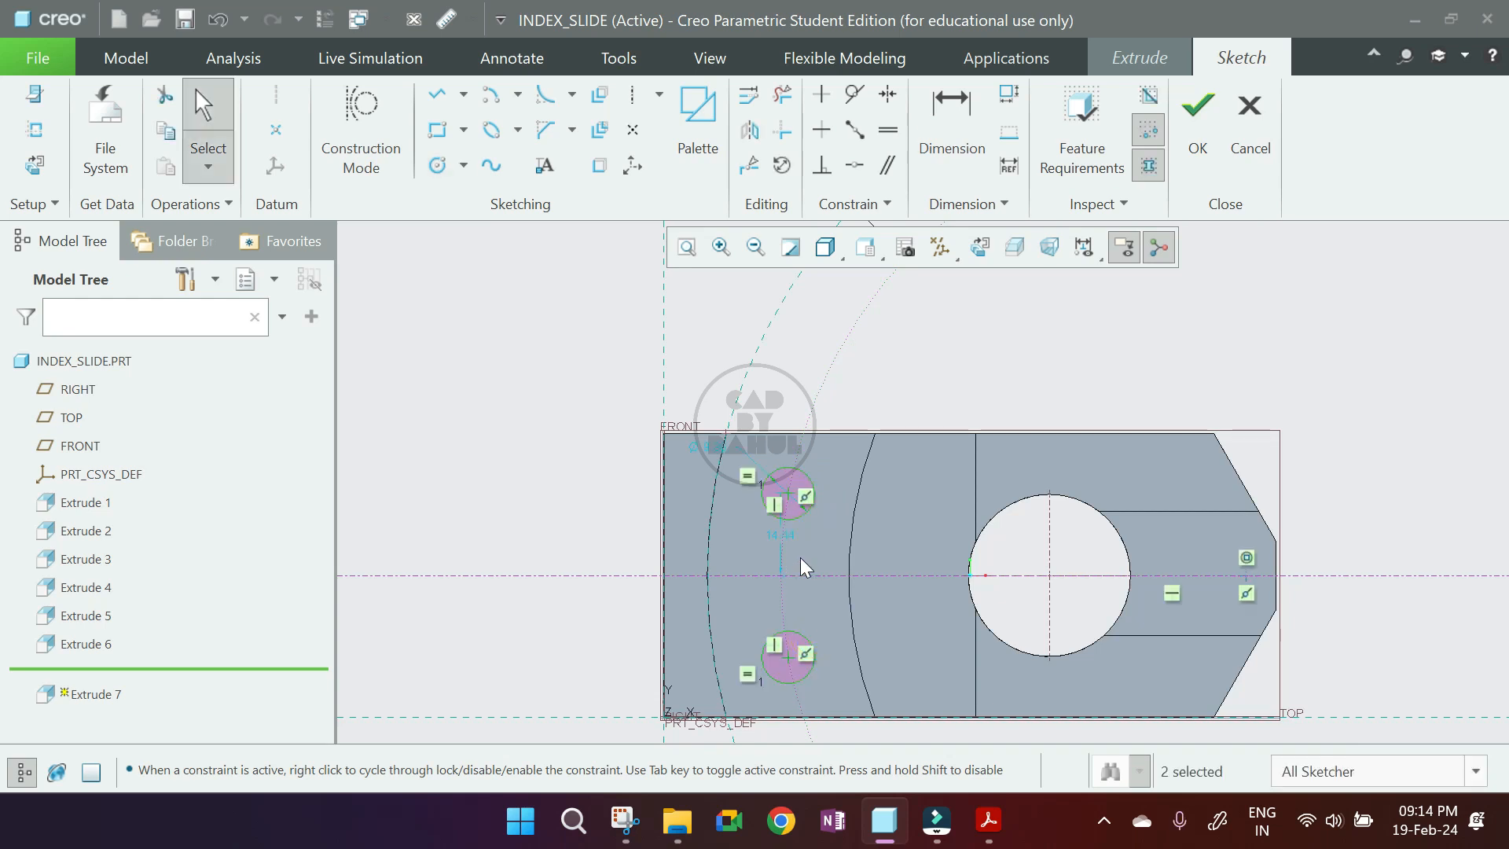
Dimension the two circles at 16 mm from the centreline and 10 mm diameter, and accept the sketch.
{"action": "scroll", "coordinate": [801, 565], "scroll_direction": "down", "scroll_amount": 2}
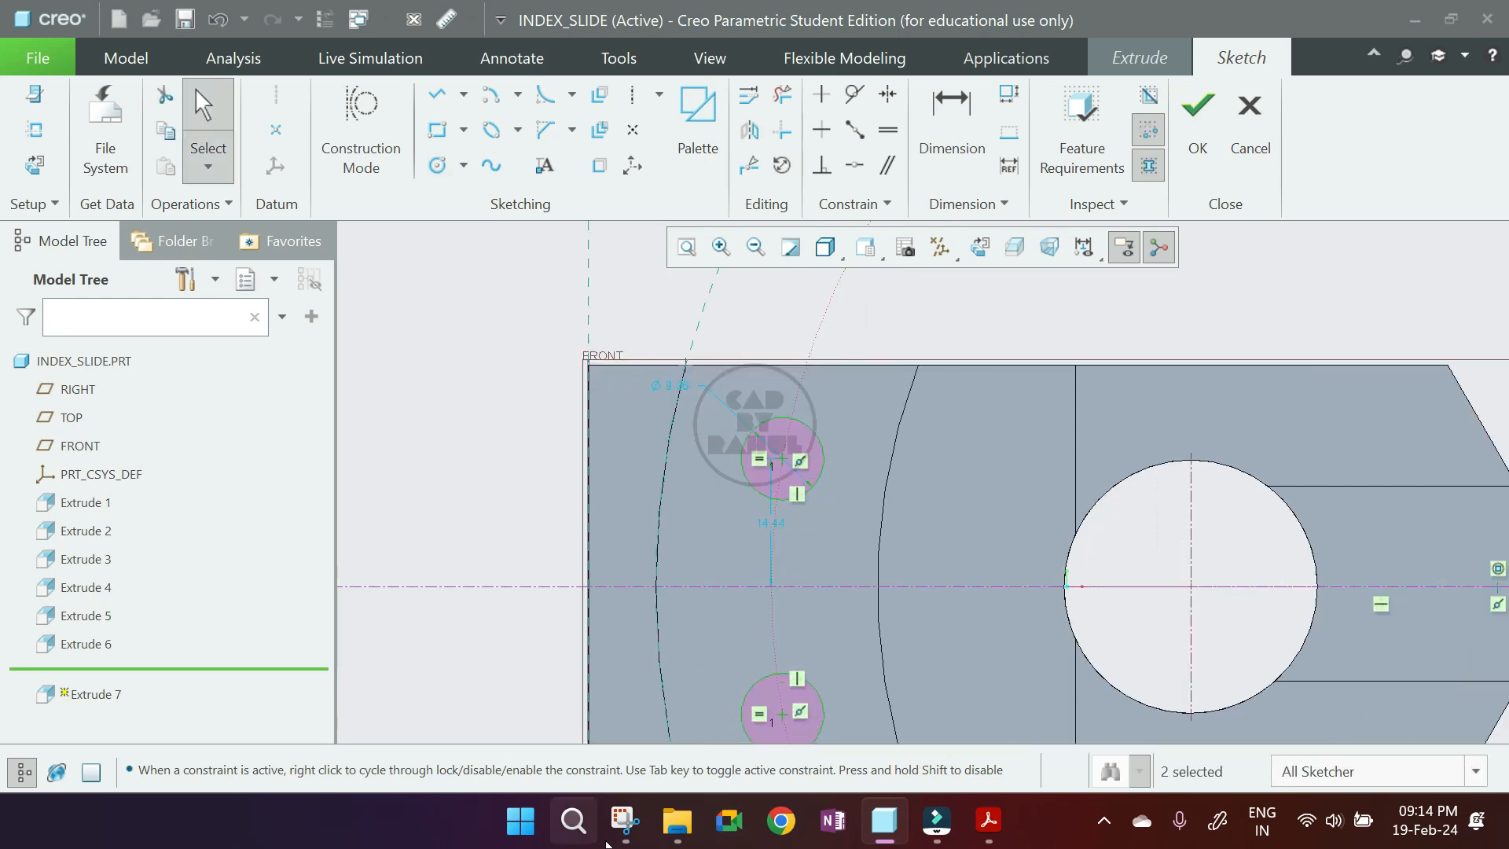
{"action": "double_click", "coordinate": [769, 525]}
{"action": "type", "text": "16"}
{"action": "key", "text": "Return"}
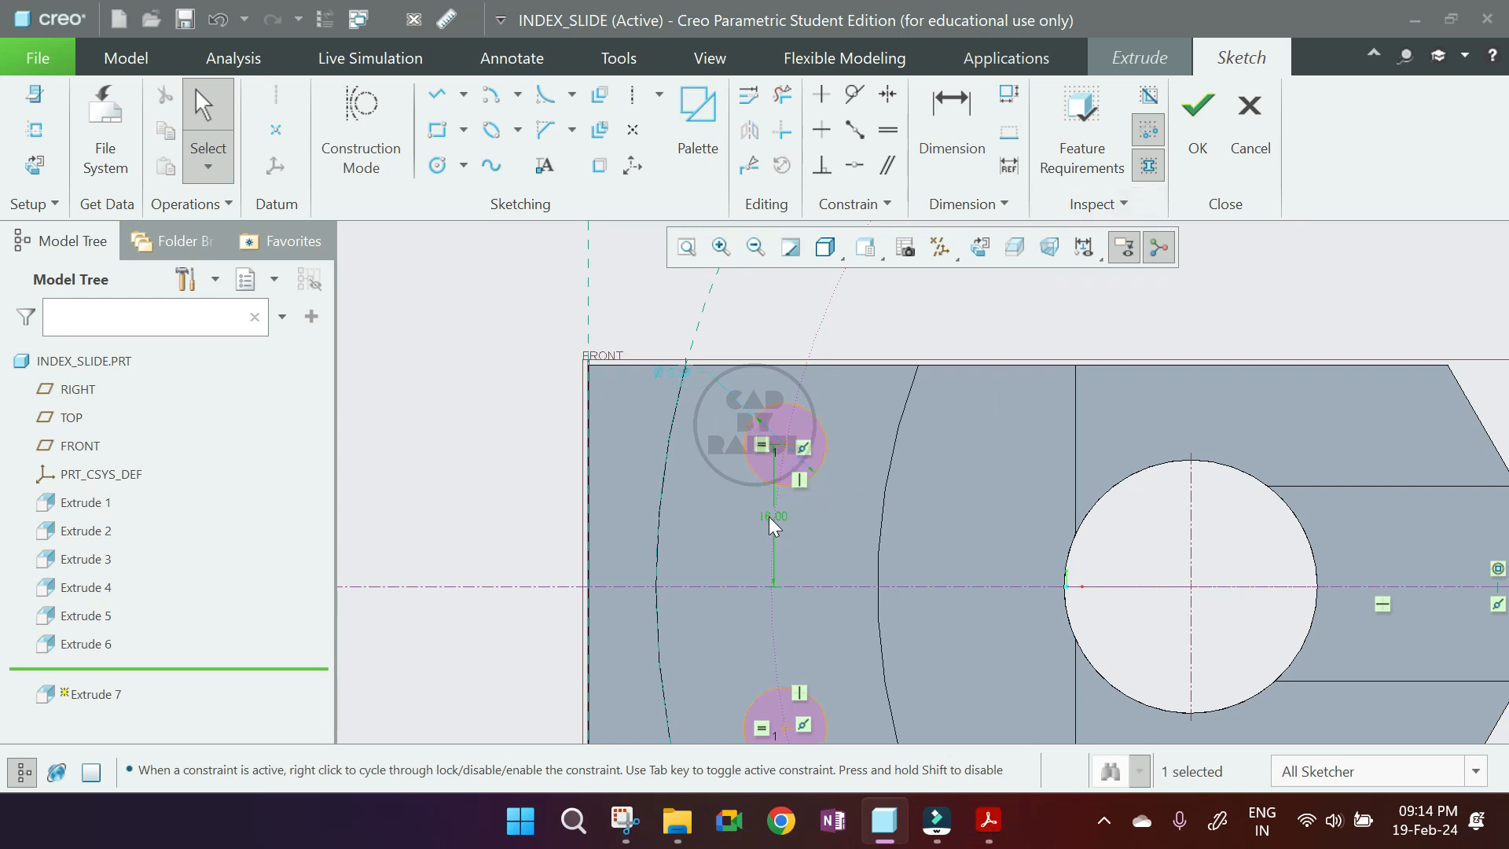
{"action": "scroll", "coordinate": [771, 512], "scroll_direction": "up", "scroll_amount": 1}
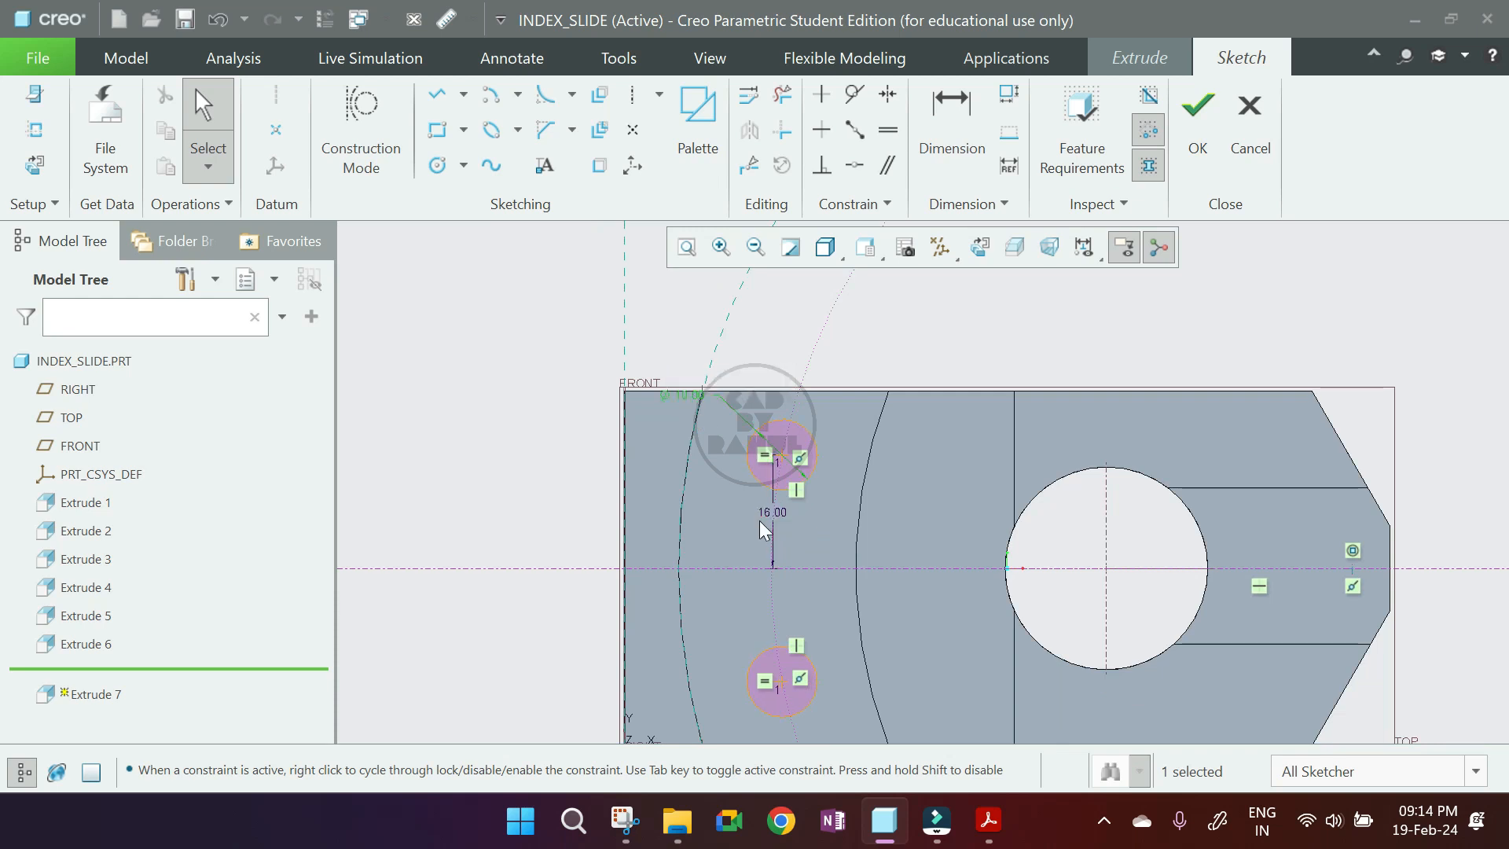
{"action": "left_click", "coordinate": [1207, 157]}
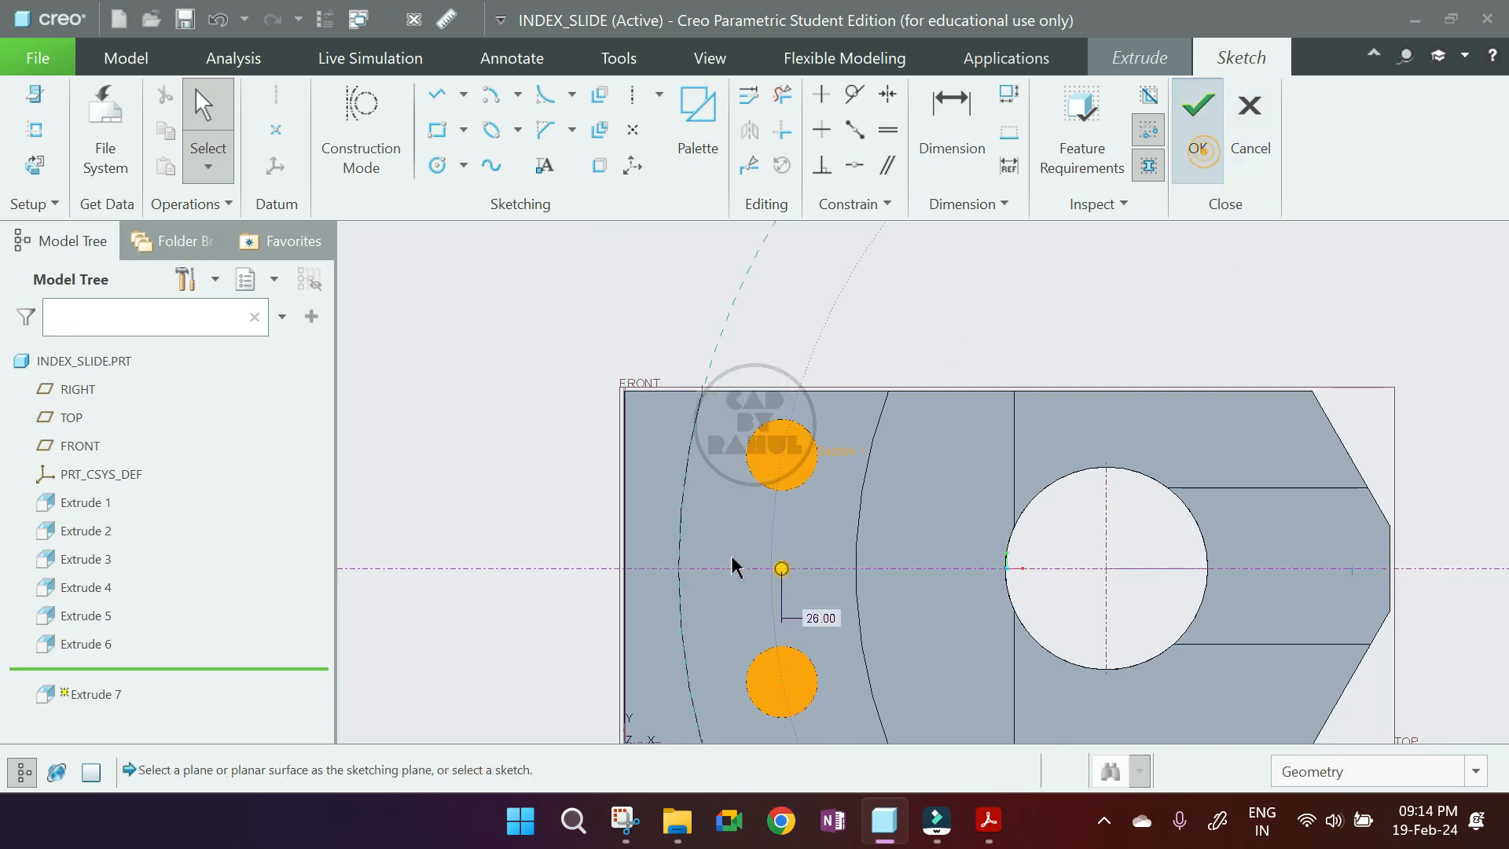
Cut the two sketched circles through the slide body as an extrusion that removes material.
{"action": "left_click_drag", "start_coordinate": [747, 438], "coordinate": [802, 723]}
{"action": "middle_click", "coordinate": [850, 566]}
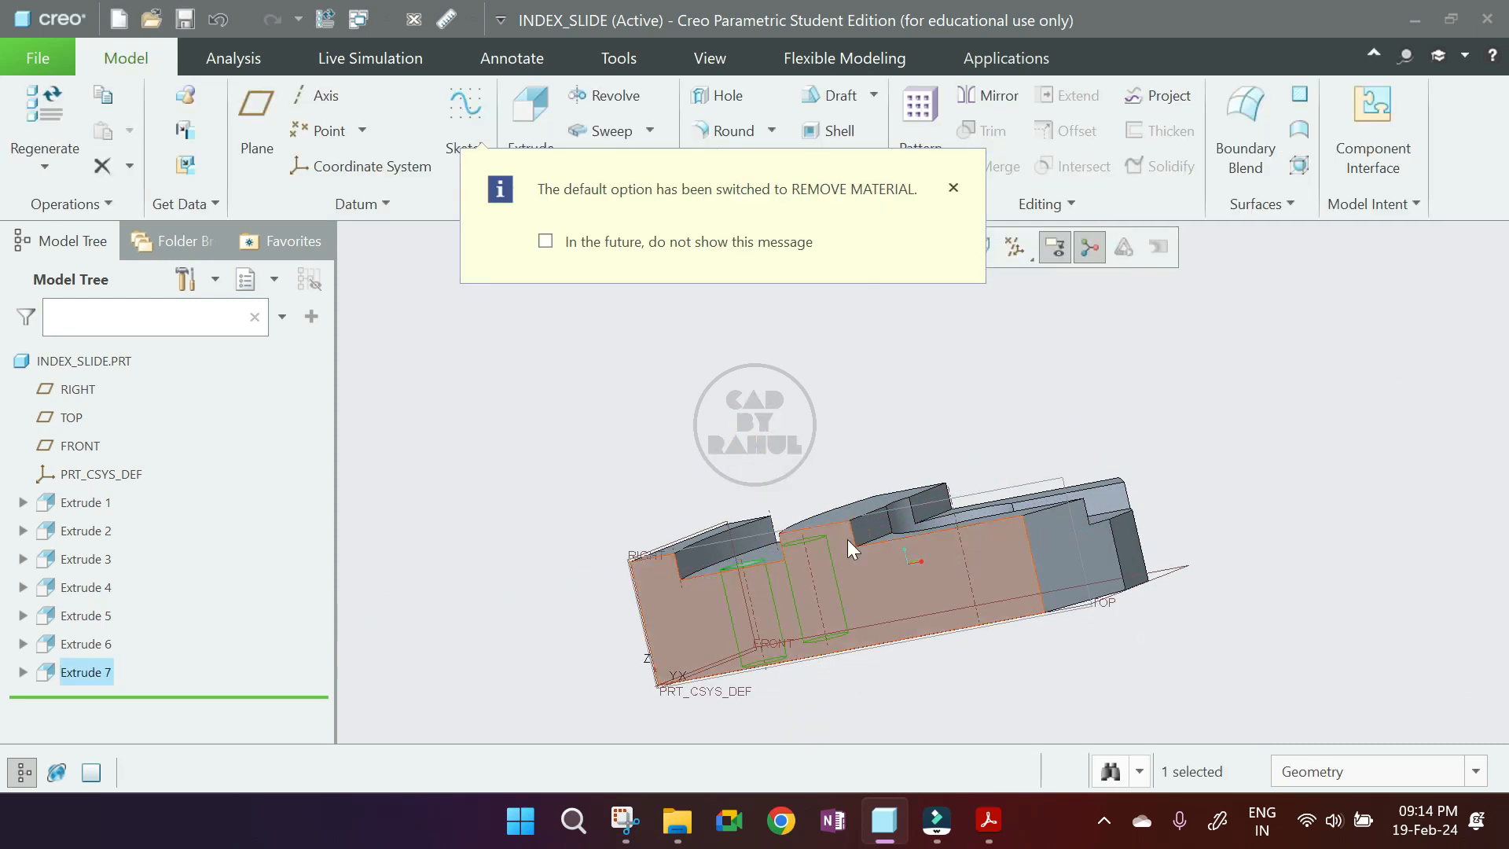
{"action": "middle_click_drag", "start_coordinate": [924, 466], "coordinate": [943, 543]}
{"action": "middle_click_drag", "start_coordinate": [1078, 435], "coordinate": [1048, 437]}
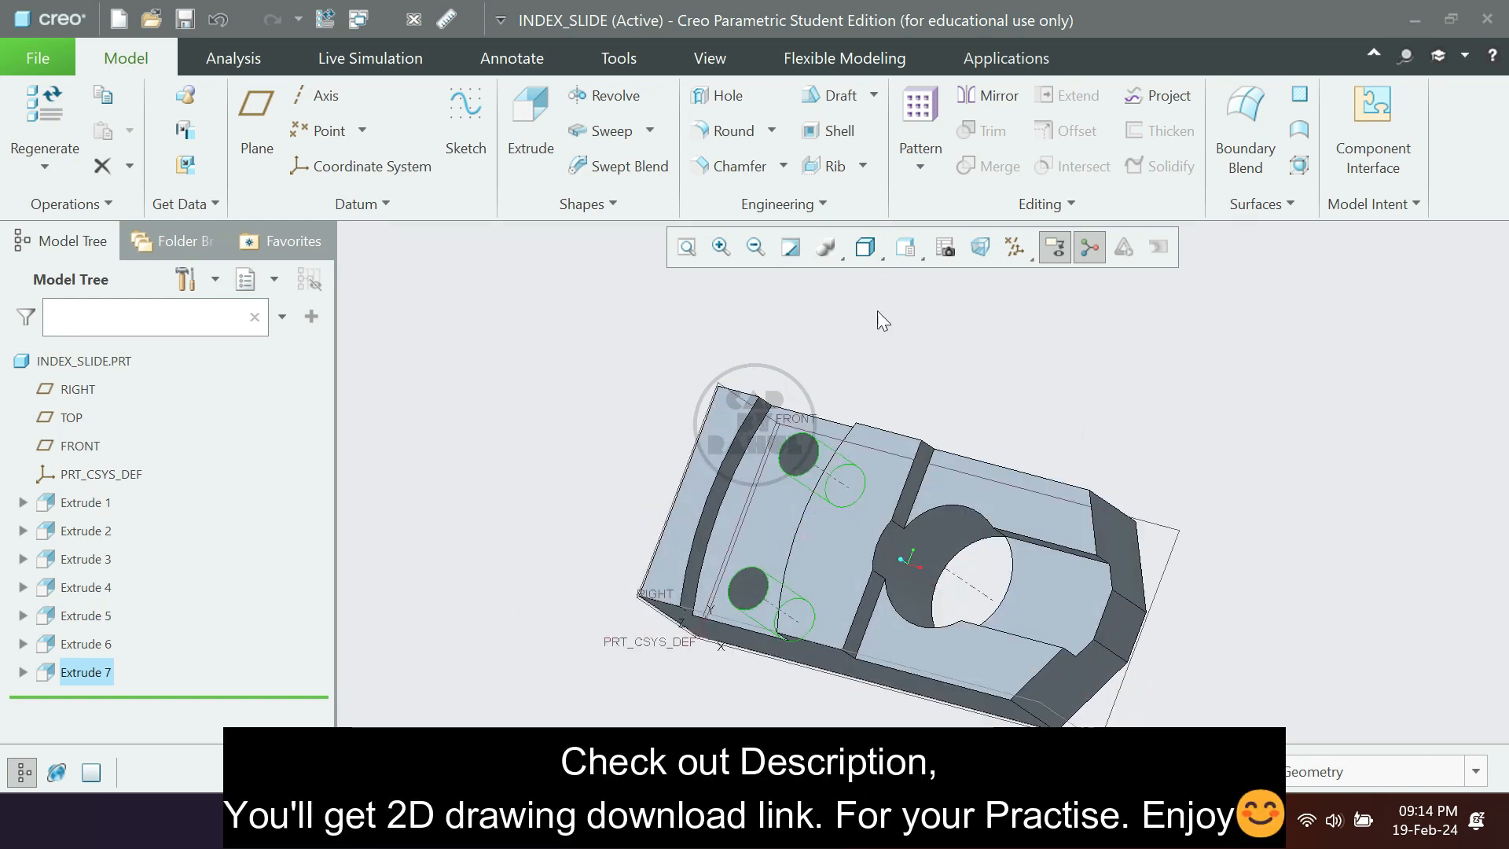
Inspect the part in the saved FRONT, RIGHT and TOP orientations.
{"action": "left_click", "coordinate": [875, 254]}
{"action": "left_click", "coordinate": [914, 250]}
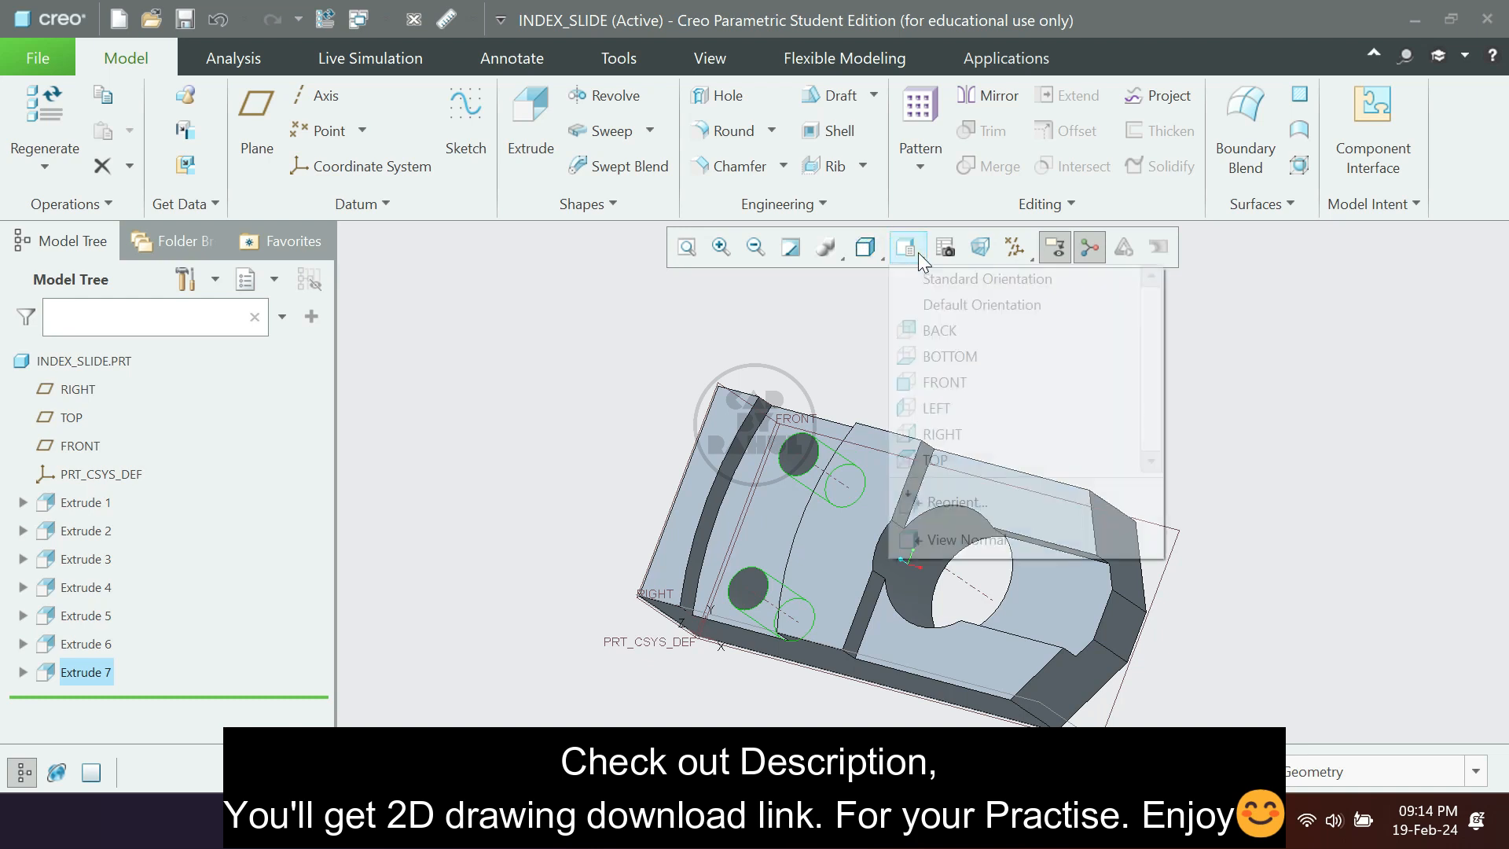
{"action": "left_click", "coordinate": [946, 385]}
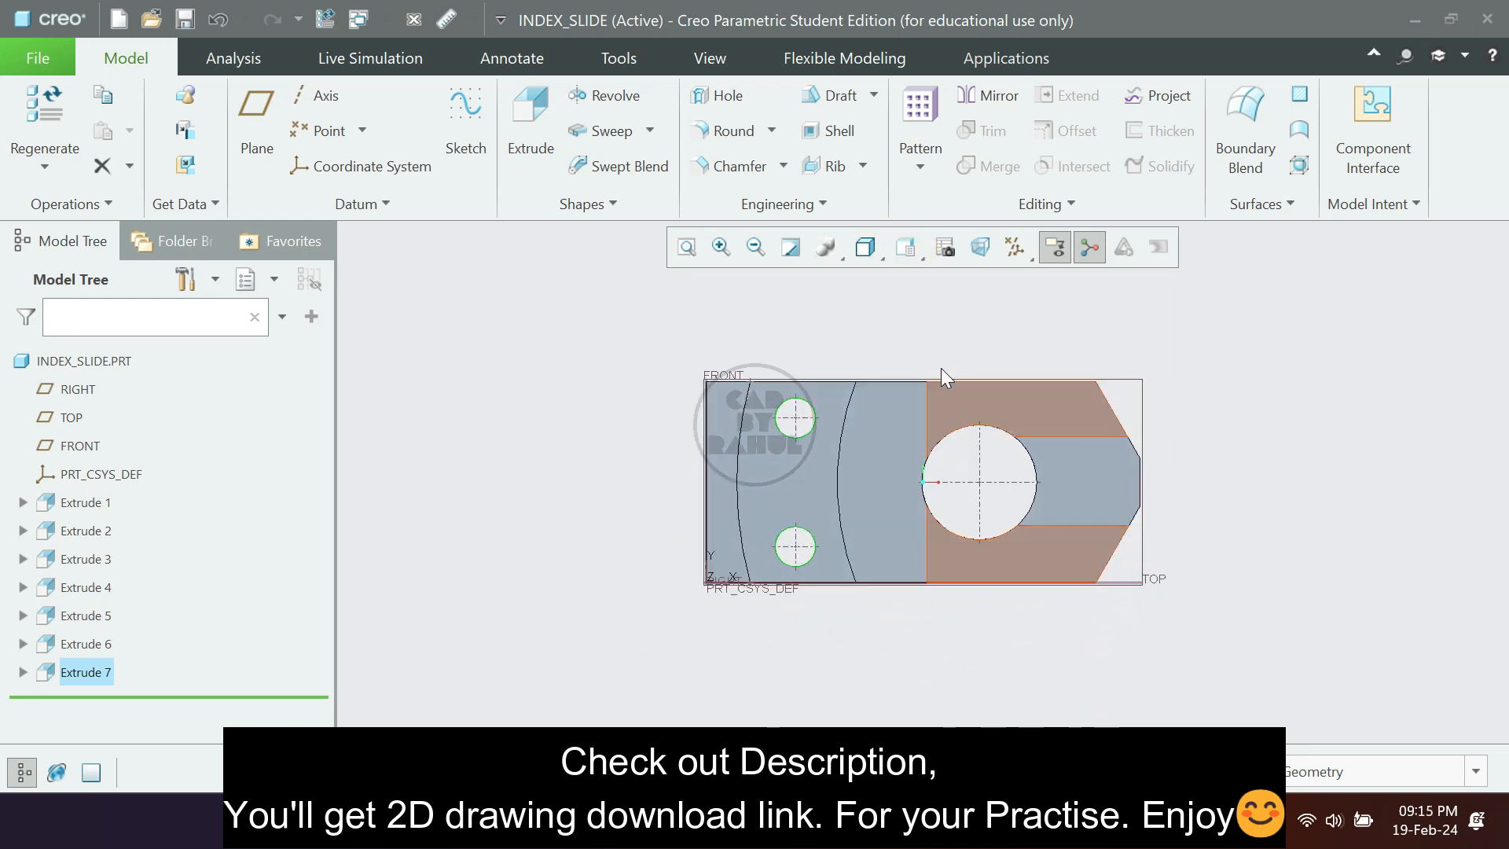
{"action": "left_click", "coordinate": [908, 257]}
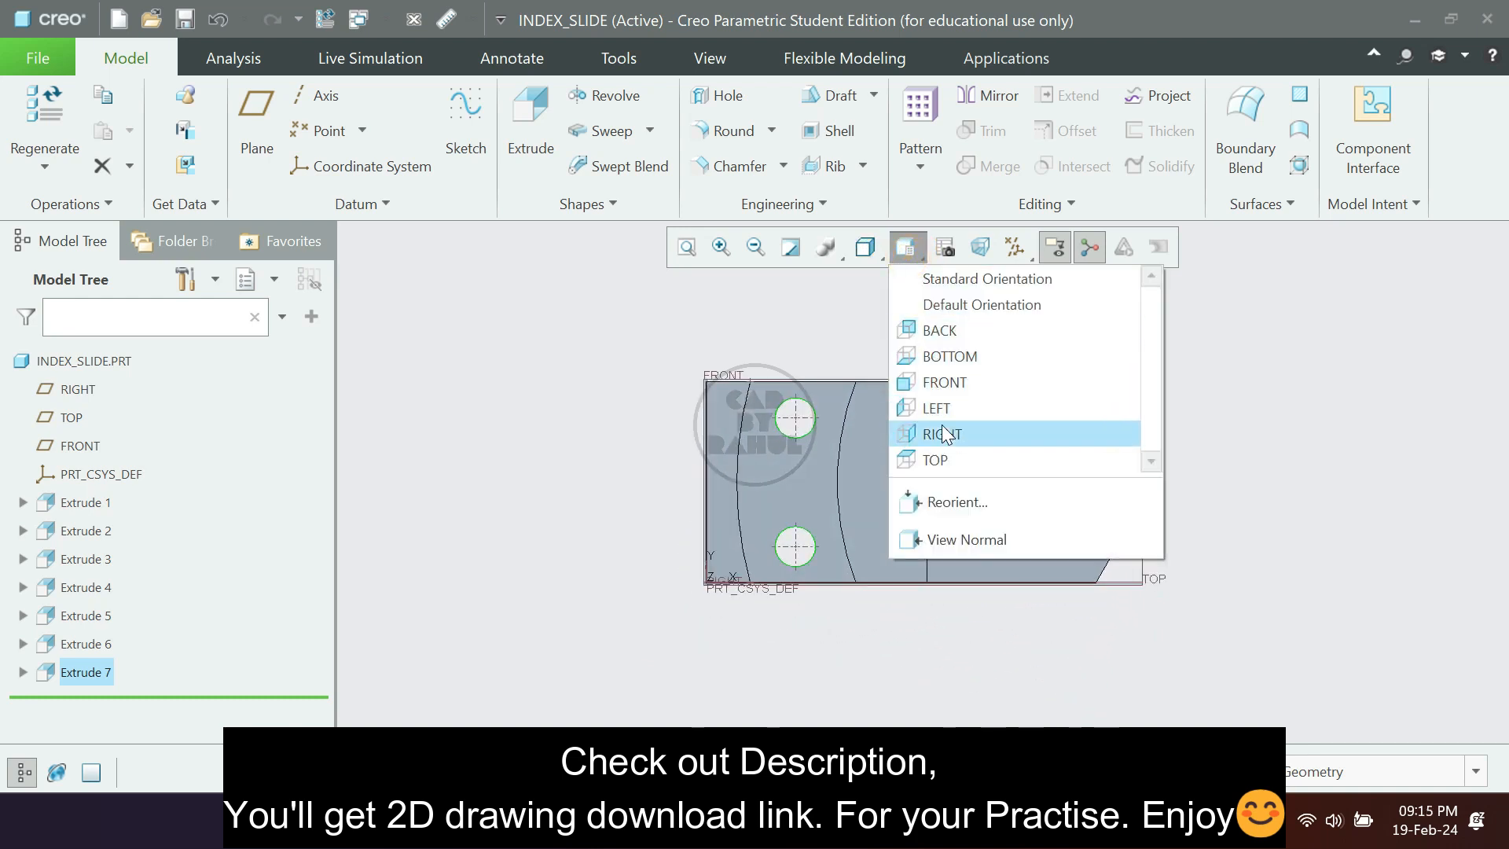
{"action": "left_click", "coordinate": [941, 426]}
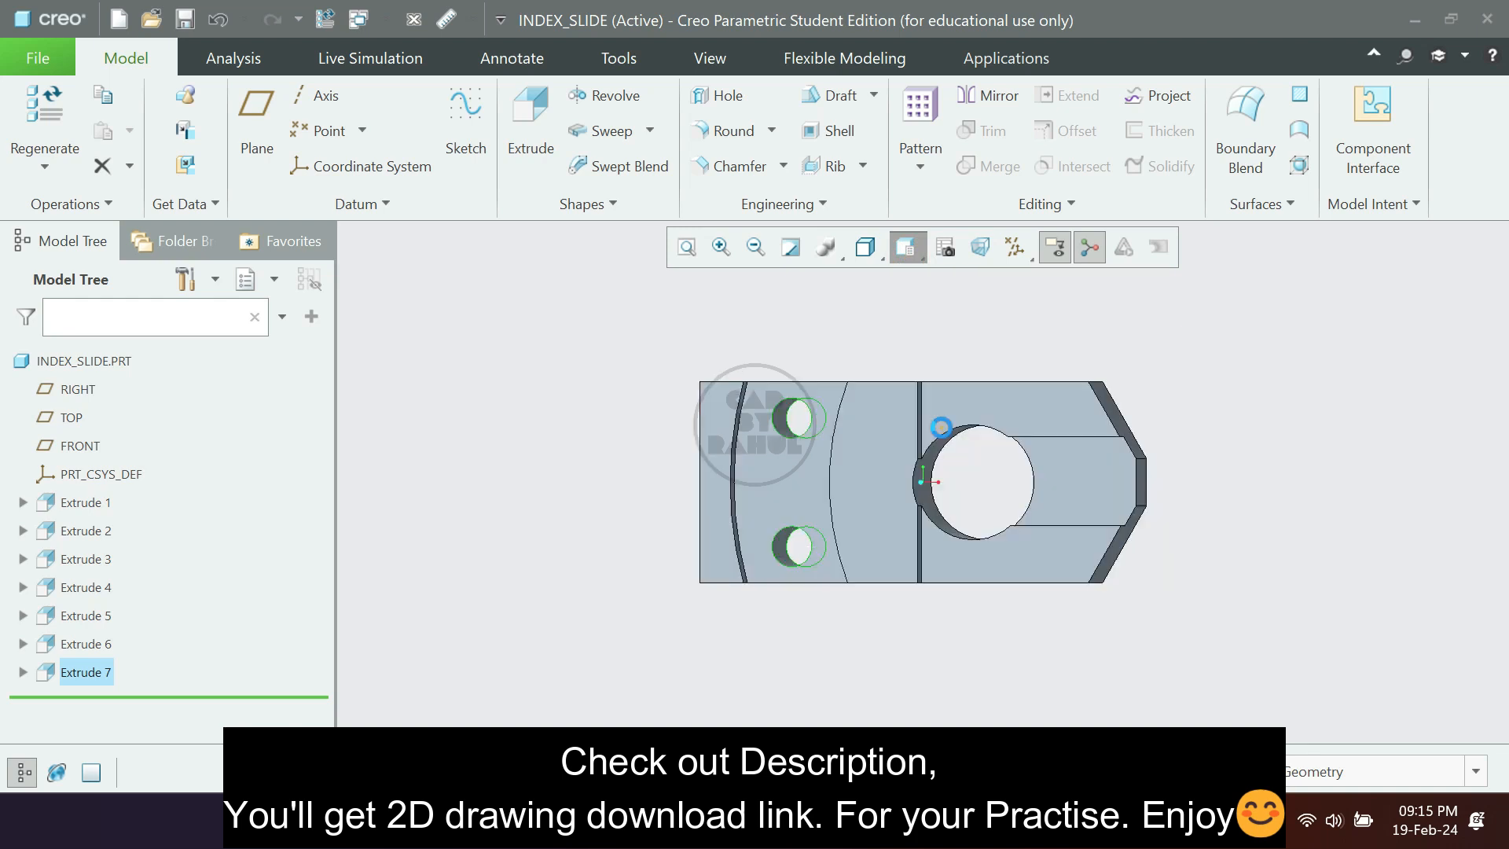
{"action": "left_click", "coordinate": [907, 250]}
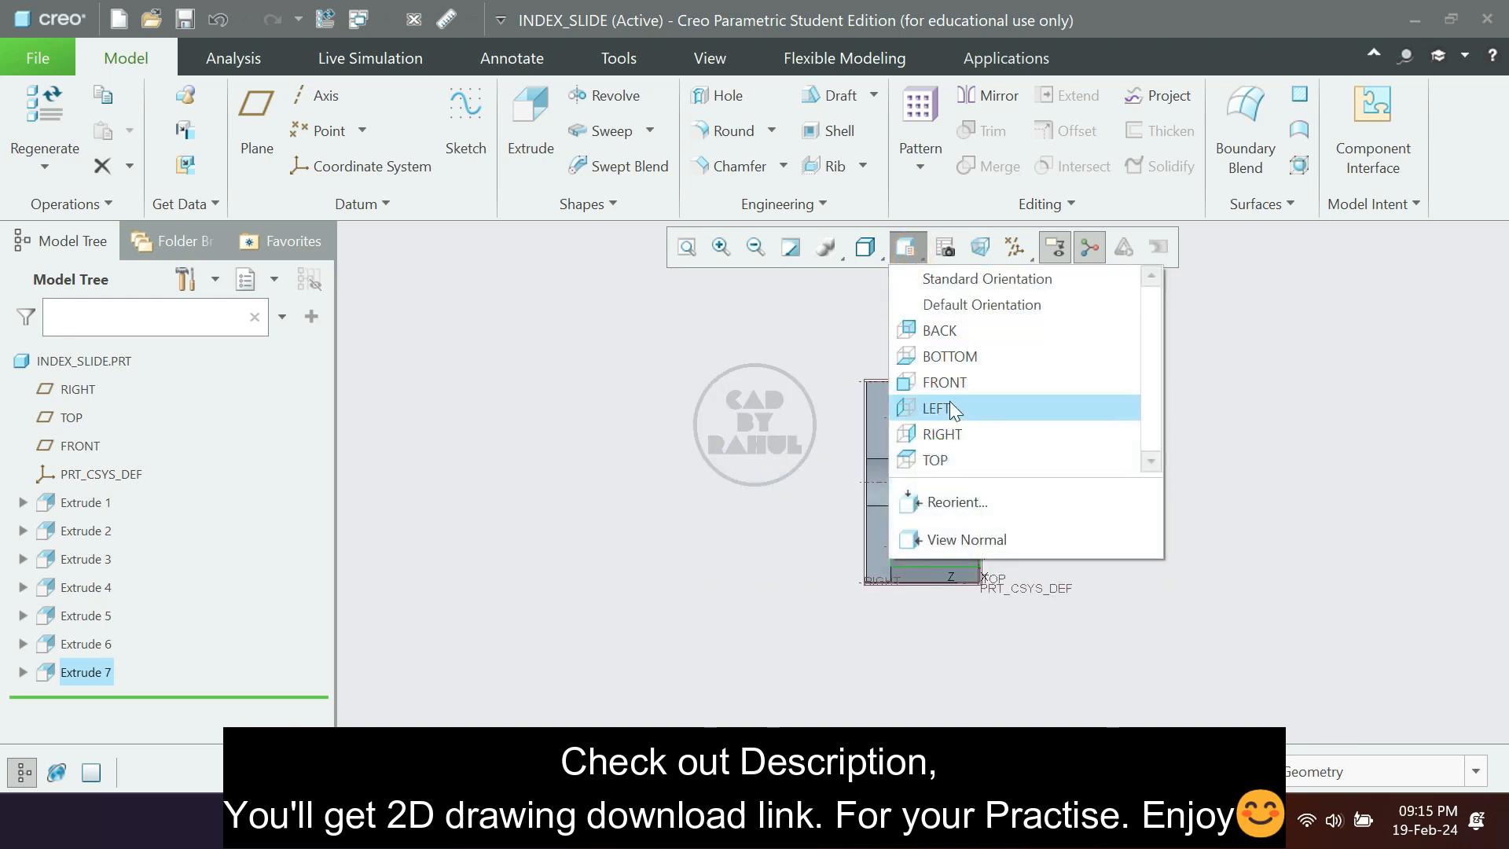
{"action": "left_click", "coordinate": [959, 458]}
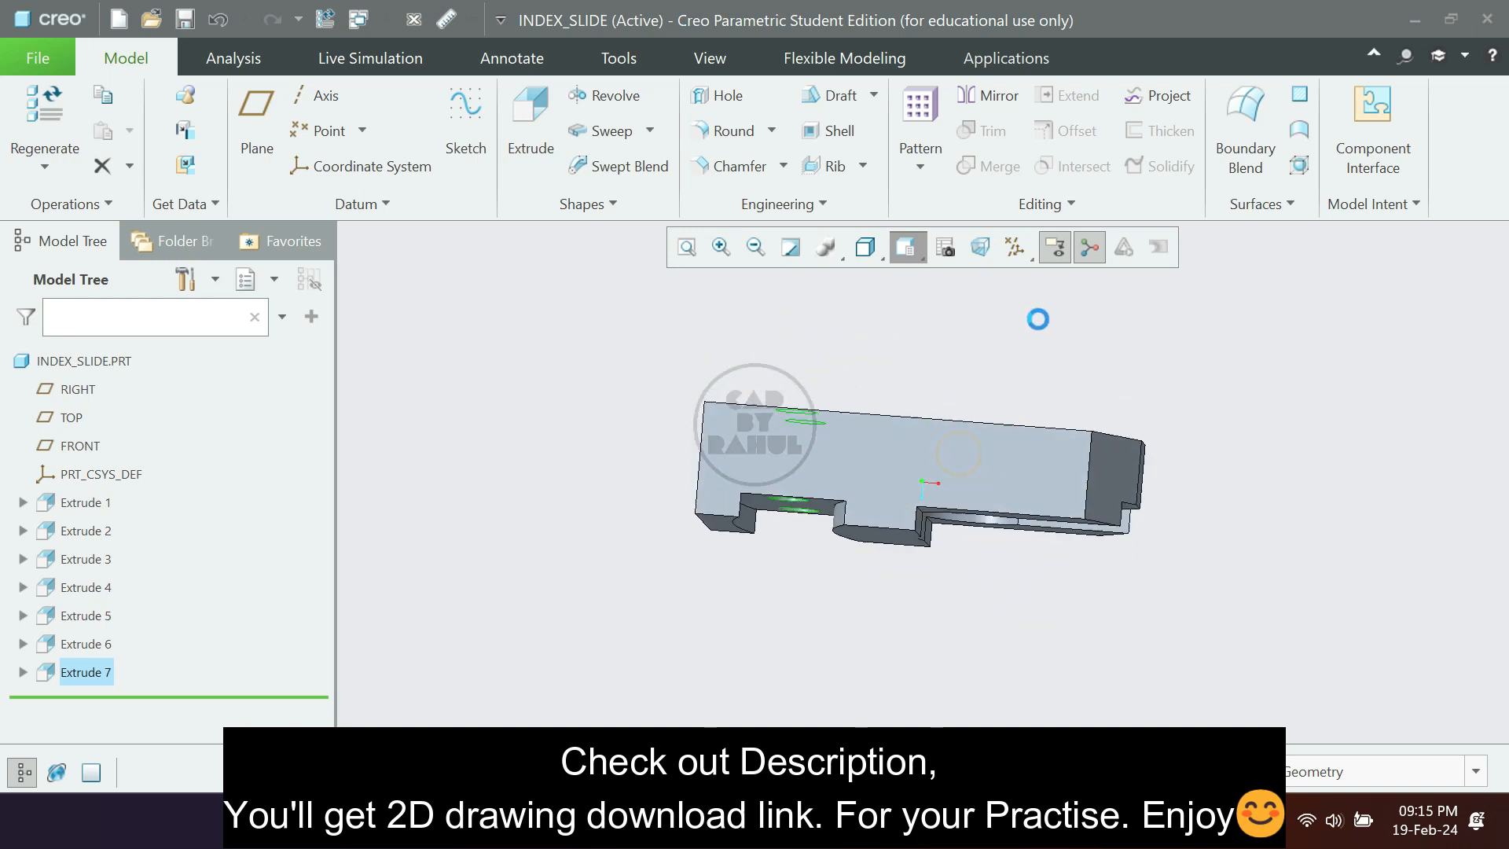
Hide all datum planes, axes and coordinate systems in the graphics display and clear the selection.
{"action": "left_click", "coordinate": [1015, 246]}
{"action": "left_click", "coordinate": [1022, 281]}
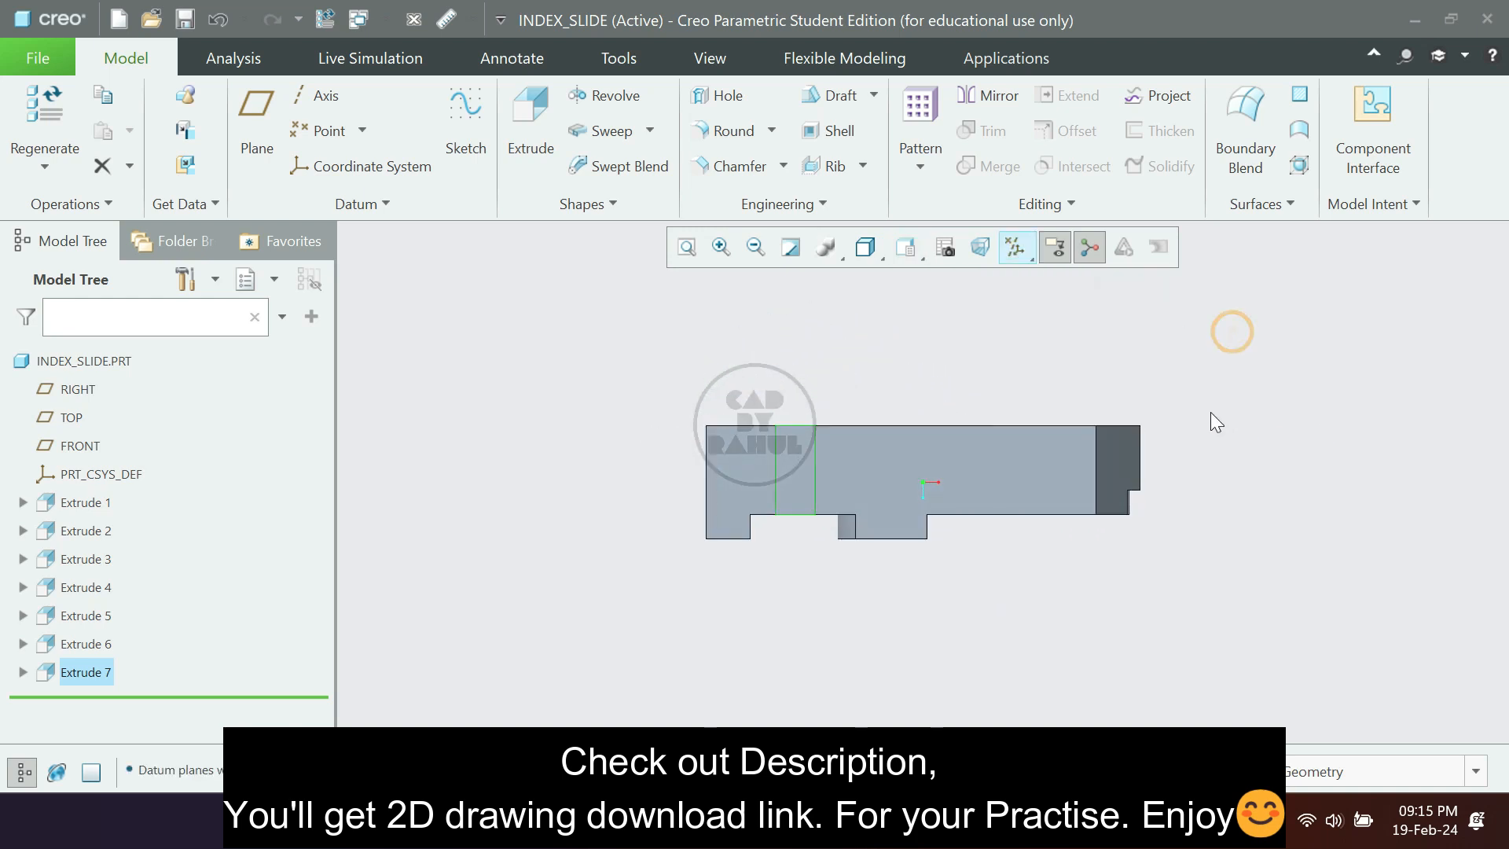
{"action": "middle_click_drag", "start_coordinate": [1209, 411], "coordinate": [1183, 424]}
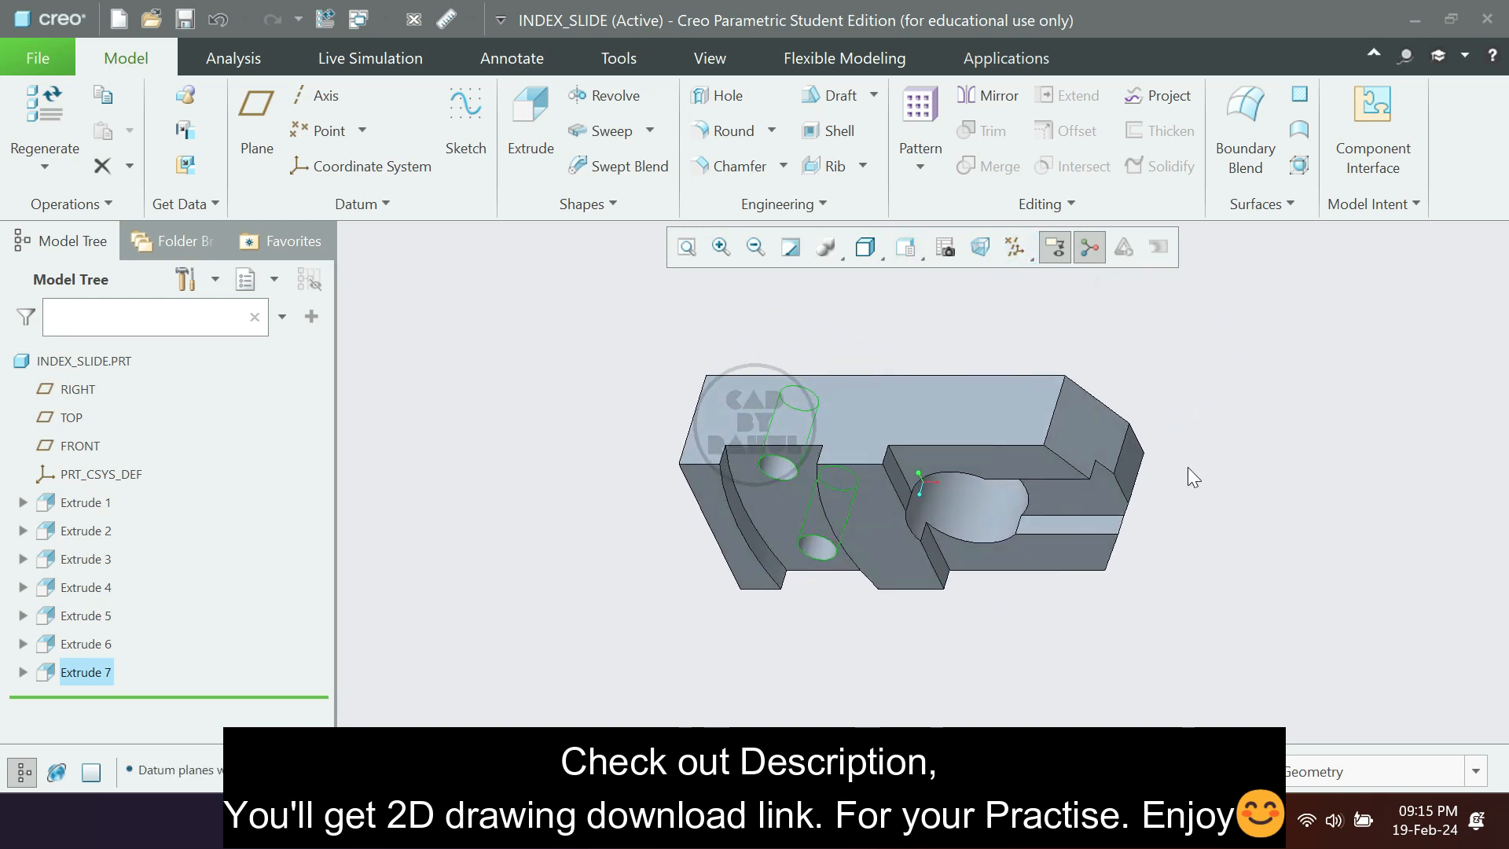
{"action": "left_click", "coordinate": [1210, 469]}
{"action": "mouse_move", "coordinate": [1155, 515]}
{"action": "middle_mouse_down"}
{"action": "mouse_move", "coordinate": [1101, 511]}
{"action": "mouse_move", "coordinate": [1139, 498]}
{"action": "mouse_move", "coordinate": [1153, 527]}
{"action": "middle_mouse_up"}
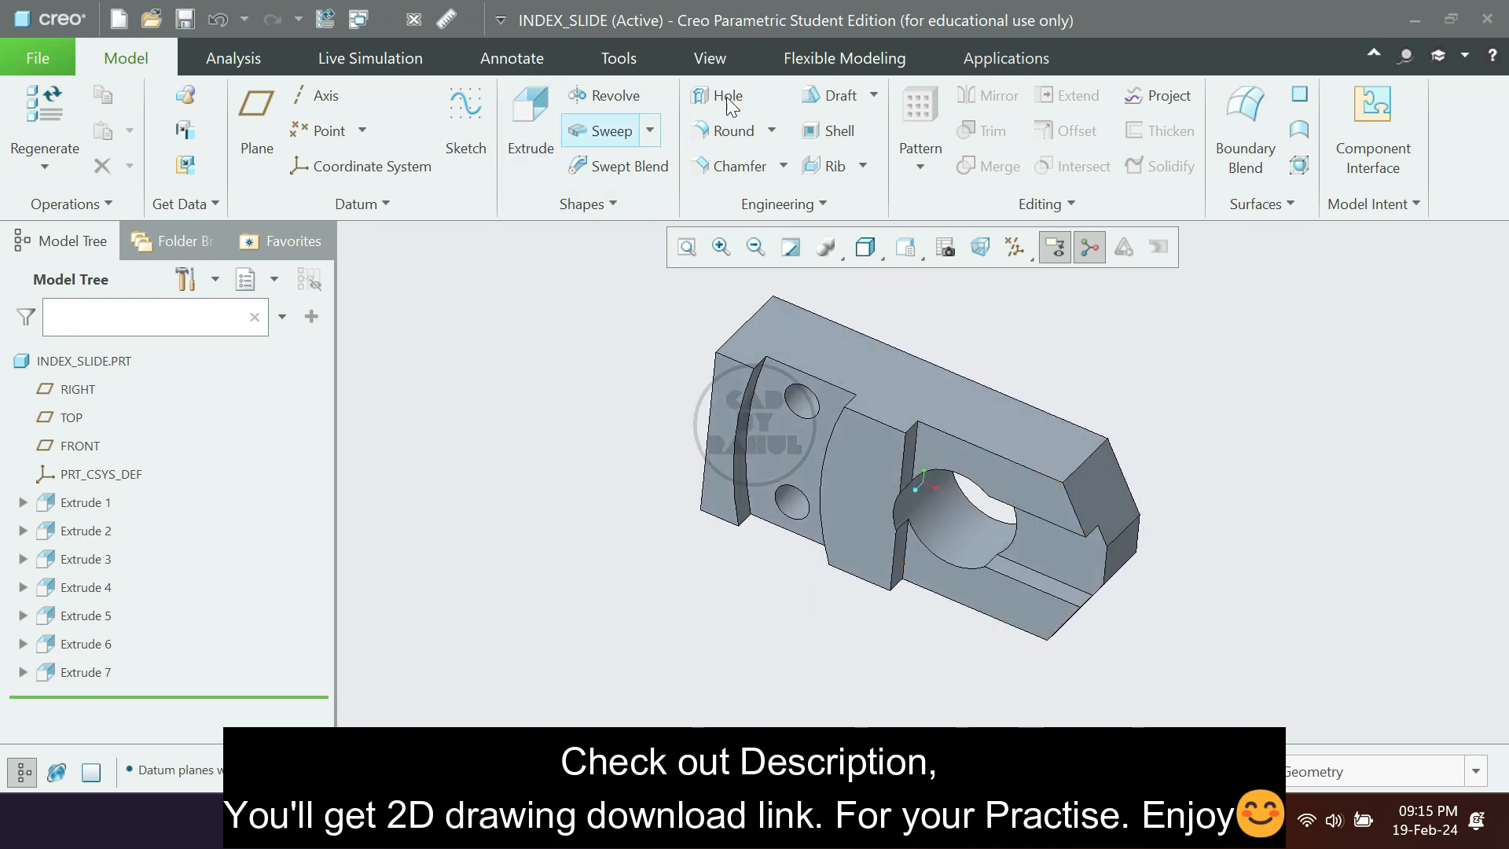
Apply a light grey metal appearance from the std-metals.dmt library to the whole INDEX_SLIDE part.
{"action": "left_click", "coordinate": [719, 50]}
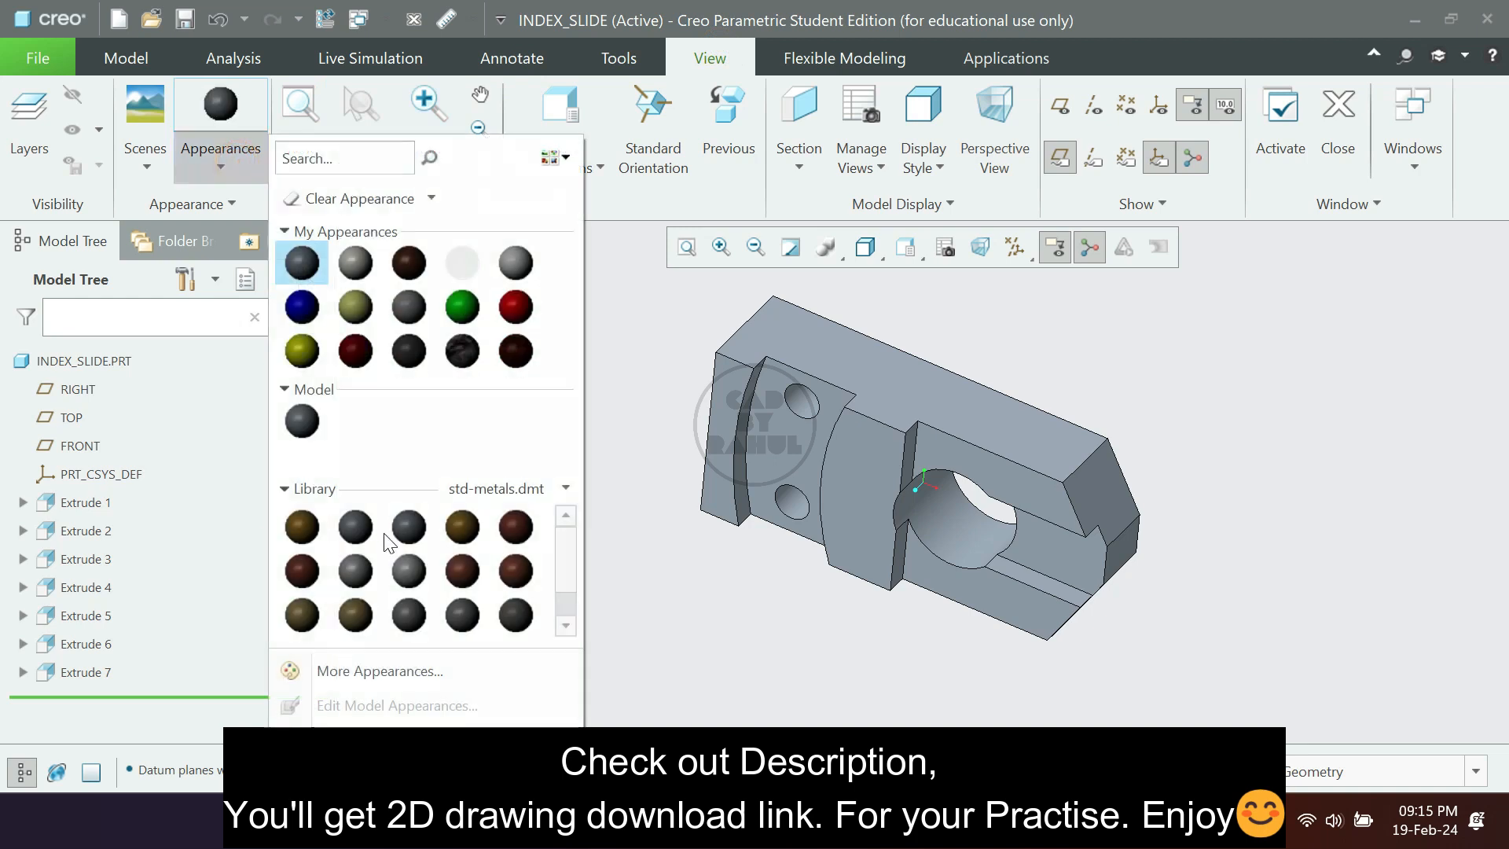
{"action": "left_click", "coordinate": [361, 573]}
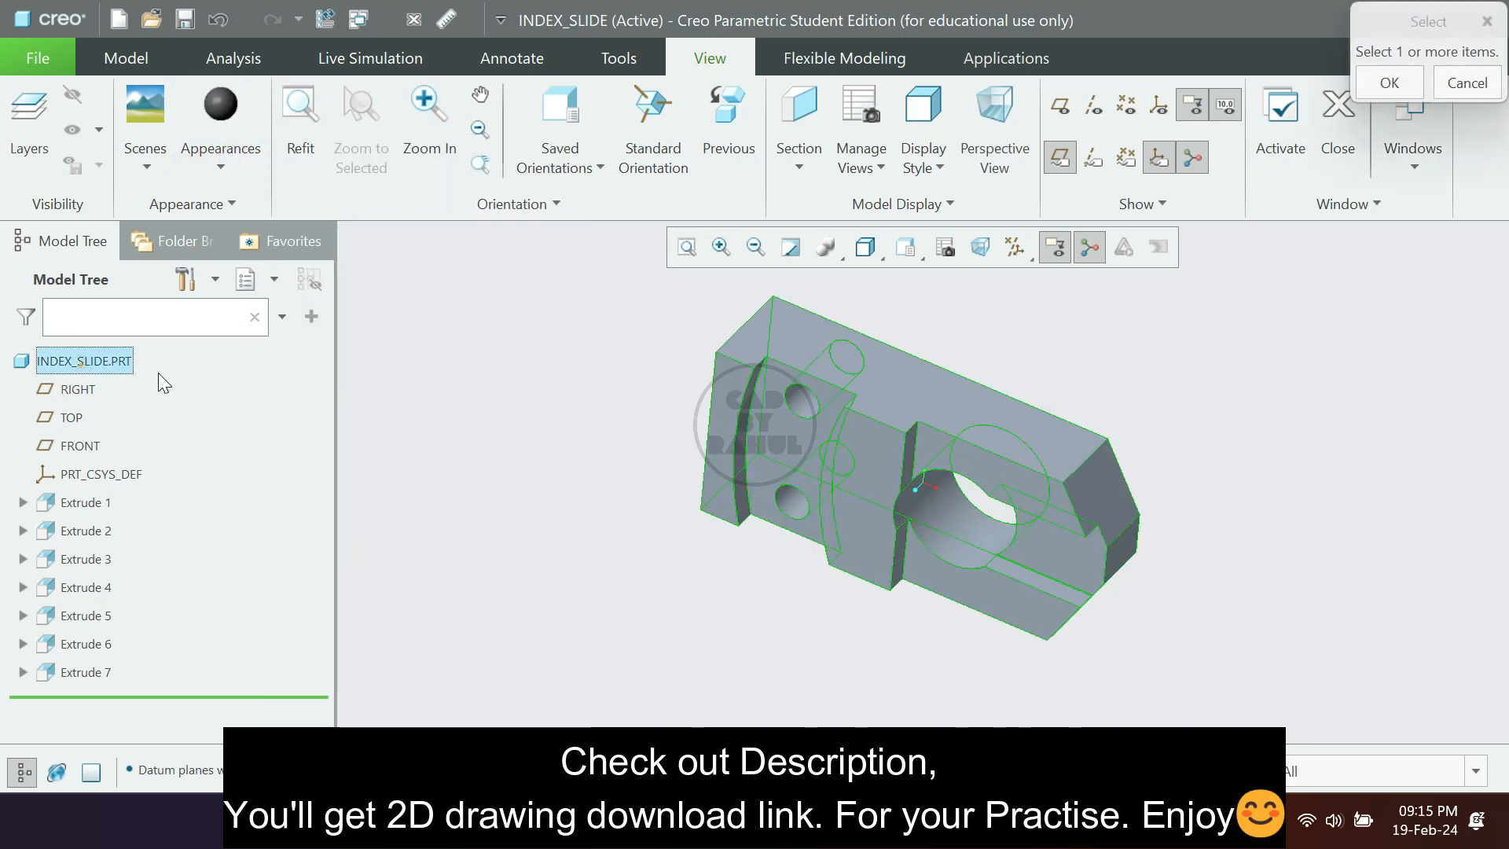
{"action": "middle_click", "coordinate": [573, 444]}
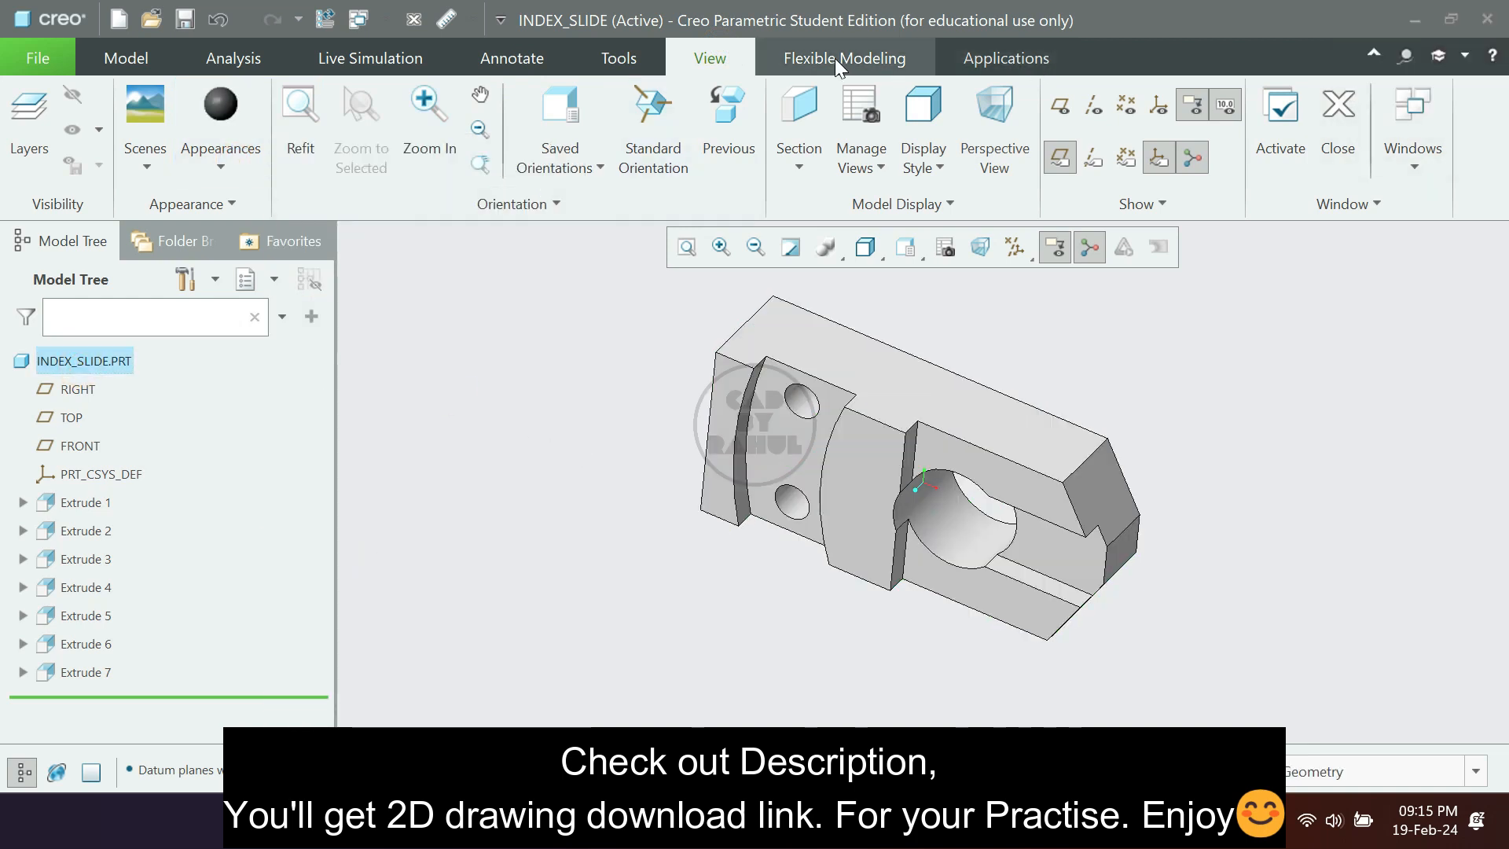
Display the part in Render Studio with real-time rendering and the spin centre hidden, and inspect it from several angles.
{"action": "left_click", "coordinate": [1005, 58]}
{"action": "left_click", "coordinate": [768, 151]}
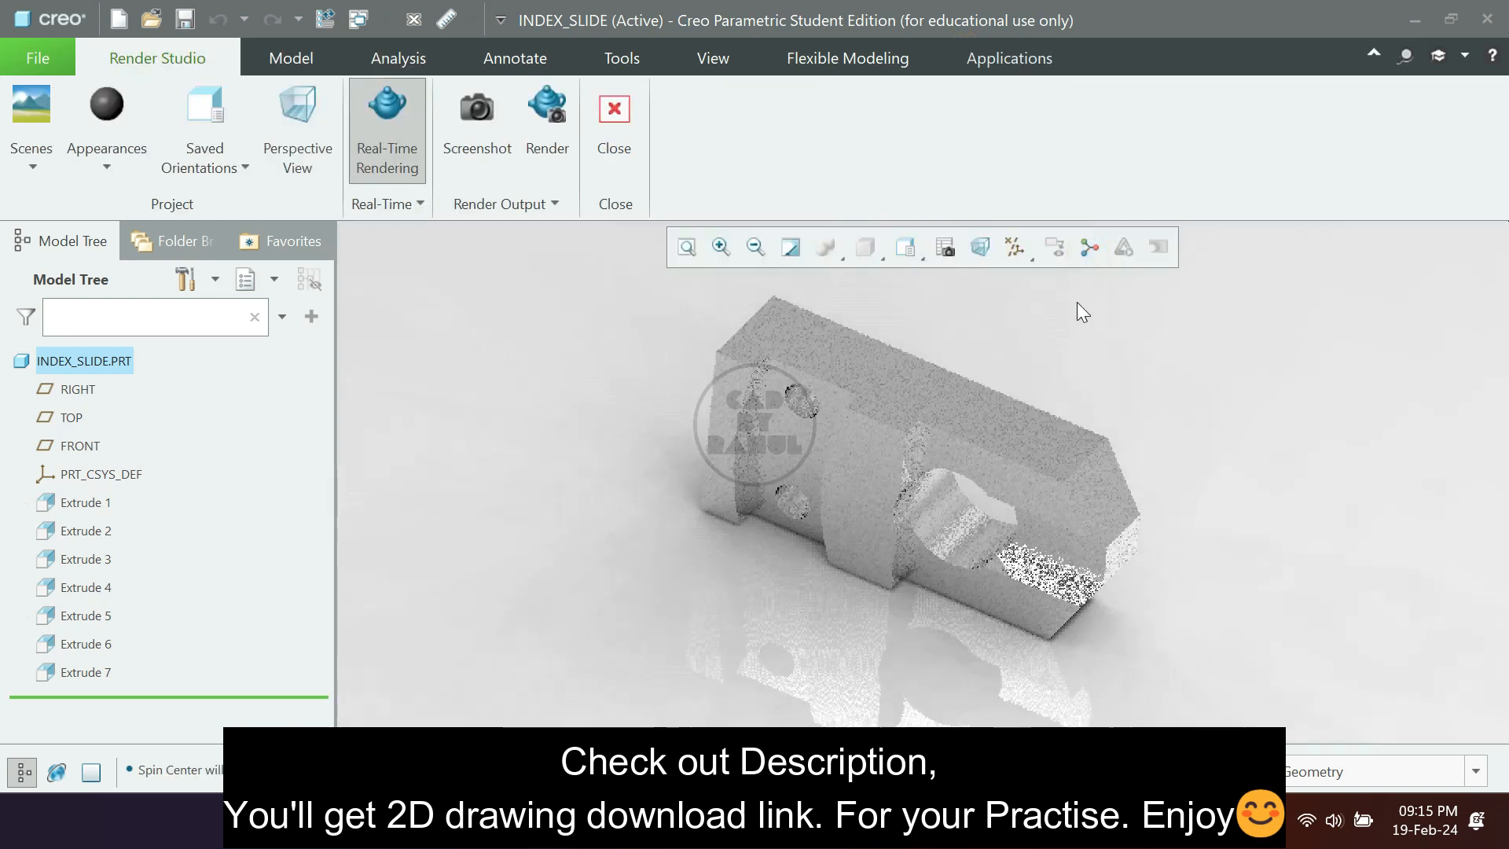
{"action": "middle_click_drag", "start_coordinate": [1076, 305], "coordinate": [982, 341]}
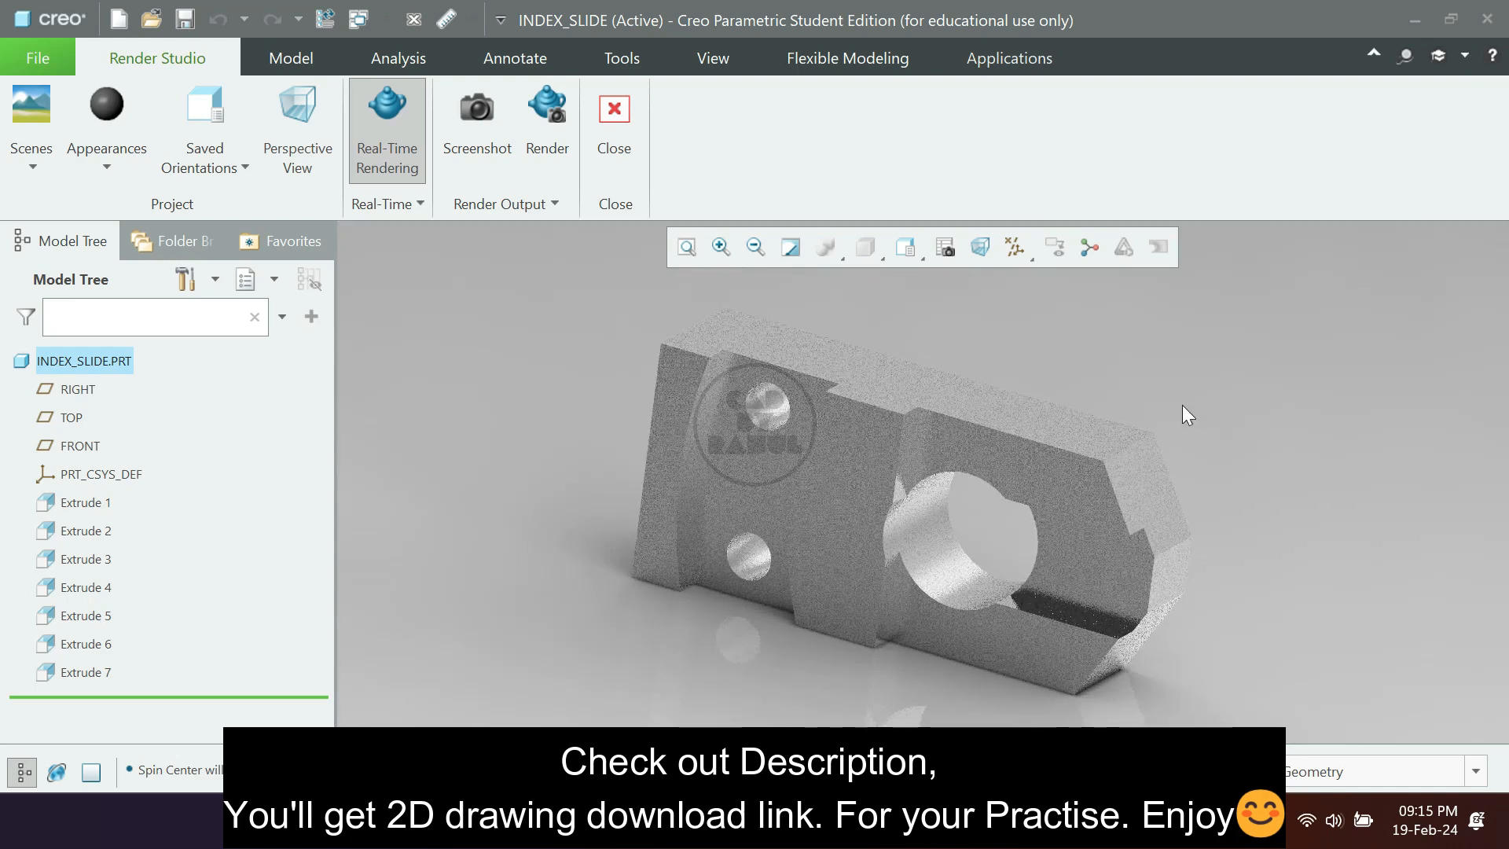
{"action": "mouse_move", "coordinate": [1185, 404]}
{"action": "middle_mouse_down"}
{"action": "mouse_move", "coordinate": [1199, 381]}
{"action": "mouse_move", "coordinate": [1203, 414]}
{"action": "mouse_move", "coordinate": [1179, 411]}
{"action": "mouse_move", "coordinate": [1190, 404]}
{"action": "middle_mouse_up"}
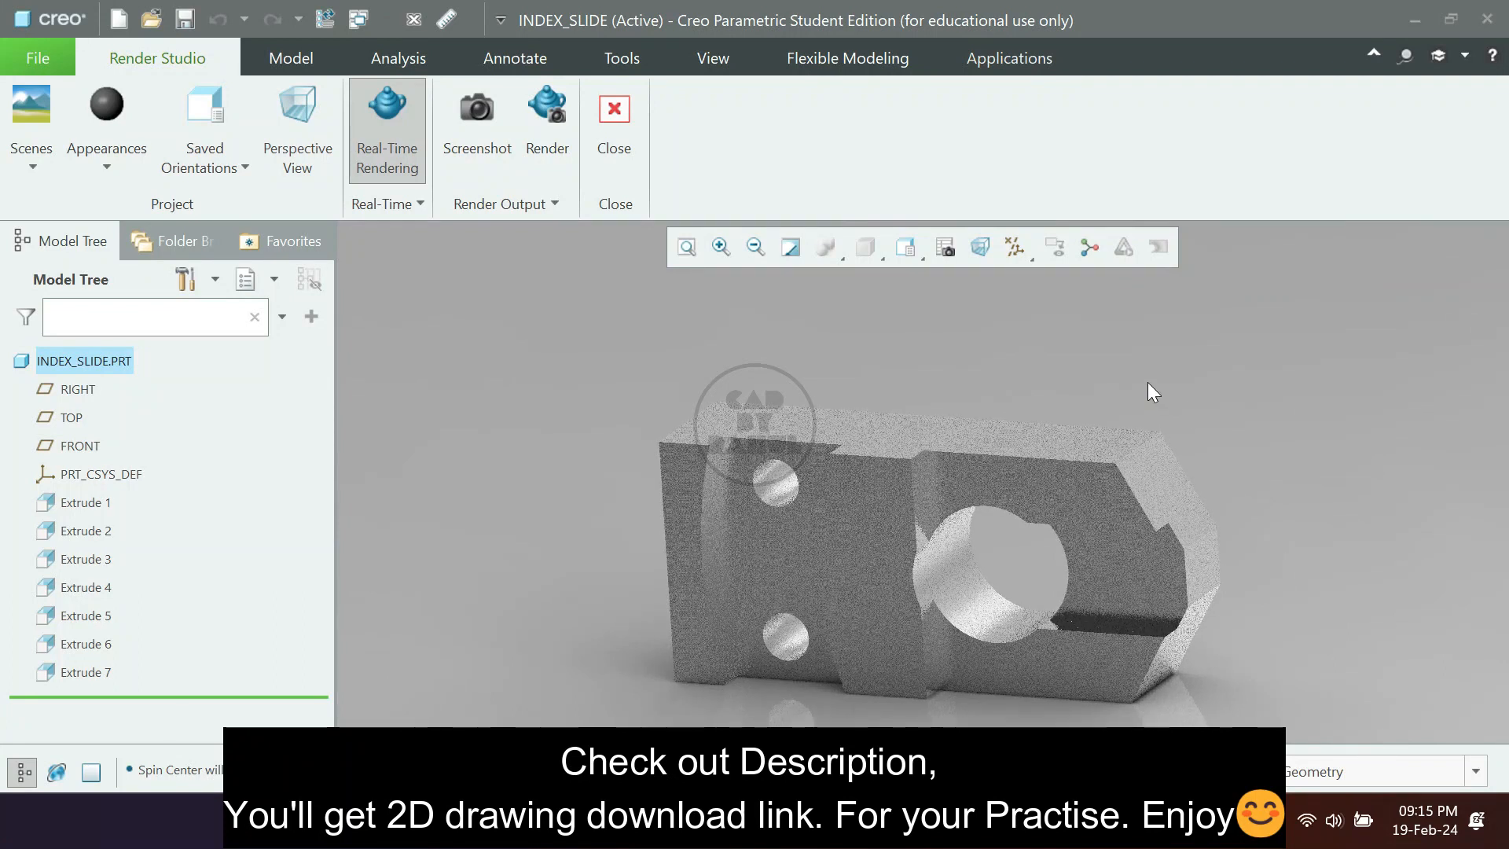